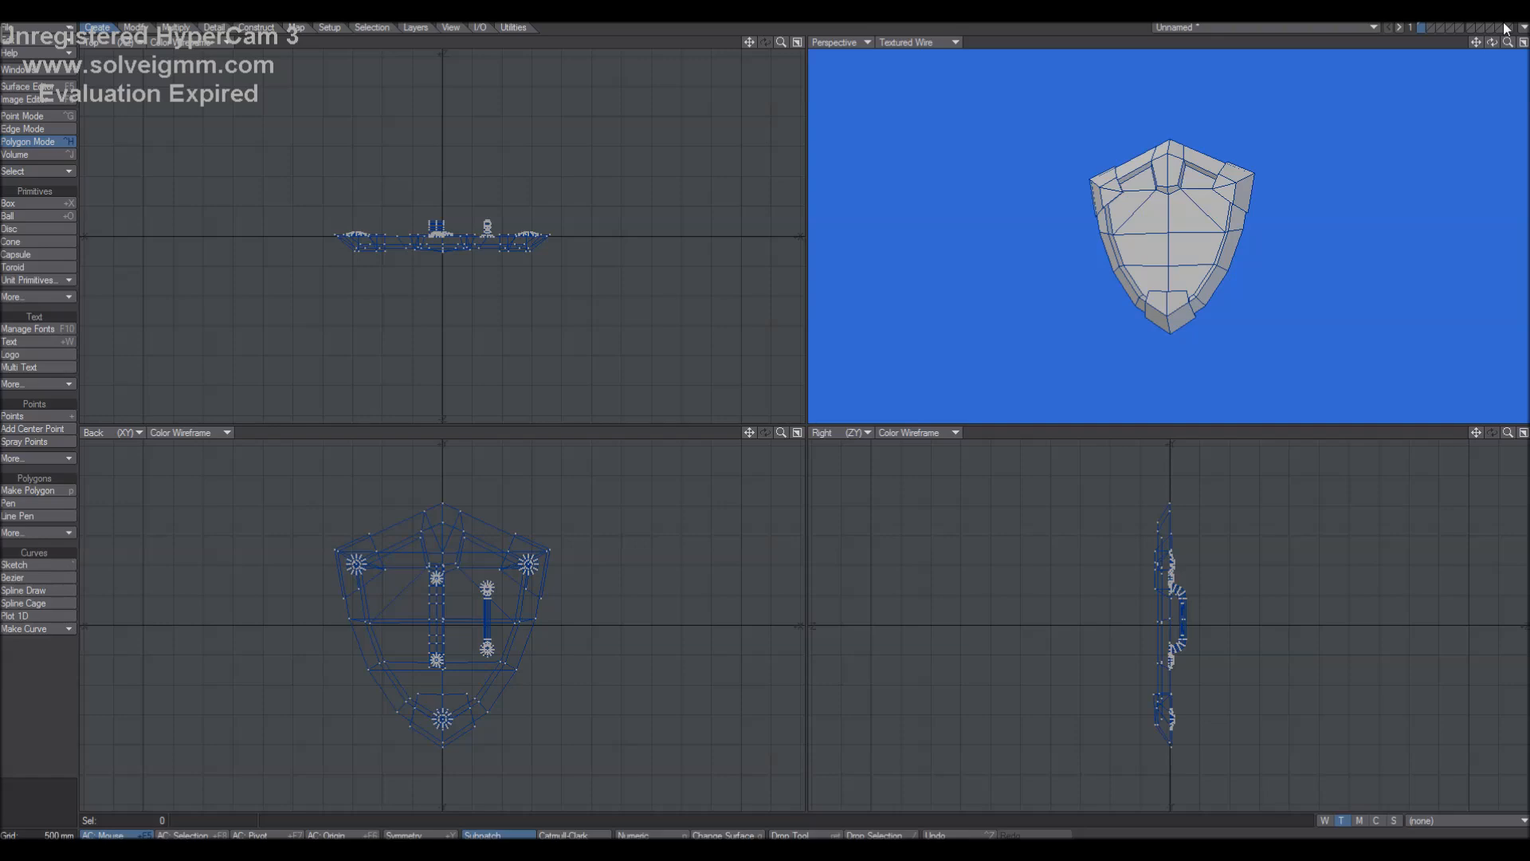
pyautogui.moveTo(1493, 43); pyautogui.dragTo(1498, 42)
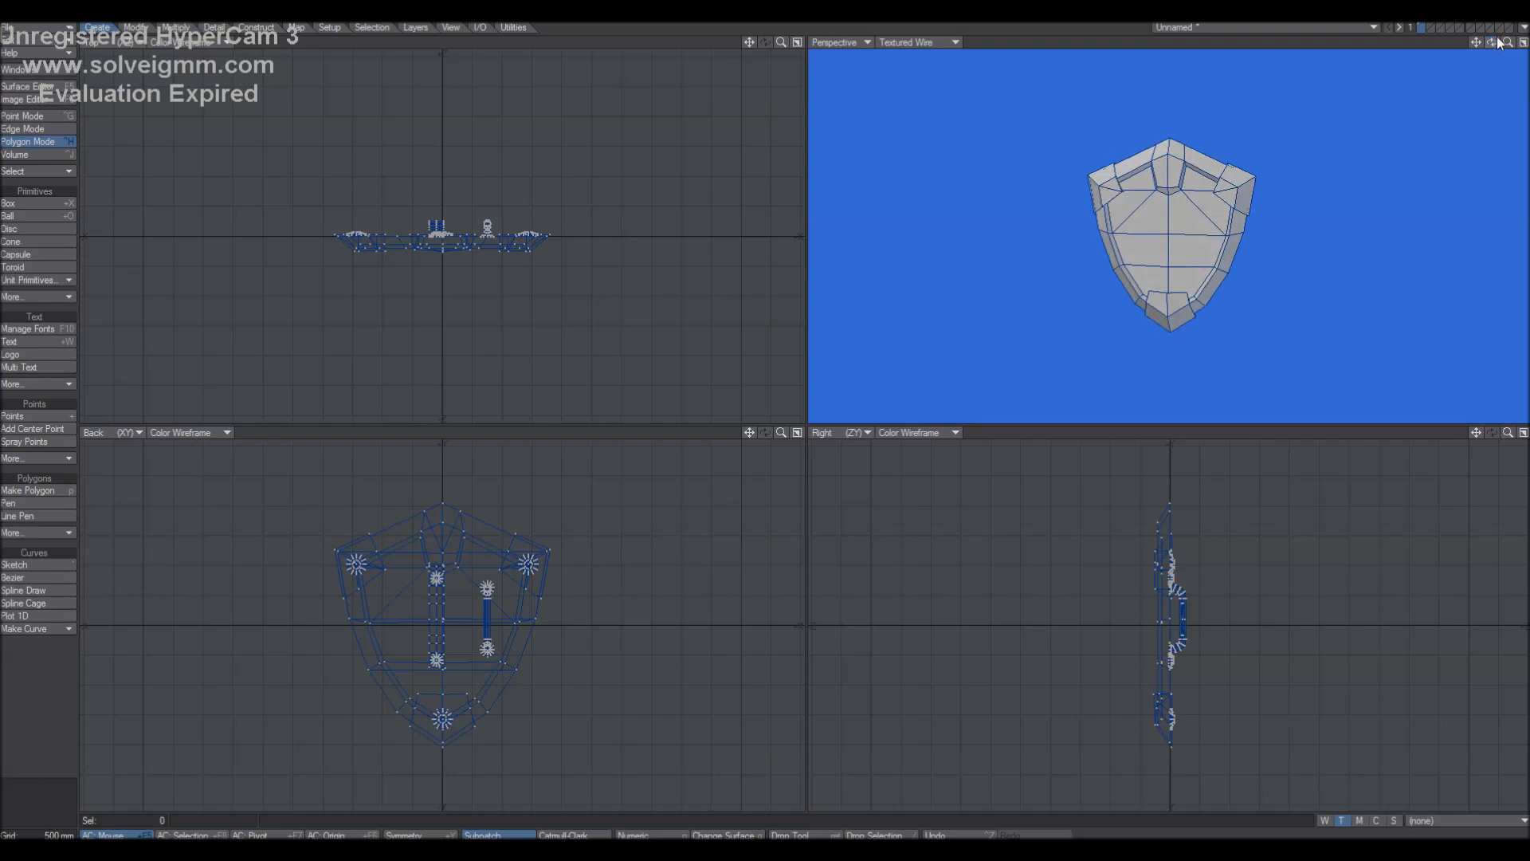
pyautogui.moveTo(1493, 42); pyautogui.dragTo(1501, 44)
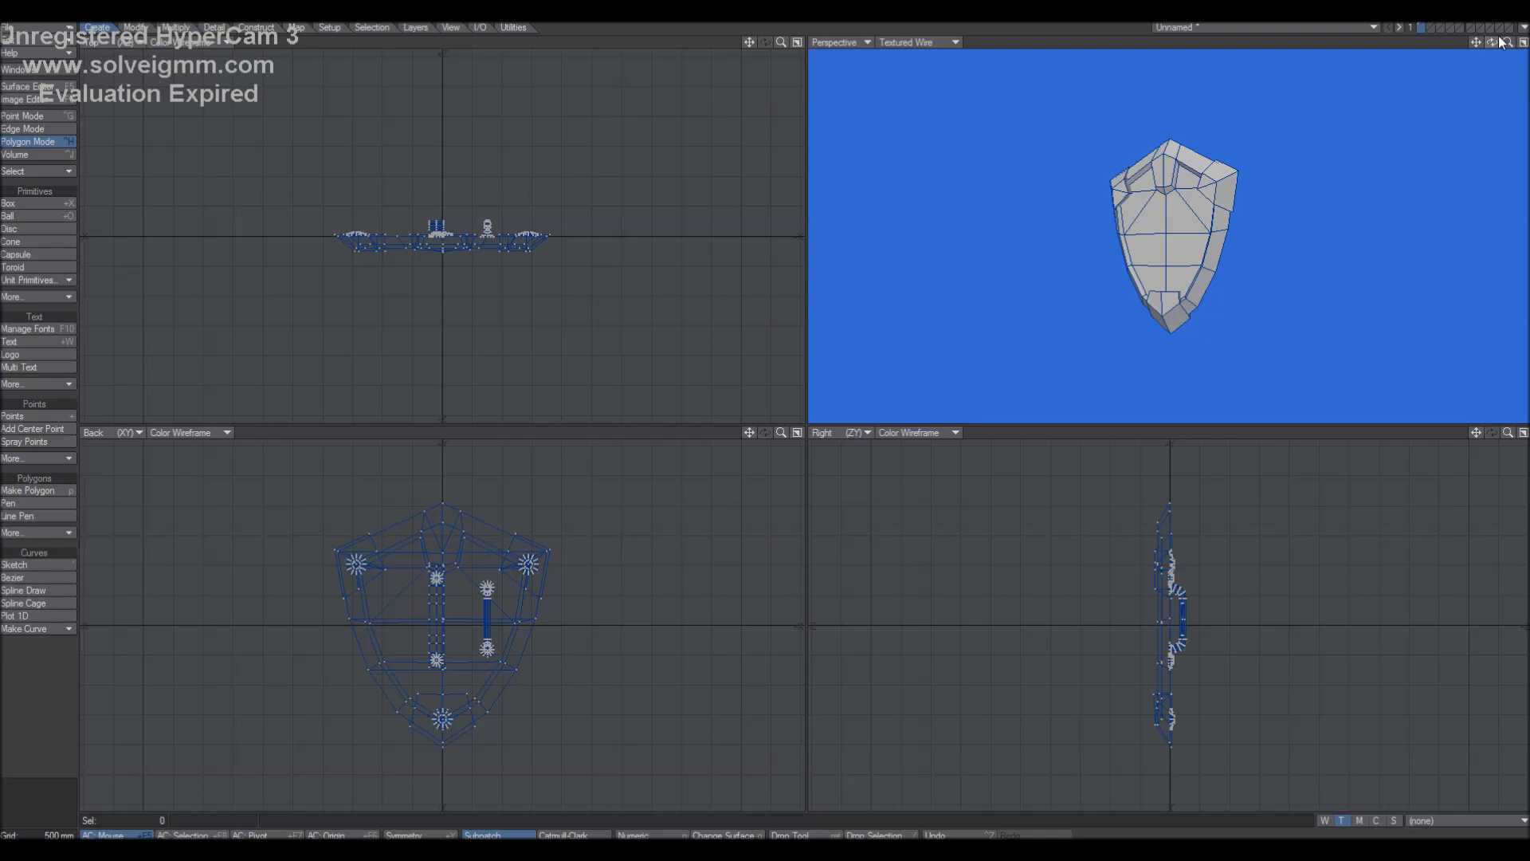
pyautogui.moveTo(1491, 41)
pyautogui.mouseDown()
pyautogui.moveTo(1387, 45)
pyautogui.moveTo(1494, 46)
pyautogui.mouseUp()
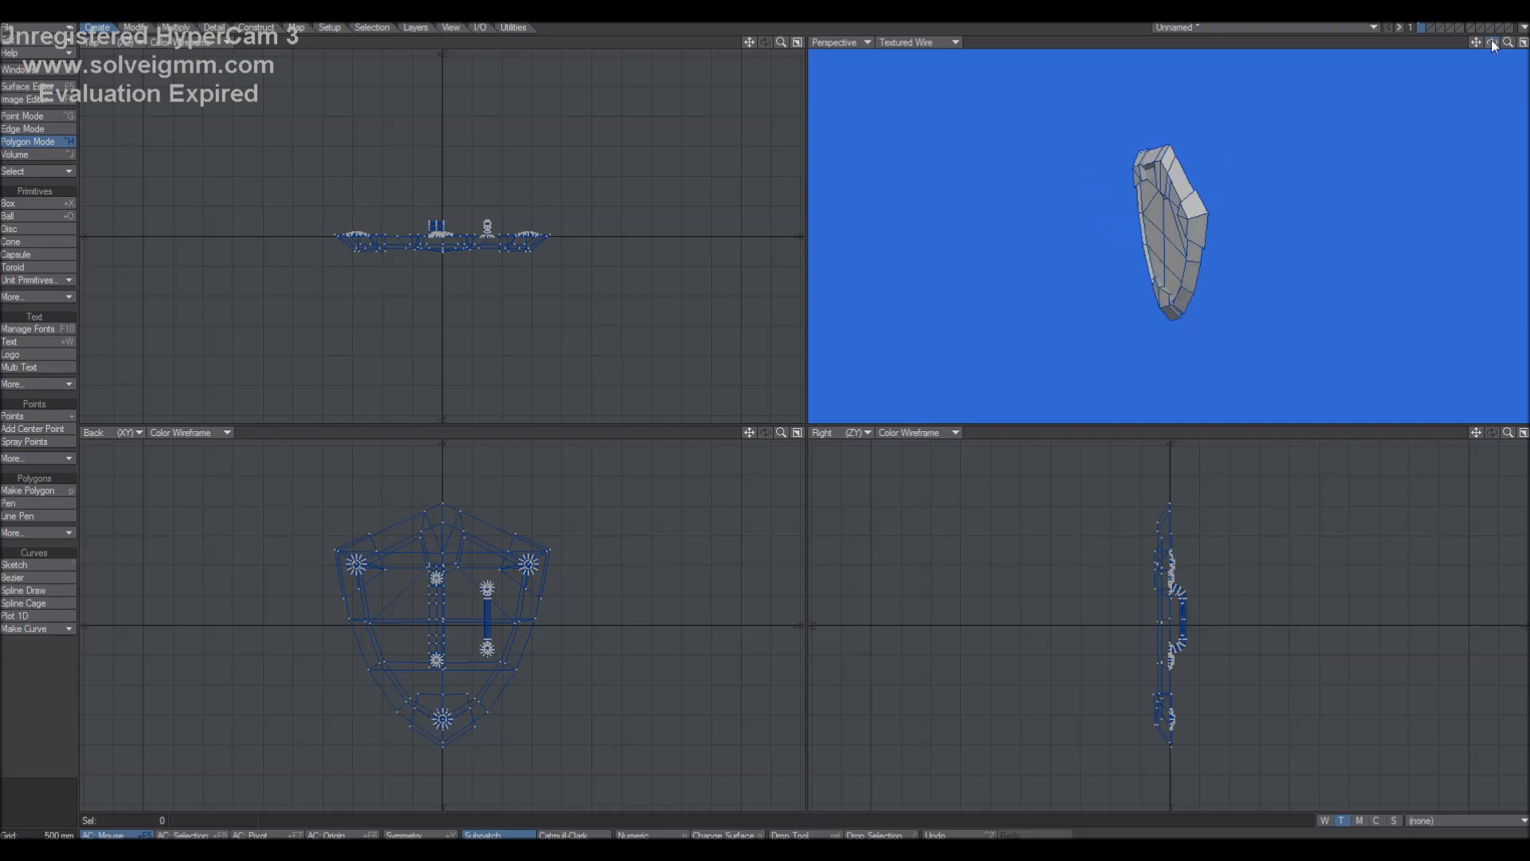
pyautogui.moveTo(1494, 46); pyautogui.dragTo(1394, 73)
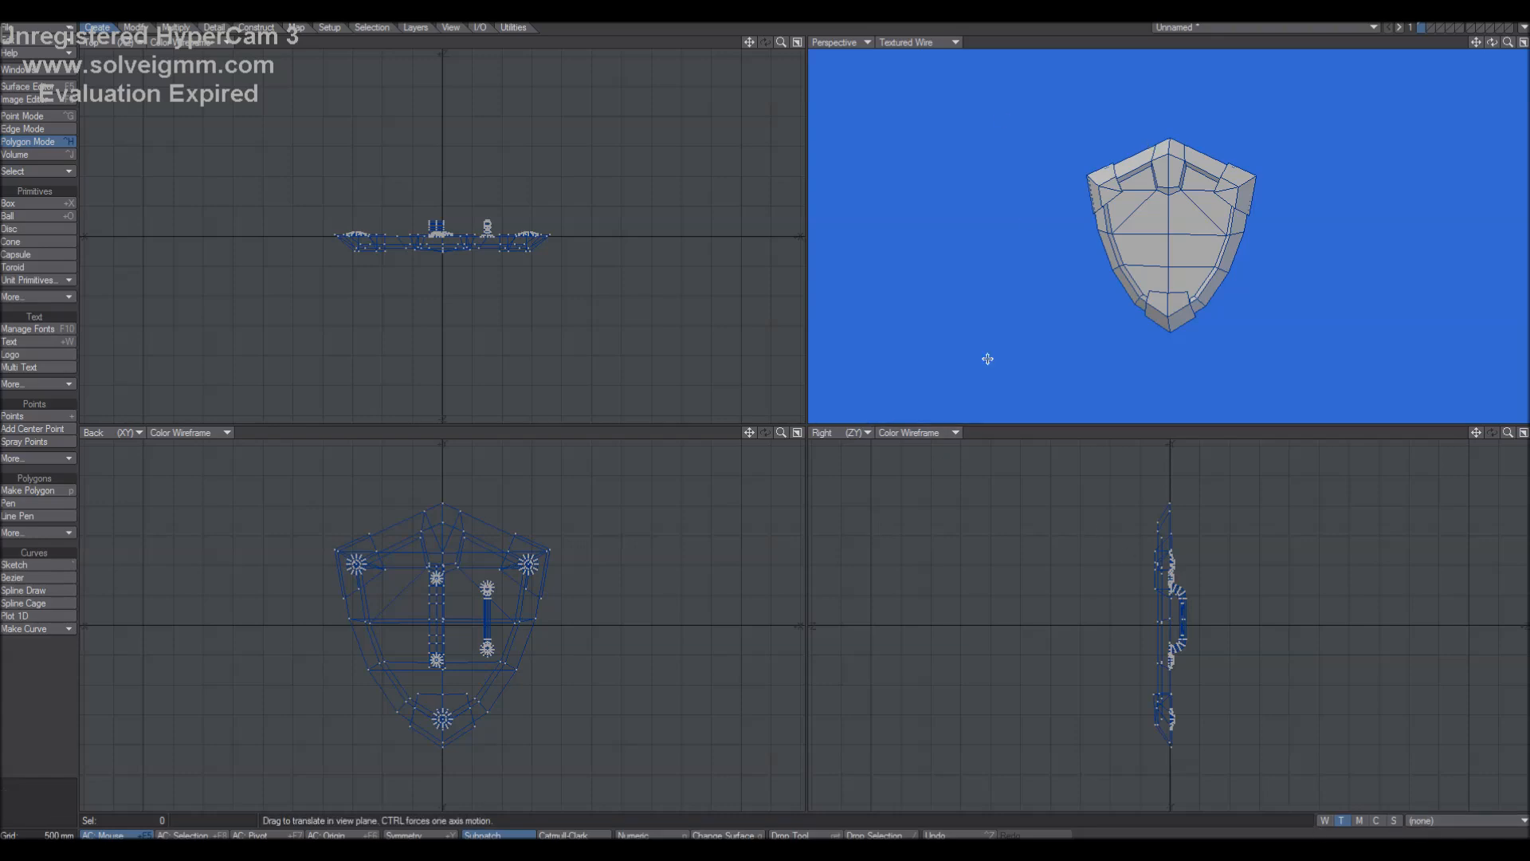
pyautogui.moveTo(1493, 42)
pyautogui.mouseDown()
pyautogui.moveTo(1520, 43)
pyautogui.moveTo(1498, 42)
pyautogui.mouseUp()
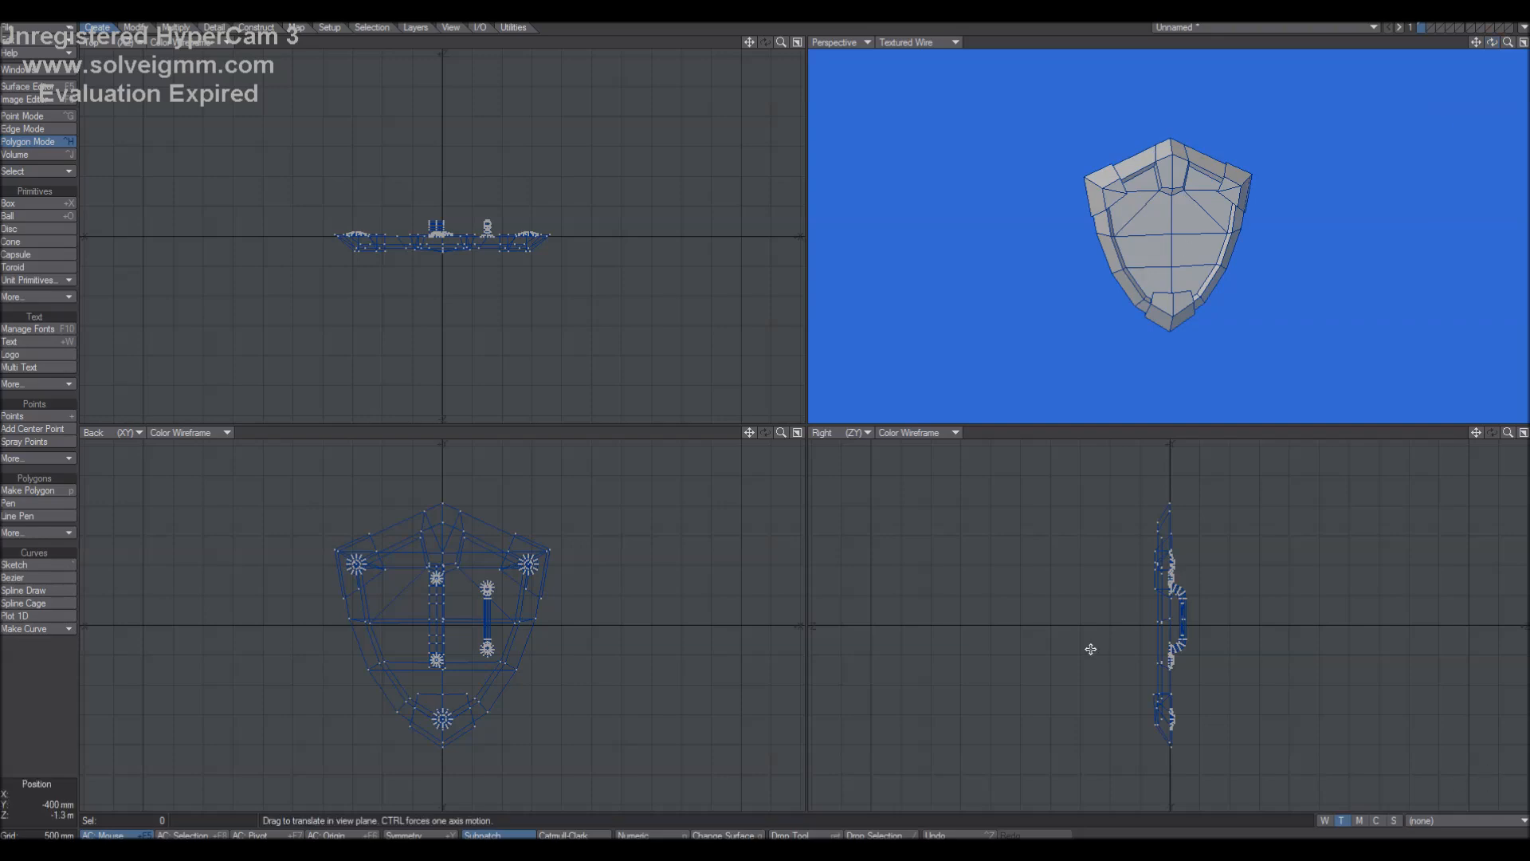
pyautogui.moveTo(1491, 43)
pyautogui.mouseDown()
pyautogui.moveTo(1516, 44)
pyautogui.moveTo(1495, 44)
pyautogui.mouseUp()
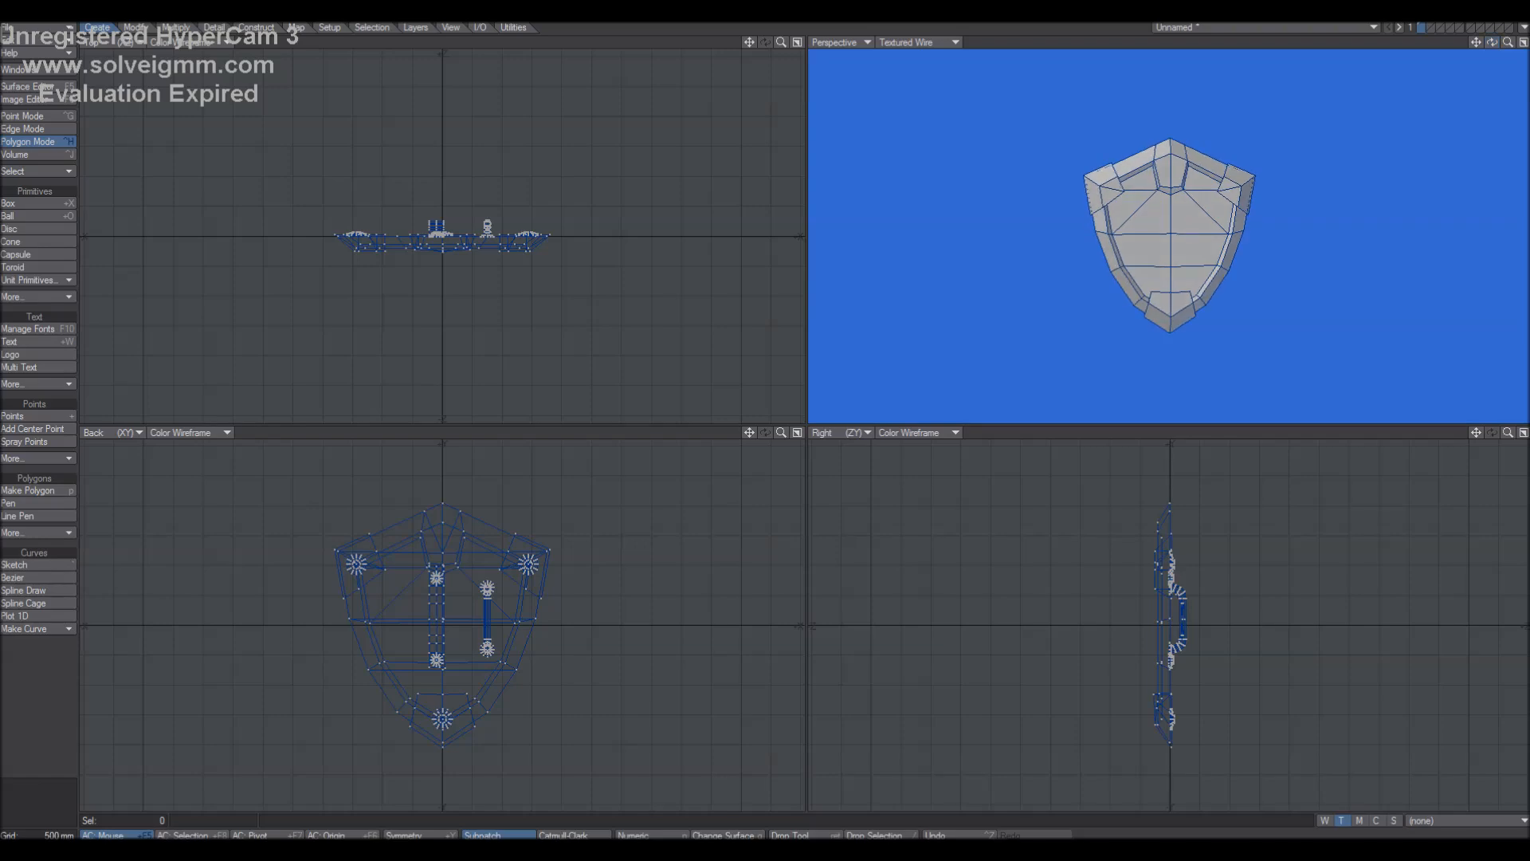
# Create a relative endomorph named UV2 for the shield.
pyautogui.click(1358, 820)
pyautogui.click(1455, 816)
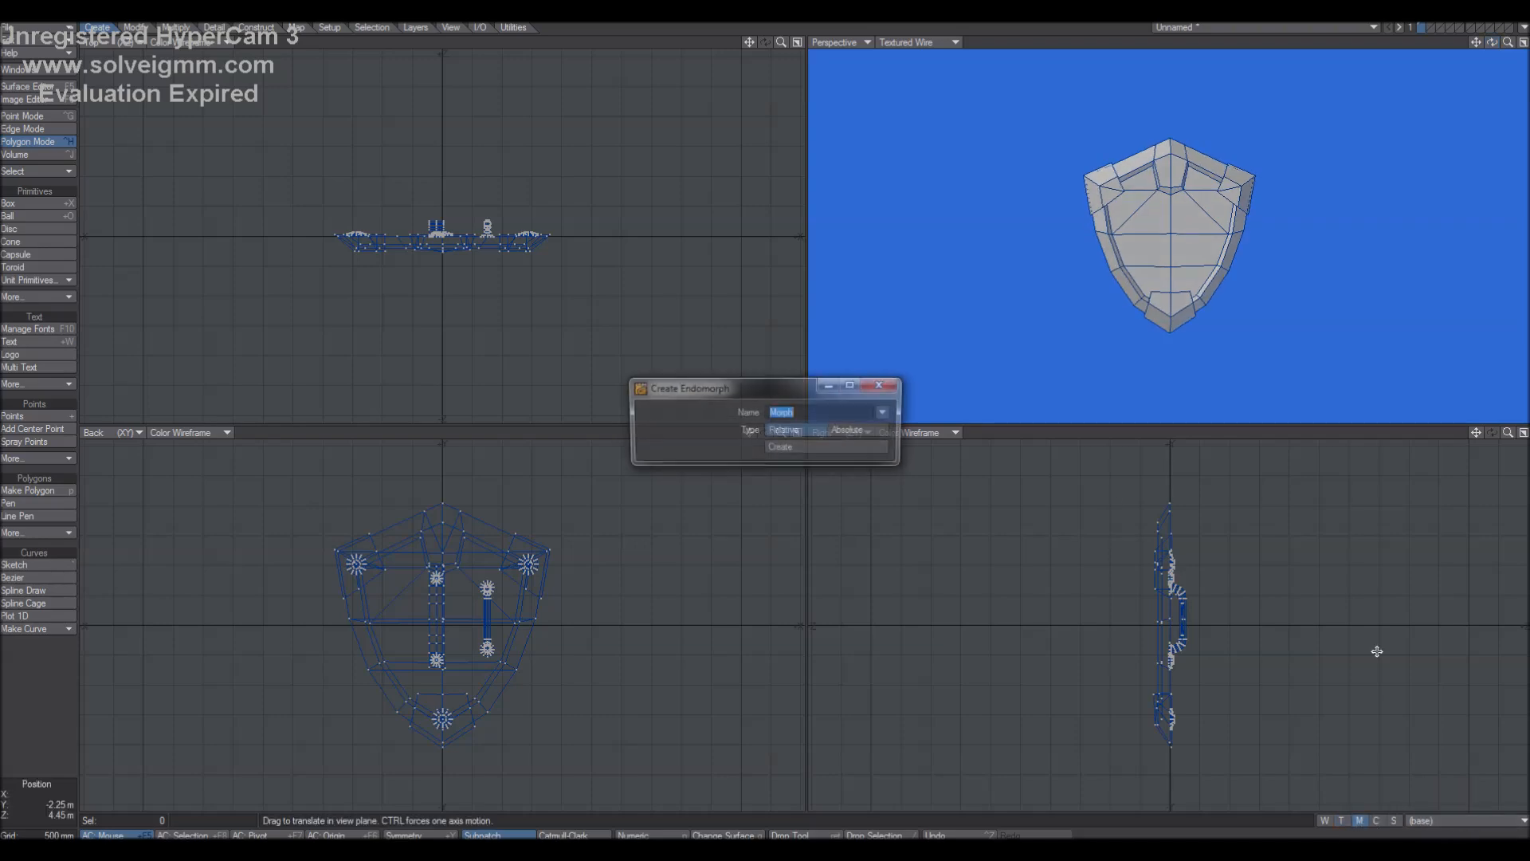
pyautogui.write('UV')
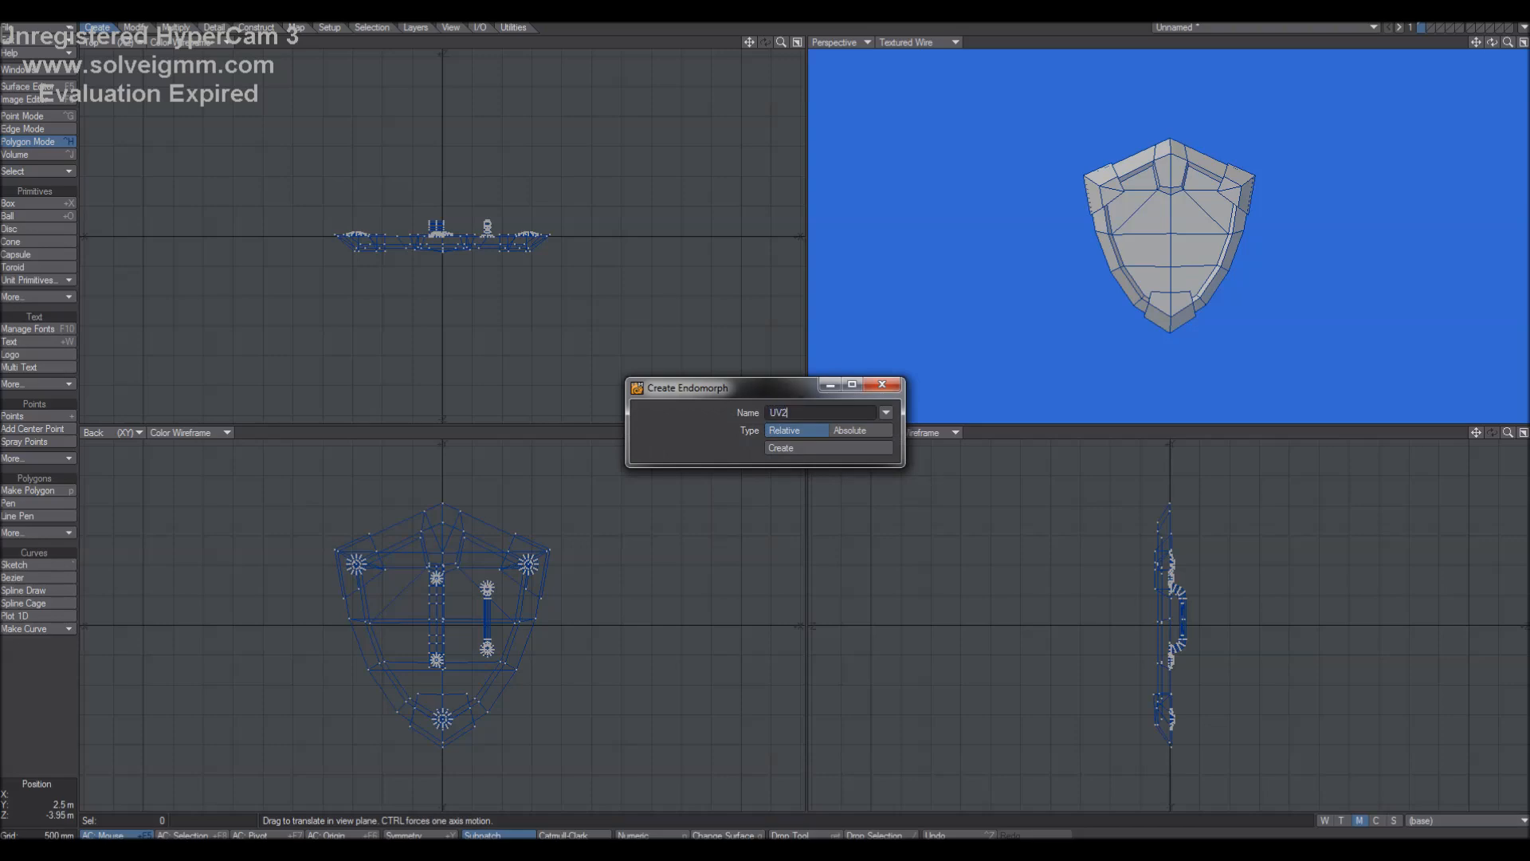
pyautogui.write('2')
pyautogui.click(784, 447)
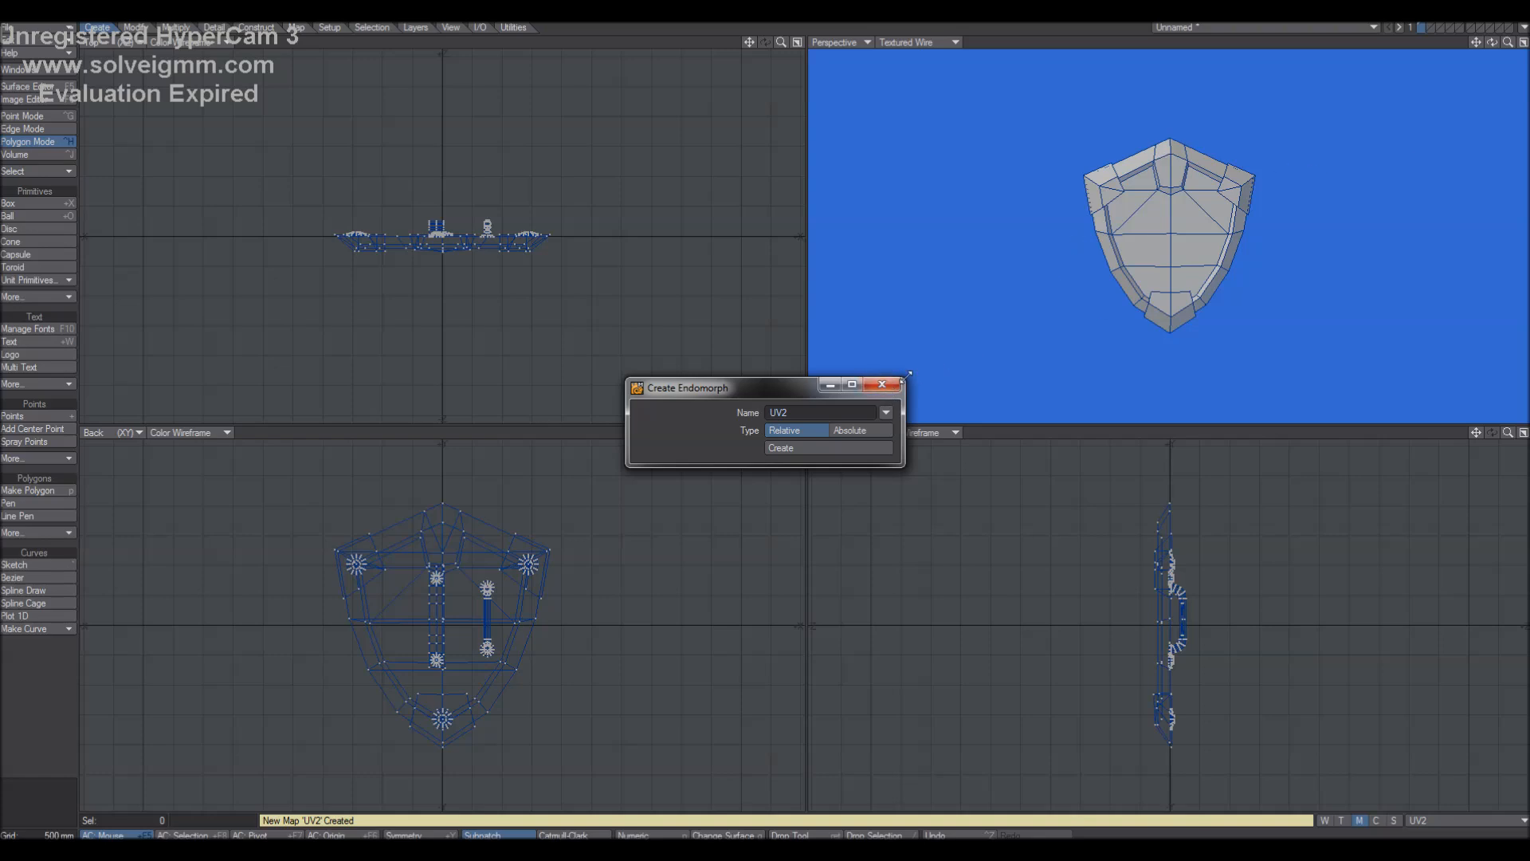
pyautogui.click(882, 385)
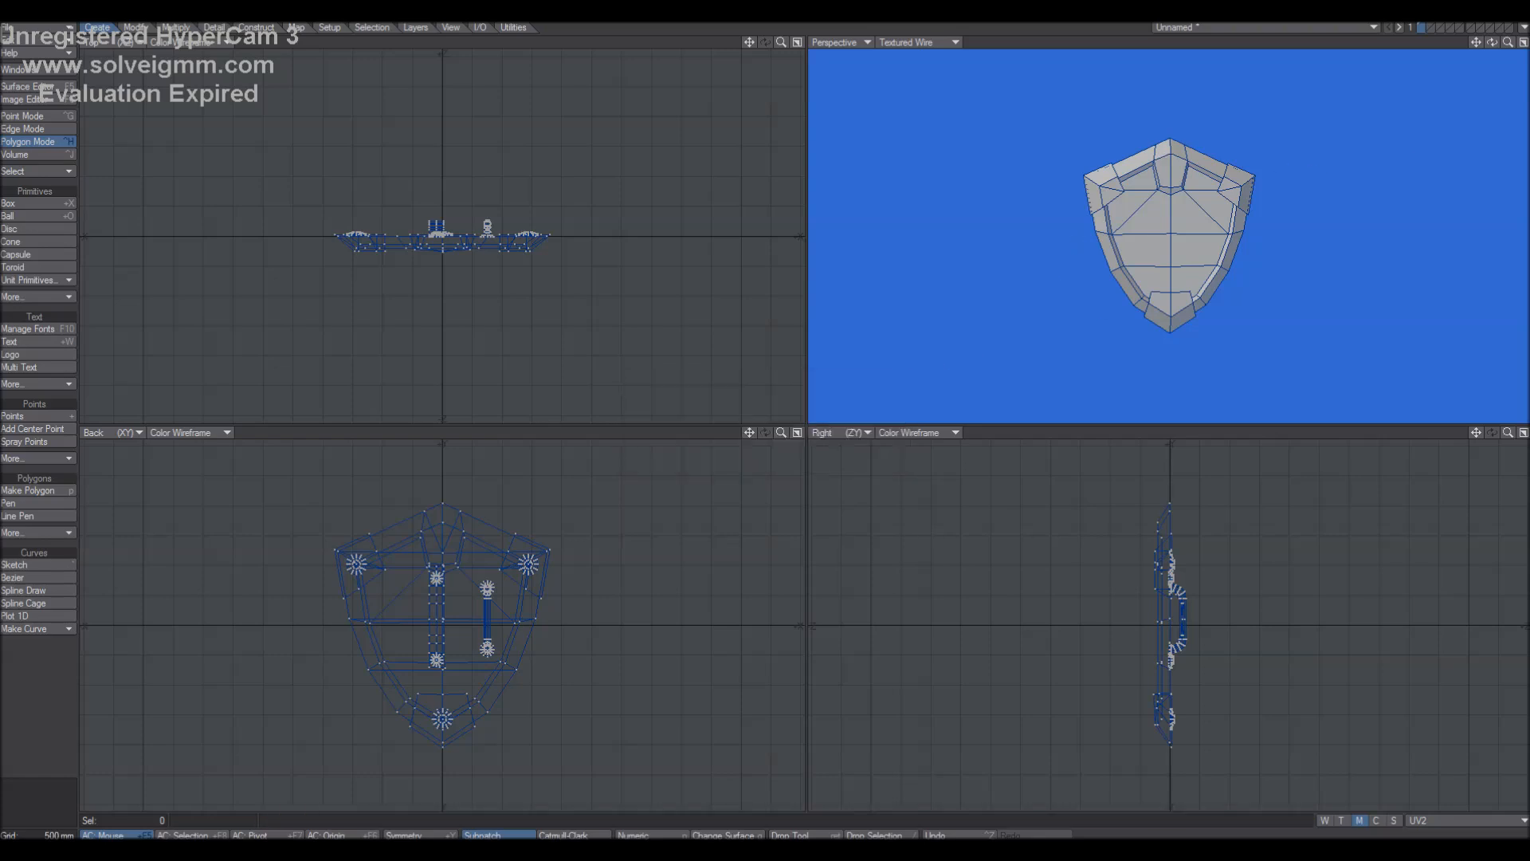
pyautogui.moveTo(1497, 45); pyautogui.dragTo(1285, 115)
pyautogui.press('t')
pyautogui.press('space')
pyautogui.press('space')
pyautogui.press('space')
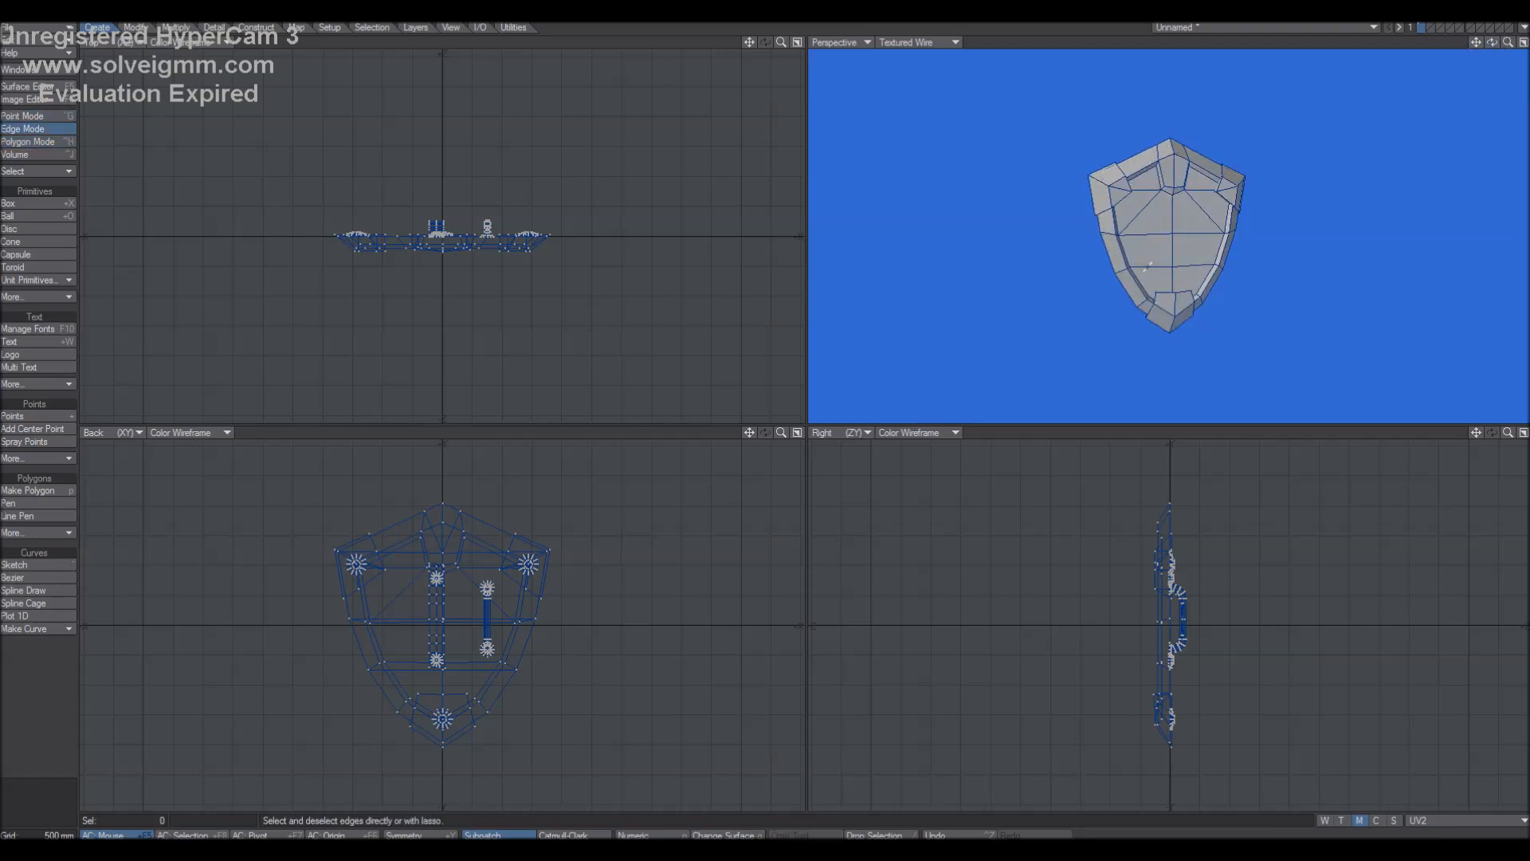
pyautogui.moveTo(1492, 42); pyautogui.dragTo(1113, 236)
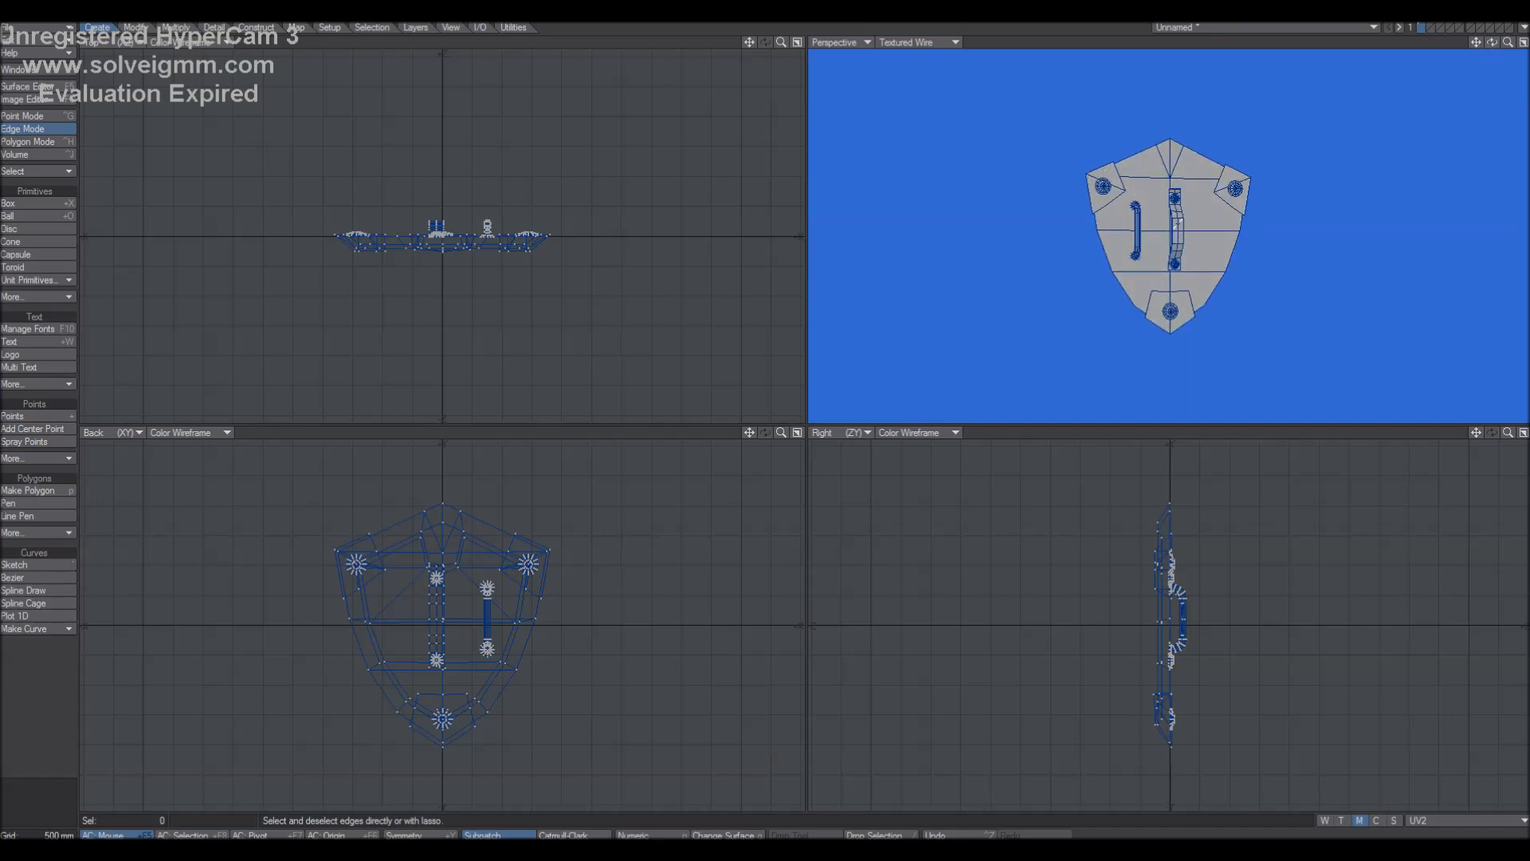
pyautogui.moveTo(1494, 42)
pyautogui.mouseDown()
pyautogui.moveTo(1426, 46)
pyautogui.moveTo(1522, 48)
pyautogui.moveTo(1435, 45)
pyautogui.moveTo(1510, 45)
pyautogui.moveTo(1490, 44)
pyautogui.mouseUp()
pyautogui.hotkey('ctrl', 'g')
pyautogui.press('space')
pyautogui.press('space')
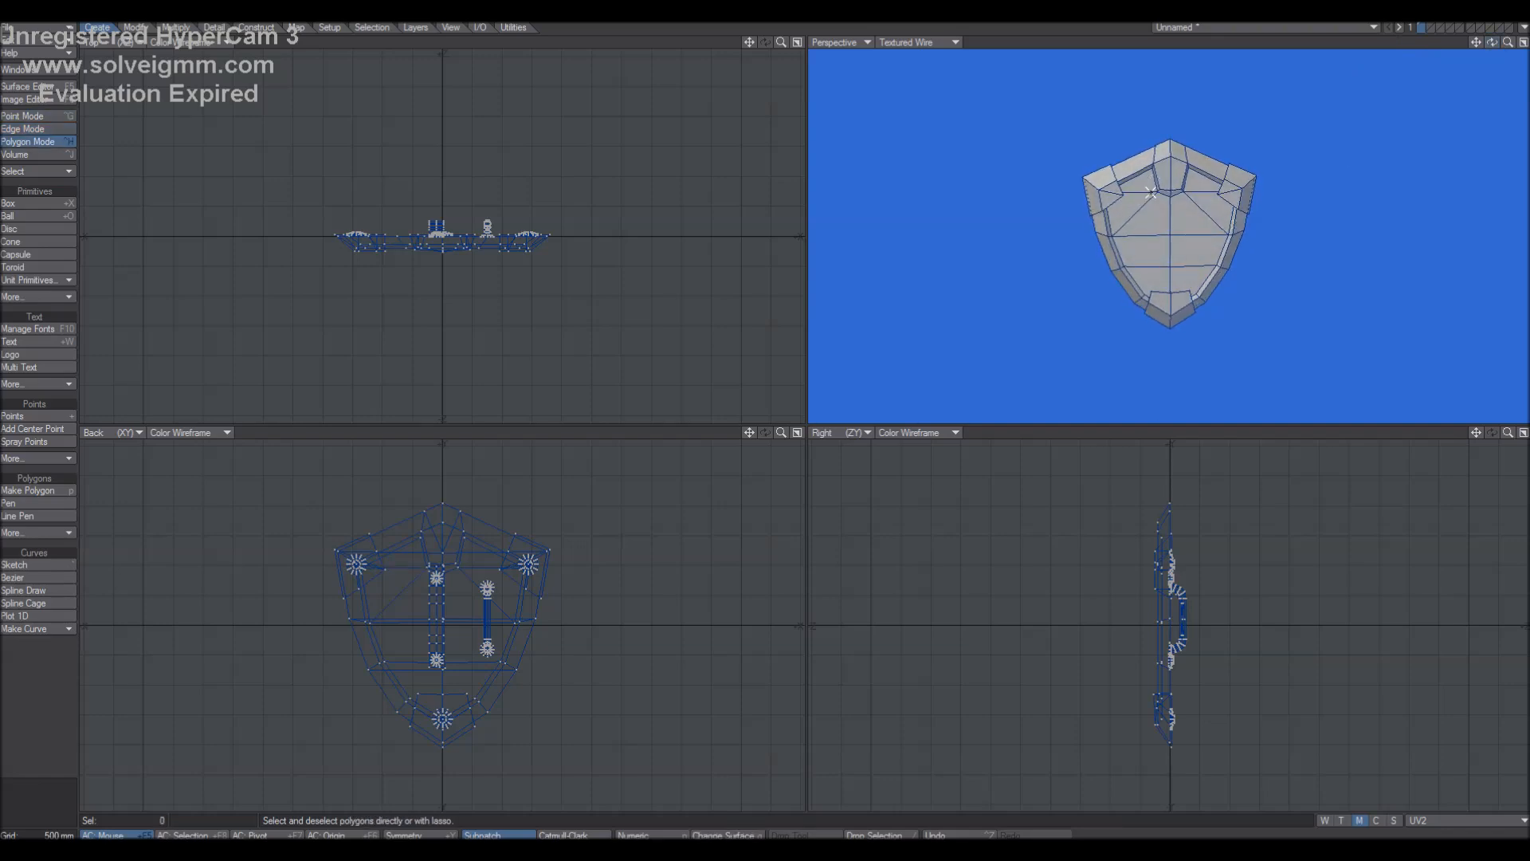
# Select polygons on the shield's front face and three corner plates, extend to all connected polygons, and check the selection from several angles.
pyautogui.moveTo(1148, 183); pyautogui.dragTo(1110, 194)
pyautogui.click(1228, 194)
pyautogui.click(1173, 297)
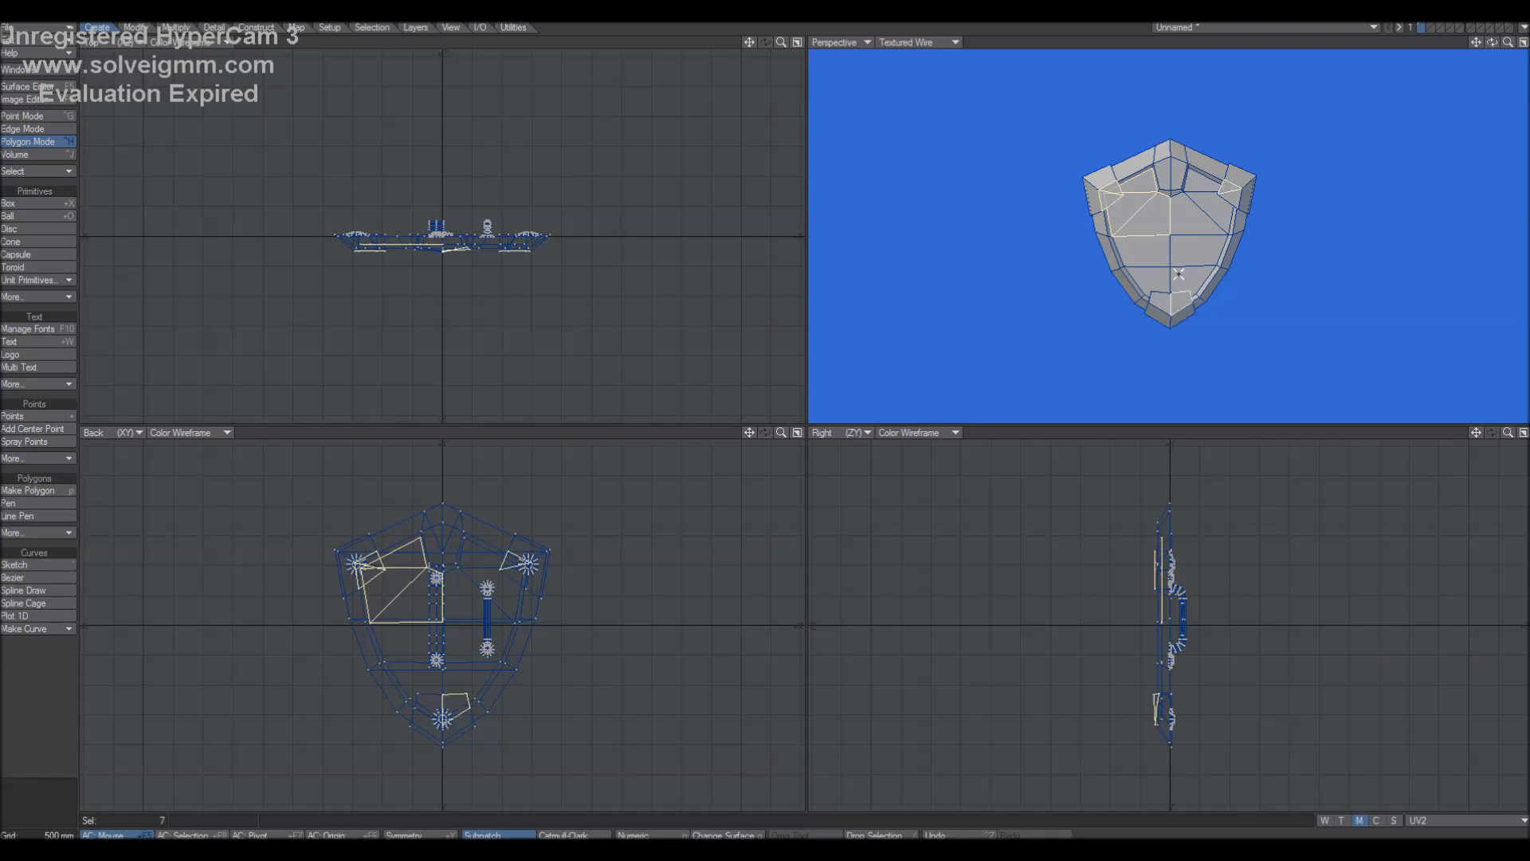
pyautogui.press(']')
pyautogui.hotkey('shift', 'a')
pyautogui.moveTo(1492, 42); pyautogui.dragTo(1497, 44)
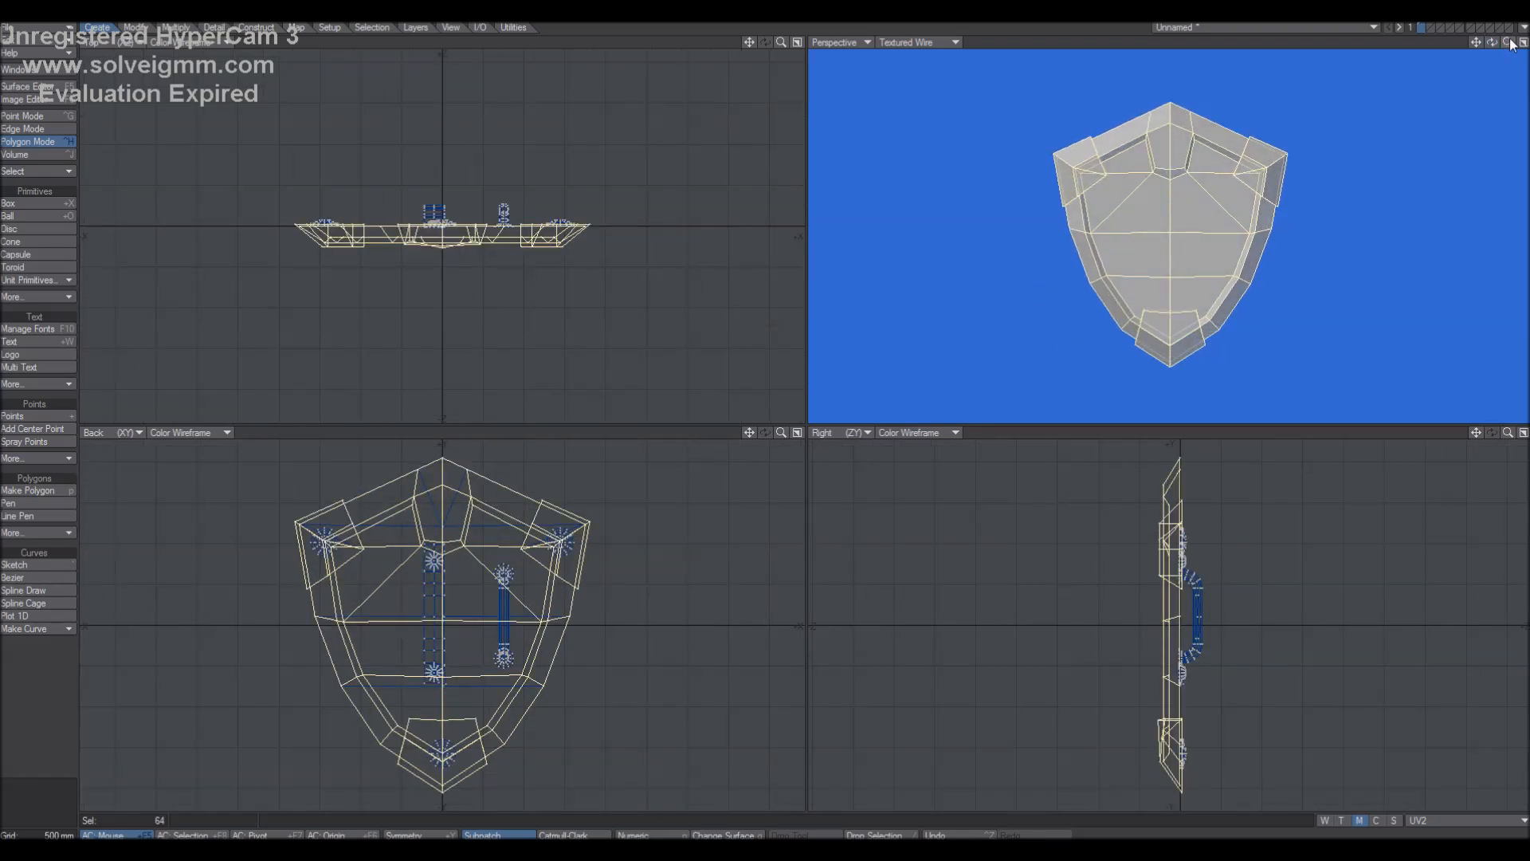
pyautogui.moveTo(1492, 44); pyautogui.dragTo(1008, 273)
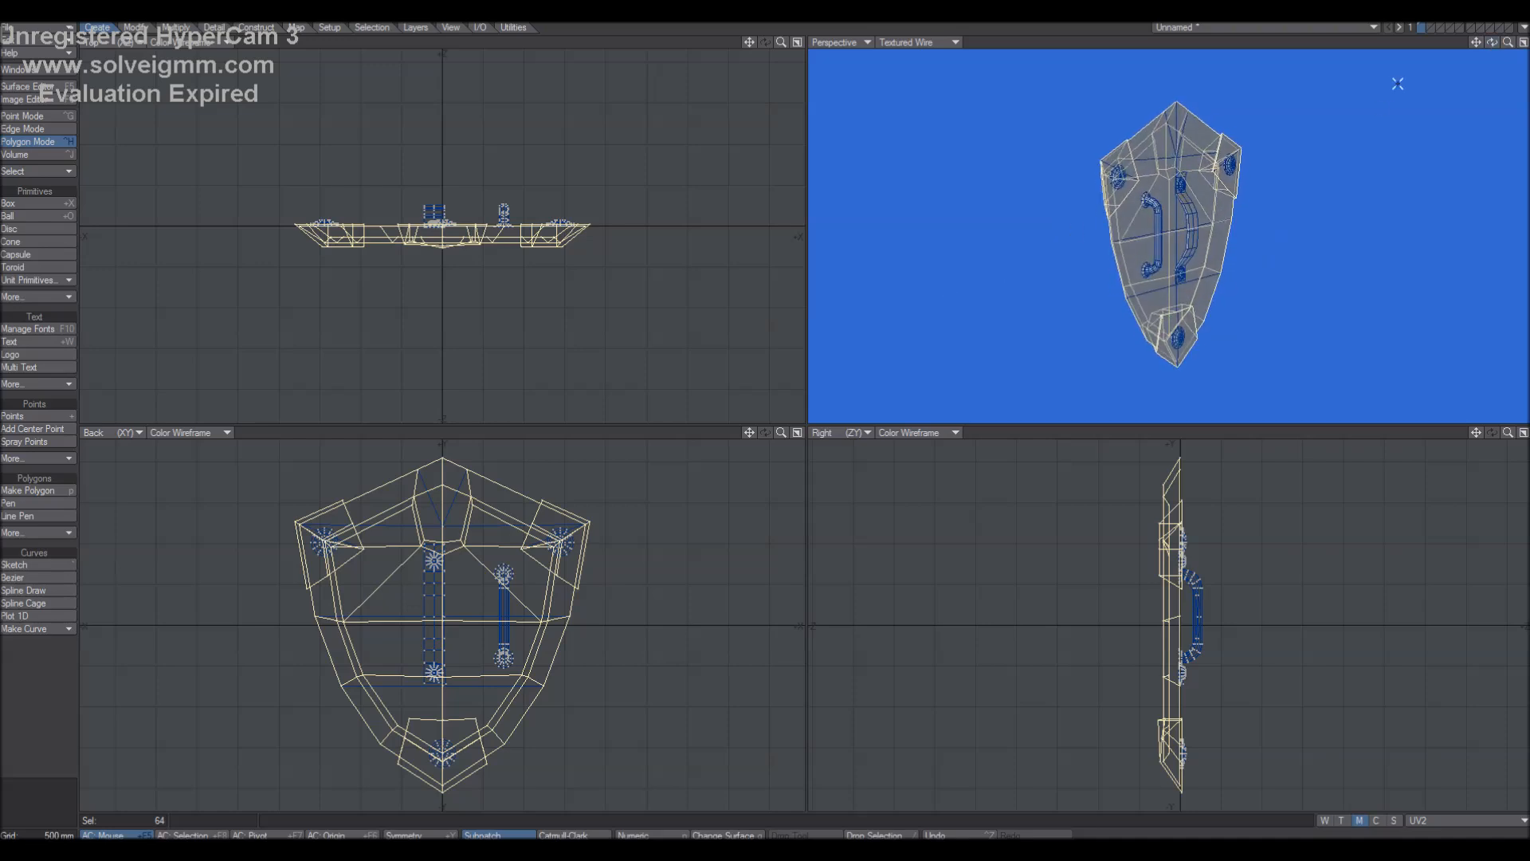
pyautogui.moveTo(1491, 44); pyautogui.dragTo(1385, 72)
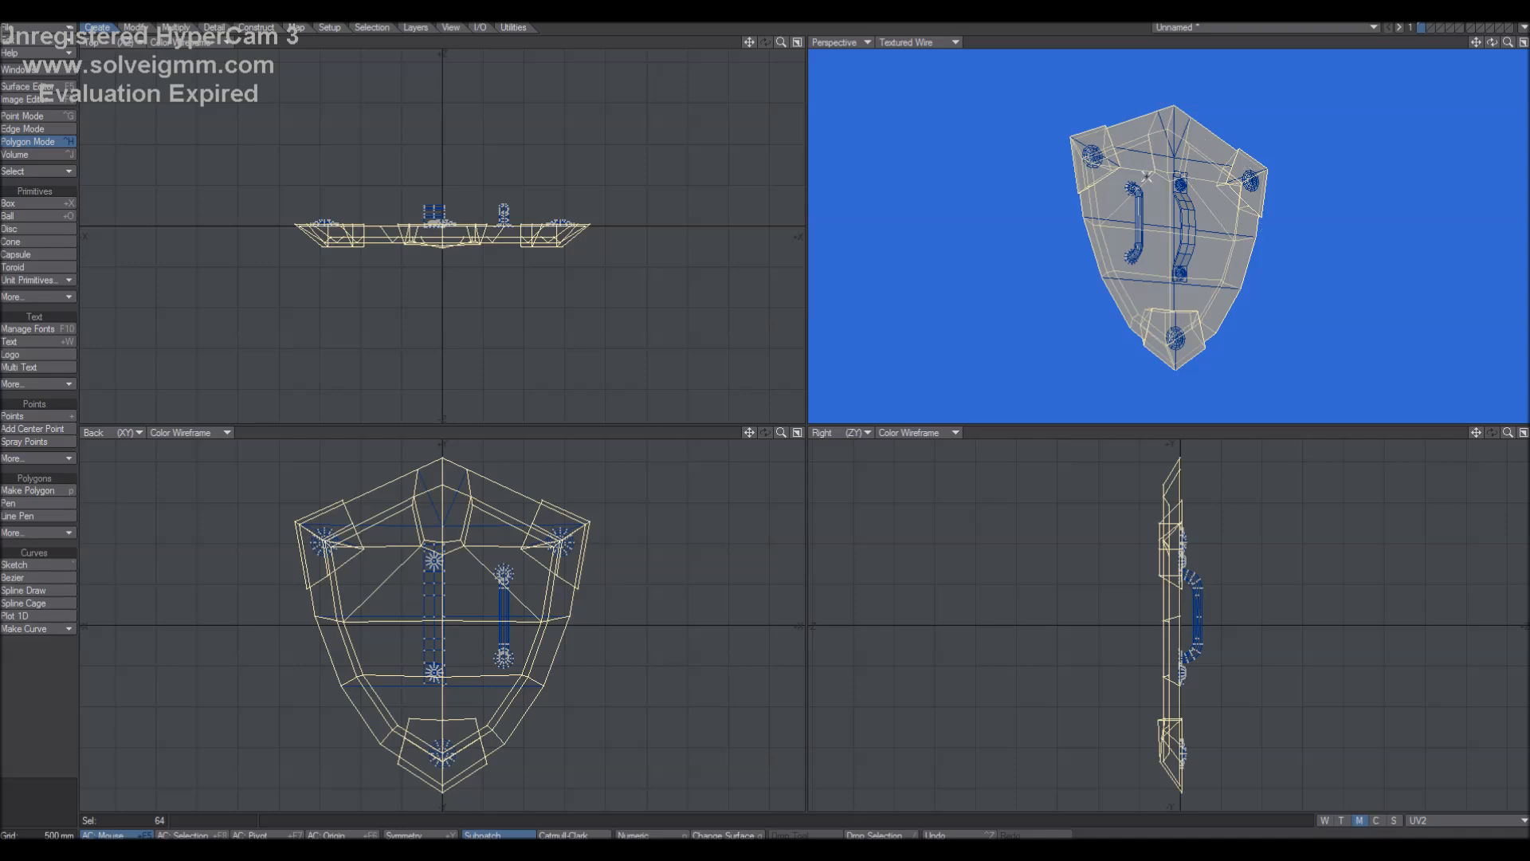
pyautogui.moveTo(1492, 44); pyautogui.dragTo(647, 304)
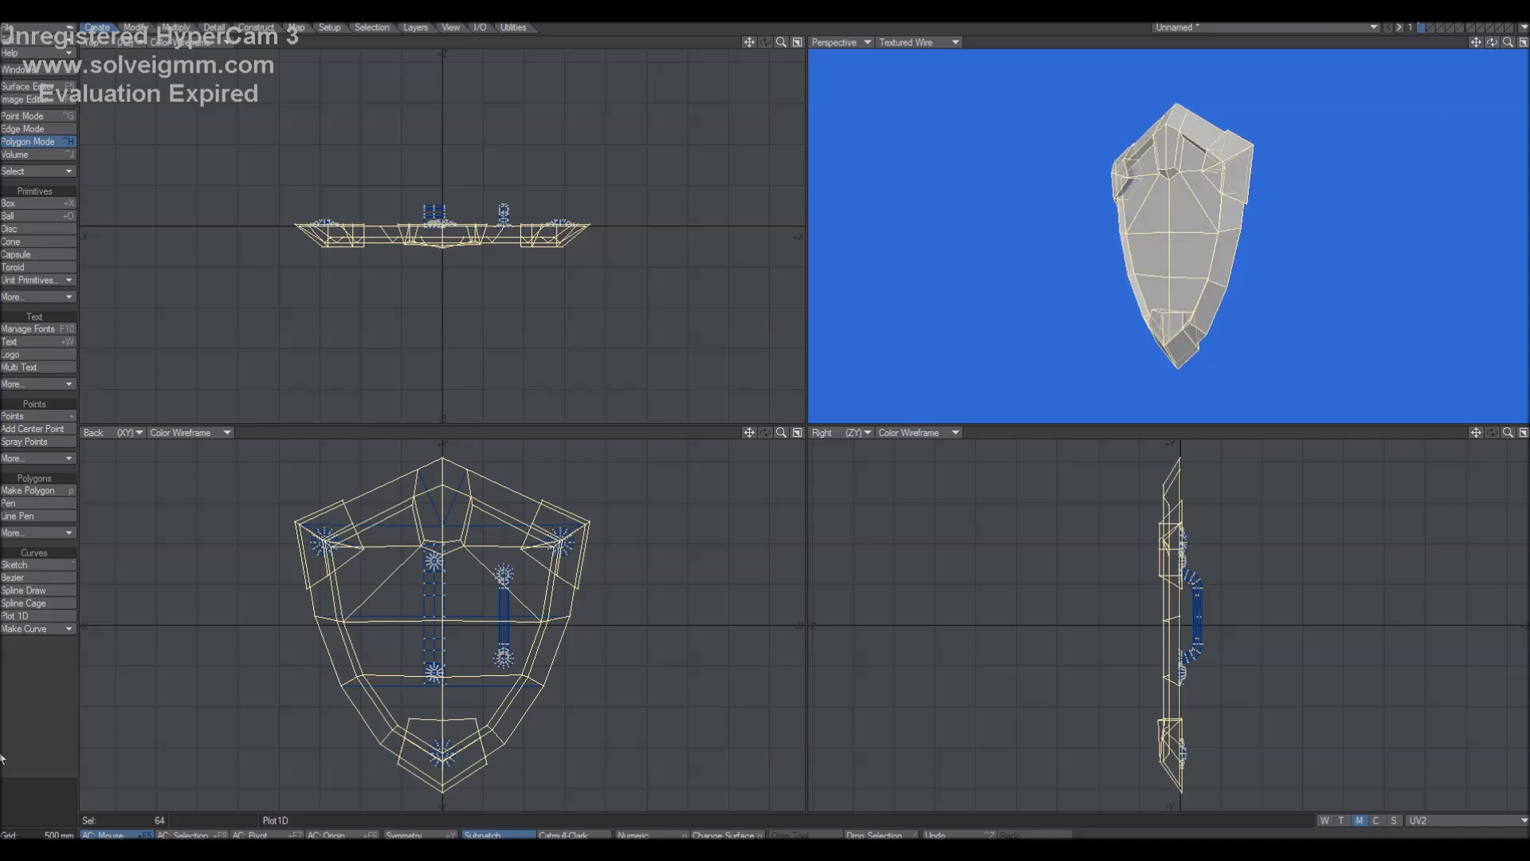
# Select one front-face polygon and expand the selection outward until the whole front face and rim are selected.
pyautogui.click(1179, 208)
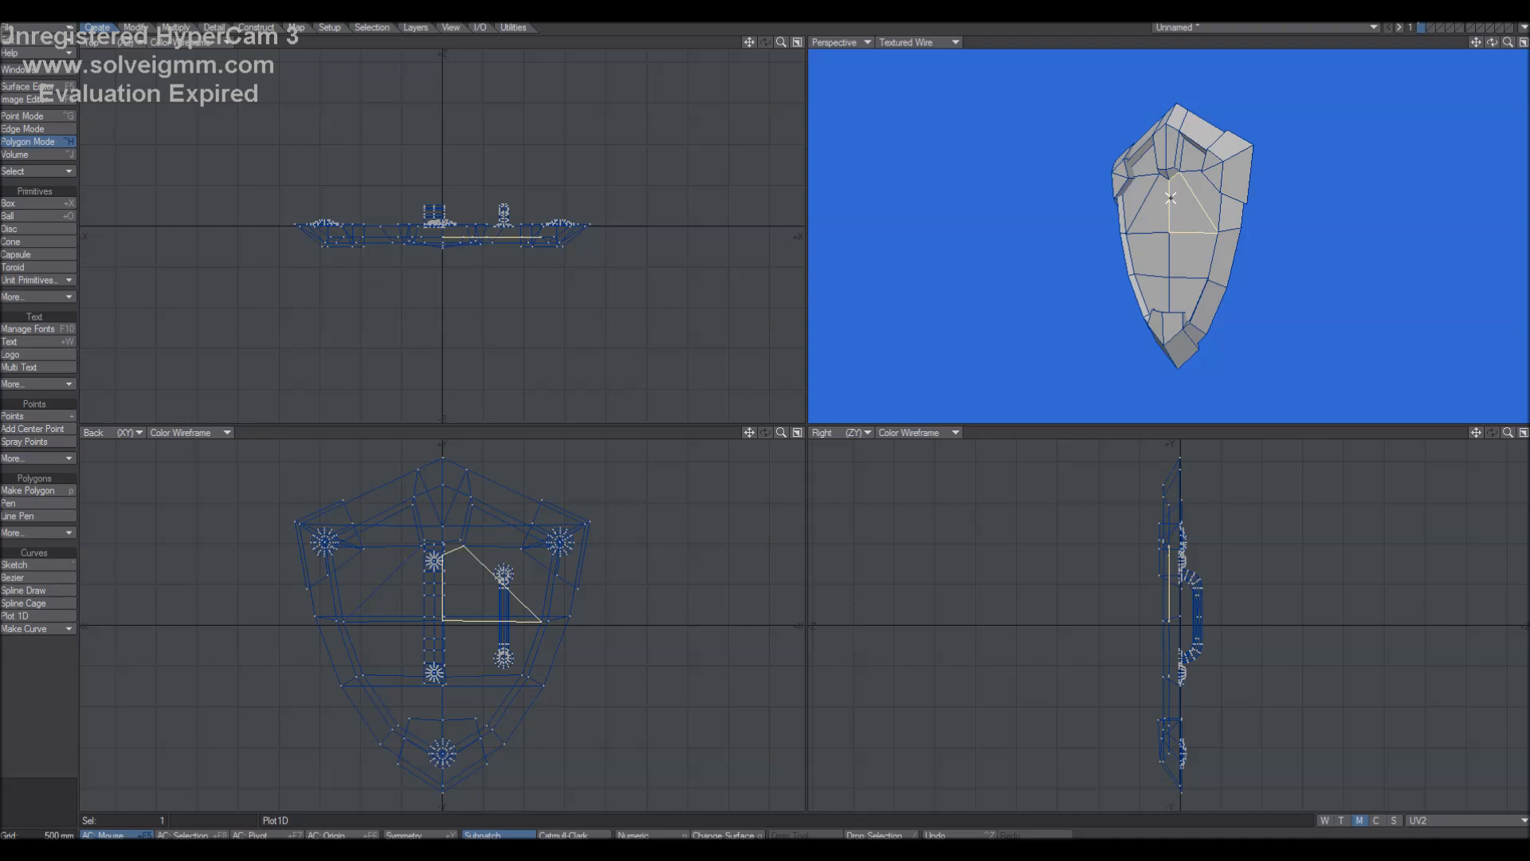
pyautogui.hotkey('shift', ']')
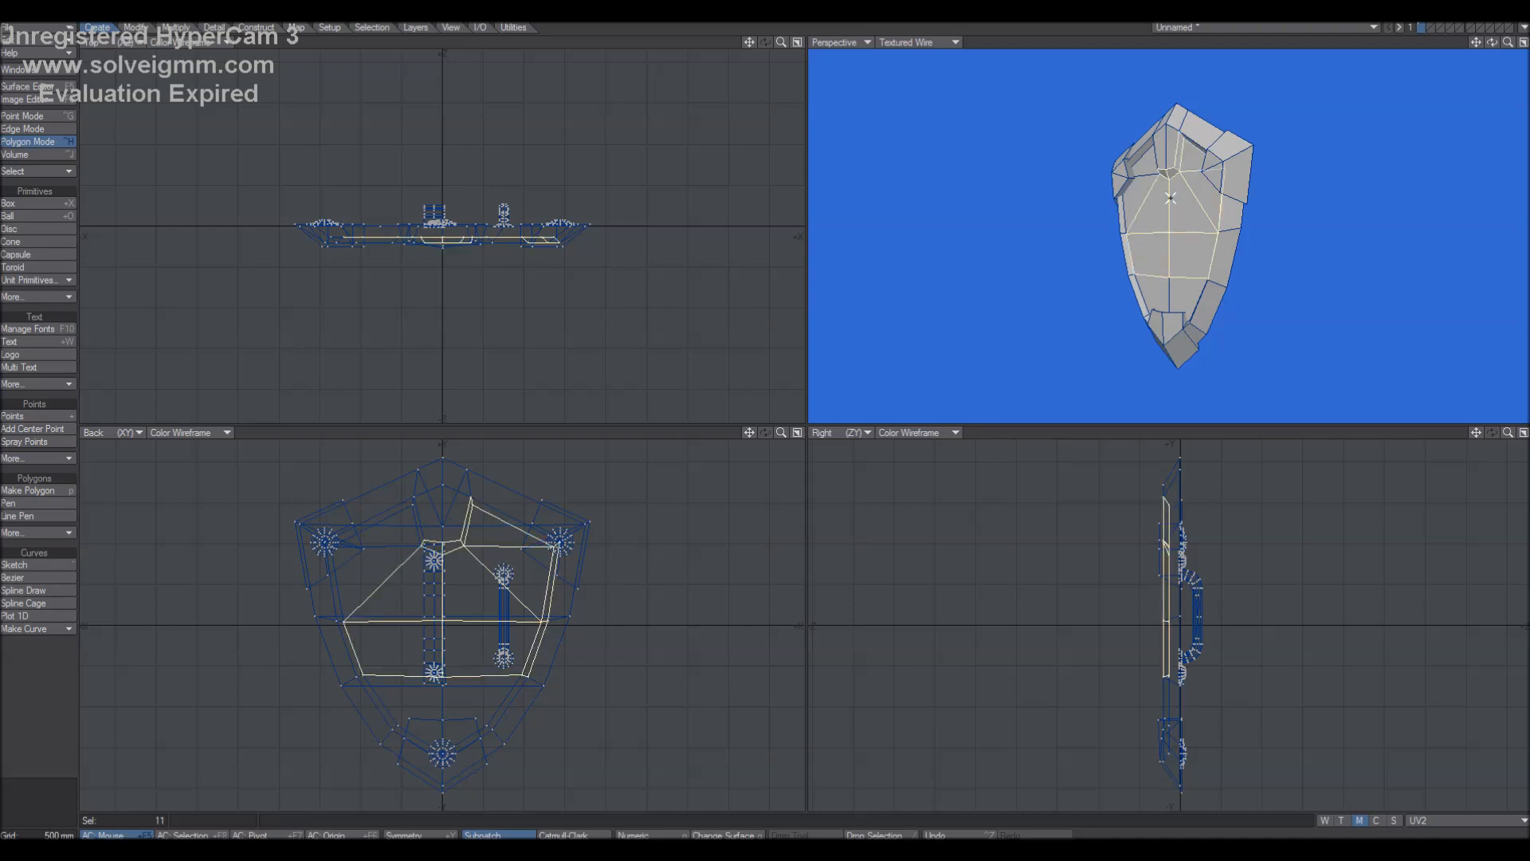
pyautogui.hotkey('shift', ']')
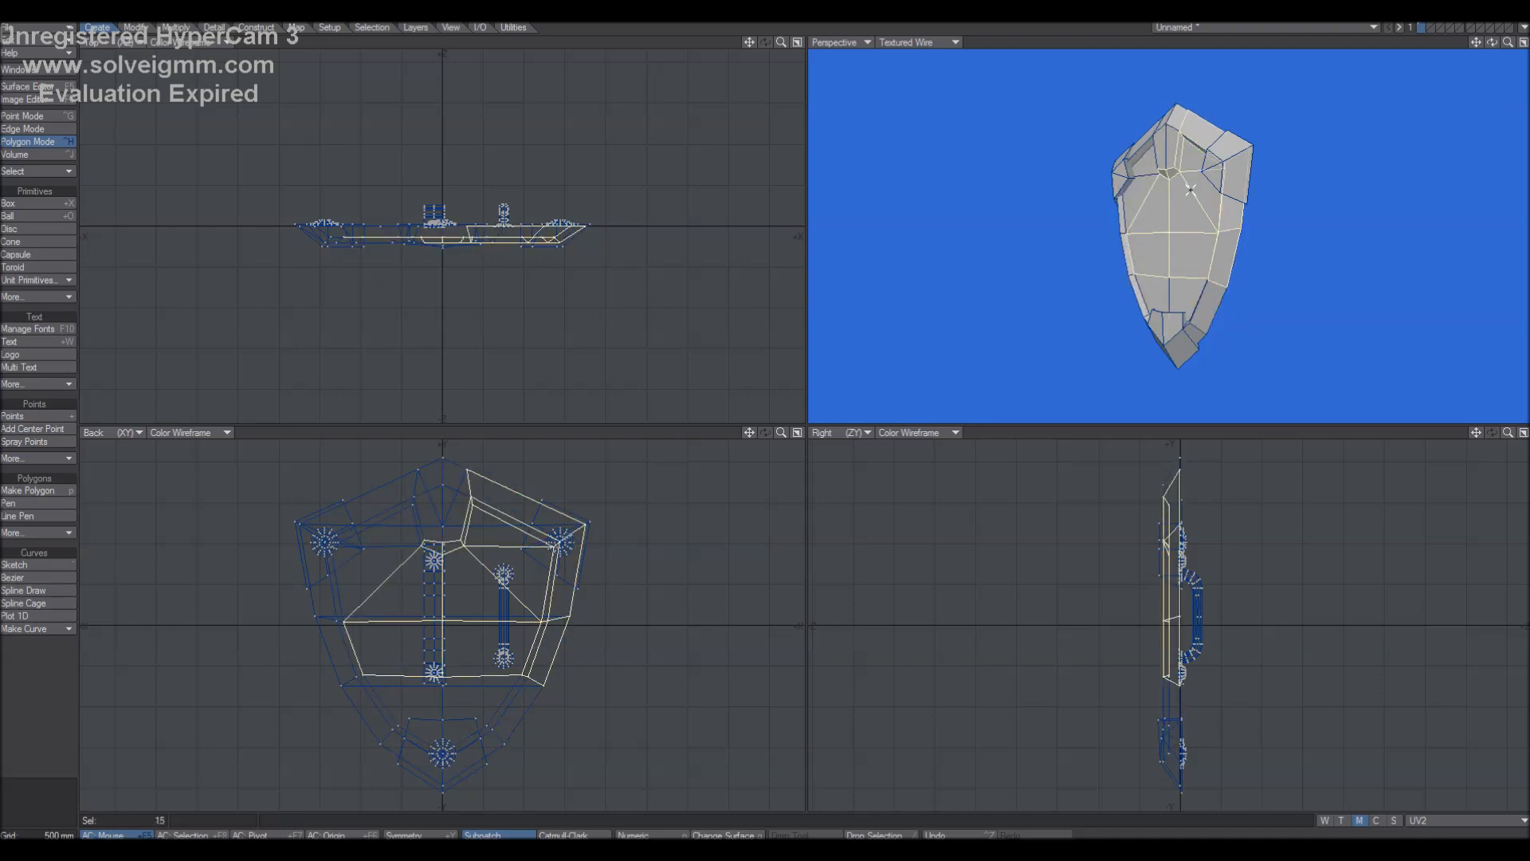
pyautogui.hotkey('shift', '[')
pyautogui.hotkey('shift', ']')
pyautogui.hotkey('shift', ']')
pyautogui.moveTo(1492, 43); pyautogui.dragTo(1493, 50)
pyautogui.hotkey('shift', ']')
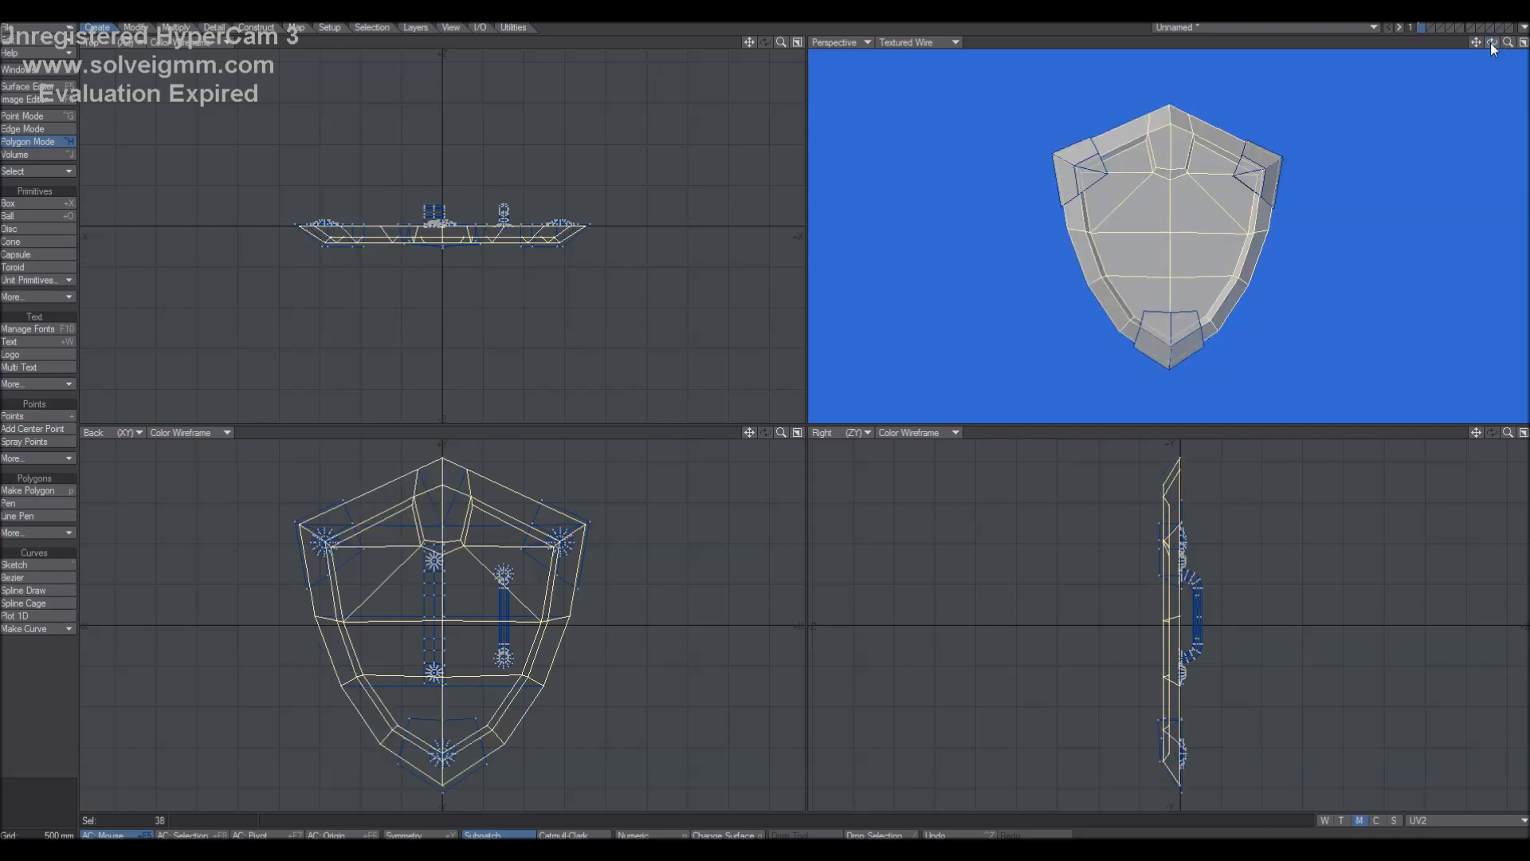
# Add the two upper corner plates and the bottom plate to the front selection, including all their polygons.
pyautogui.moveTo(1492, 43)
pyautogui.mouseDown()
pyautogui.moveTo(1518, 45)
pyautogui.moveTo(1496, 45)
pyautogui.mouseUp()
pyautogui.keyDown('shift'); pyautogui.click(1248, 167); pyautogui.keyUp('shift')
pyautogui.keyDown('shift'); pyautogui.click(1093, 173); pyautogui.keyUp('shift')
pyautogui.keyDown('shift'); pyautogui.click(1178, 336); pyautogui.keyUp('shift')
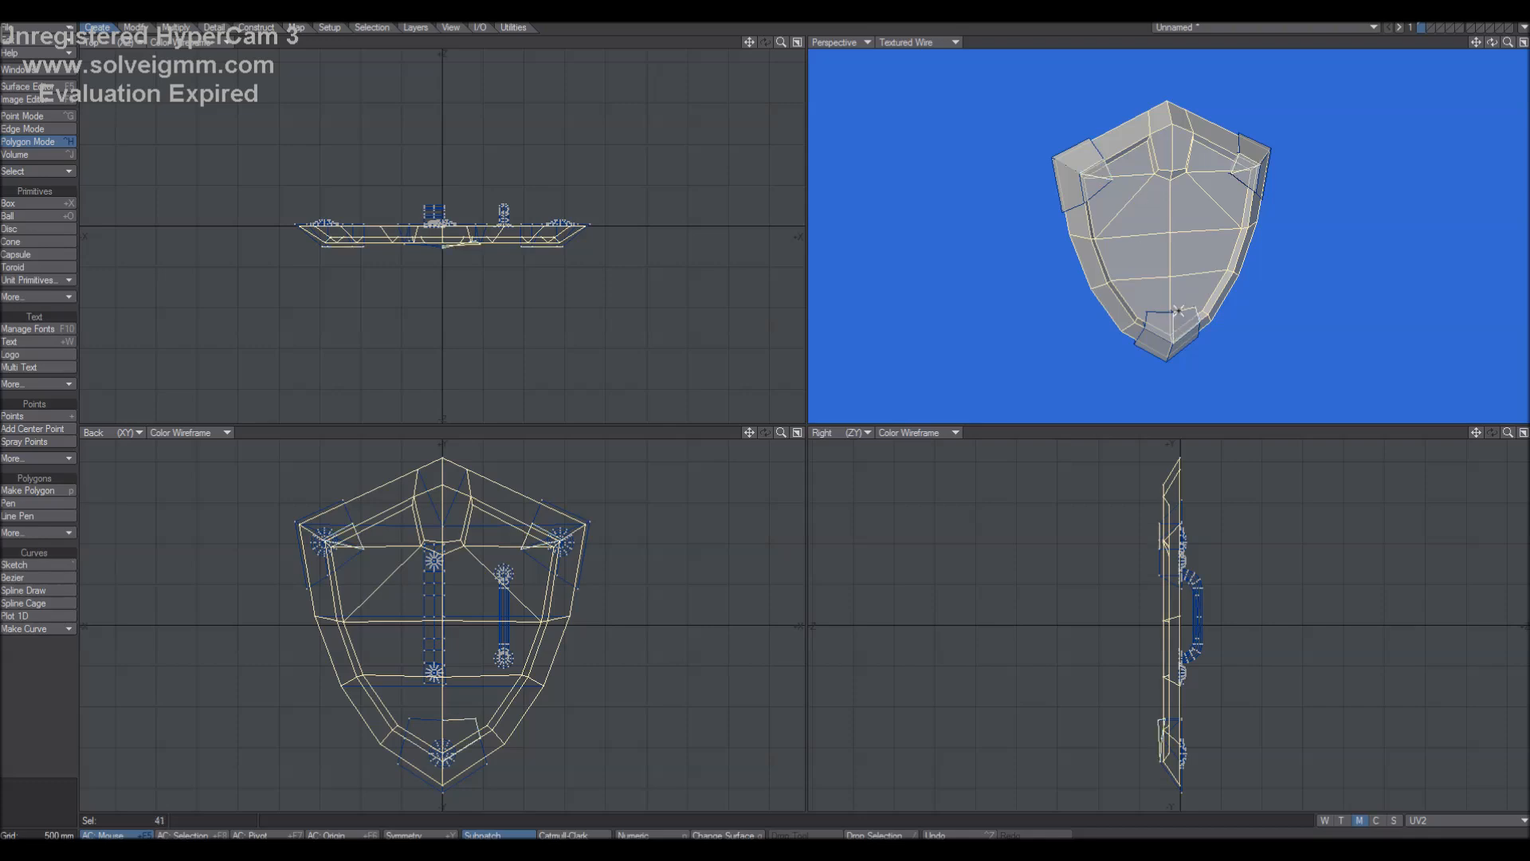
pyautogui.hotkey('shift', ']')
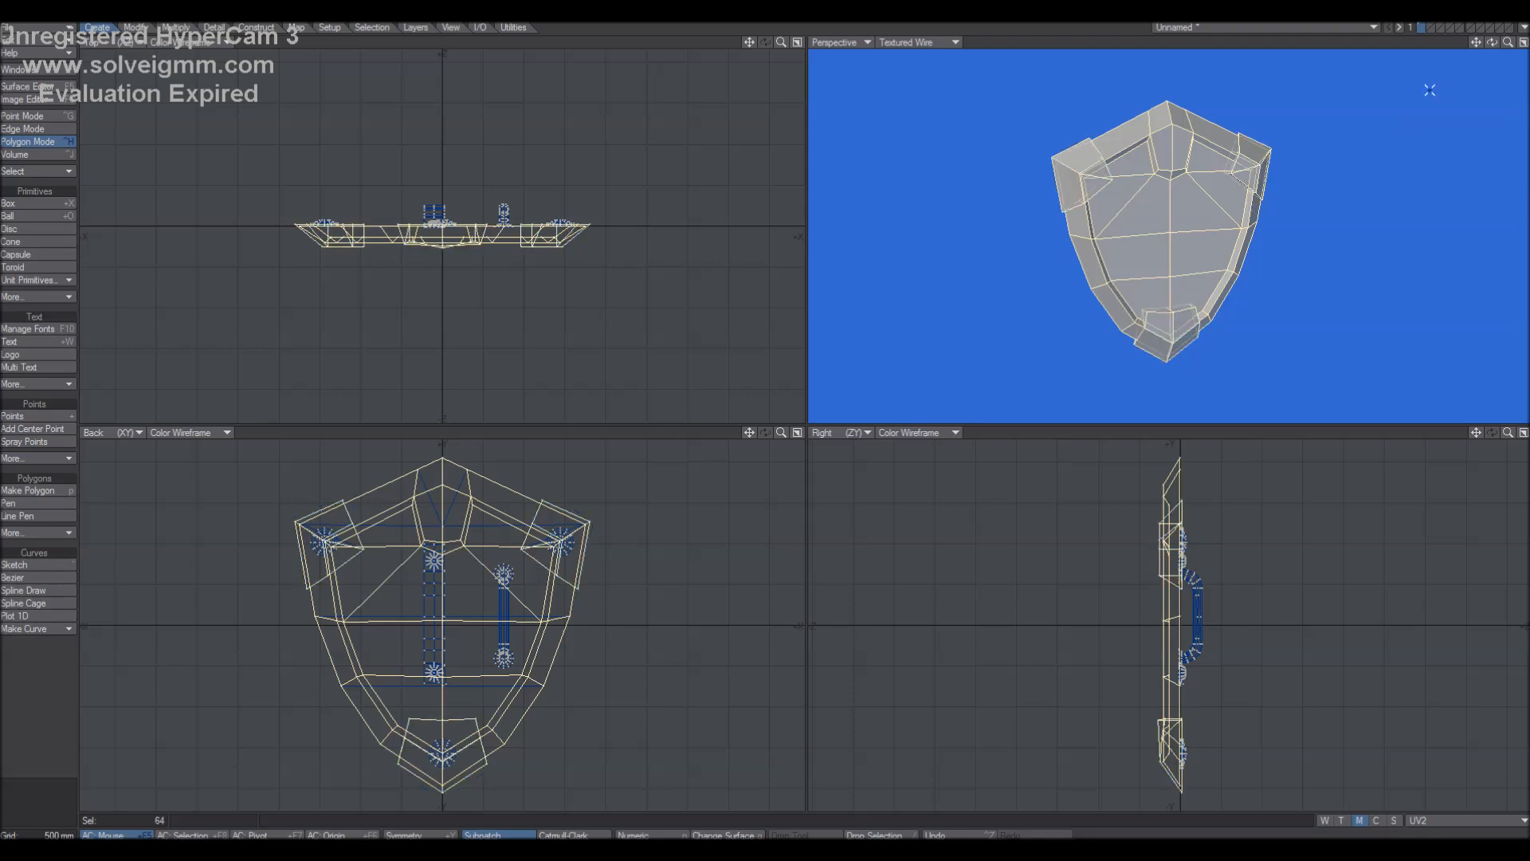
# Hide the selected front polygons to check the remaining back parts, and unhide them again.
pyautogui.press('-')
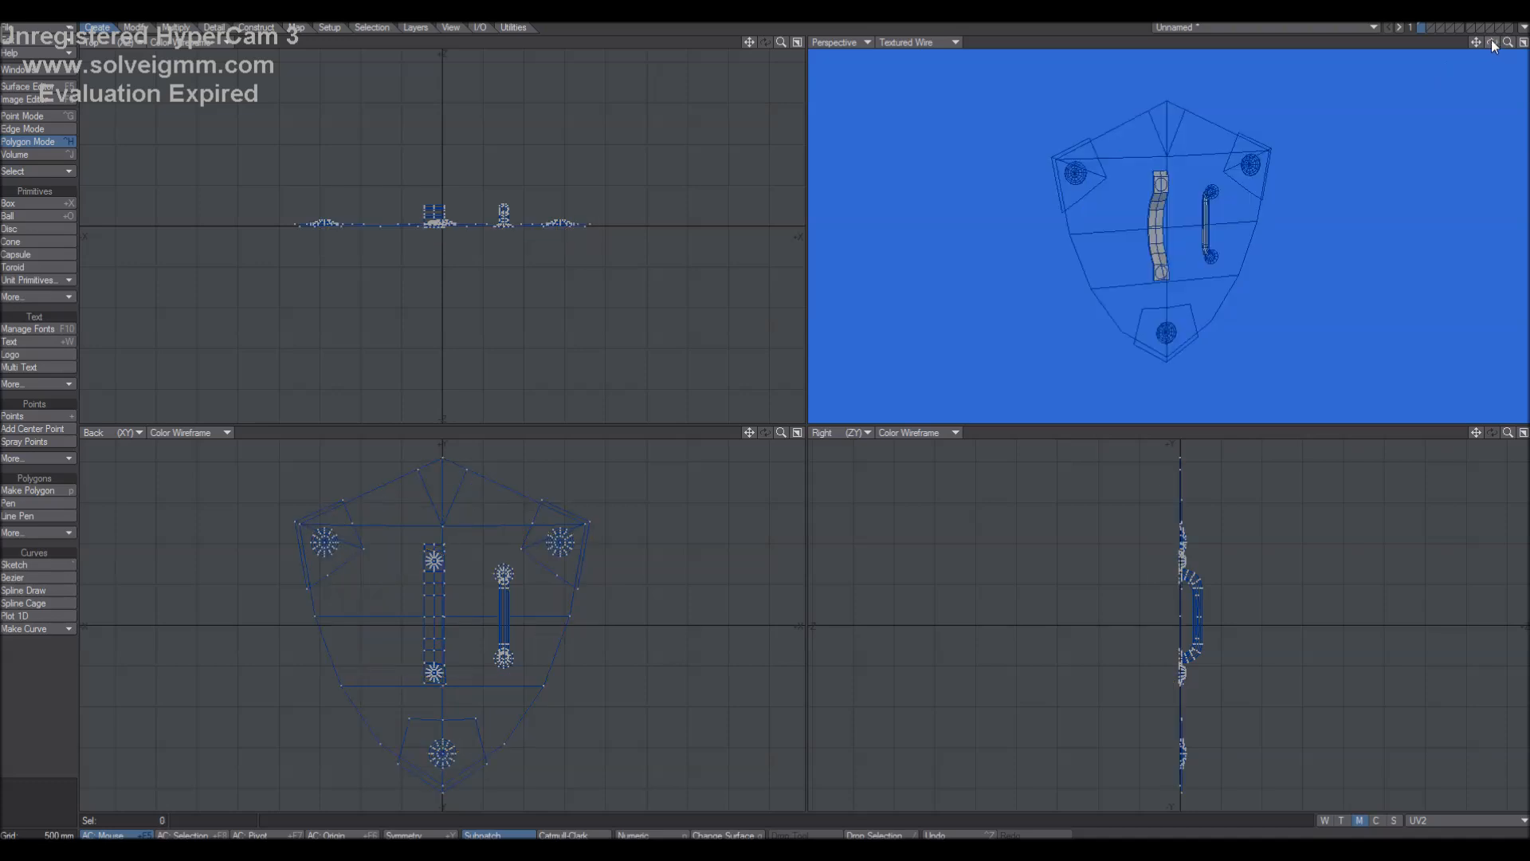
pyautogui.press('\\')
pyautogui.moveTo(1494, 47); pyautogui.dragTo(1039, 87)
pyautogui.moveTo(1494, 46); pyautogui.dragTo(1081, 256)
# Move the selected shield front sideways along X until it sits clear beside the back part, and deselect it.
pyautogui.press('t')
pyautogui.moveTo(621, 612); pyautogui.dragTo(978, 619)
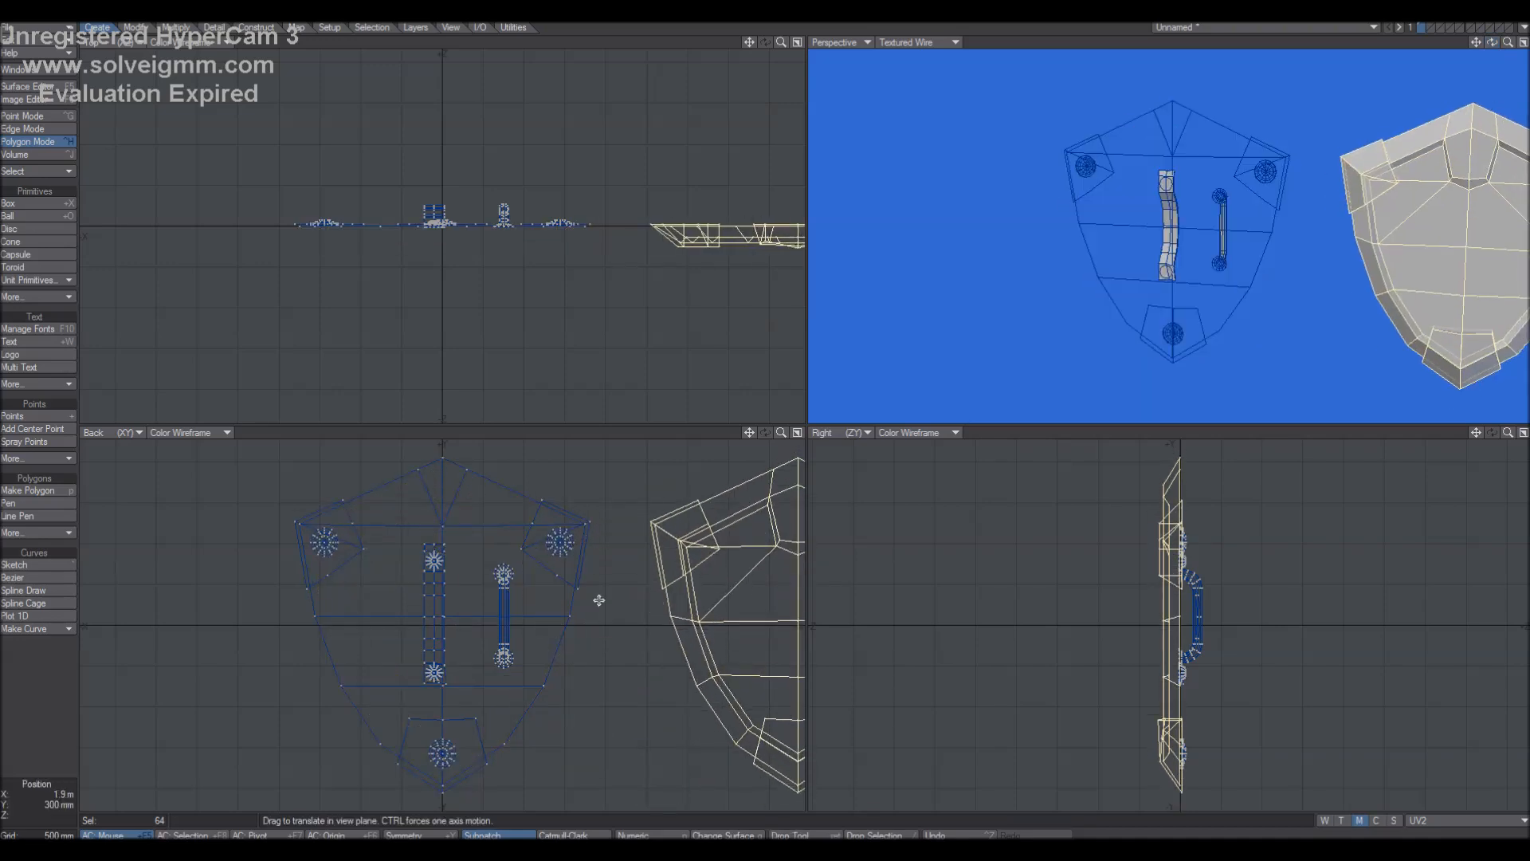
pyautogui.press('space')
pyautogui.press('space')
pyautogui.press('space')
pyautogui.press('space')
pyautogui.click(59, 724)
pyautogui.press('a')
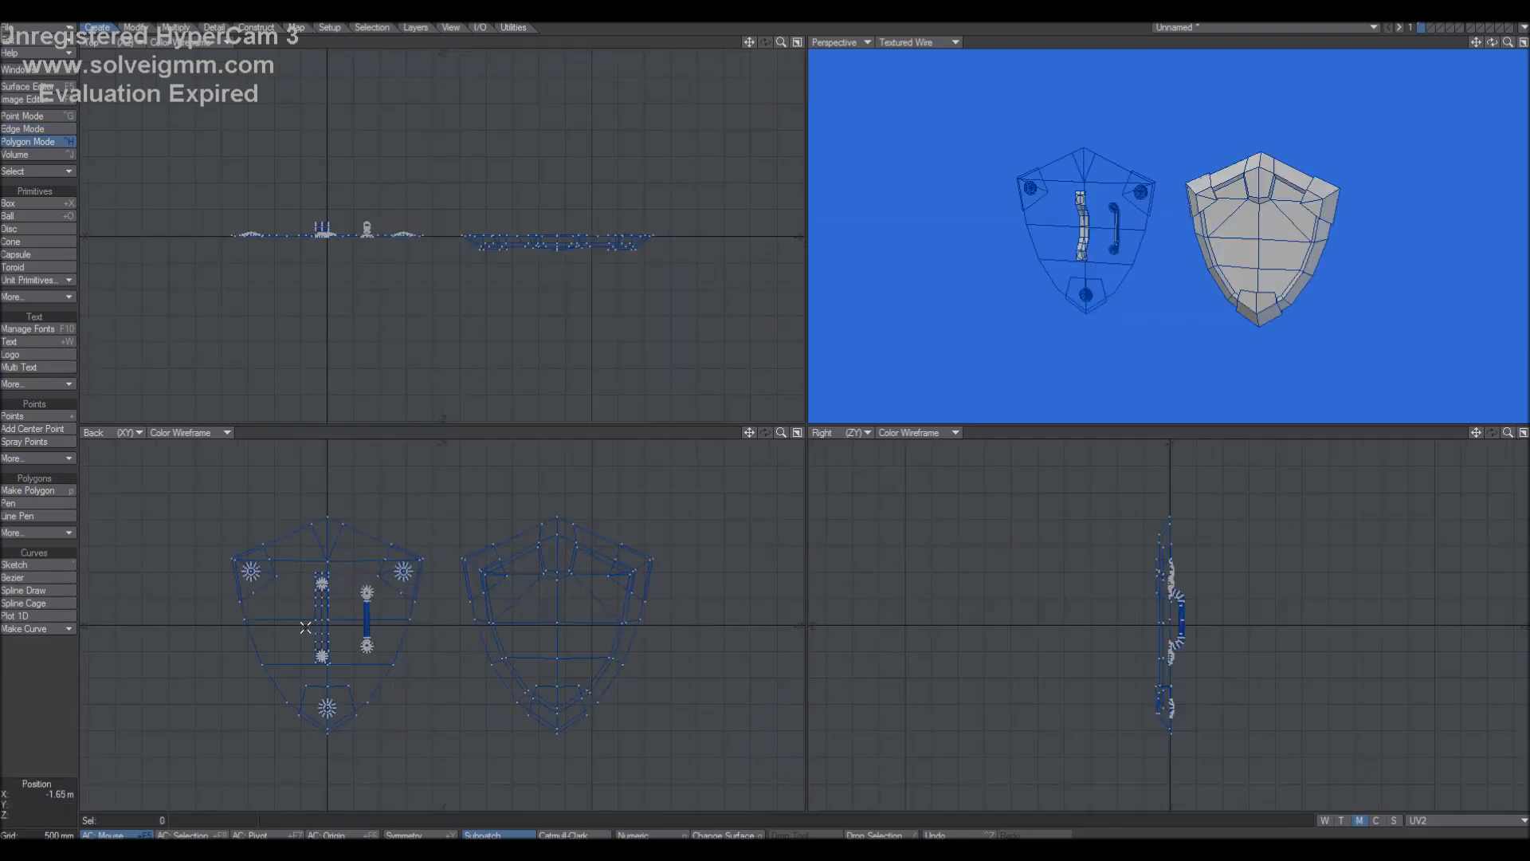
# On the empty second layer, with the shield layer as background, create a flat square box enclosing the shield's back part.
pyautogui.click(1431, 27)
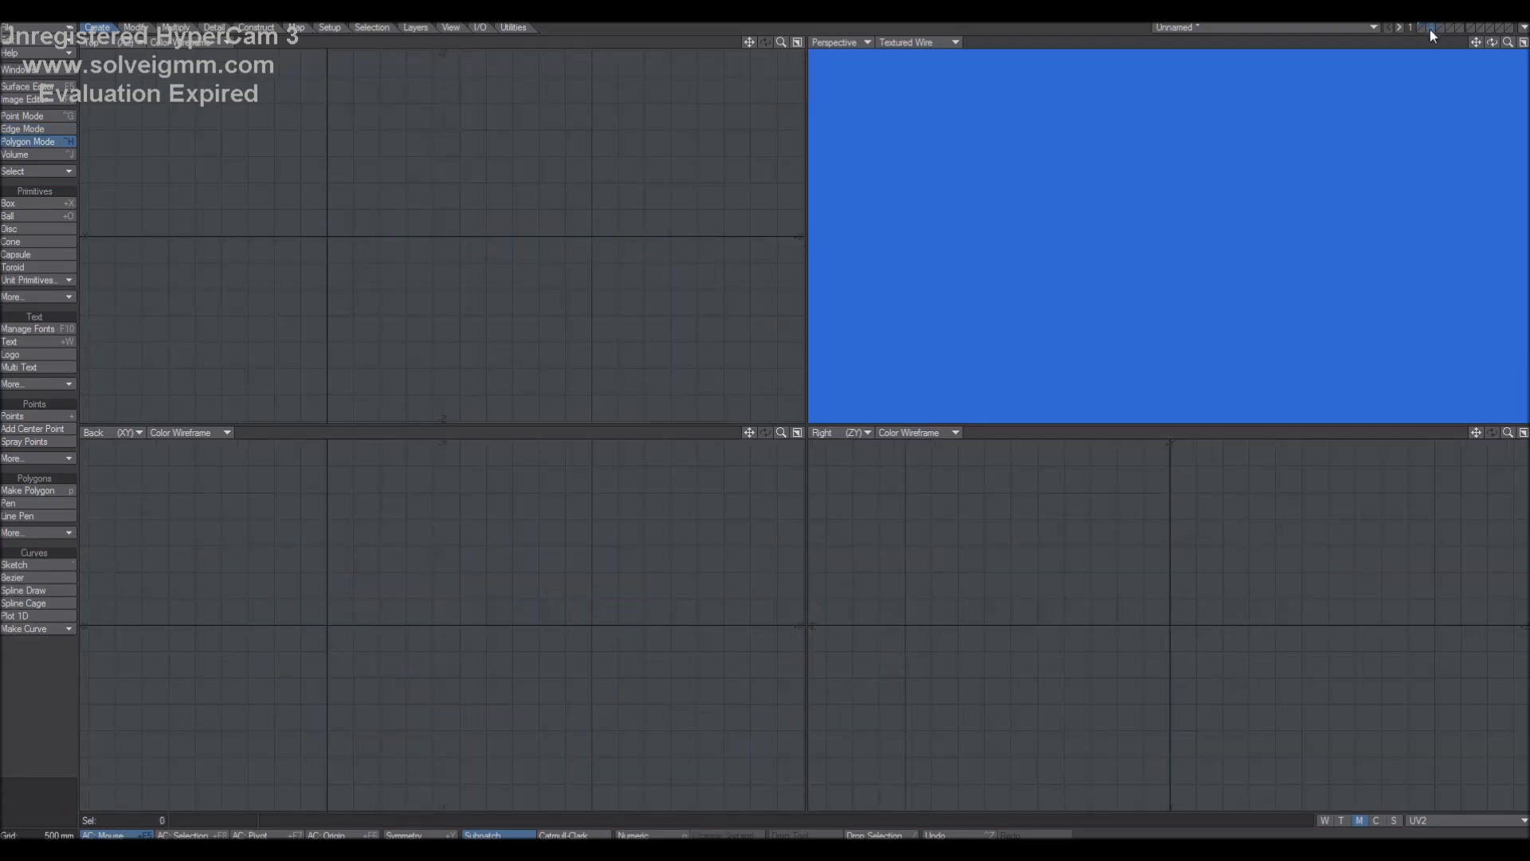
pyautogui.click(1422, 31)
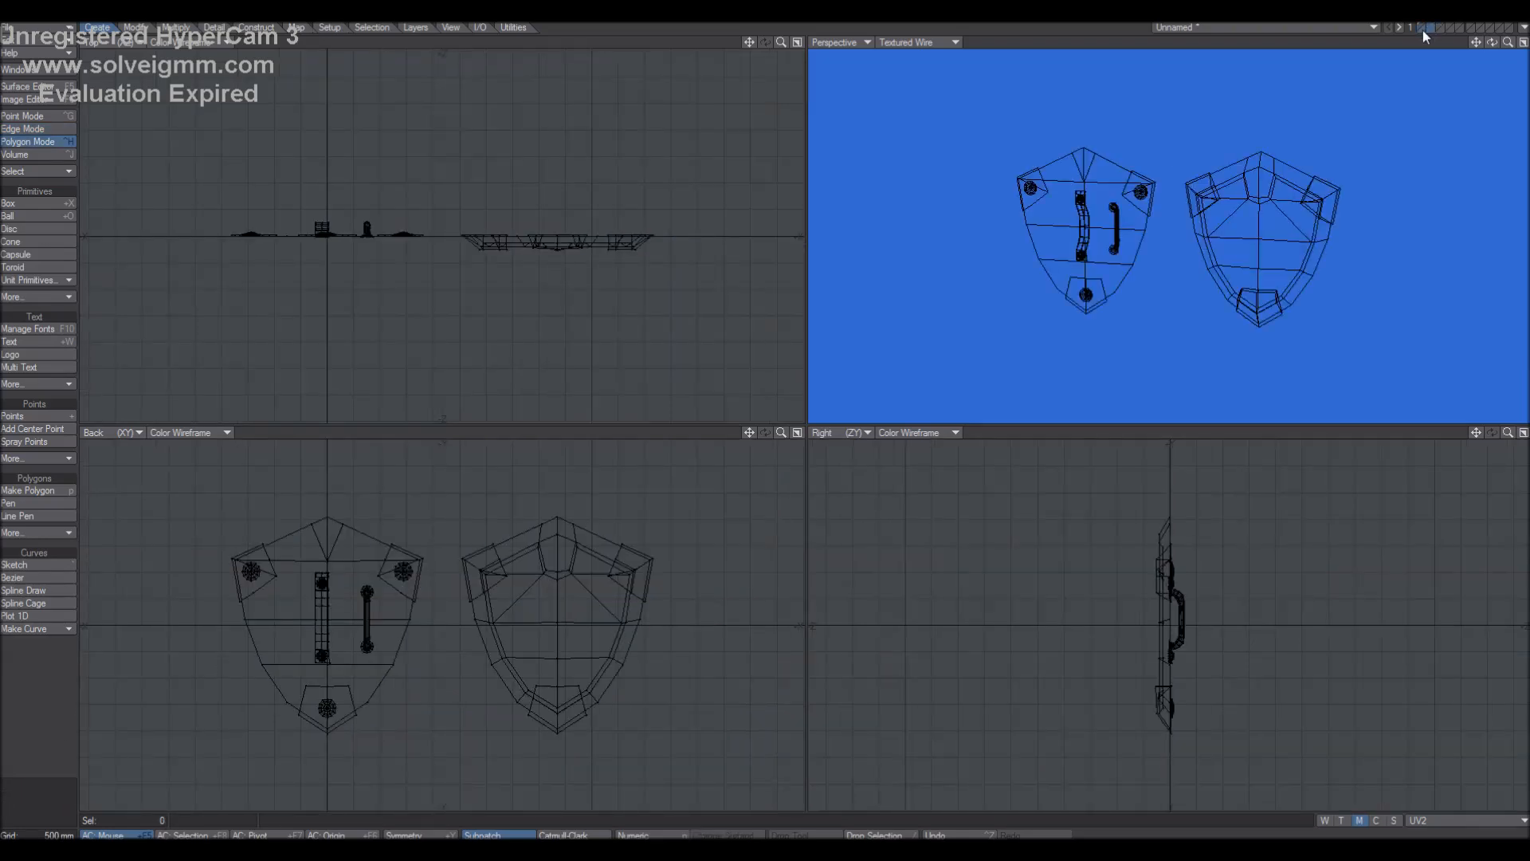
pyautogui.click(33, 205)
pyautogui.moveTo(215, 571); pyautogui.dragTo(495, 750)
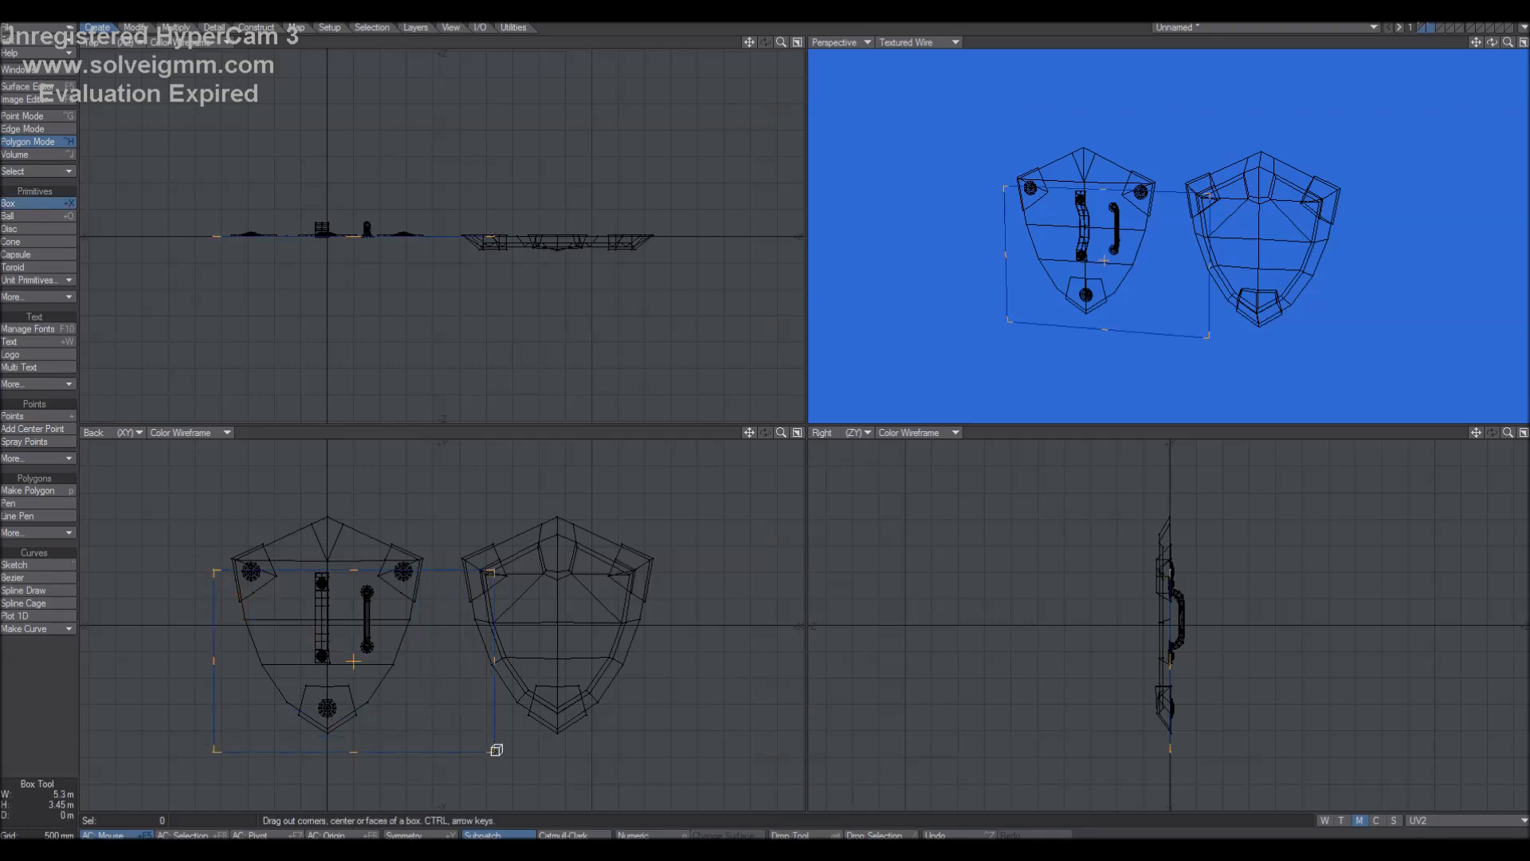
pyautogui.moveTo(215, 571); pyautogui.dragTo(243, 467)
pyautogui.keyDown('ctrl'); pyautogui.moveTo(593, 539); pyautogui.dragTo(568, 563); pyautogui.keyUp('ctrl')
pyautogui.press('Return')
# Center the flat square on the origin and move it about 950 mm along Z, away from the shield.
pyautogui.press('F2')
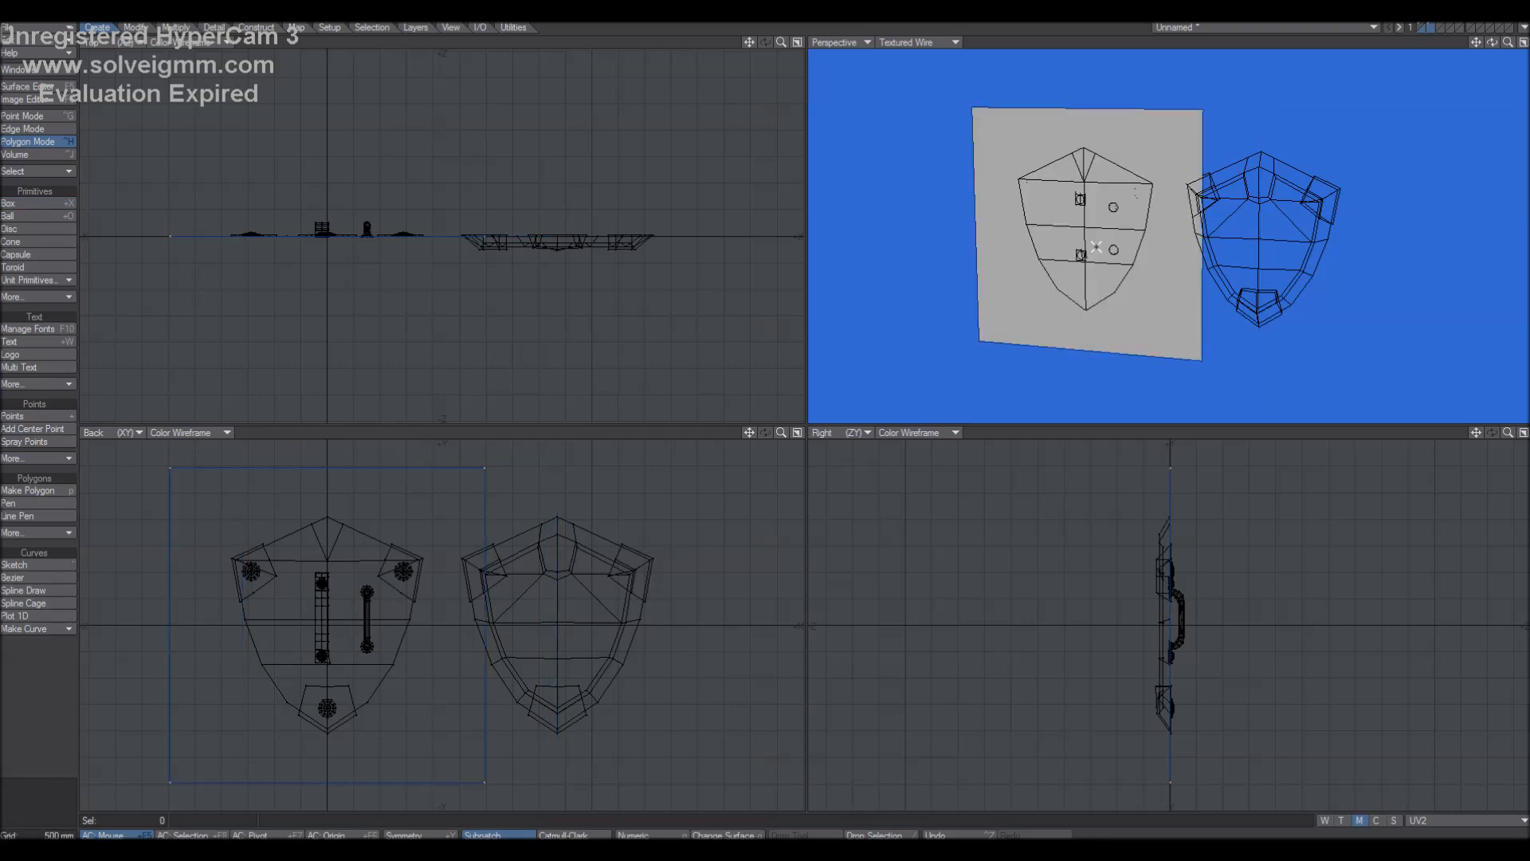
pyautogui.press('t')
pyautogui.moveTo(1158, 441); pyautogui.dragTo(1208, 443)
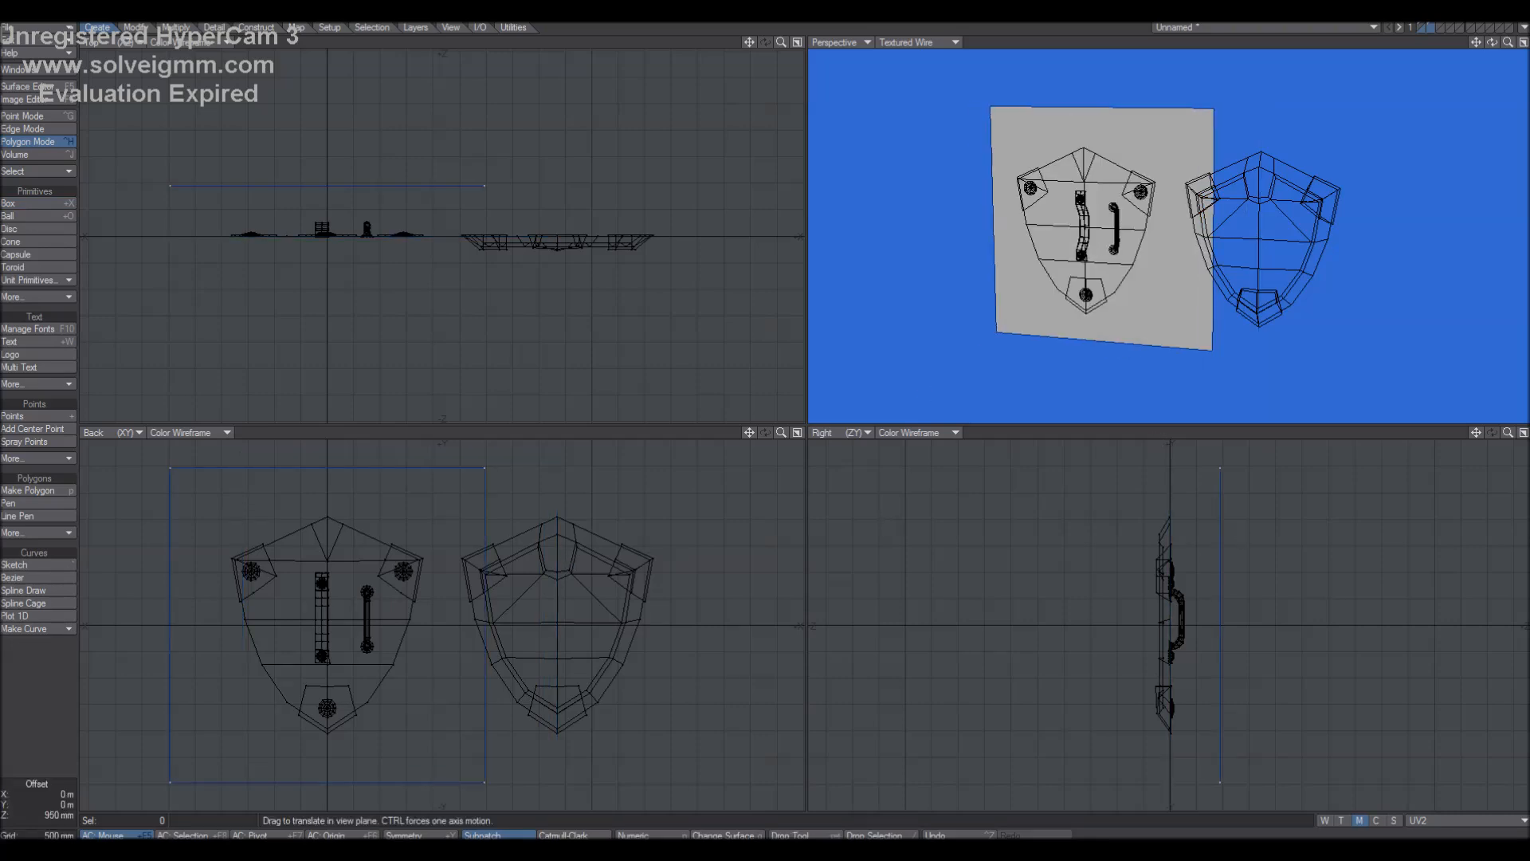
# On the shield layer, with the square as background, select the back part with its handles and move it sideways outside the square.
pyautogui.click(1422, 27)
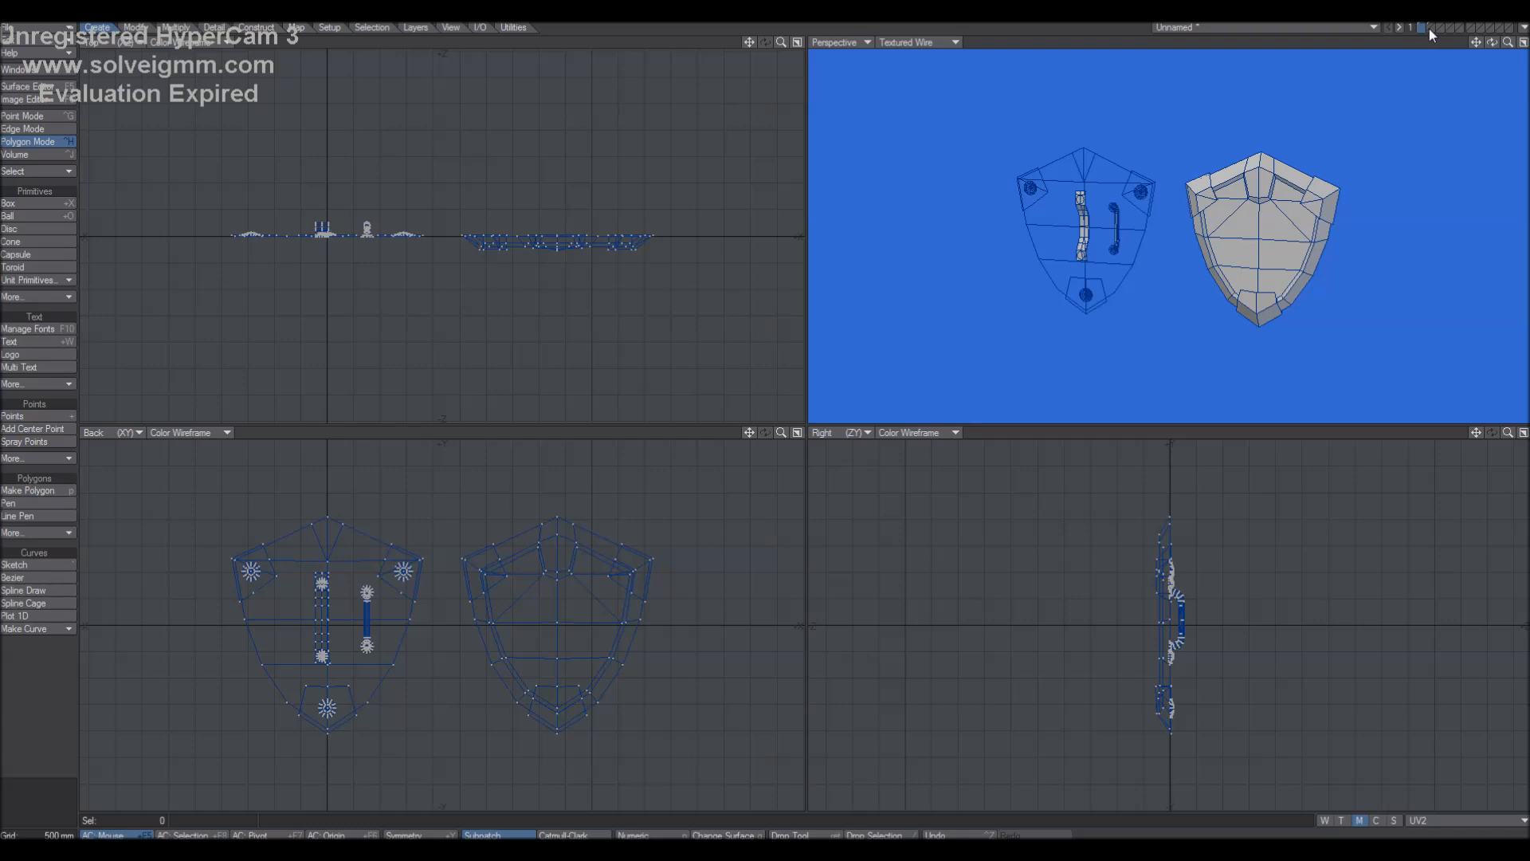
pyautogui.click(1429, 32)
pyautogui.press('t')
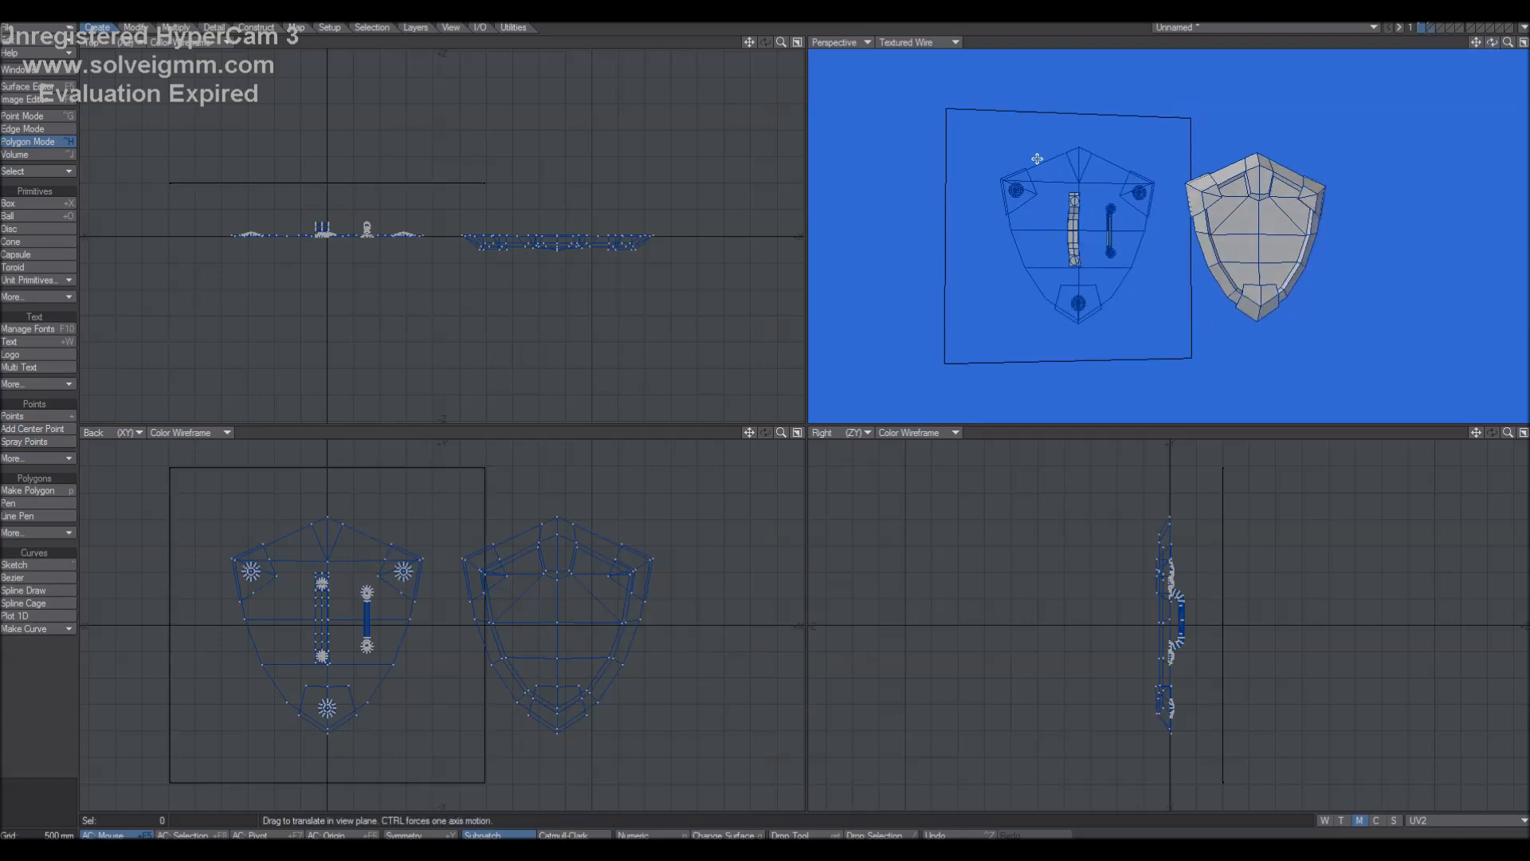
pyautogui.moveTo(749, 432); pyautogui.dragTo(782, 432)
pyautogui.moveTo(1314, 158)
pyautogui.keyDown('alt'); pyautogui.mouseDown()
pyautogui.moveTo(1410, 163)
pyautogui.moveTo(1331, 167)
pyautogui.mouseUp(); pyautogui.keyUp('alt')
pyautogui.moveTo(410, 506)
pyautogui.mouseDown(button='right')
pyautogui.moveTo(275, 638)
pyautogui.moveTo(307, 778)
pyautogui.moveTo(478, 530)
pyautogui.mouseUp(button='right')
pyautogui.press('t')
pyautogui.moveTo(478, 529); pyautogui.dragTo(271, 529)
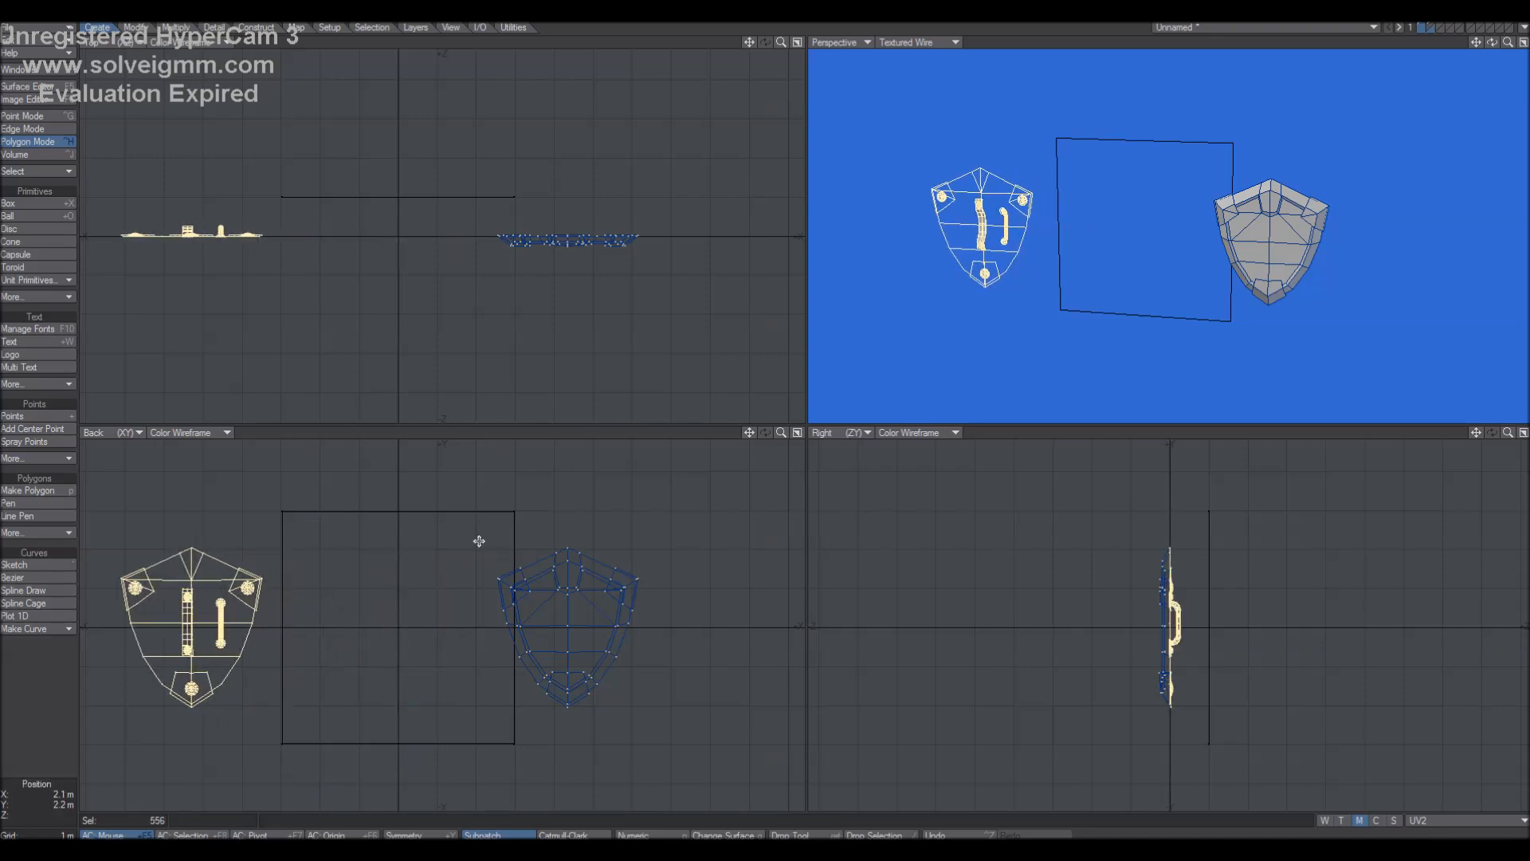
# Turn the selected shield back part 180° about the vertical axis in quarter-turn rotations.
pyautogui.hotkey('shift', 'a')
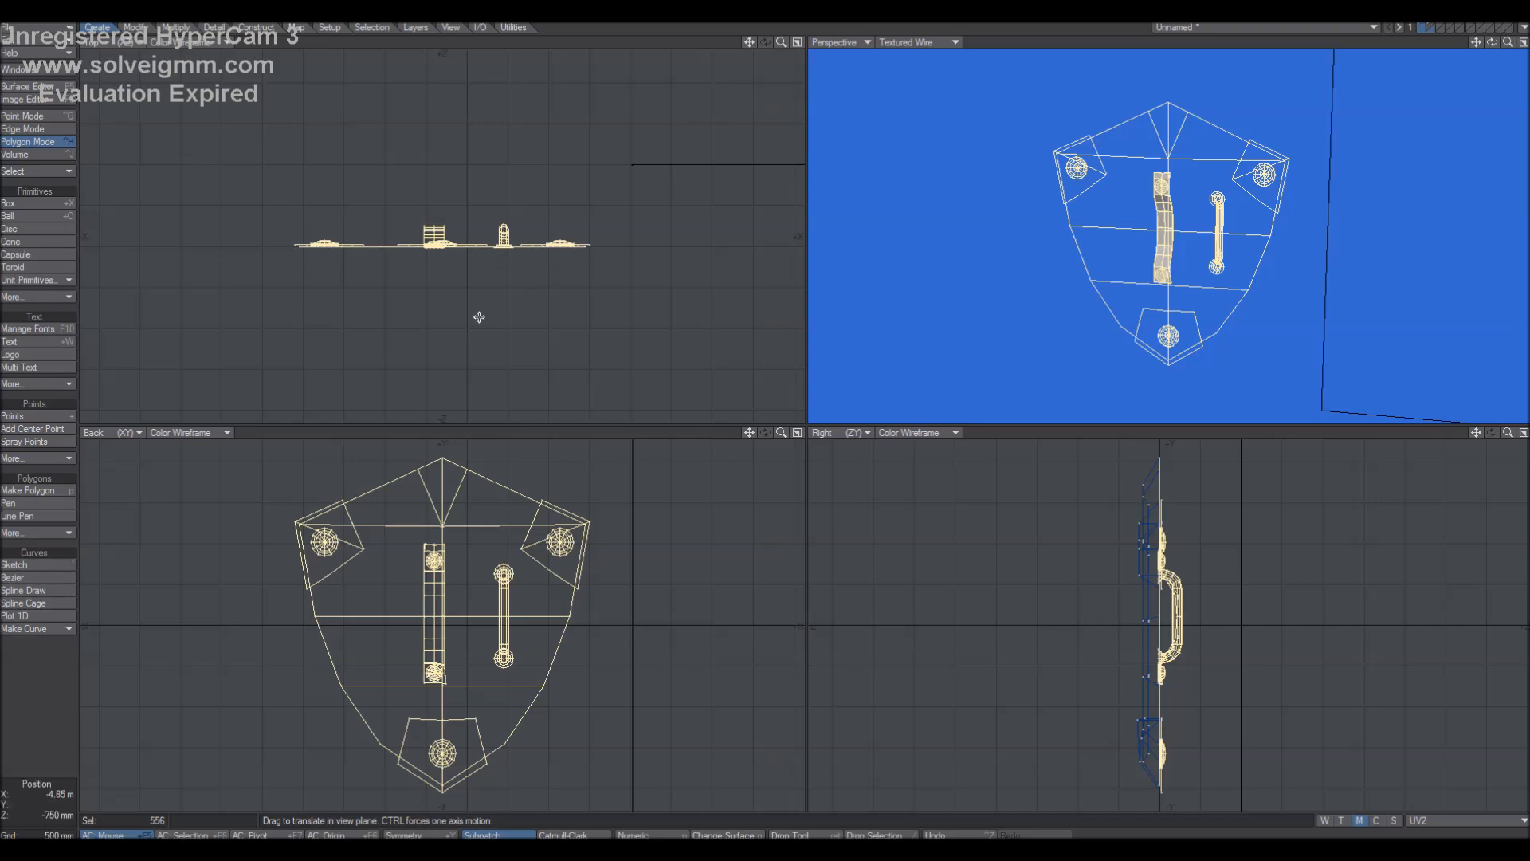
pyautogui.press('r')
pyautogui.press('r')
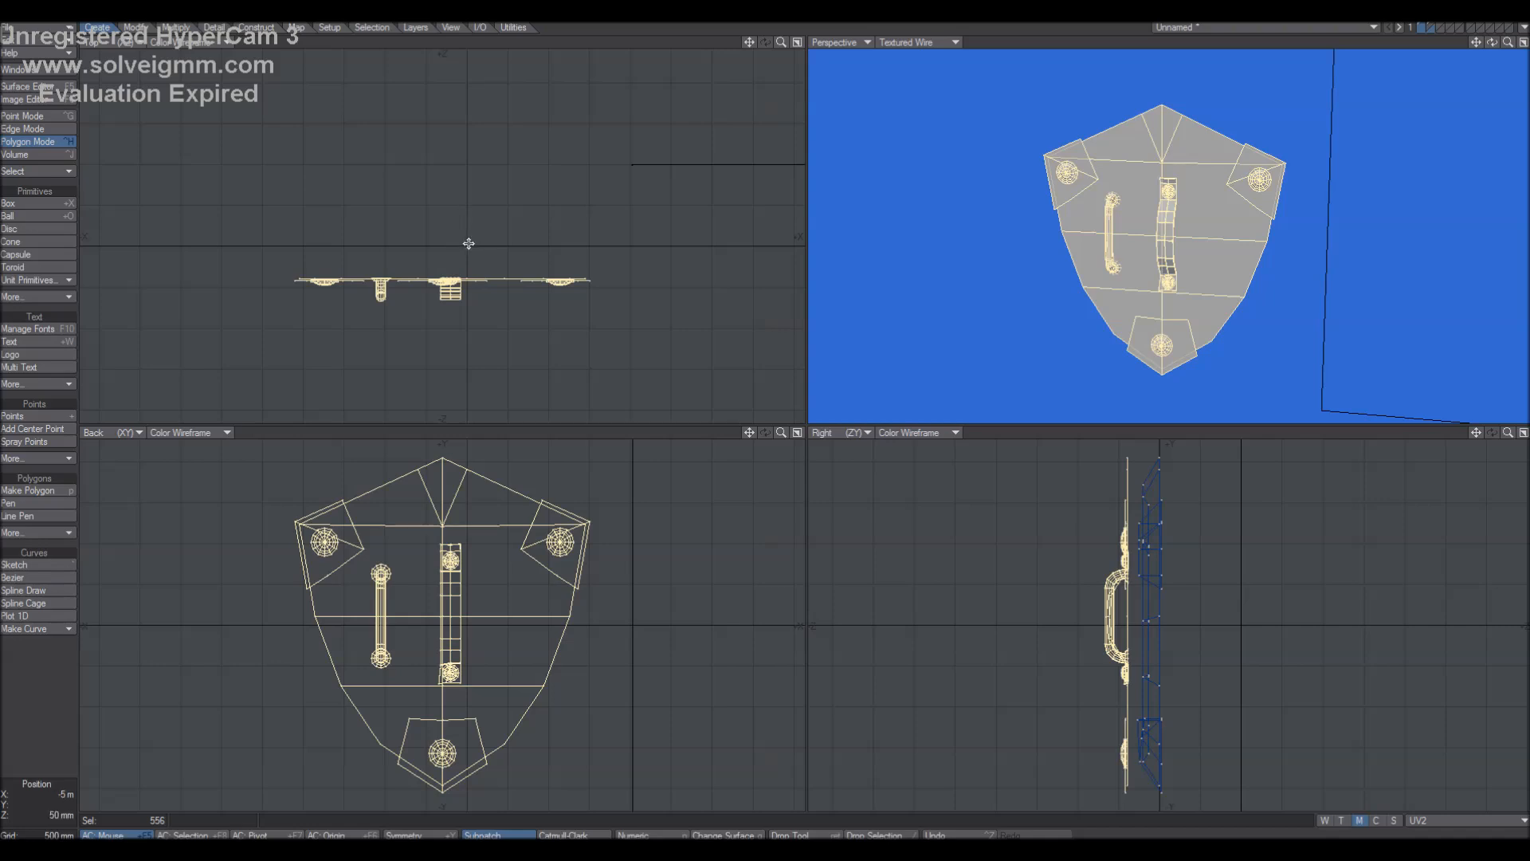
pyautogui.press('r')
pyautogui.press('r')
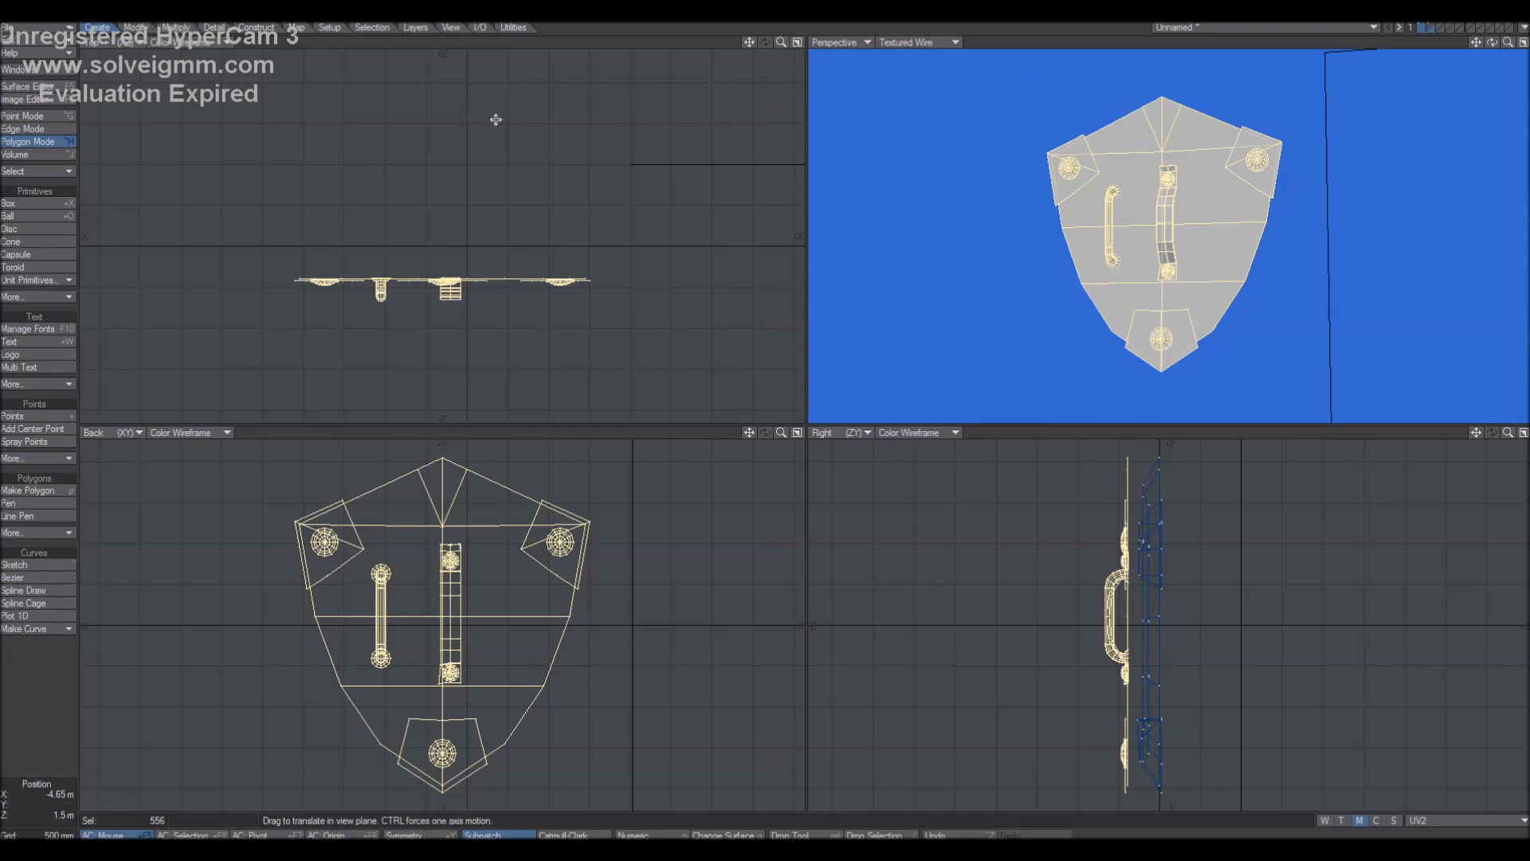
pyautogui.press('r')
pyautogui.press('r')
pyautogui.press('r')
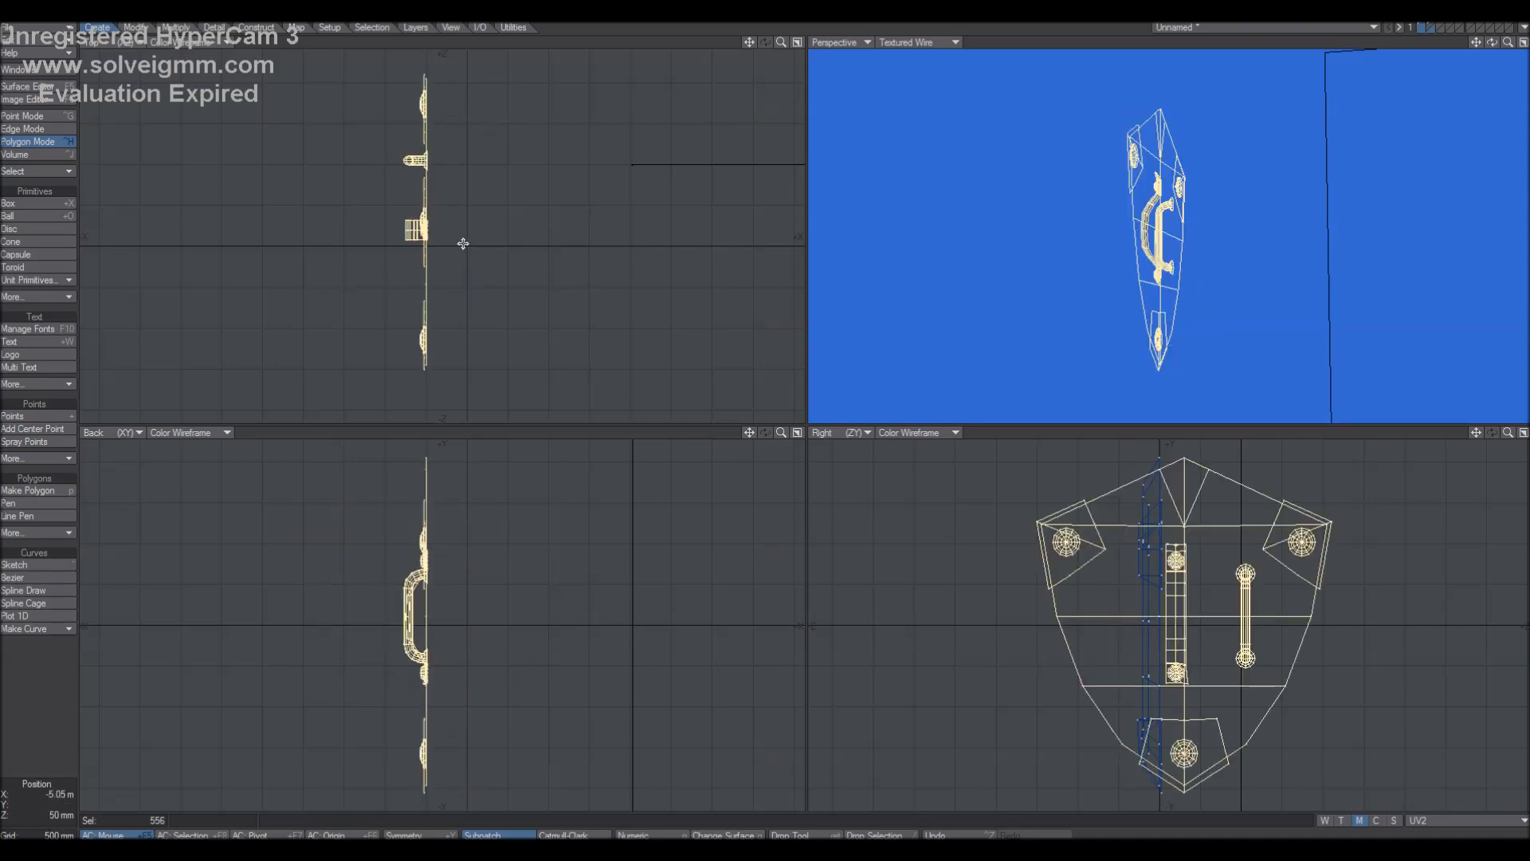
pyautogui.press('r')
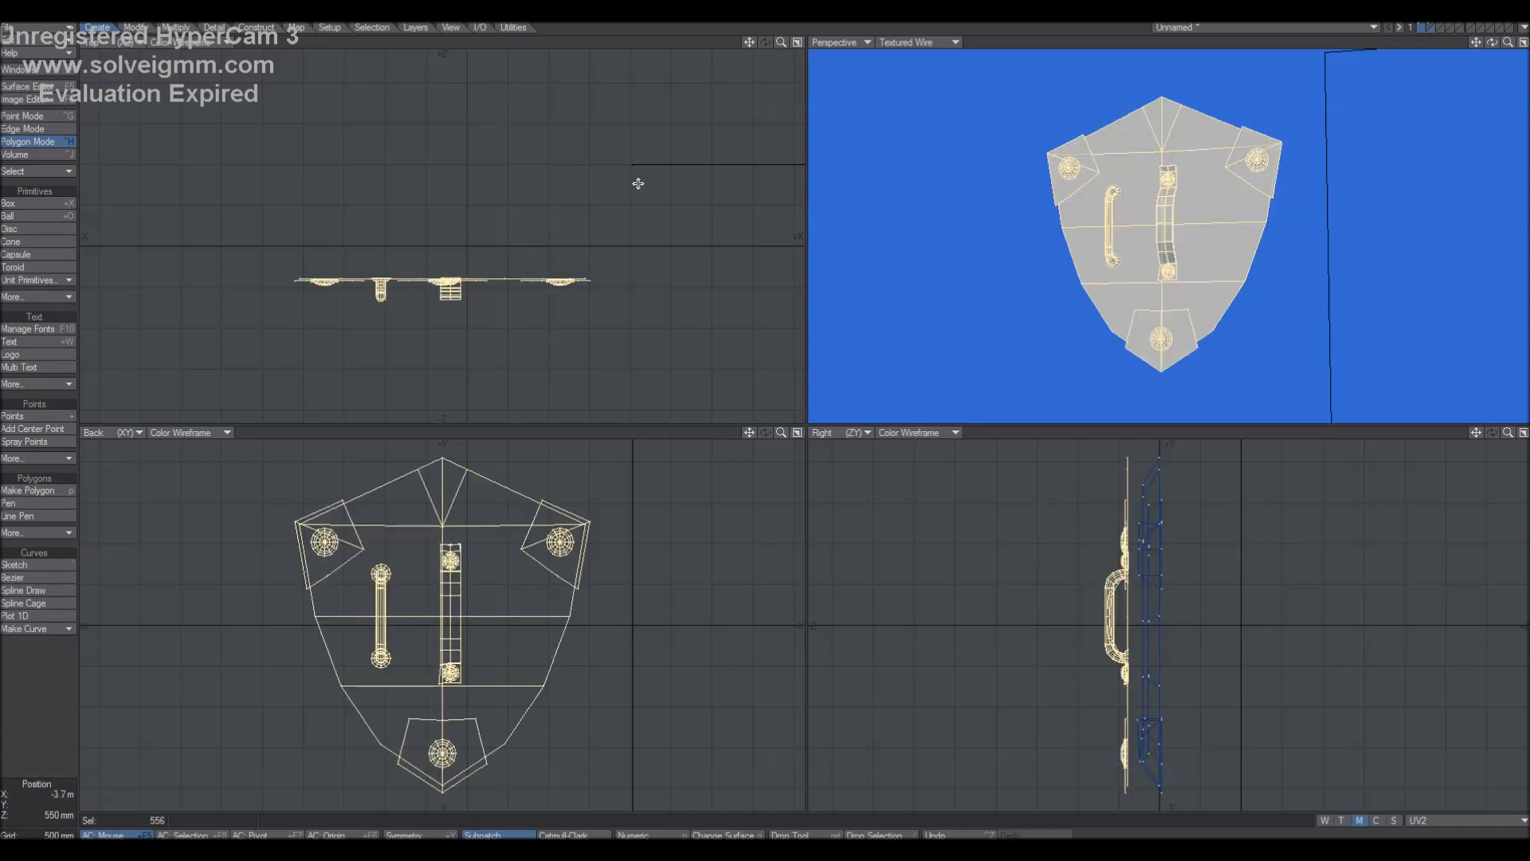
pyautogui.press('r')
pyautogui.press('r')
pyautogui.press('r')
pyautogui.press('r')
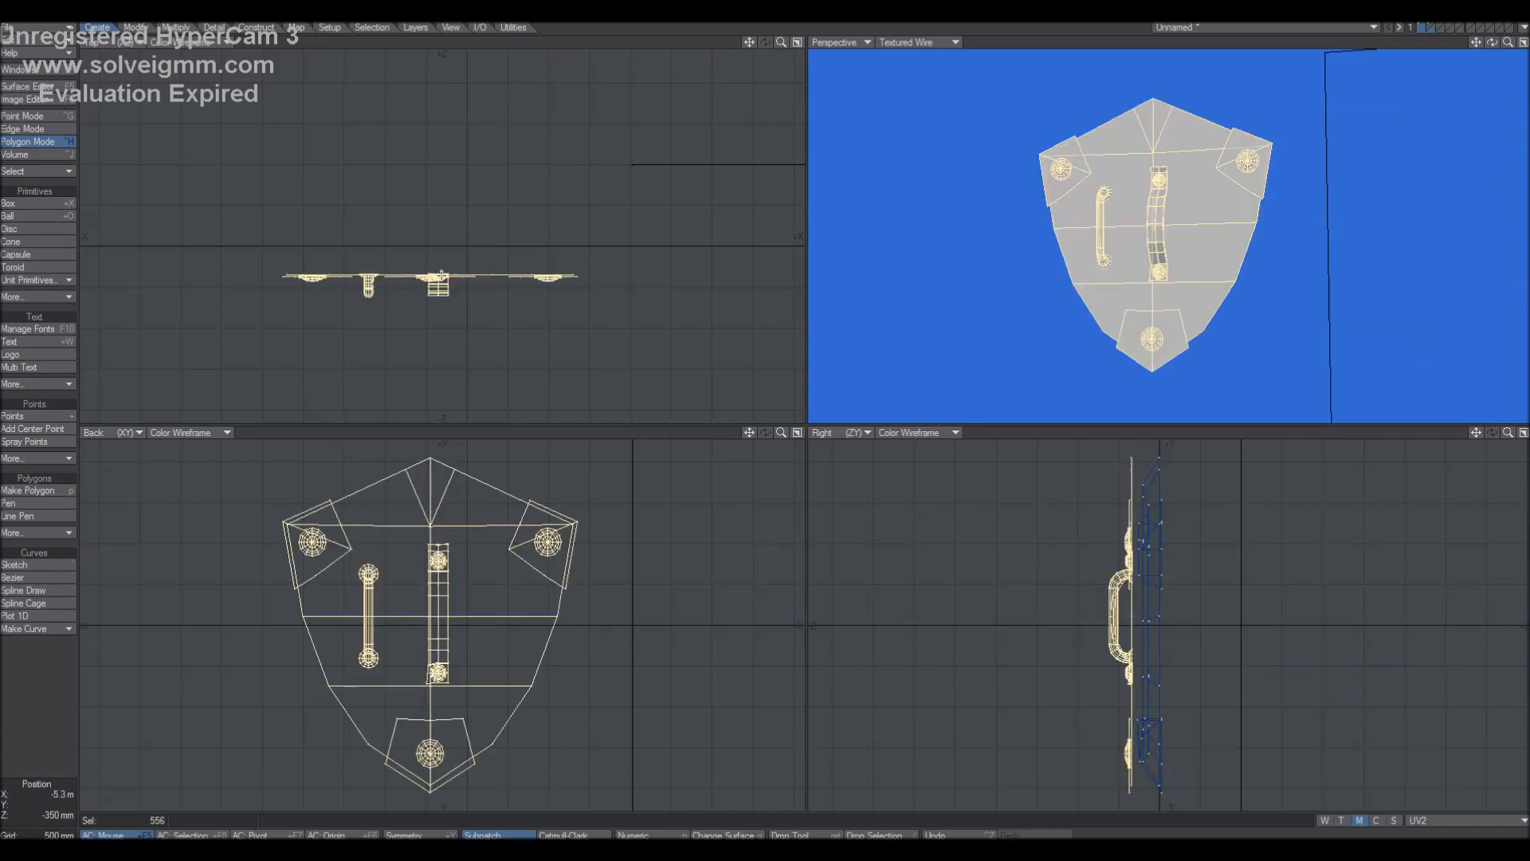
# Center the turned back part on the origin, move it sideways along X outside the square, and deselect it.
pyautogui.press('F2')
pyautogui.press('t')
pyautogui.moveTo(639, 603); pyautogui.dragTo(202, 603)
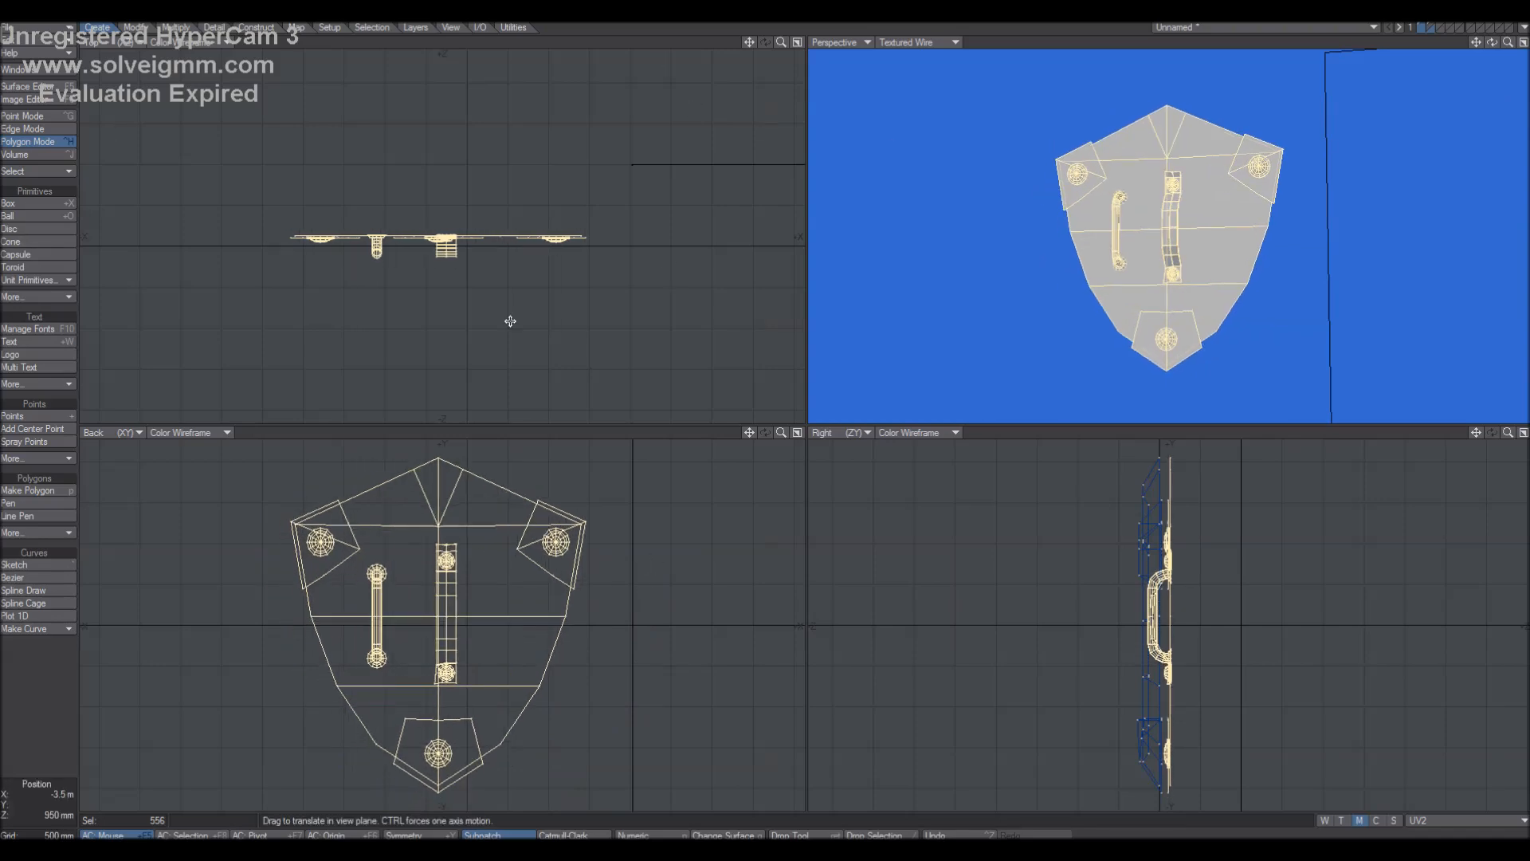
pyautogui.press('space')
pyautogui.press('space')
pyautogui.press('space')
pyautogui.press('space')
pyautogui.click(31, 714)
# Select the connected polygons of the curved strap and move them sideways, clear of the shield back.
pyautogui.click(376, 612)
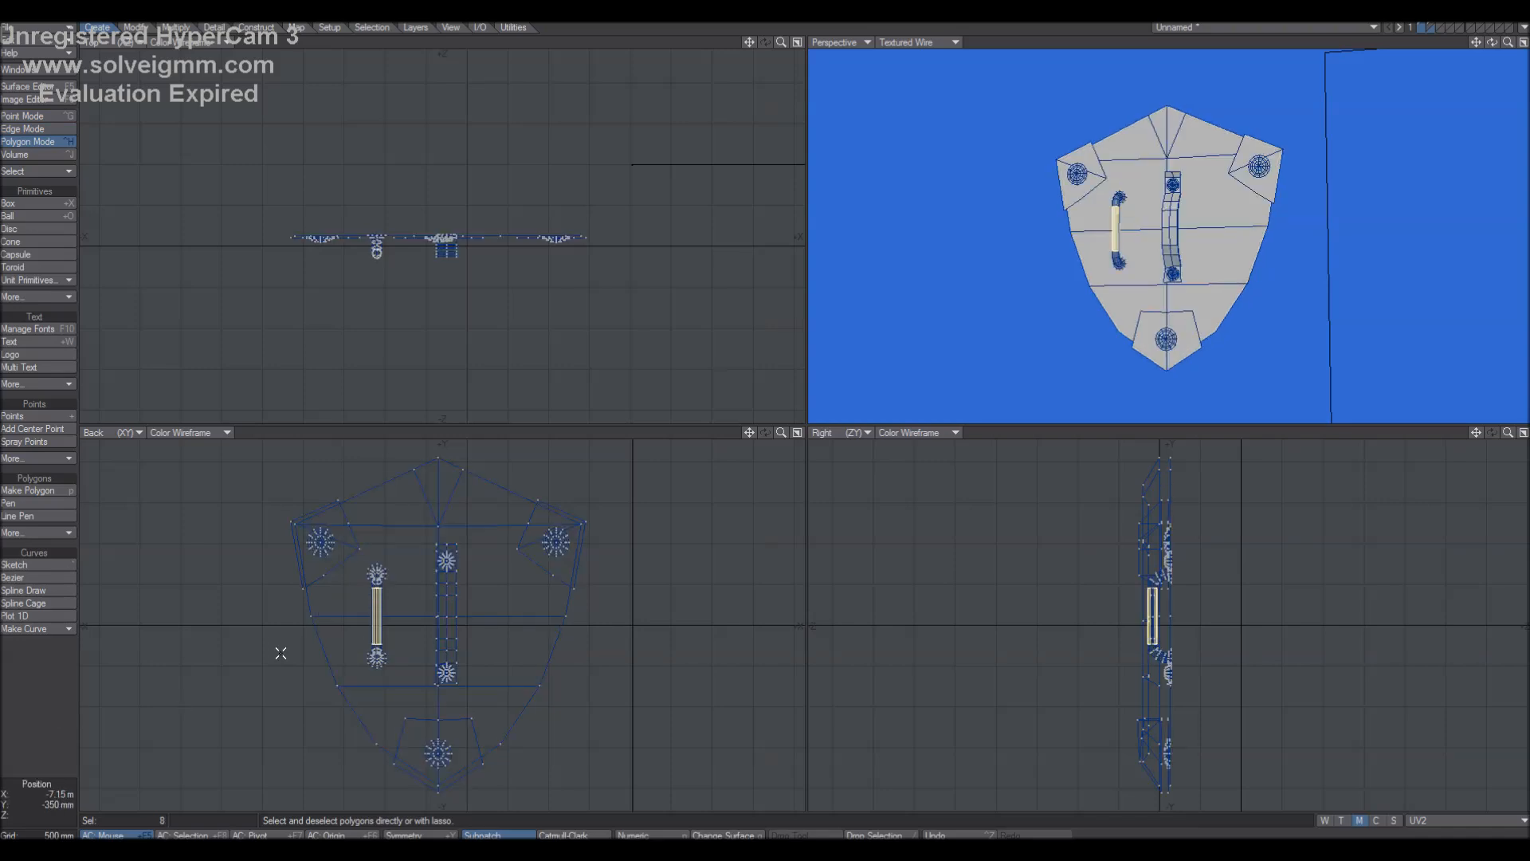
pyautogui.click(452, 590)
pyautogui.press(']')
pyautogui.press('t')
pyautogui.moveTo(452, 590); pyautogui.dragTo(162, 572)
pyautogui.press('space')
pyautogui.moveTo(211, 522)
pyautogui.mouseDown(button='right')
pyautogui.moveTo(16, 617)
pyautogui.moveTo(204, 567)
pyautogui.mouseUp(button='right')
pyautogui.click(376, 603)
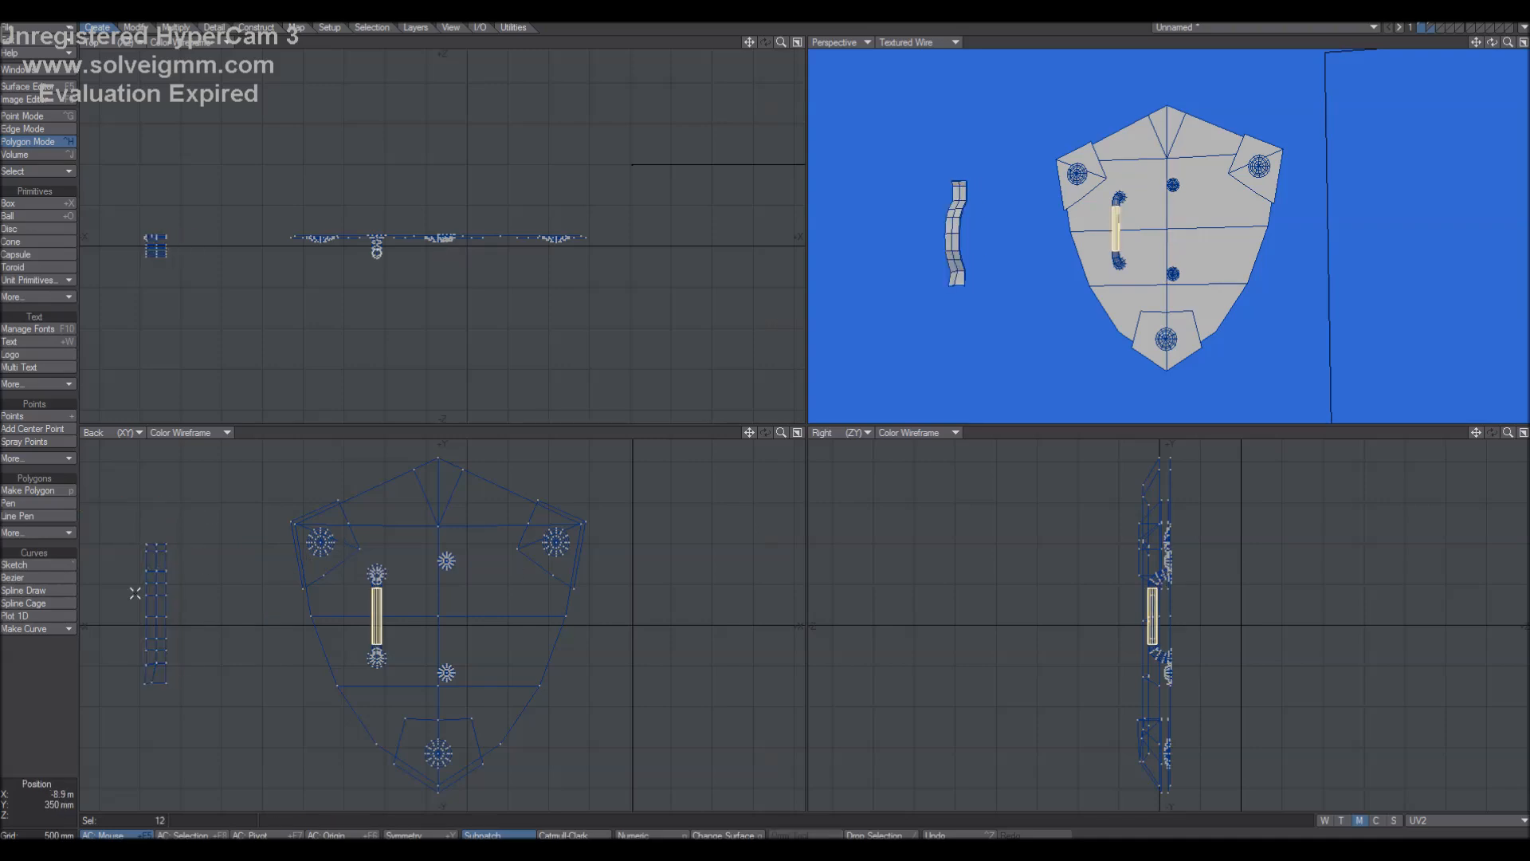
pyautogui.click(157, 598)
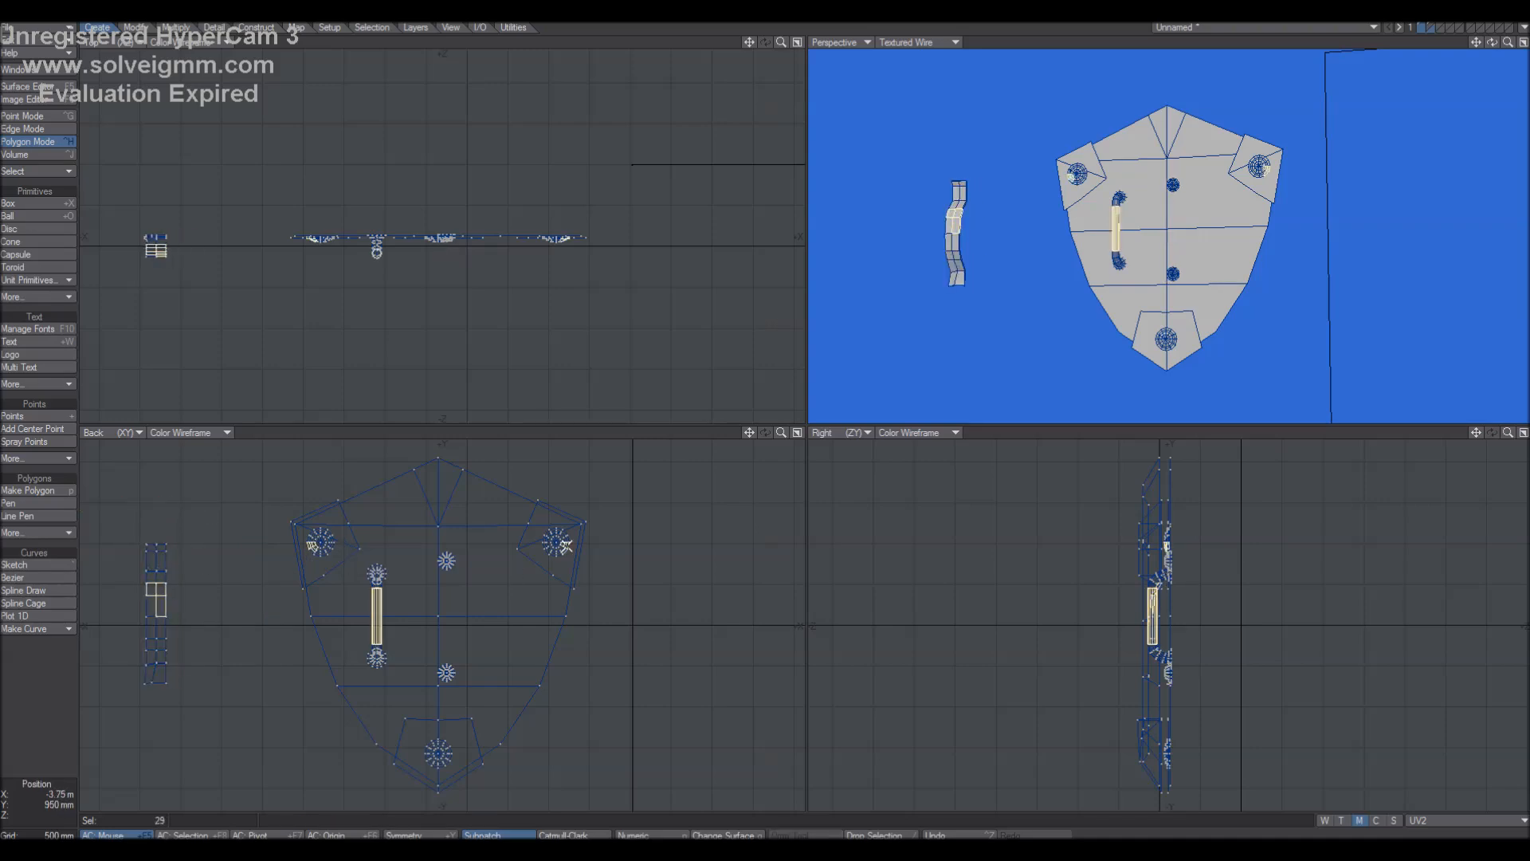
pyautogui.press('/')
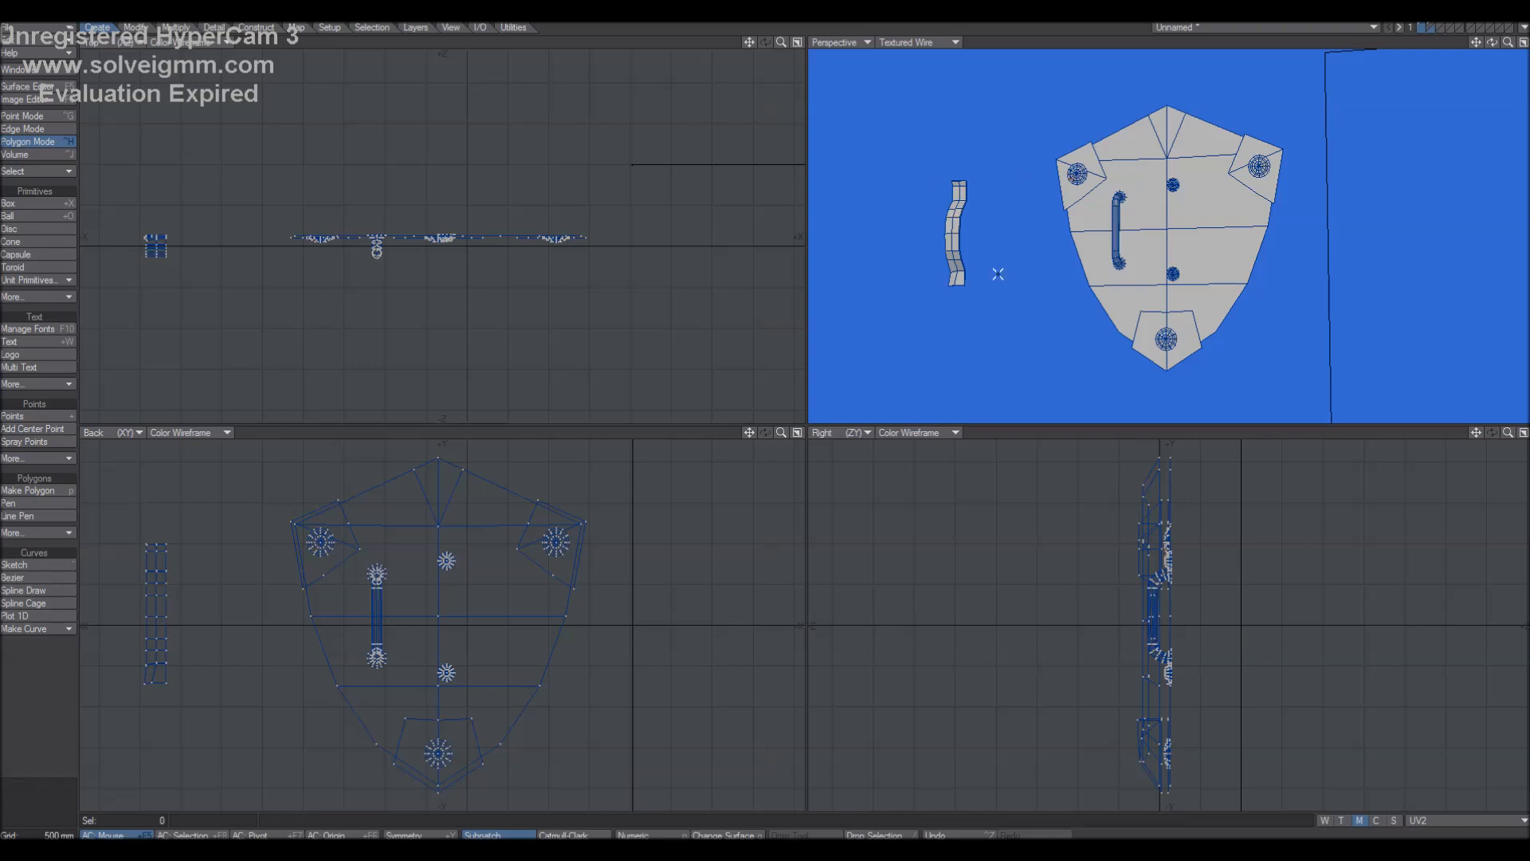
# Select the whole handle and all the rivets, place a copy of them beside the shield over the square, and deselect.
pyautogui.moveTo(1492, 44); pyautogui.dragTo(1518, 44)
pyautogui.moveTo(1167, 136); pyautogui.dragTo(1168, 255)
pyautogui.click(36, 739)
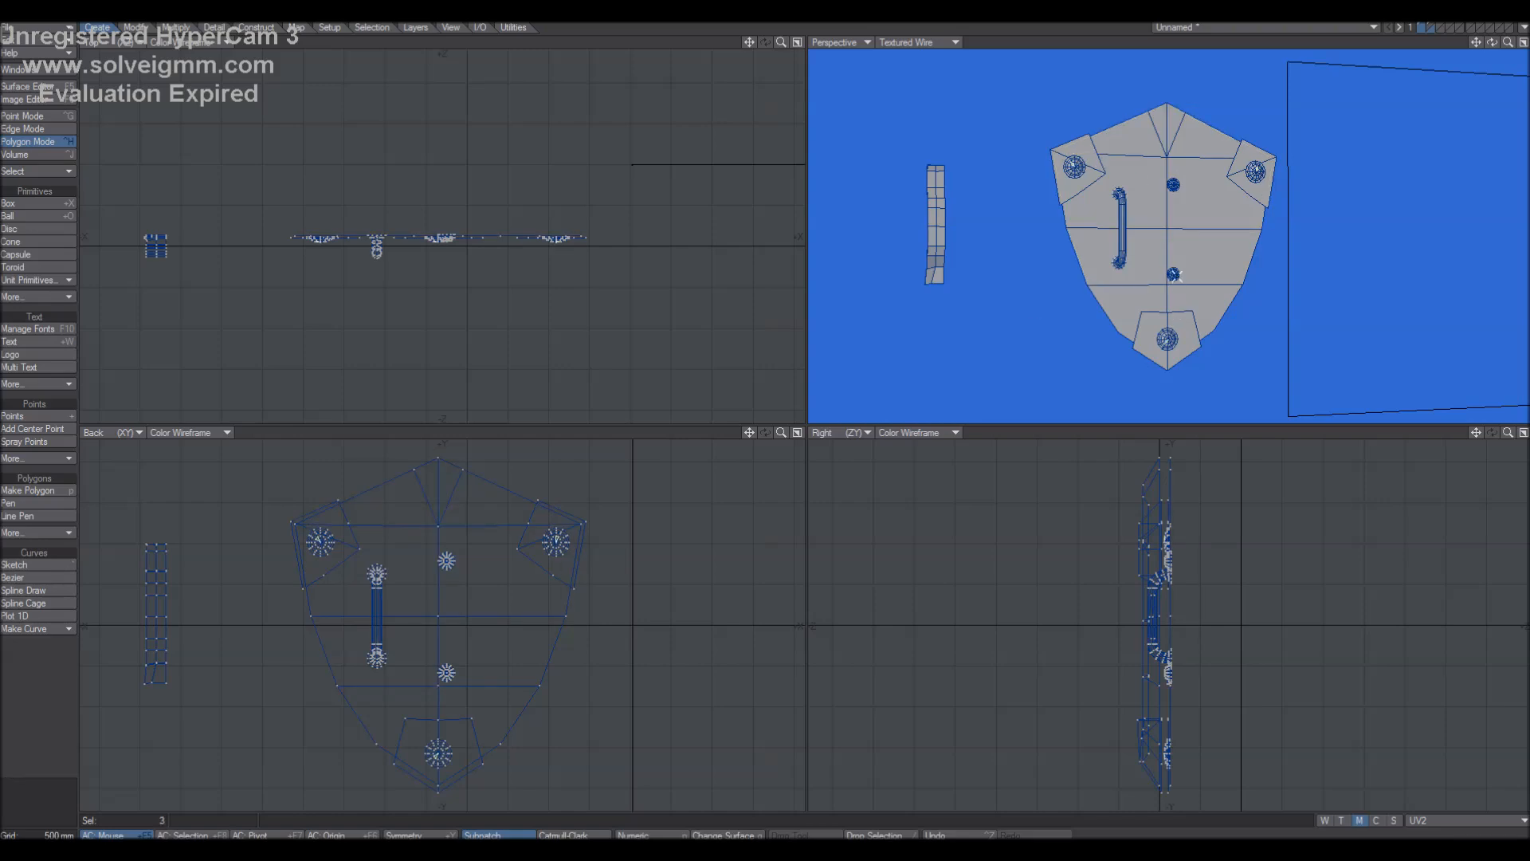
pyautogui.click(1124, 209)
pyautogui.press(']')
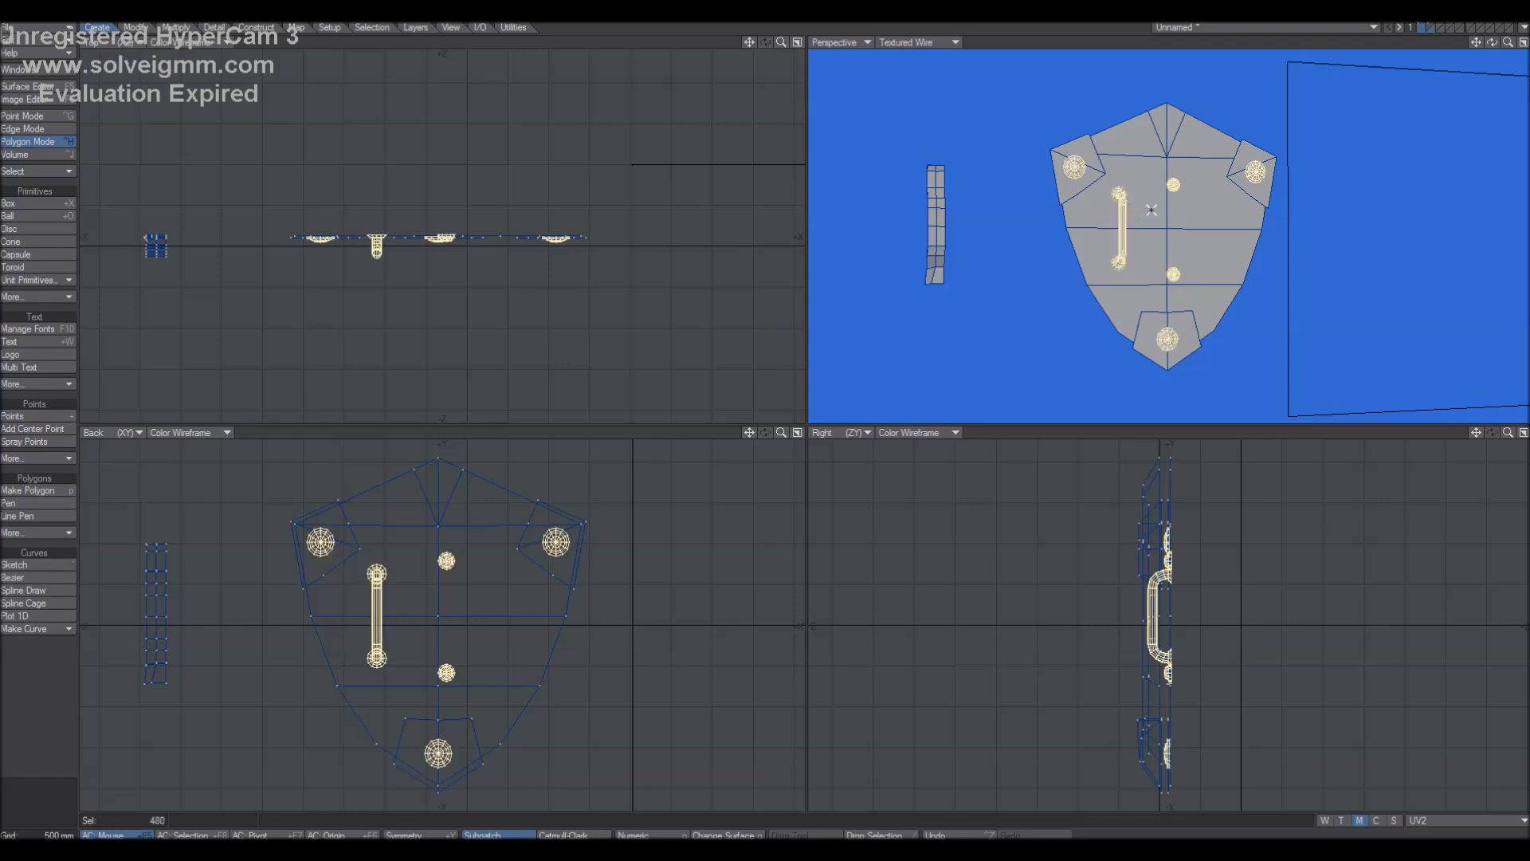
pyautogui.moveTo(1492, 43); pyautogui.dragTo(1492, 46)
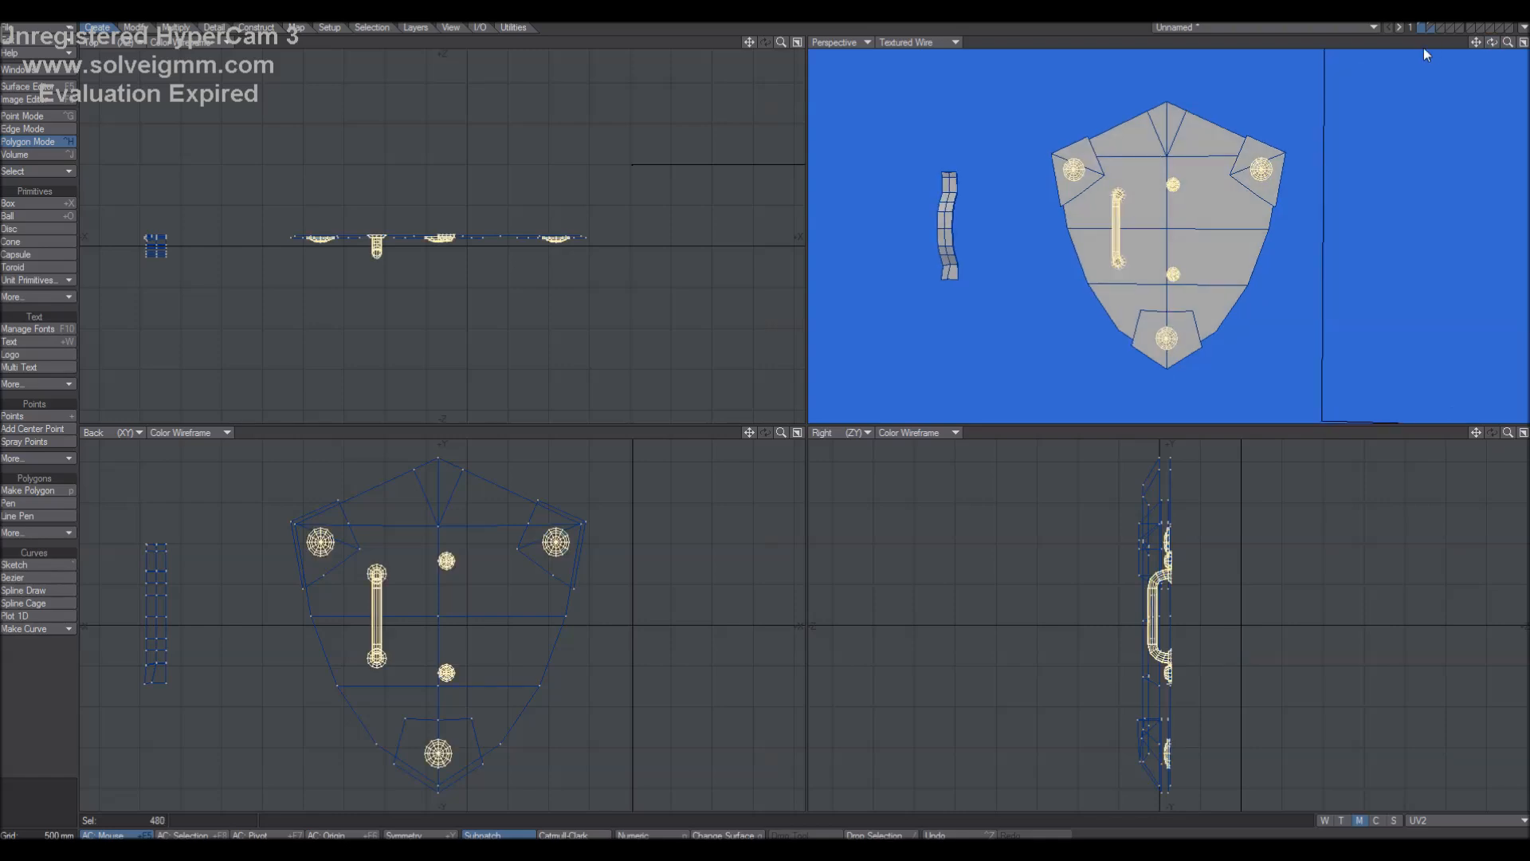
pyautogui.moveTo(781, 432); pyautogui.dragTo(618, 563)
pyautogui.moveTo(372, 574); pyautogui.dragTo(606, 577)
pyautogui.press('space')
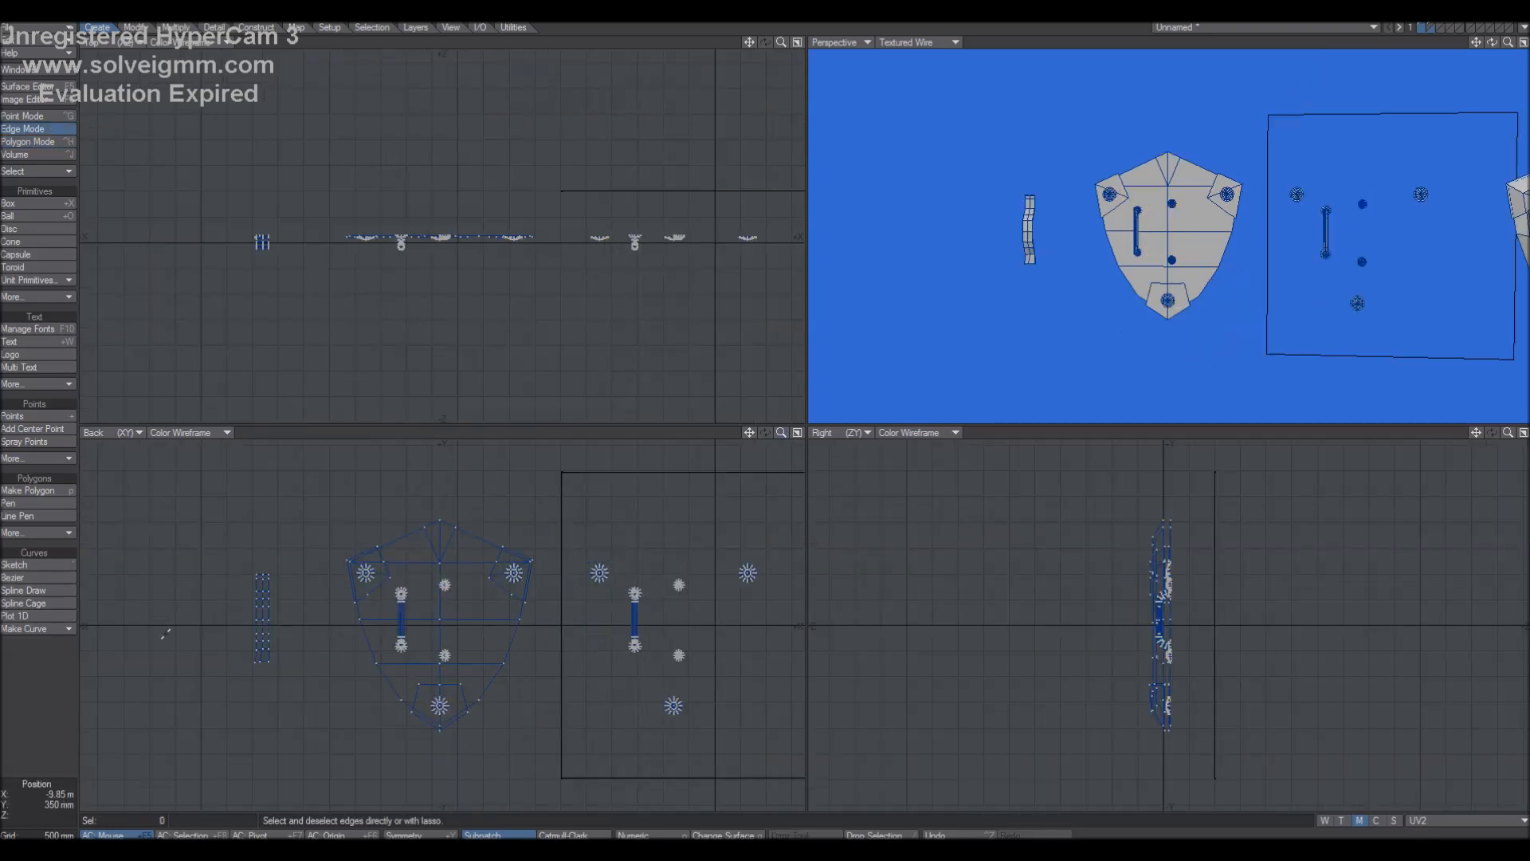
pyautogui.press('/')
pyautogui.press('a')
pyautogui.moveTo(1068, 216); pyautogui.dragTo(1089, 227)
pyautogui.press(']')
pyautogui.hotkey('shift', 'a')
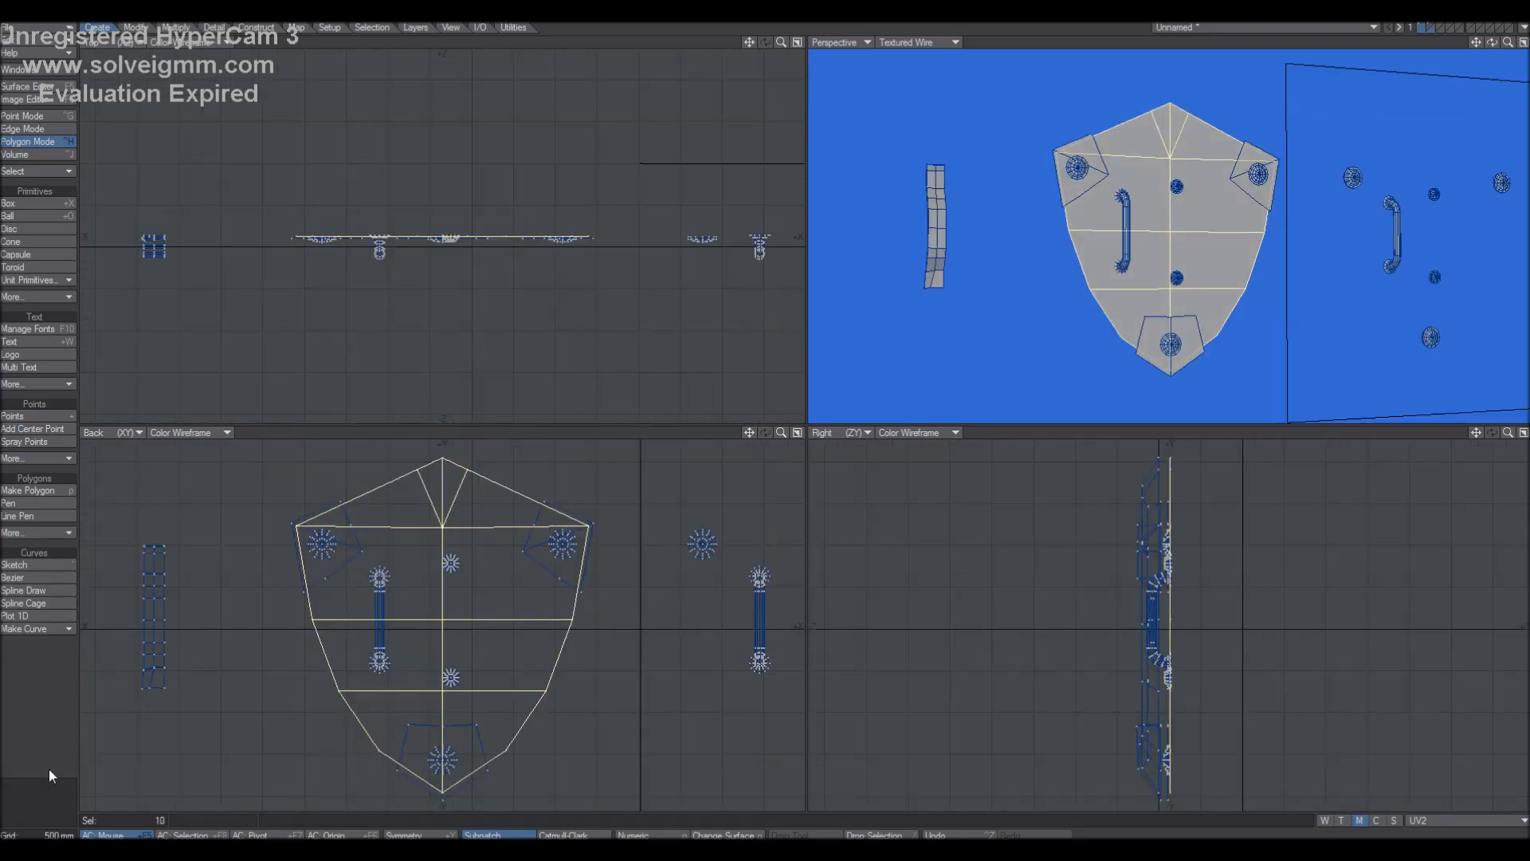
pyautogui.press('/')
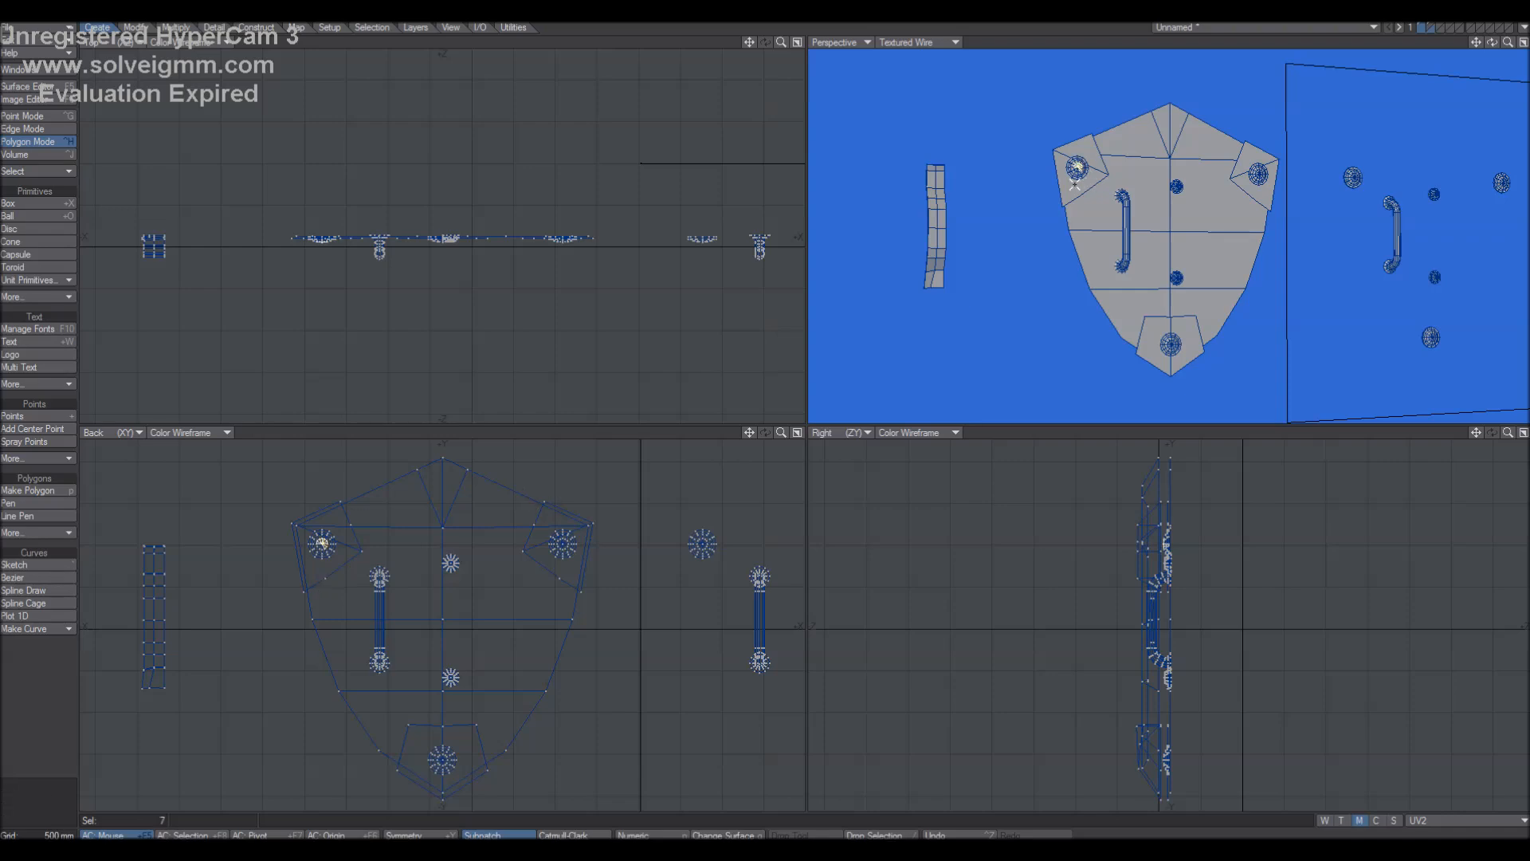
pyautogui.press('/')
pyautogui.moveTo(1492, 50); pyautogui.dragTo(1334, 110)
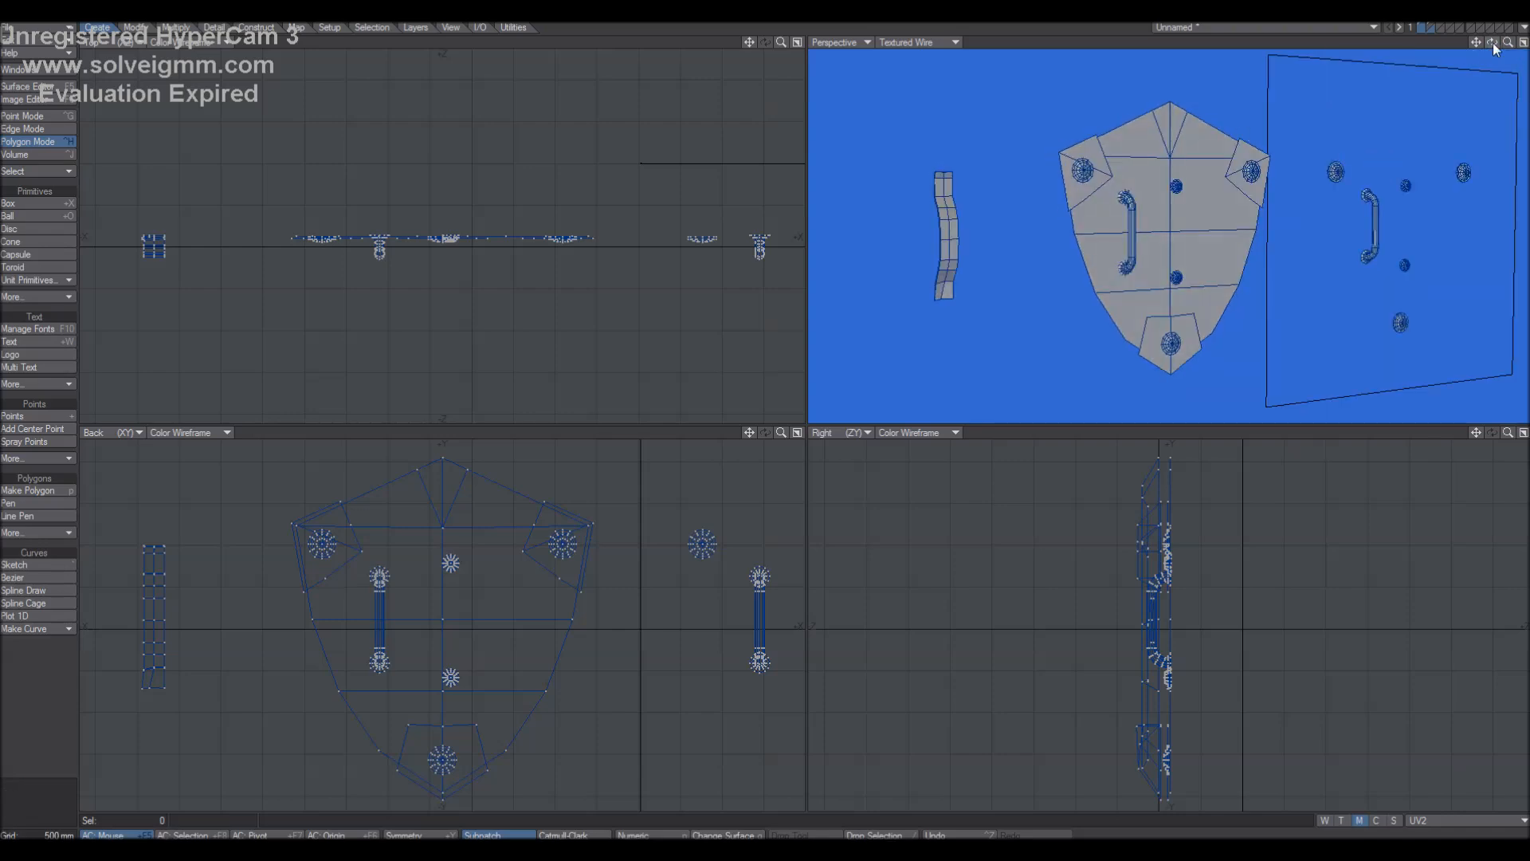
pyautogui.moveTo(1492, 48); pyautogui.dragTo(1484, 55)
pyautogui.moveTo(422, 563)
pyautogui.mouseDown(button='right')
pyautogui.moveTo(461, 608)
pyautogui.moveTo(434, 536)
pyautogui.mouseUp(button='right')
pyautogui.click(3, 784)
pyautogui.moveTo(398, 588)
pyautogui.mouseDown(button='right')
pyautogui.moveTo(371, 695)
pyautogui.moveTo(398, 579)
pyautogui.moveTo(326, 599)
pyautogui.moveTo(385, 565)
pyautogui.mouseUp(button='right')
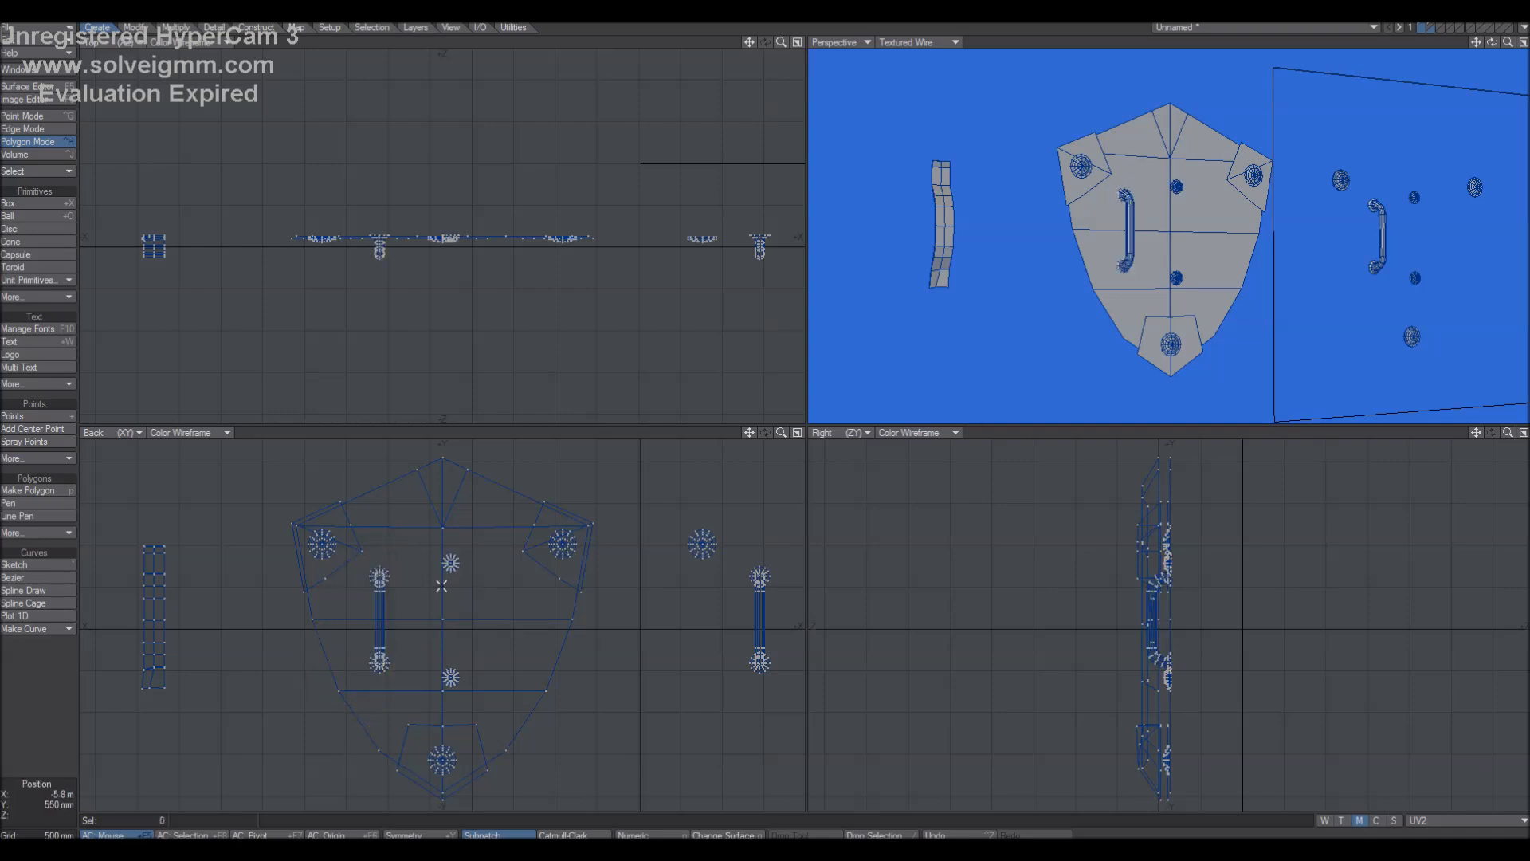
pyautogui.moveTo(1506, 44); pyautogui.dragTo(1492, 43)
pyautogui.moveTo(391, 579)
pyautogui.mouseDown(button='right')
pyautogui.moveTo(351, 593)
pyautogui.moveTo(416, 590)
pyautogui.moveTo(345, 729)
pyautogui.moveTo(430, 550)
pyautogui.mouseUp(button='right')
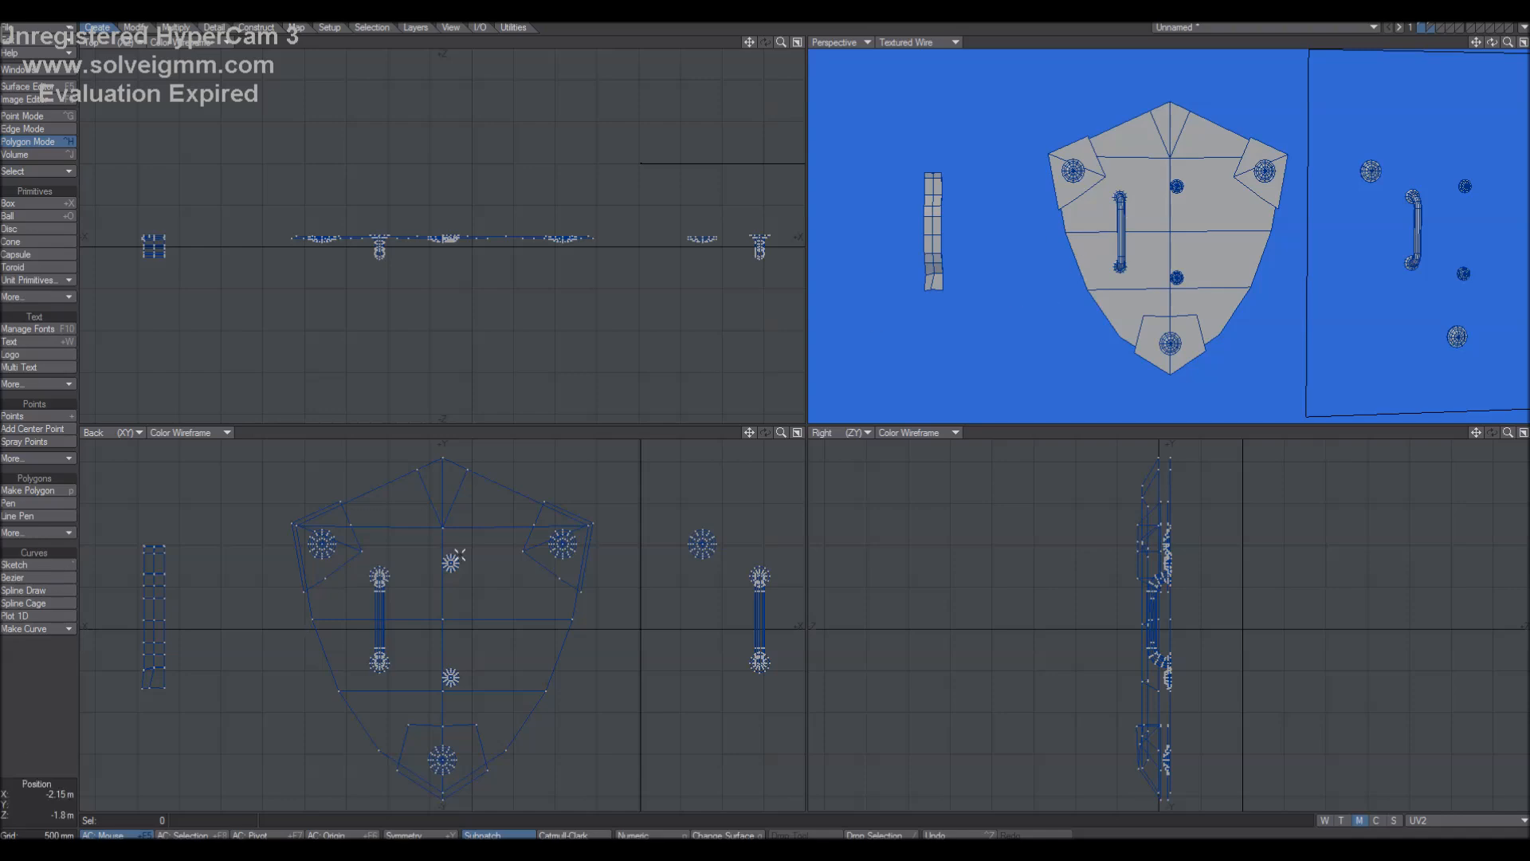
# Select the straight bar of the handle on the shield, expand the selection to the bent tube ends, and delete it.
pyautogui.moveTo(384, 652); pyautogui.dragTo(369, 629)
pyautogui.hotkey('shift', 'a')
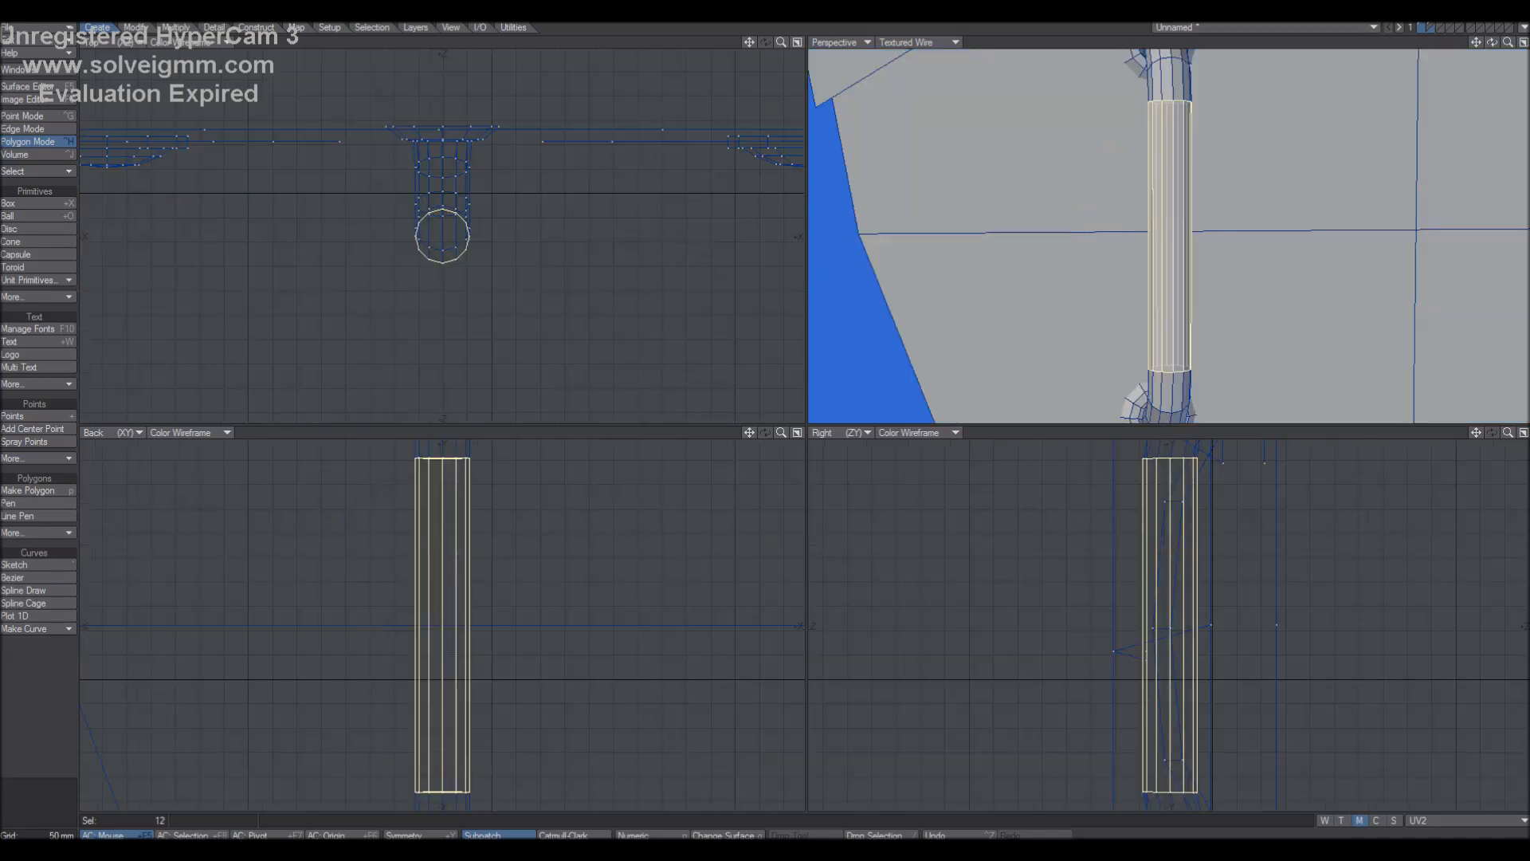
pyautogui.moveTo(1507, 48); pyautogui.dragTo(1435, 50)
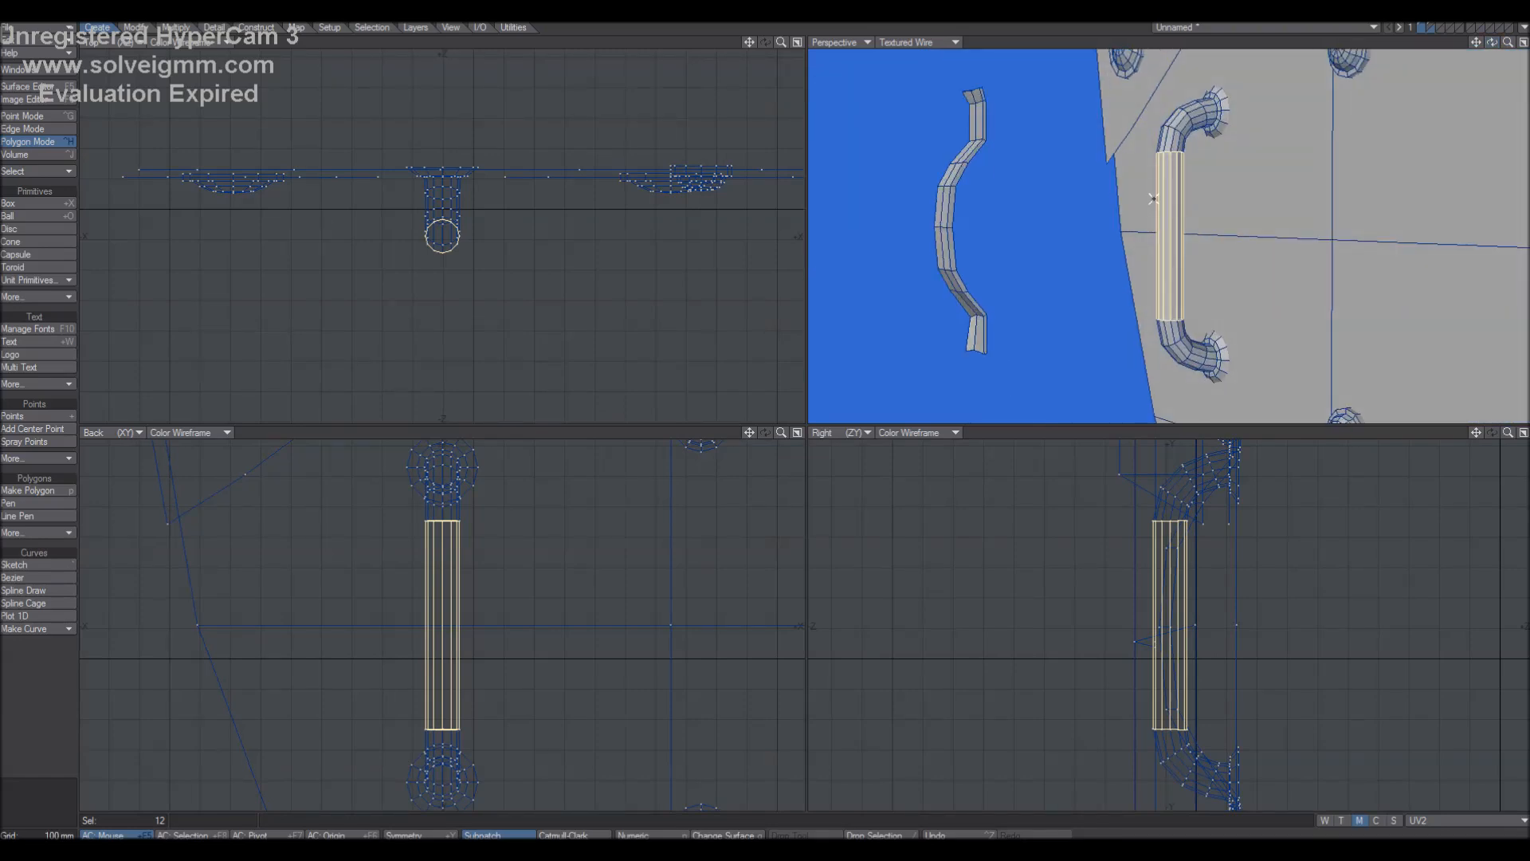
pyautogui.hotkey('shift', ']')
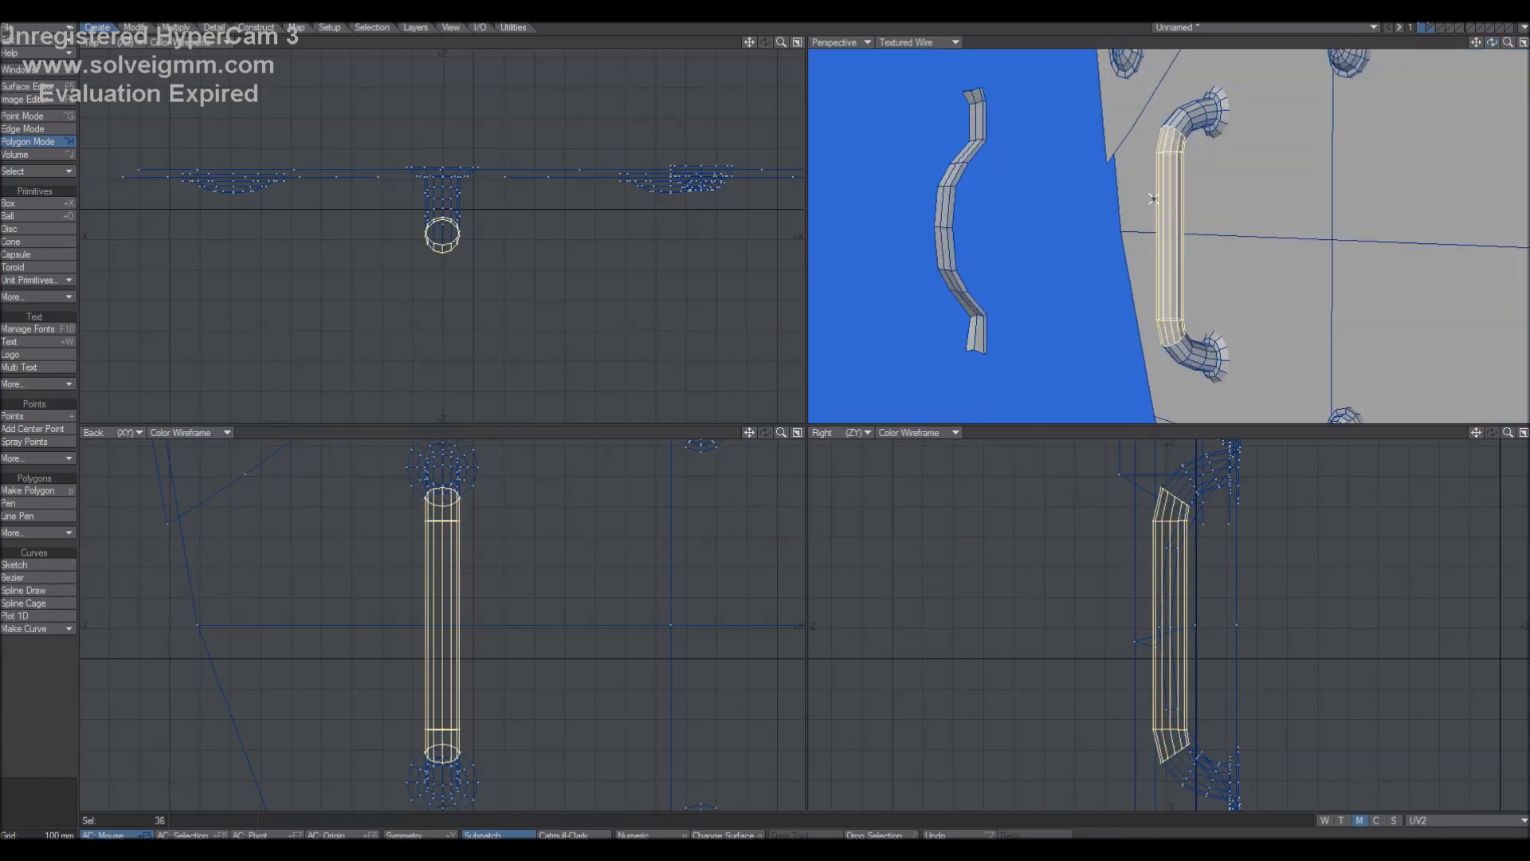
pyautogui.hotkey('shift', ']')
pyautogui.hotkey('shift', ']')
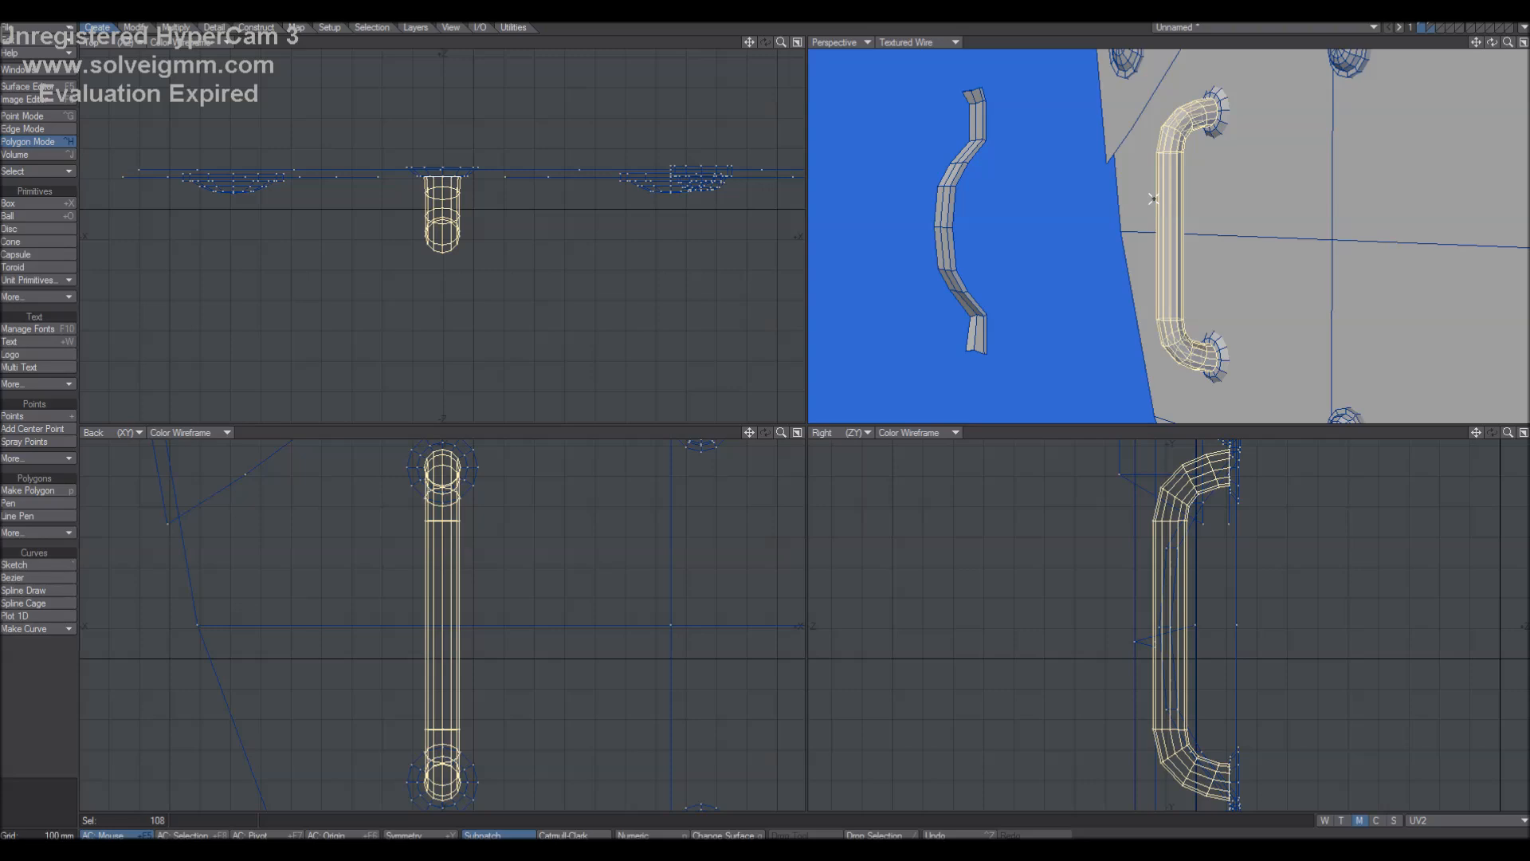
pyautogui.press('Delete')
pyautogui.moveTo(1497, 41); pyautogui.dragTo(1452, 71)
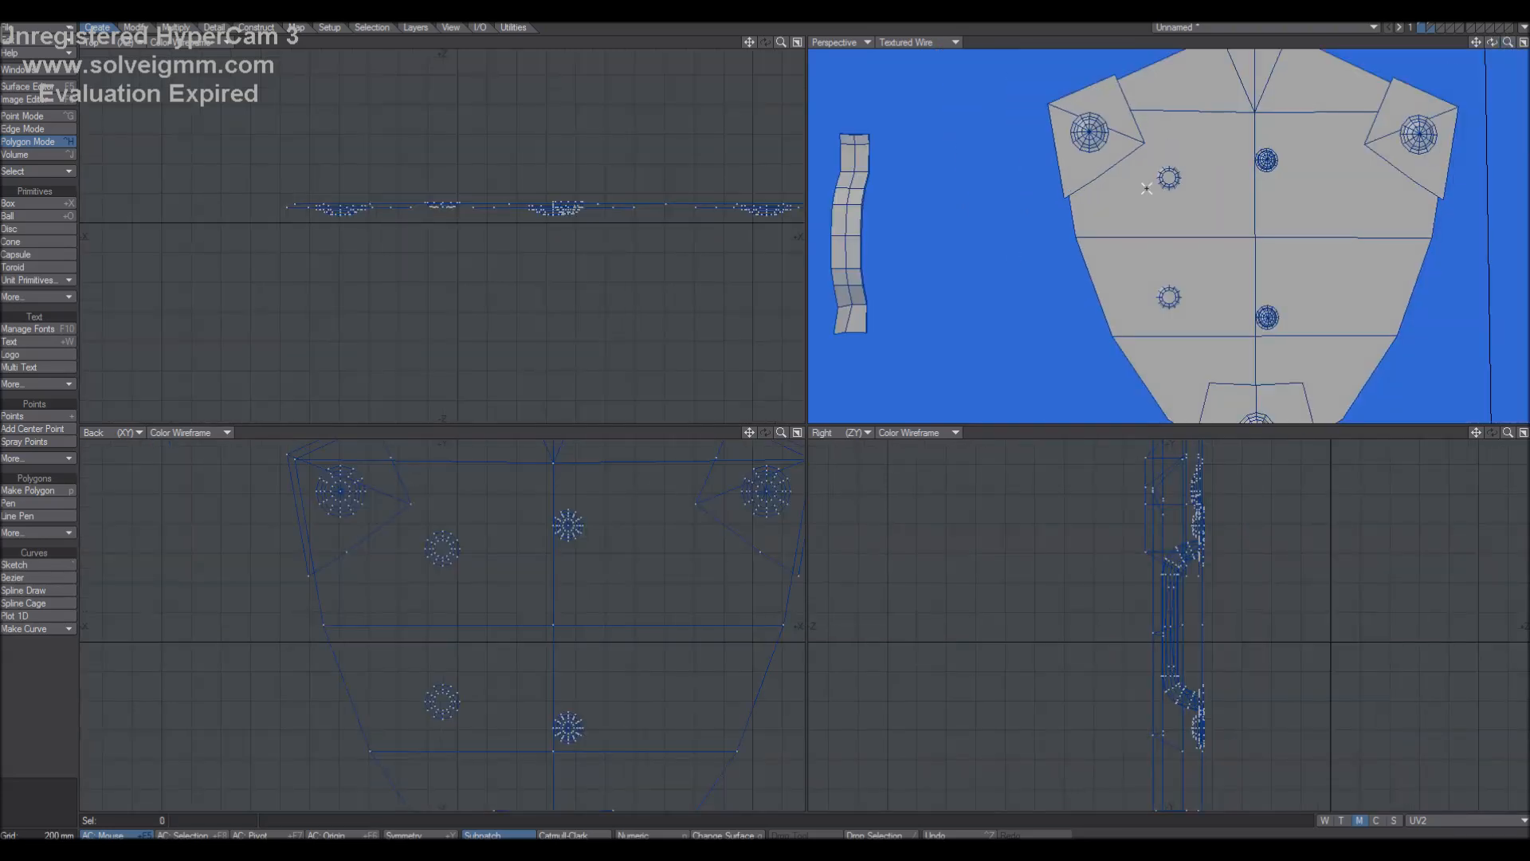
pyautogui.moveTo(468, 520)
pyautogui.mouseDown(button='right')
pyautogui.moveTo(433, 591)
pyautogui.moveTo(478, 525)
pyautogui.mouseUp(button='right')
pyautogui.moveTo(462, 663)
pyautogui.mouseDown(button='right')
pyautogui.moveTo(400, 727)
pyautogui.moveTo(470, 702)
pyautogui.moveTo(466, 667)
pyautogui.mouseUp(button='right')
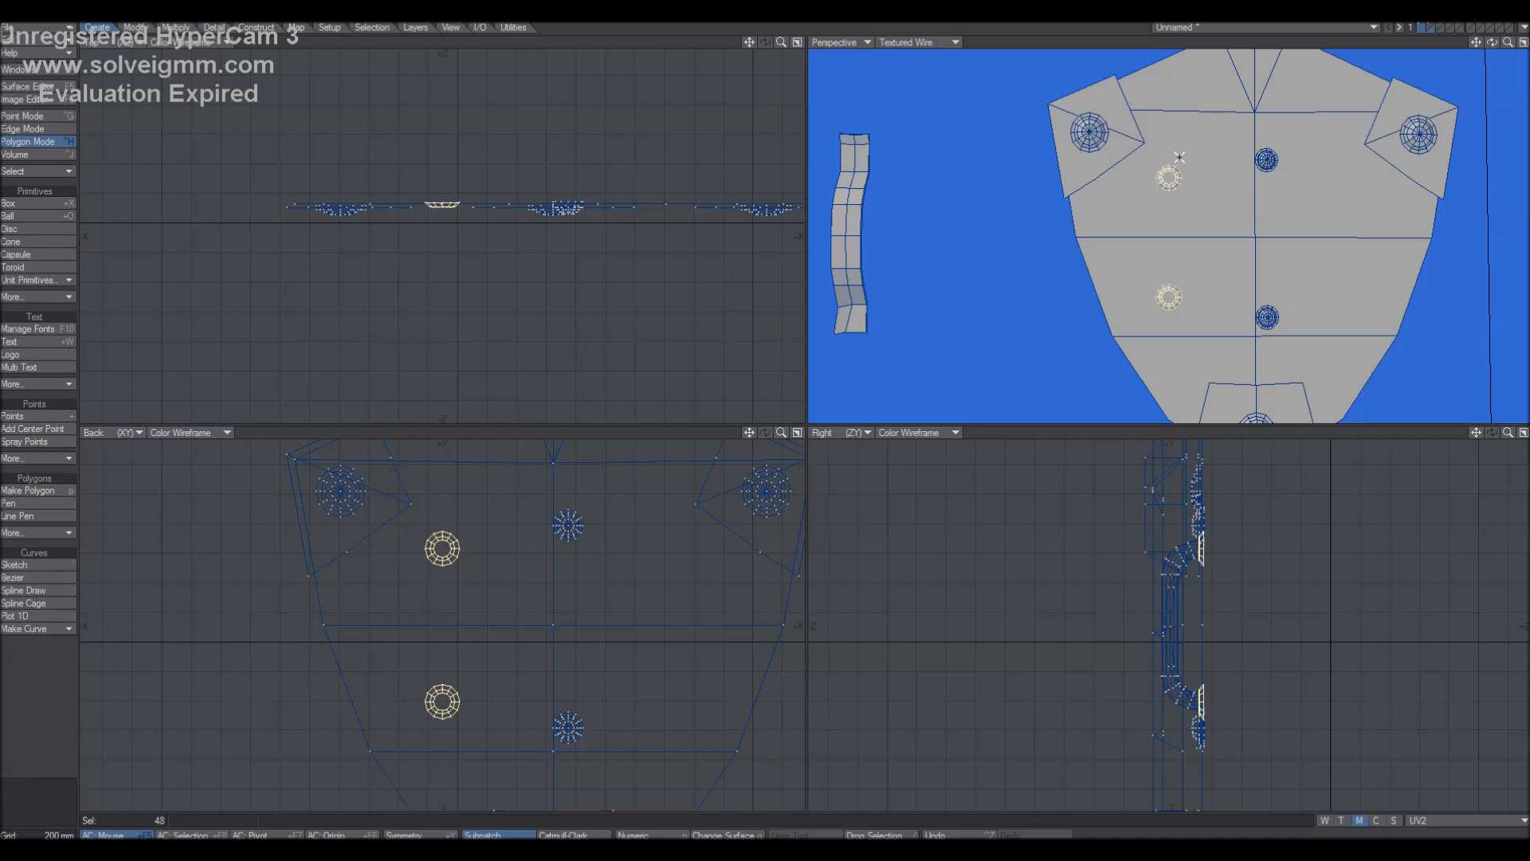
pyautogui.click(1, 726)
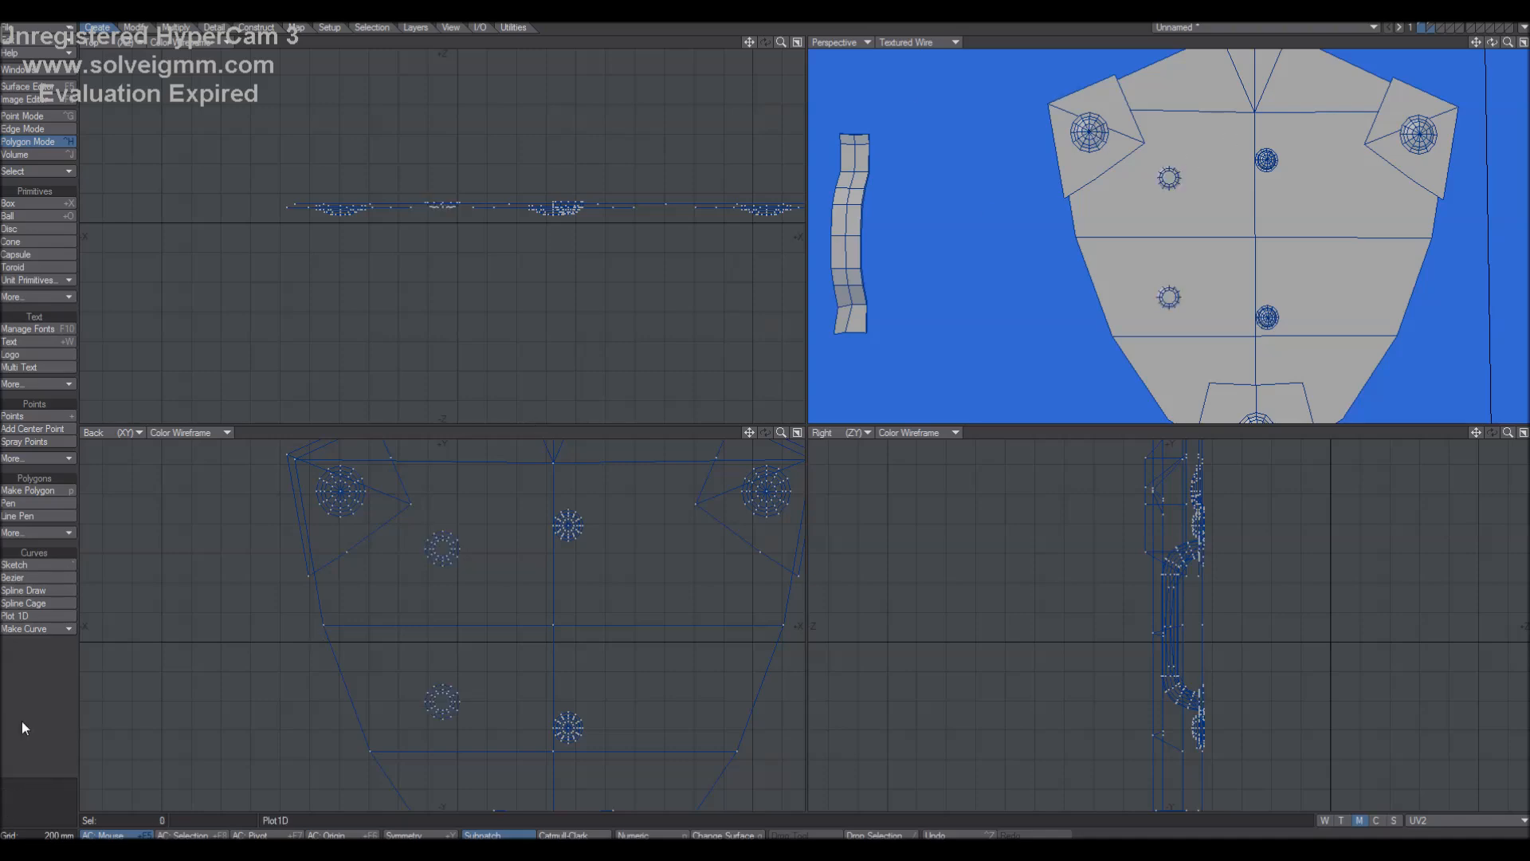
# Select the centers of the three large rivets on the shield, expand the selection over their domes, and delete them inside the outer rings.
pyautogui.moveTo(1084, 133); pyautogui.dragTo(1090, 127)
pyautogui.moveTo(1421, 129); pyautogui.dragTo(1422, 135)
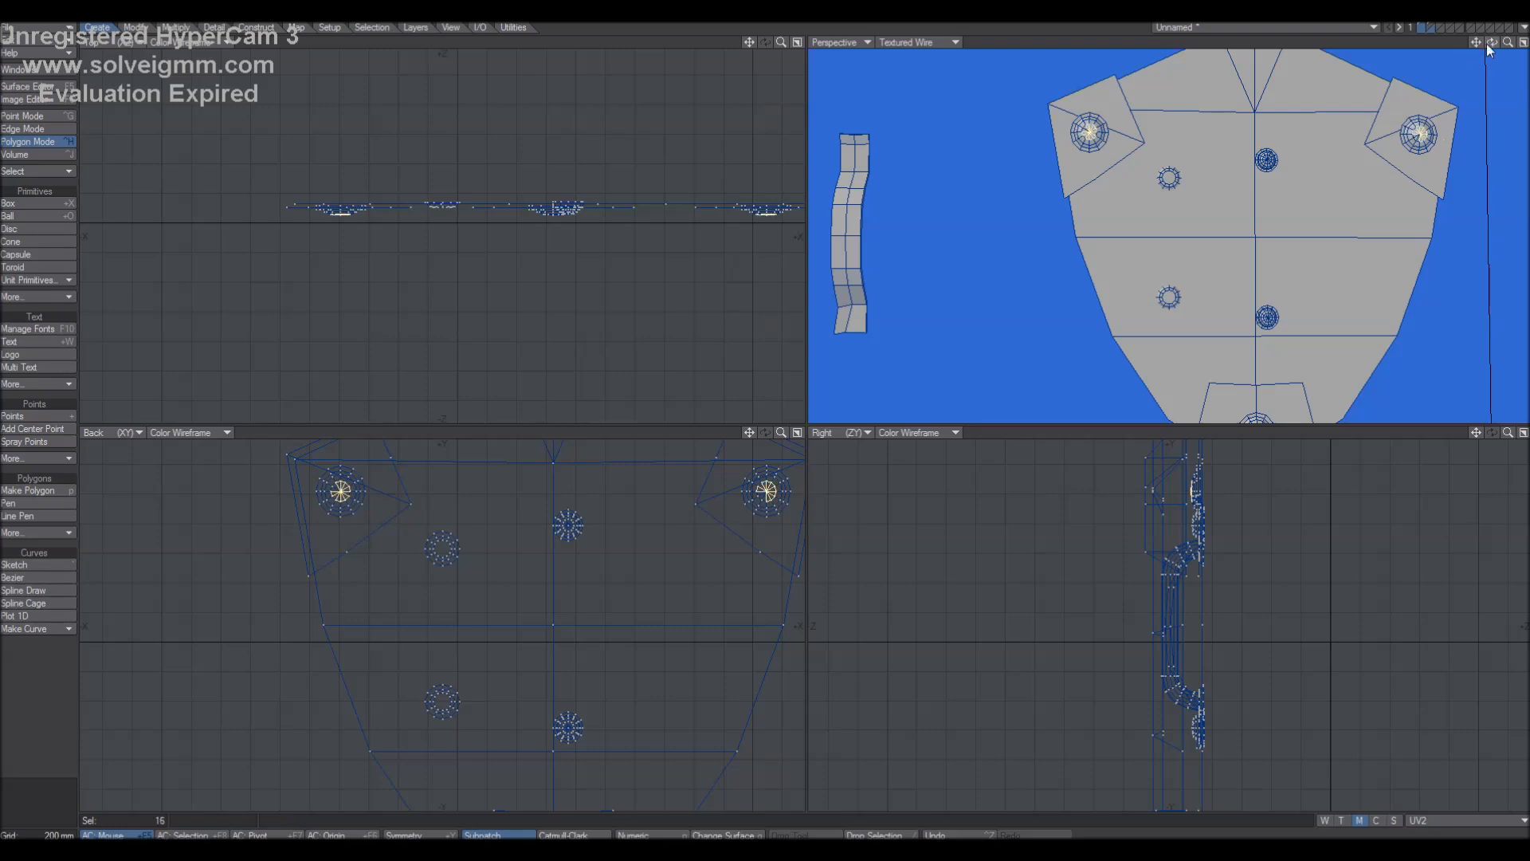
pyautogui.moveTo(1480, 43); pyautogui.dragTo(1486, 1)
pyautogui.keyDown('shift'); pyautogui.moveTo(1262, 373); pyautogui.dragTo(1266, 379); pyautogui.keyUp('shift')
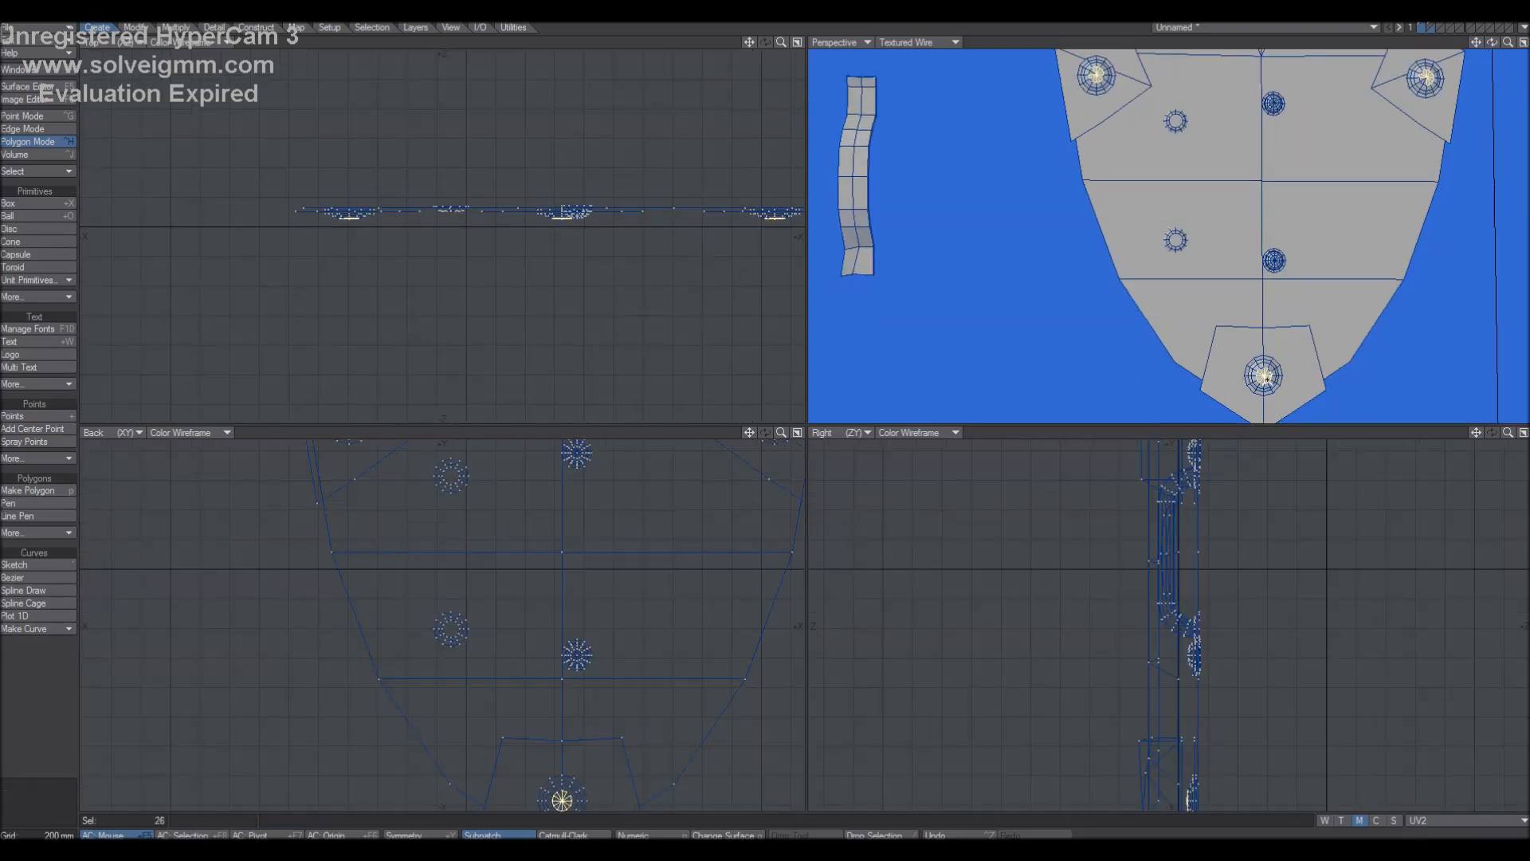
pyautogui.press('}')
pyautogui.press('}')
pyautogui.press('}')
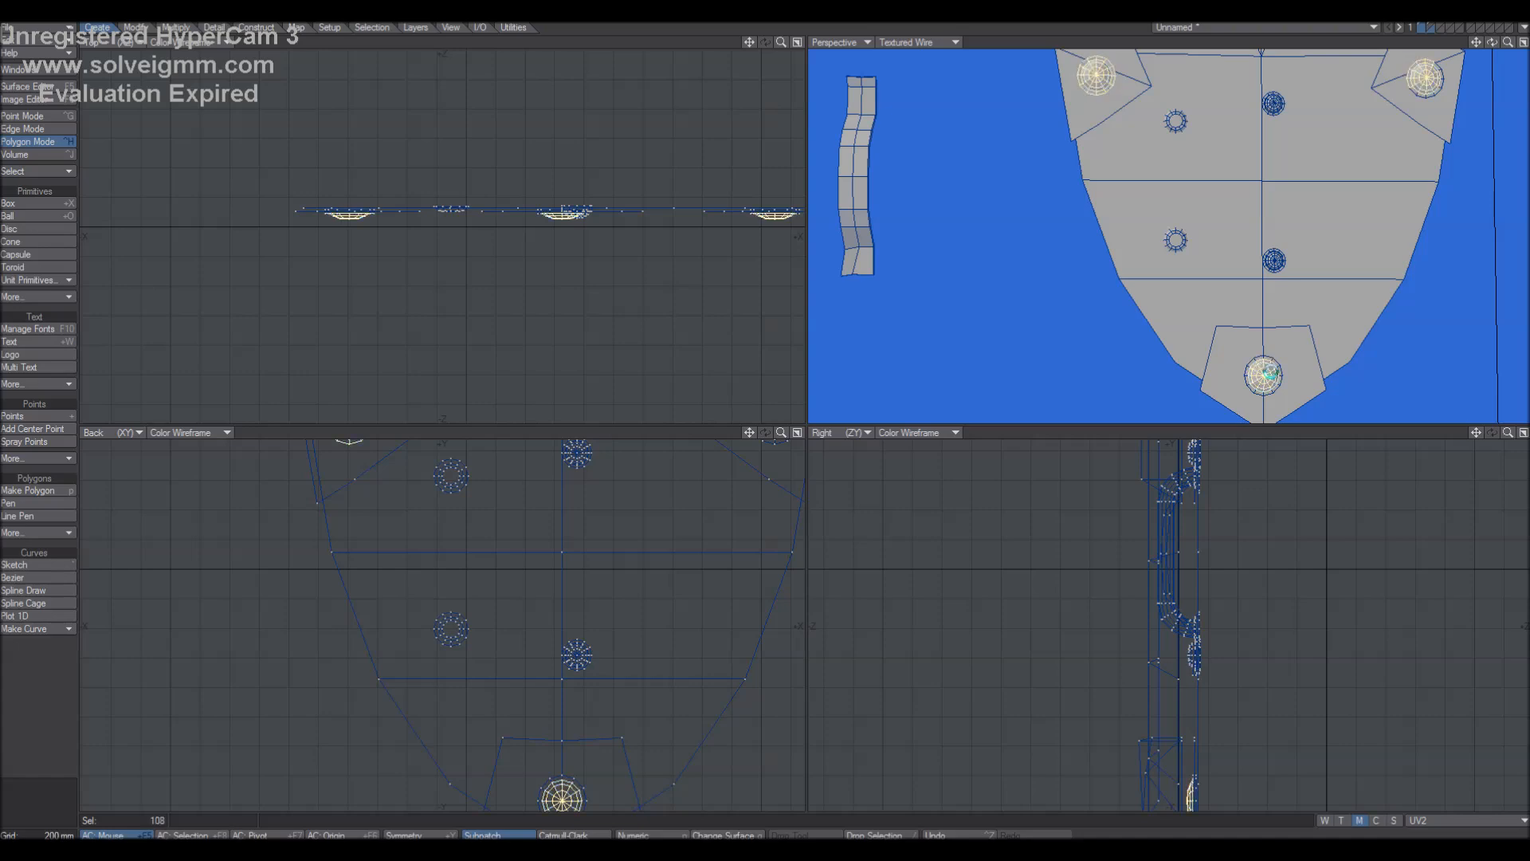
pyautogui.press('Delete')
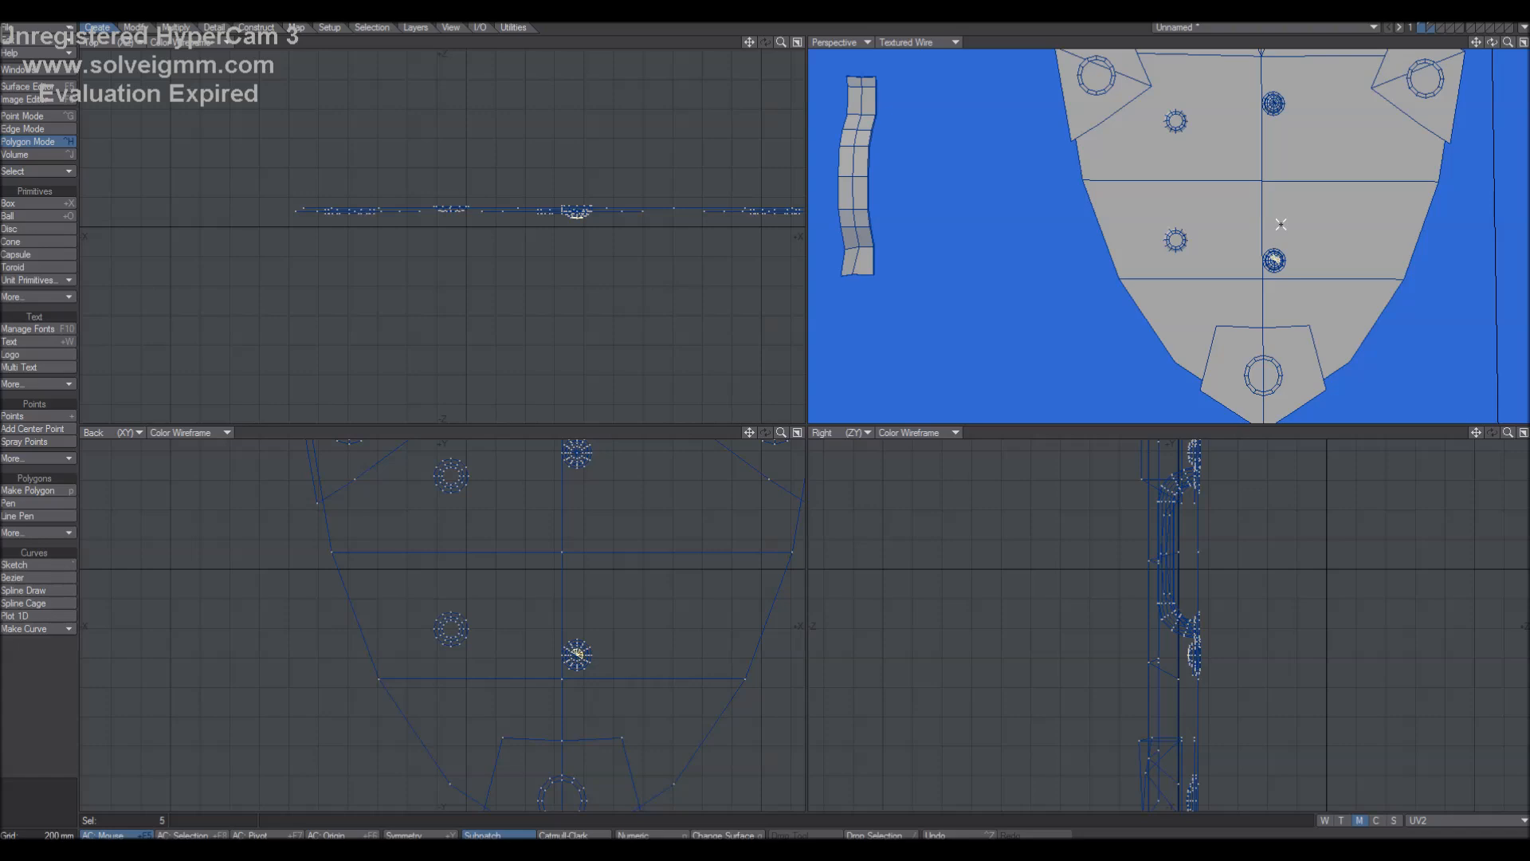
# Select the two small rivets near the shield's centerline by expanding from their centers, and remove their domes inside the outer rings.
pyautogui.keyDown('shift'); pyautogui.click(1273, 103); pyautogui.keyUp('shift')
pyautogui.press('}')
pyautogui.press('}')
pyautogui.press('}')
pyautogui.press('}')
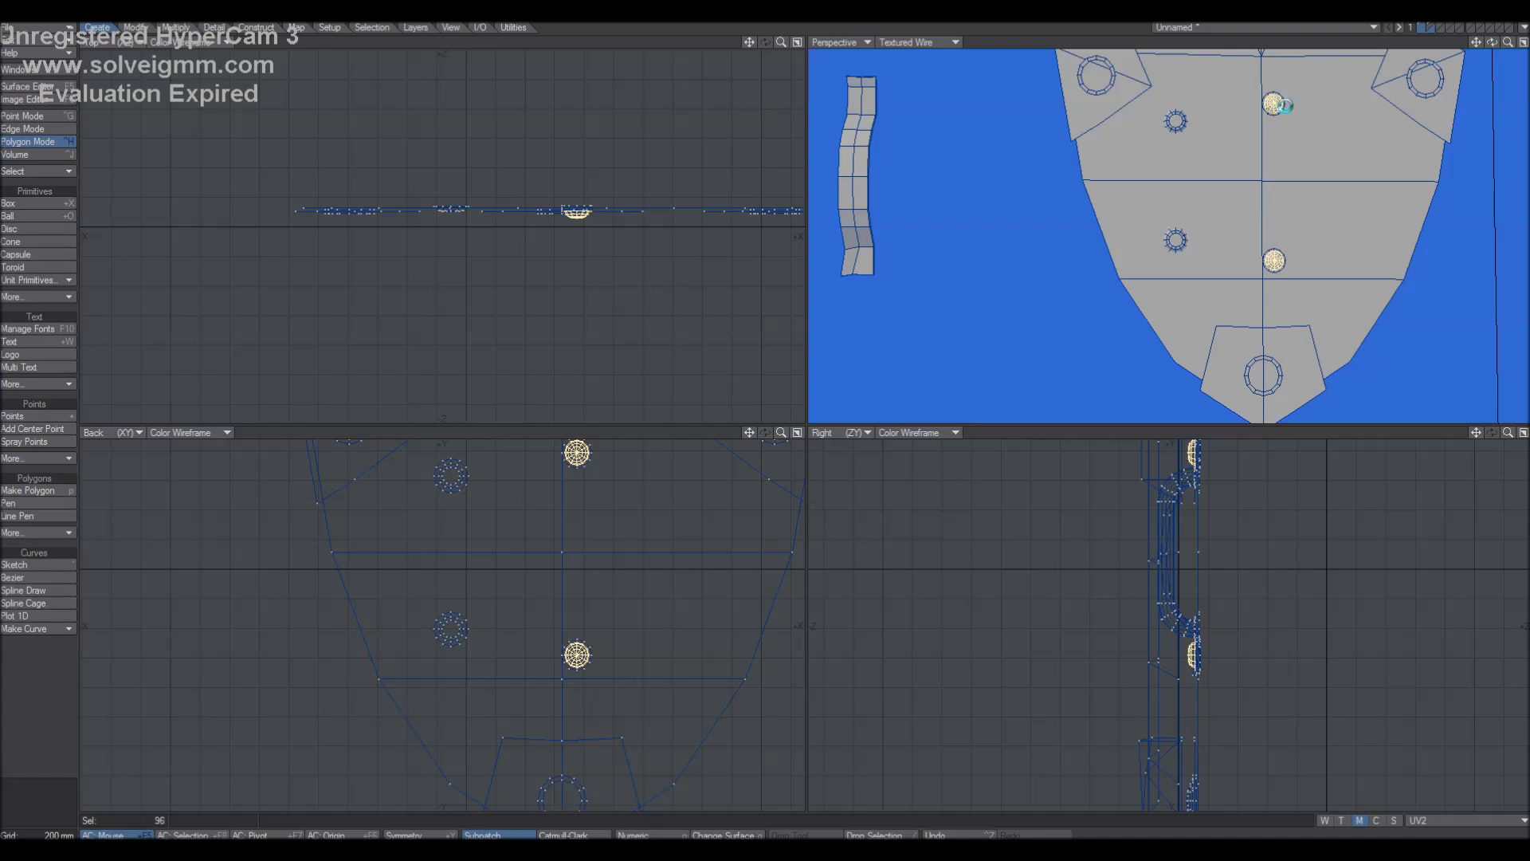
pyautogui.press('/')
pyautogui.moveTo(618, 559); pyautogui.dragTo(519, 505)
pyautogui.press('}')
pyautogui.hotkey('shift', 'a')
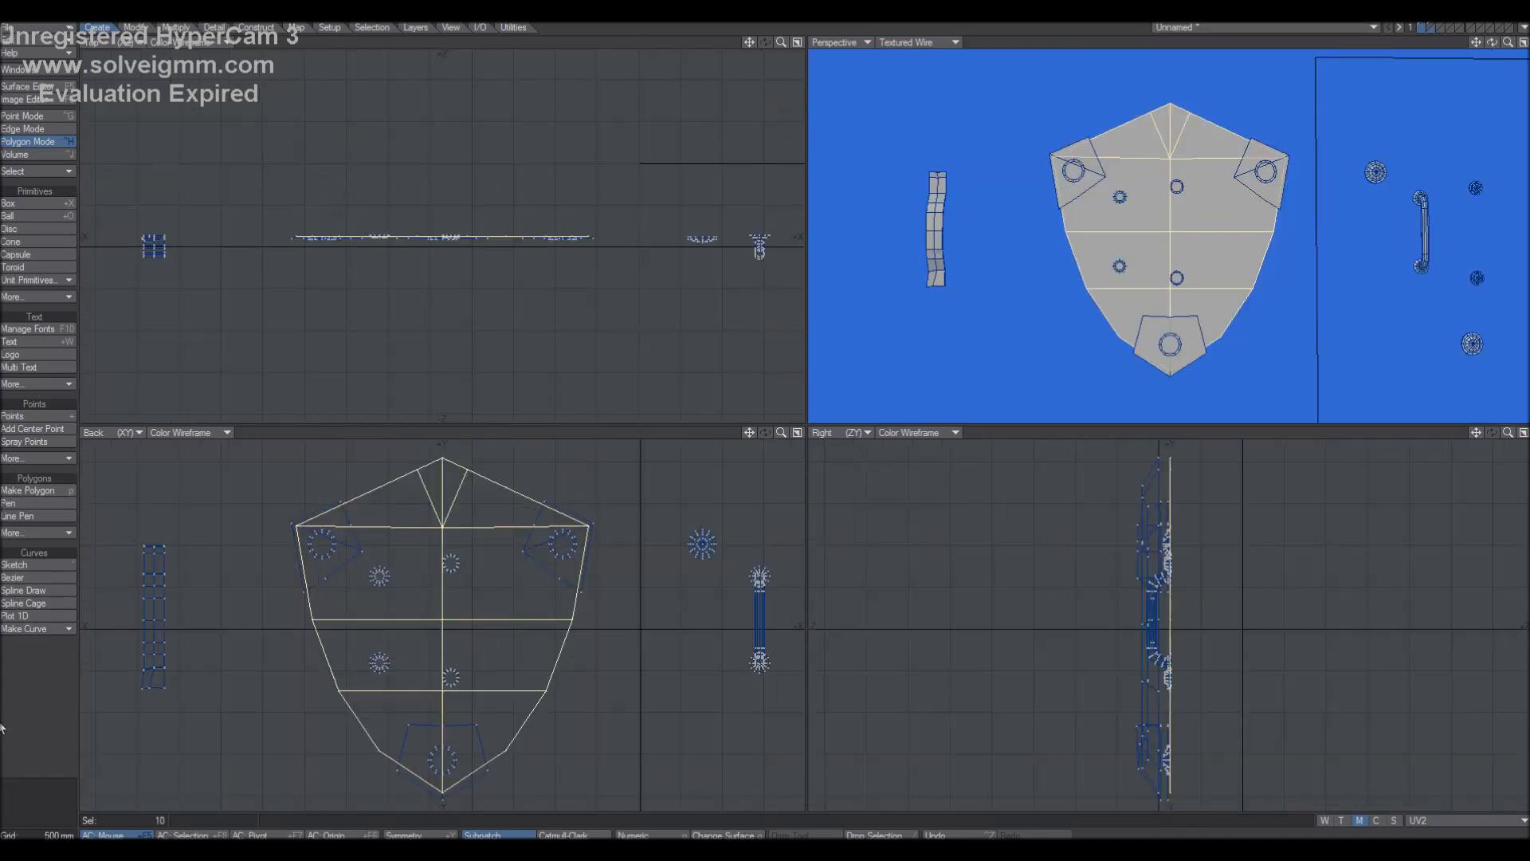
pyautogui.press('/')
pyautogui.moveTo(624, 482)
pyautogui.mouseDown(button='right')
pyautogui.moveTo(547, 447)
pyautogui.moveTo(319, 807)
pyautogui.mouseUp(button='right')
pyautogui.press('/')
pyautogui.moveTo(474, 599); pyautogui.dragTo(471, 597, button='right')
pyautogui.moveTo(460, 641)
pyautogui.mouseDown(button='right')
pyautogui.moveTo(428, 713)
pyautogui.moveTo(464, 647)
pyautogui.mouseUp(button='right')
pyautogui.moveTo(477, 533); pyautogui.dragTo(486, 586, button='right')
pyautogui.moveTo(480, 639)
pyautogui.mouseDown(button='right')
pyautogui.moveTo(435, 737)
pyautogui.moveTo(478, 647)
pyautogui.mouseUp(button='right')
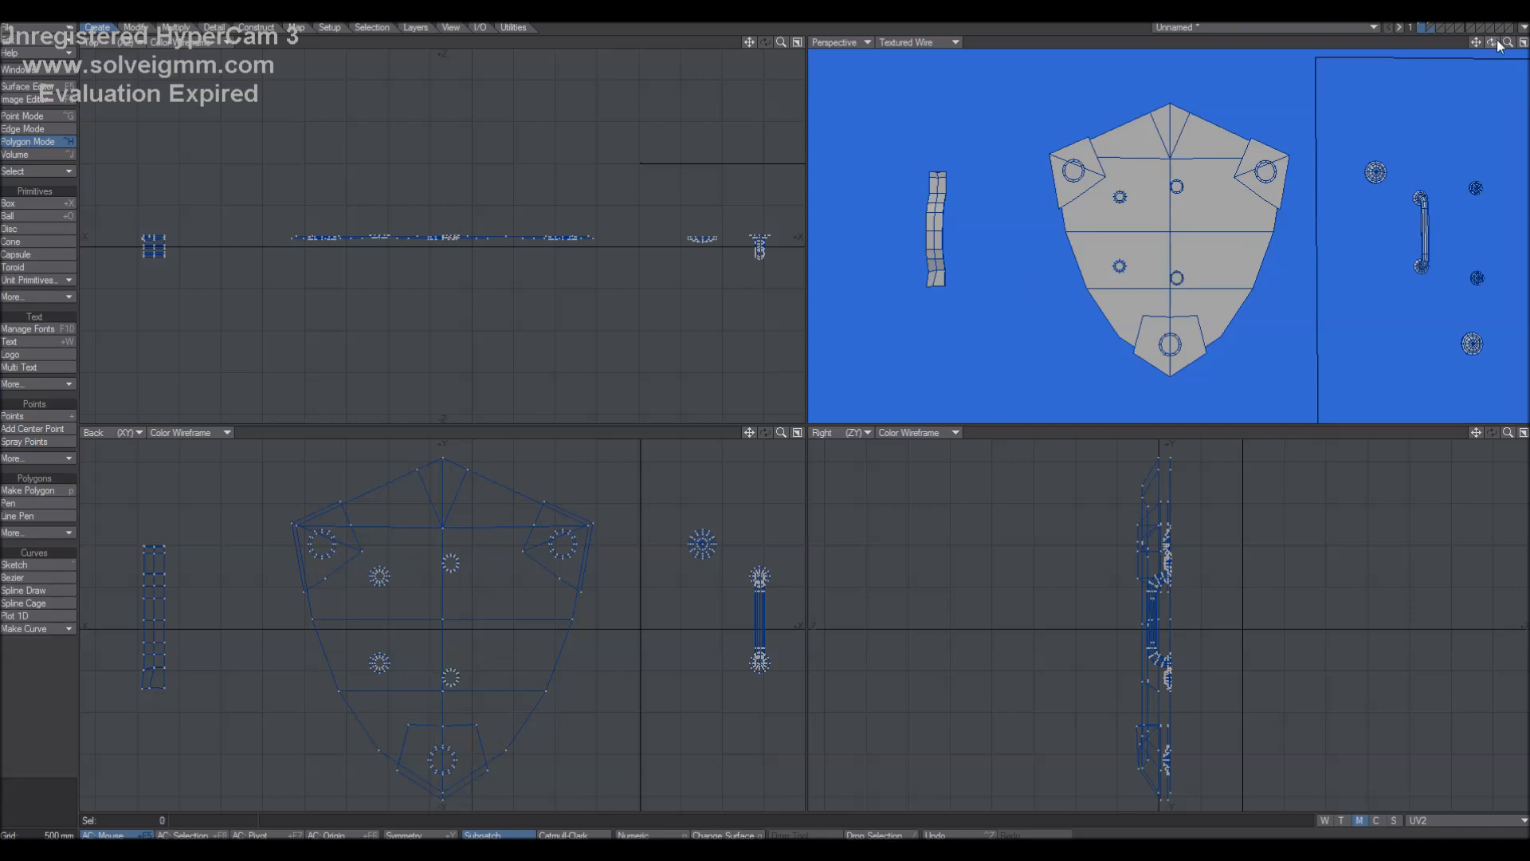
pyautogui.moveTo(1498, 44); pyautogui.dragTo(1466, 46)
pyautogui.click(1343, 172)
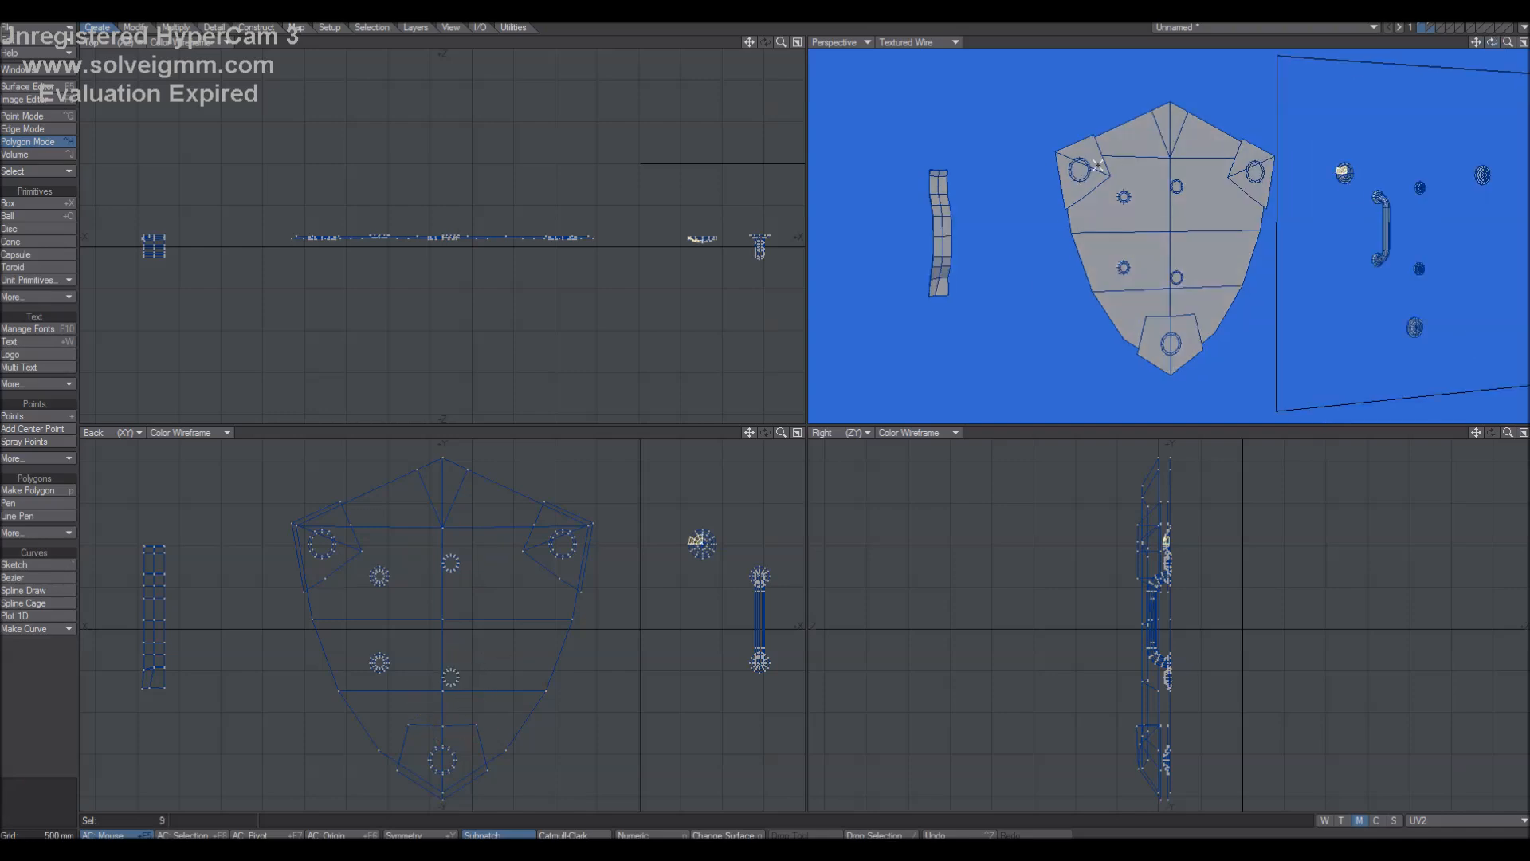
pyautogui.moveTo(1300, 151)
pyautogui.mouseDown(button='right')
pyautogui.moveTo(1303, 185)
pyautogui.moveTo(1323, 152)
pyautogui.mouseUp(button='right')
pyautogui.moveTo(634, 554)
pyautogui.mouseDown(button='right')
pyautogui.moveTo(566, 440)
pyautogui.moveTo(306, 809)
pyautogui.moveTo(582, 550)
pyautogui.mouseUp(button='right')
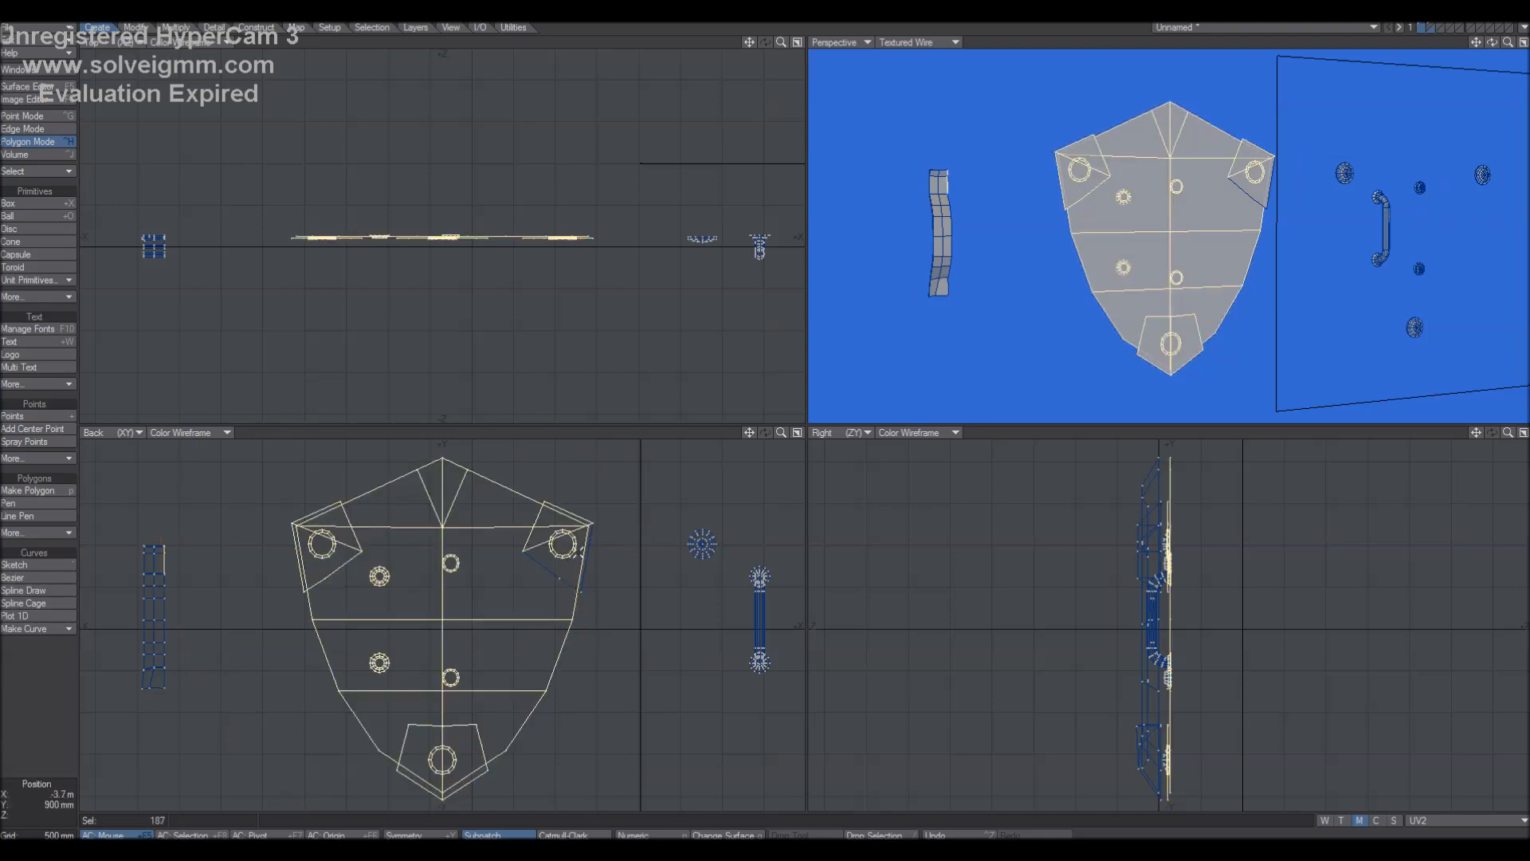
pyautogui.click(26, 741)
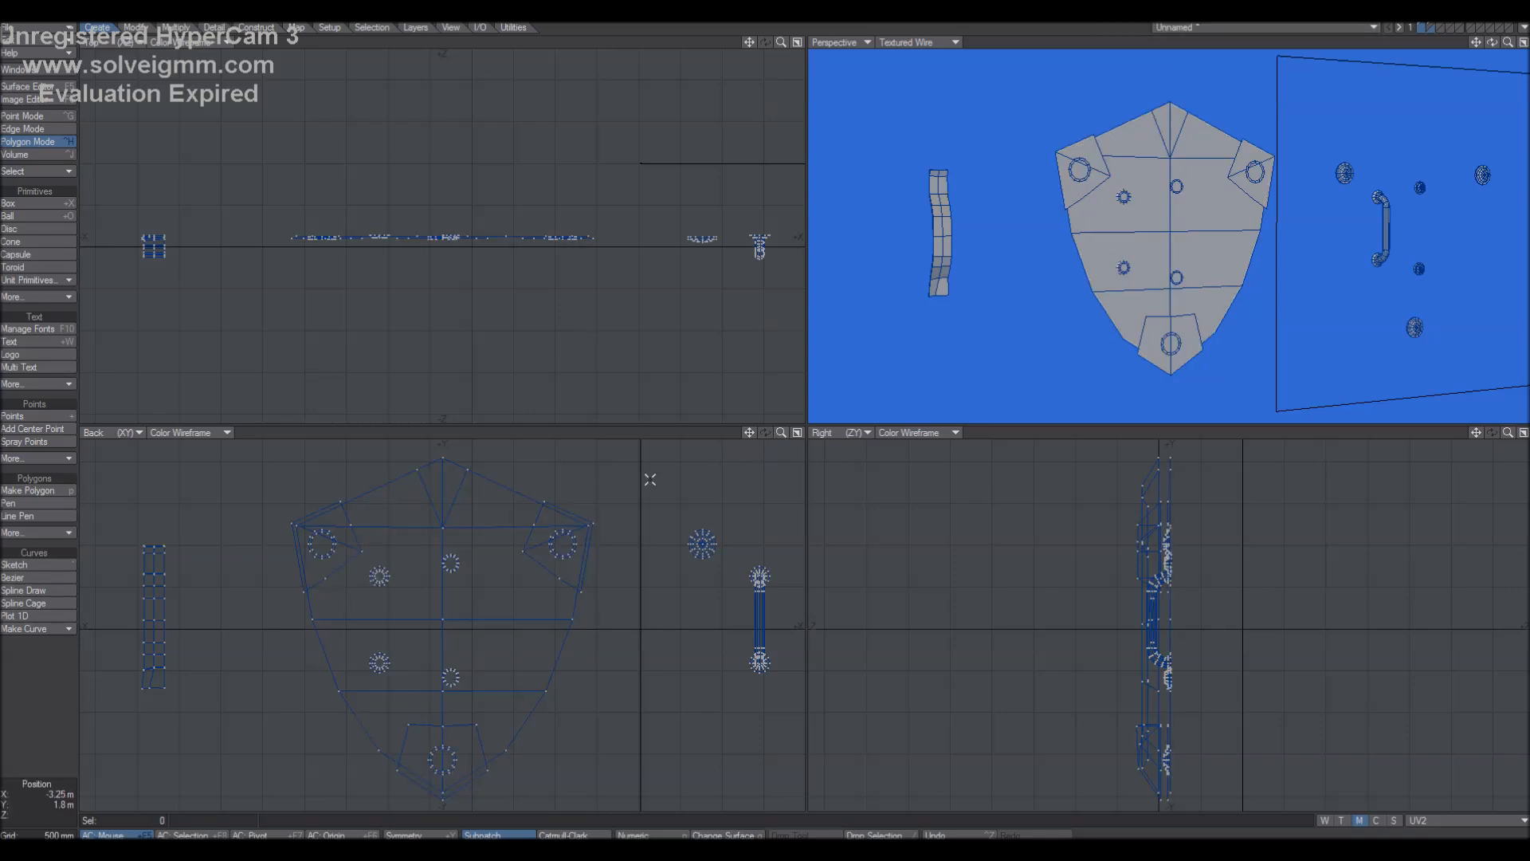
# Select the whole copied handle, move it straight away from the shield along the depth axis, and deselect it.
pyautogui.moveTo(780, 433); pyautogui.dragTo(746, 434)
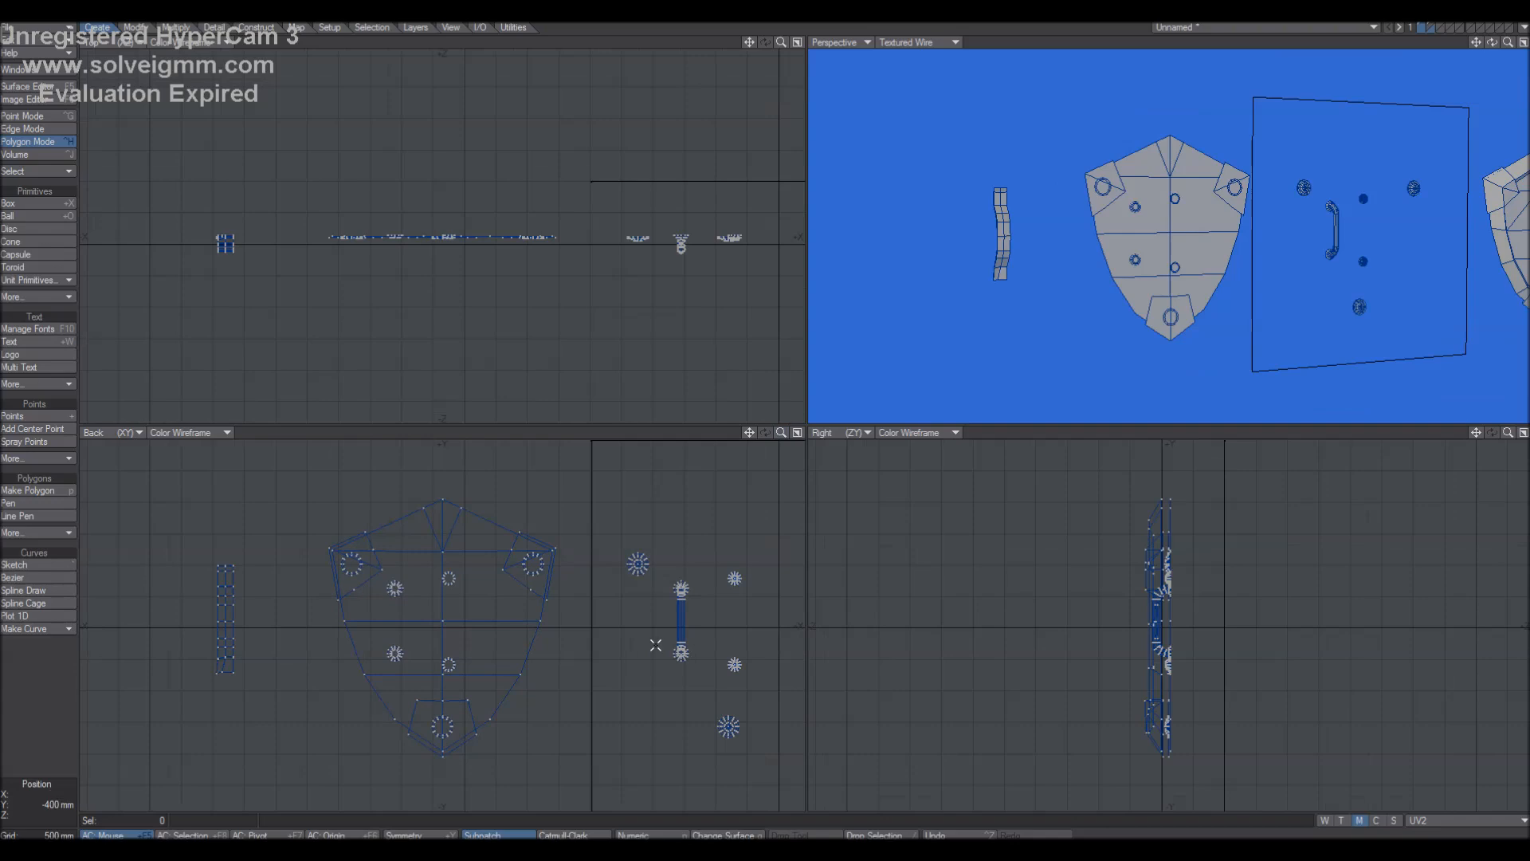
pyautogui.click(680, 623)
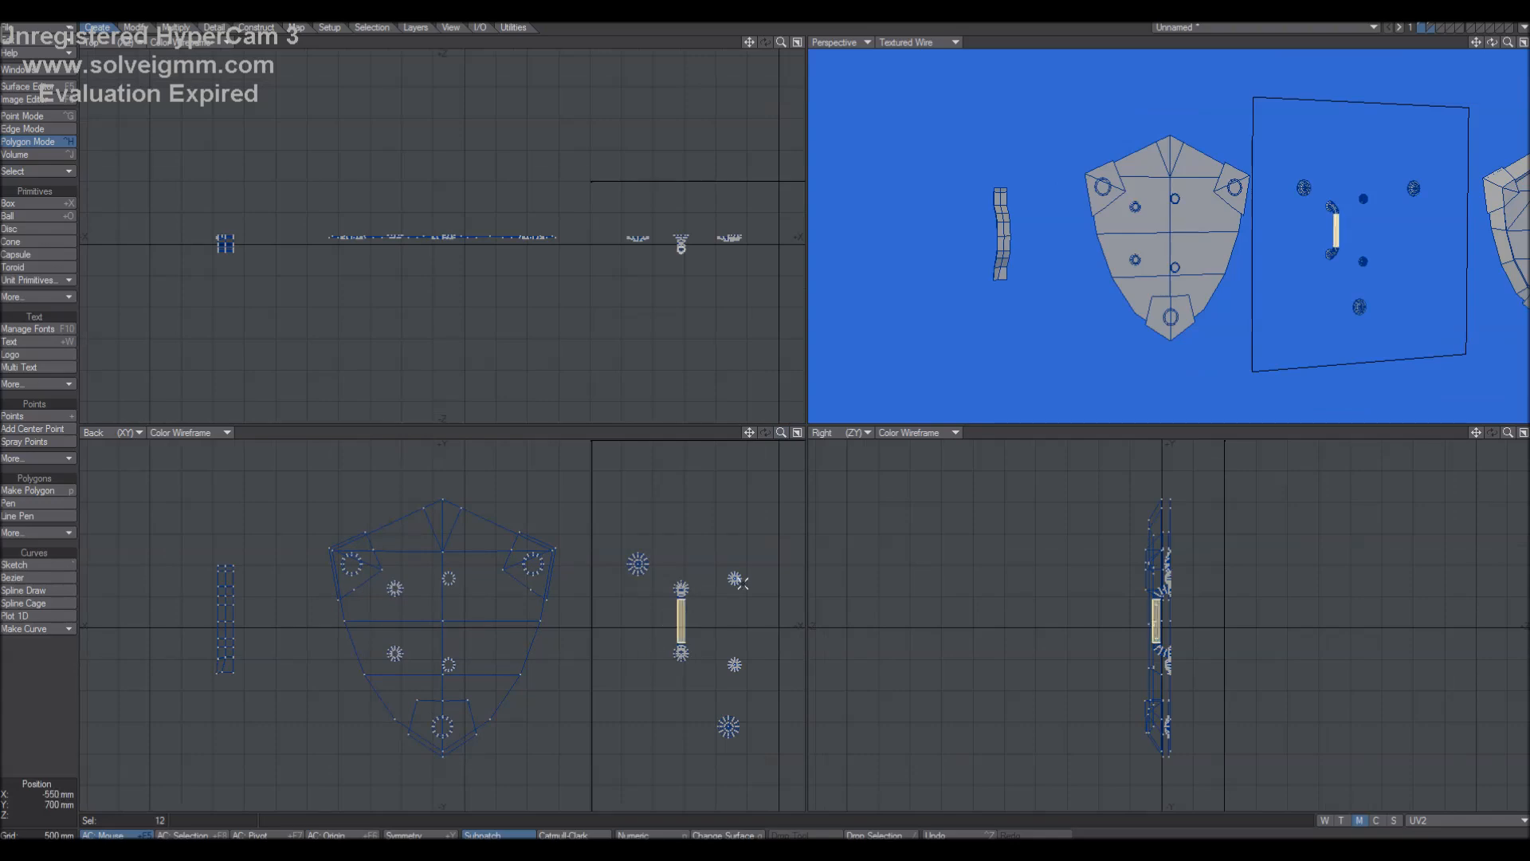
pyautogui.press(']')
pyautogui.hotkey('shift', 'a')
pyautogui.press('t')
pyautogui.keyDown('ctrl'); pyautogui.moveTo(1200, 578); pyautogui.dragTo(945, 578); pyautogui.keyUp('ctrl')
pyautogui.hotkey('shift', 'a')
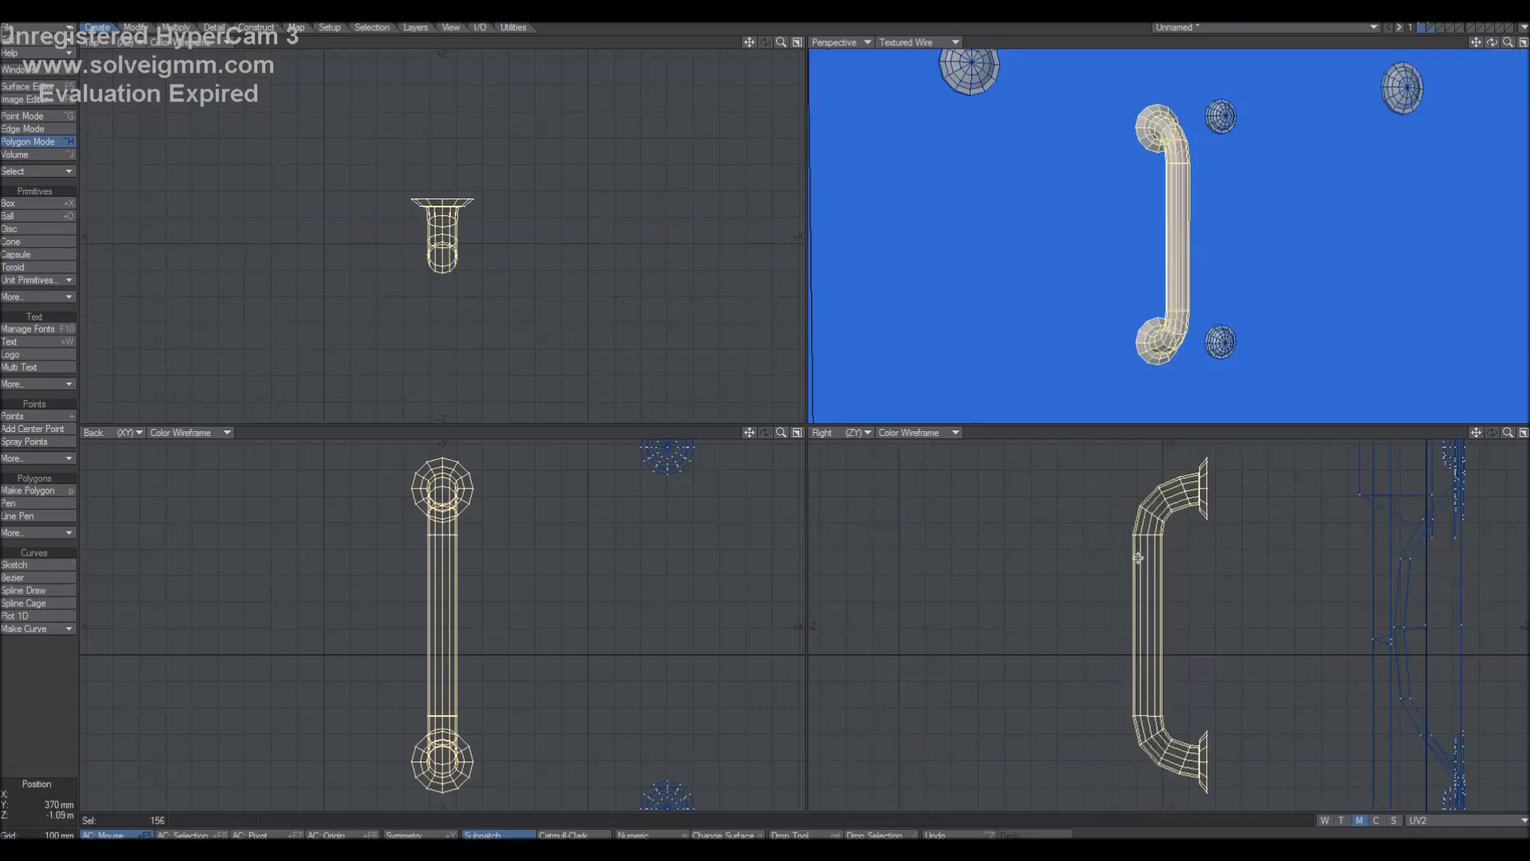
pyautogui.press('space')
pyautogui.click(3, 695)
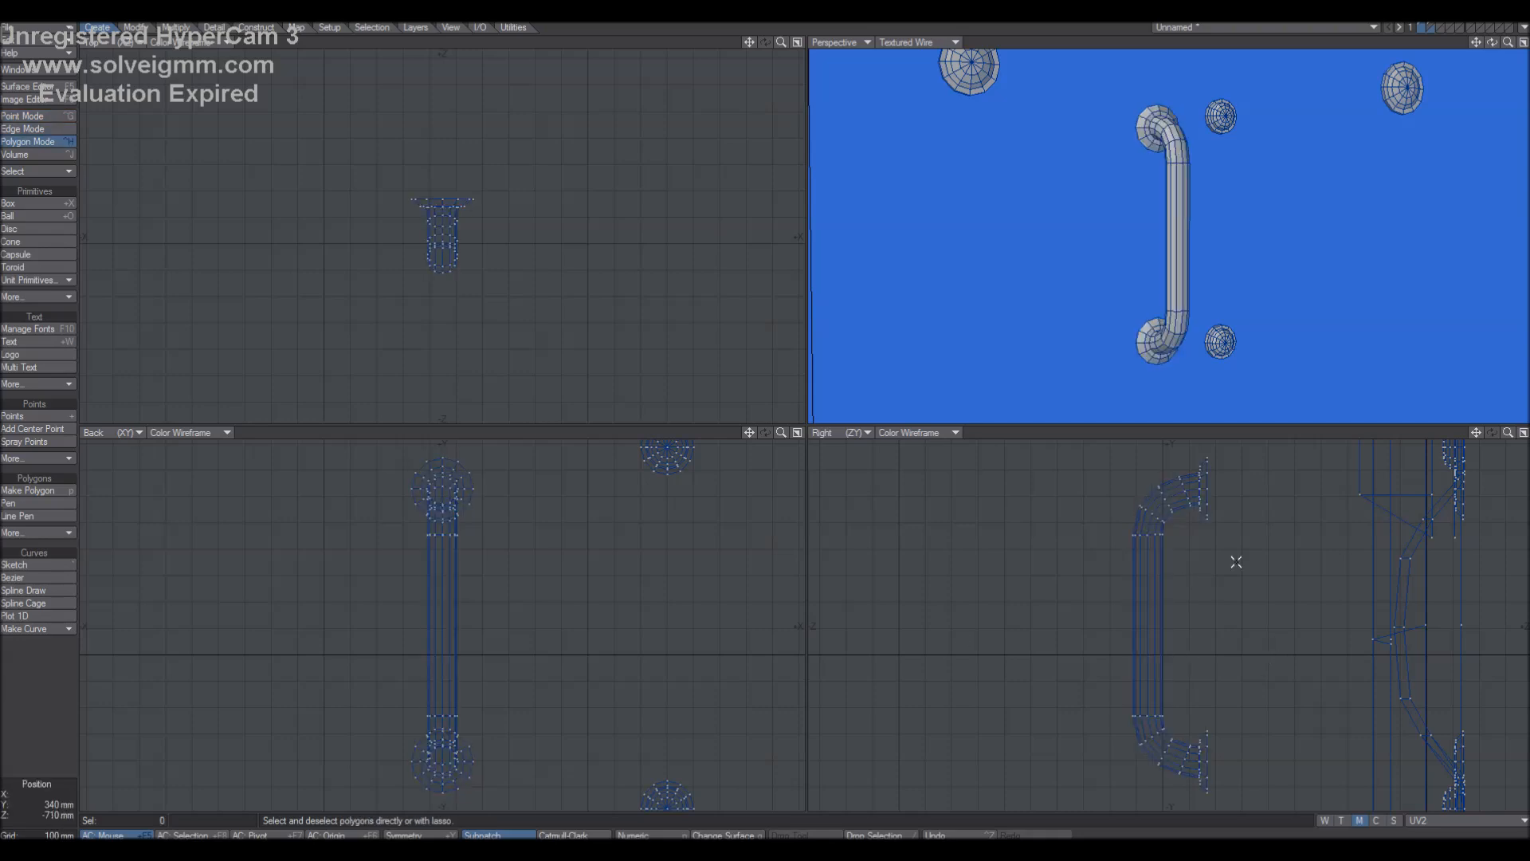
pyautogui.moveTo(1182, 531); pyautogui.dragTo(1196, 479, button='right')
pyautogui.press('y')
pyautogui.moveTo(1155, 533); pyautogui.dragTo(1167, 514)
pyautogui.press('space')
pyautogui.press('y')
pyautogui.hotkey('ctrl', 'z')
pyautogui.hotkey('ctrl', 'z')
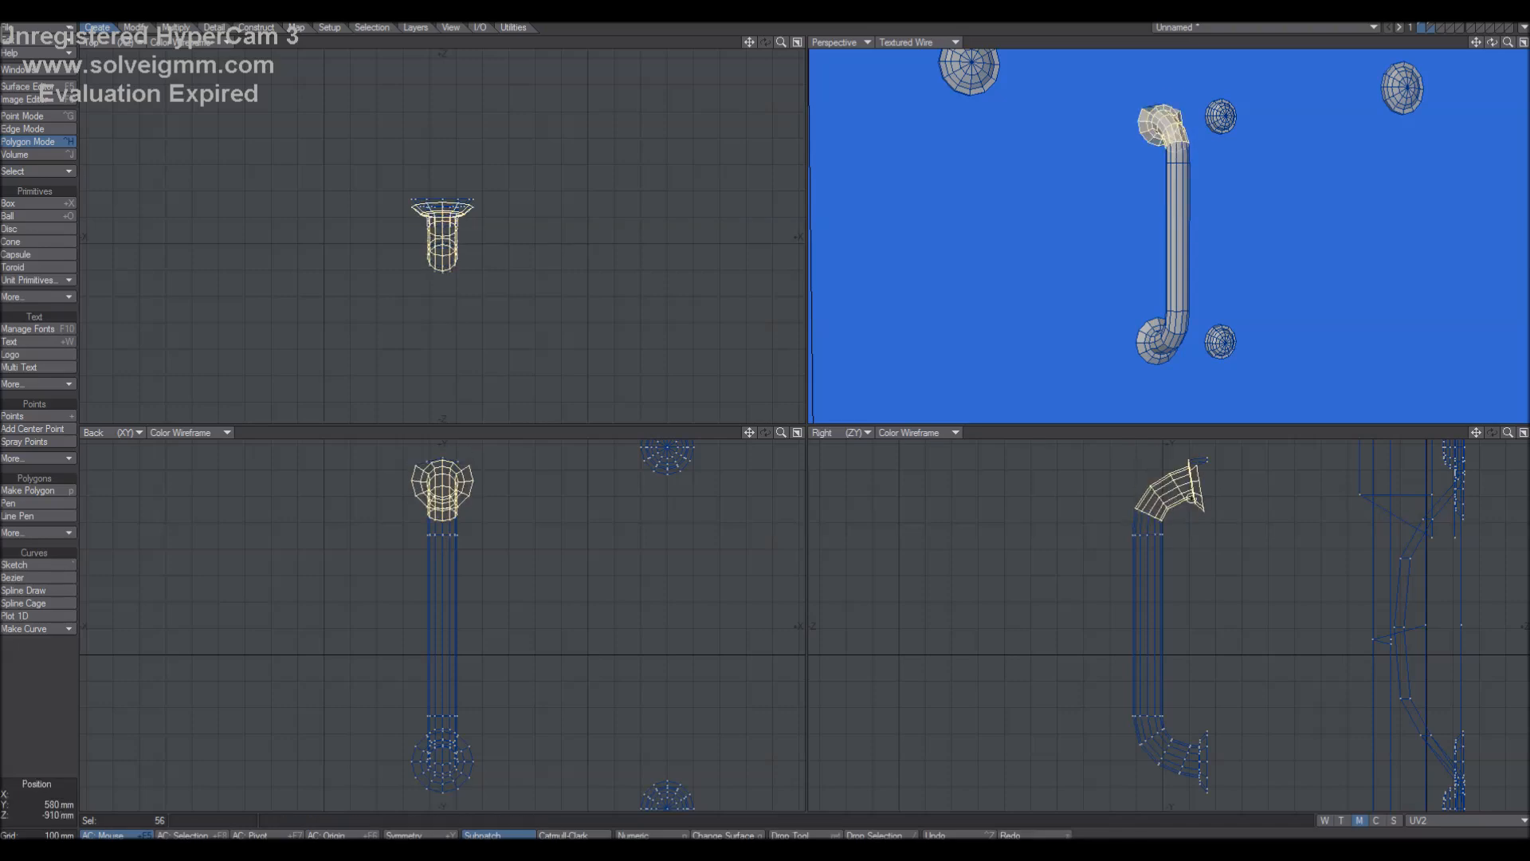
# Straighten the handle's upper bend by rotating its segments ring by ring until the end flange lines up with the bar, and deselect.
pyautogui.moveTo(1231, 460)
pyautogui.mouseDown(button='right')
pyautogui.moveTo(1171, 442)
pyautogui.moveTo(1143, 506)
pyautogui.mouseUp(button='right')
pyautogui.press('y')
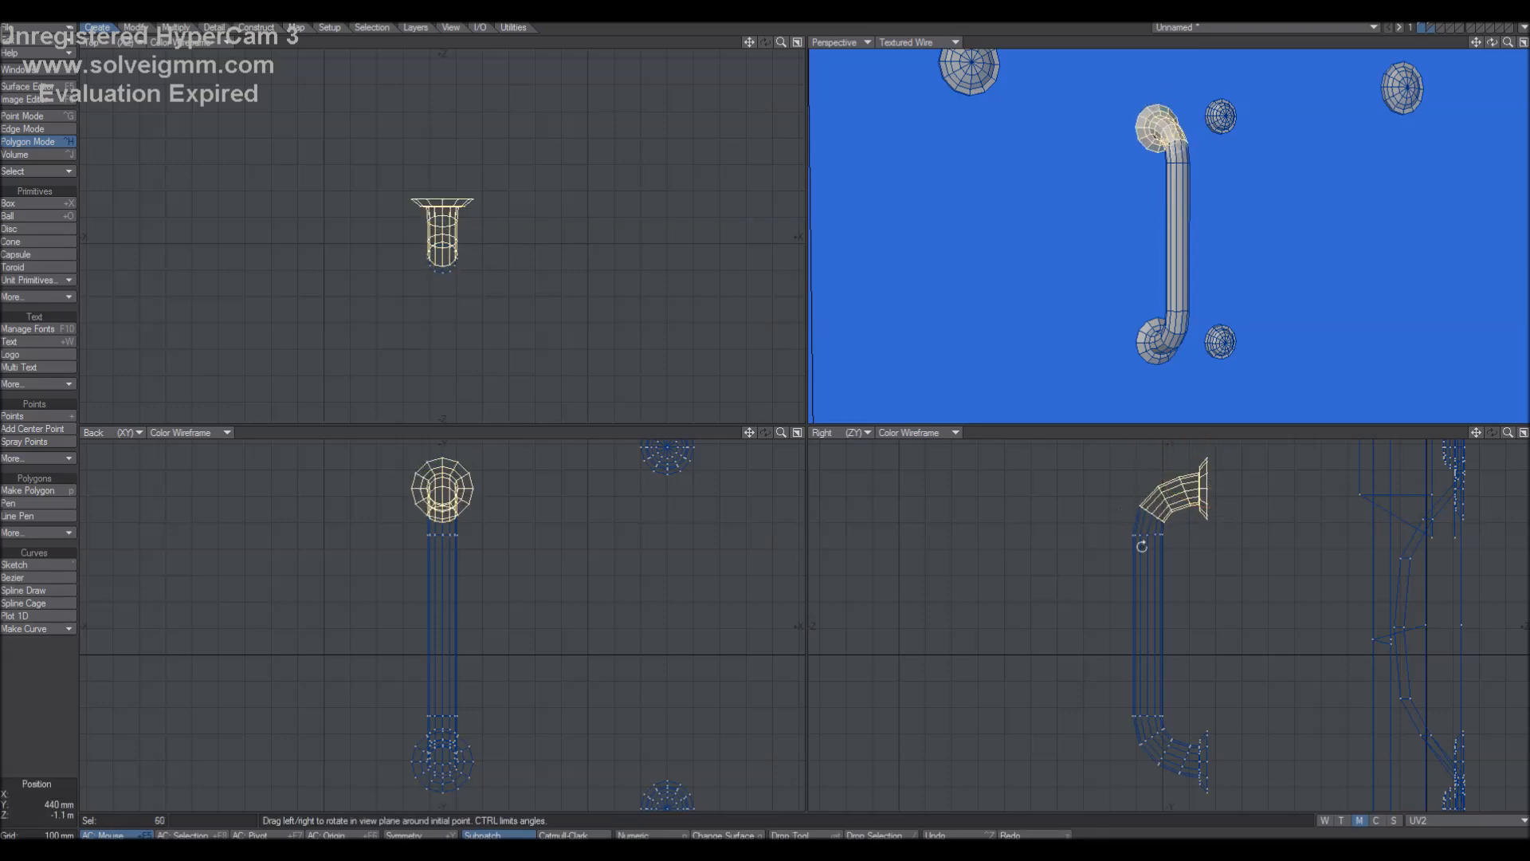
pyautogui.moveTo(1154, 540); pyautogui.dragTo(1161, 471)
pyautogui.press('space')
pyautogui.press('y')
pyautogui.hotkey('ctrl', 'z')
pyautogui.hotkey('ctrl', 'z')
pyautogui.press('space')
pyautogui.press('t')
pyautogui.press('y')
pyautogui.press('space')
pyautogui.press('y')
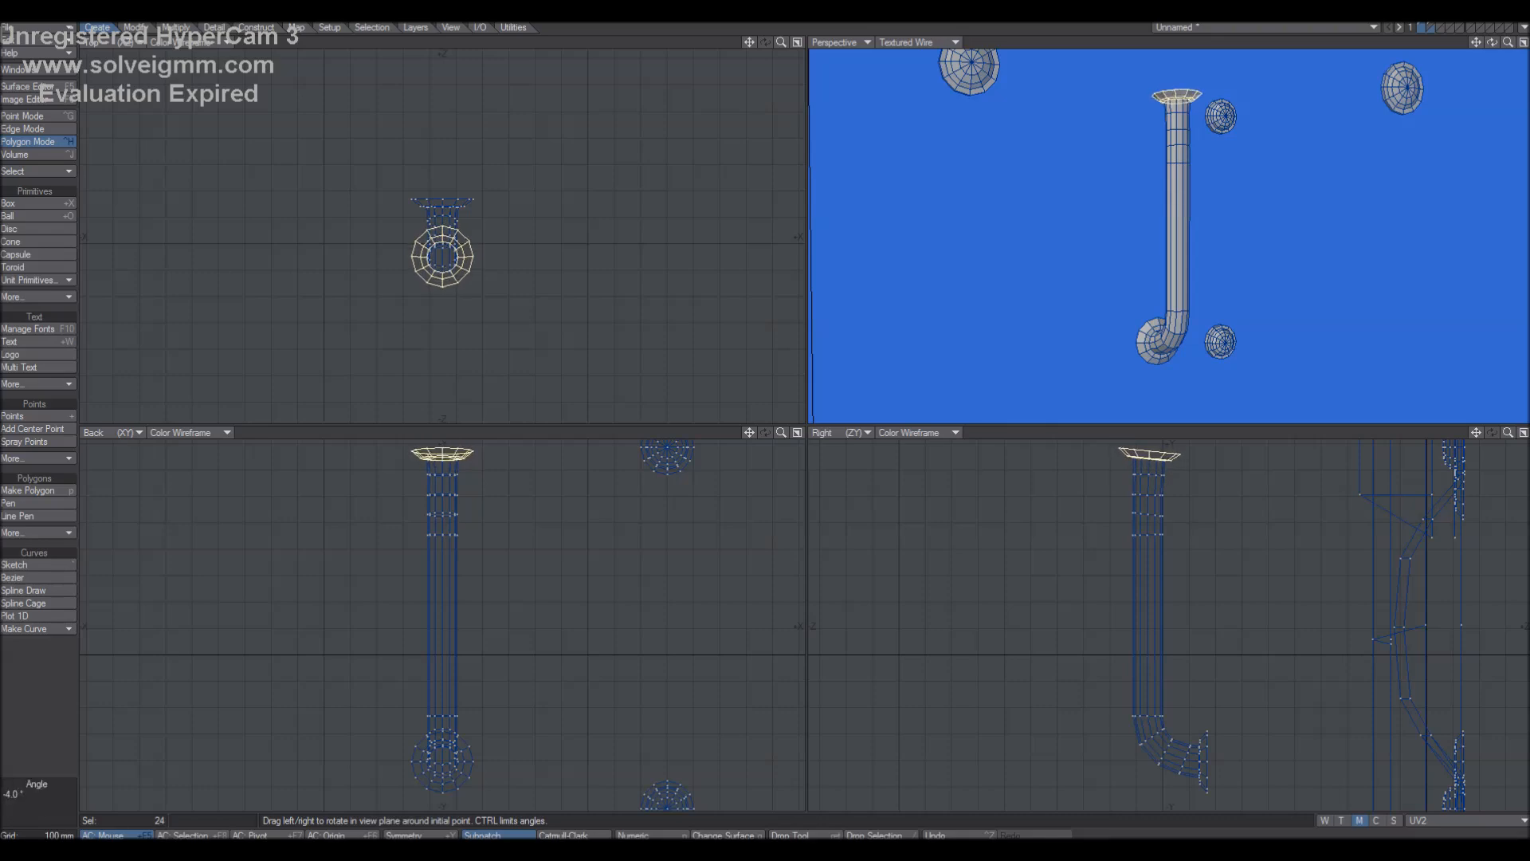
pyautogui.press('space')
pyautogui.moveTo(1187, 471); pyautogui.dragTo(1071, 479, button='right')
# Select the handle's lower bend with its flange and rotate its first segment into line with the straight bar.
pyautogui.moveTo(1187, 681)
pyautogui.mouseDown(button='right')
pyautogui.moveTo(1061, 805)
pyautogui.moveTo(1220, 801)
pyautogui.mouseUp(button='right')
pyautogui.press('y')
pyautogui.moveTo(1166, 727); pyautogui.dragTo(1153, 739)
pyautogui.press('space')
# Rotate the remaining segments of the lower bend one after another until the lower flange stands square to the bar.
pyautogui.press('y')
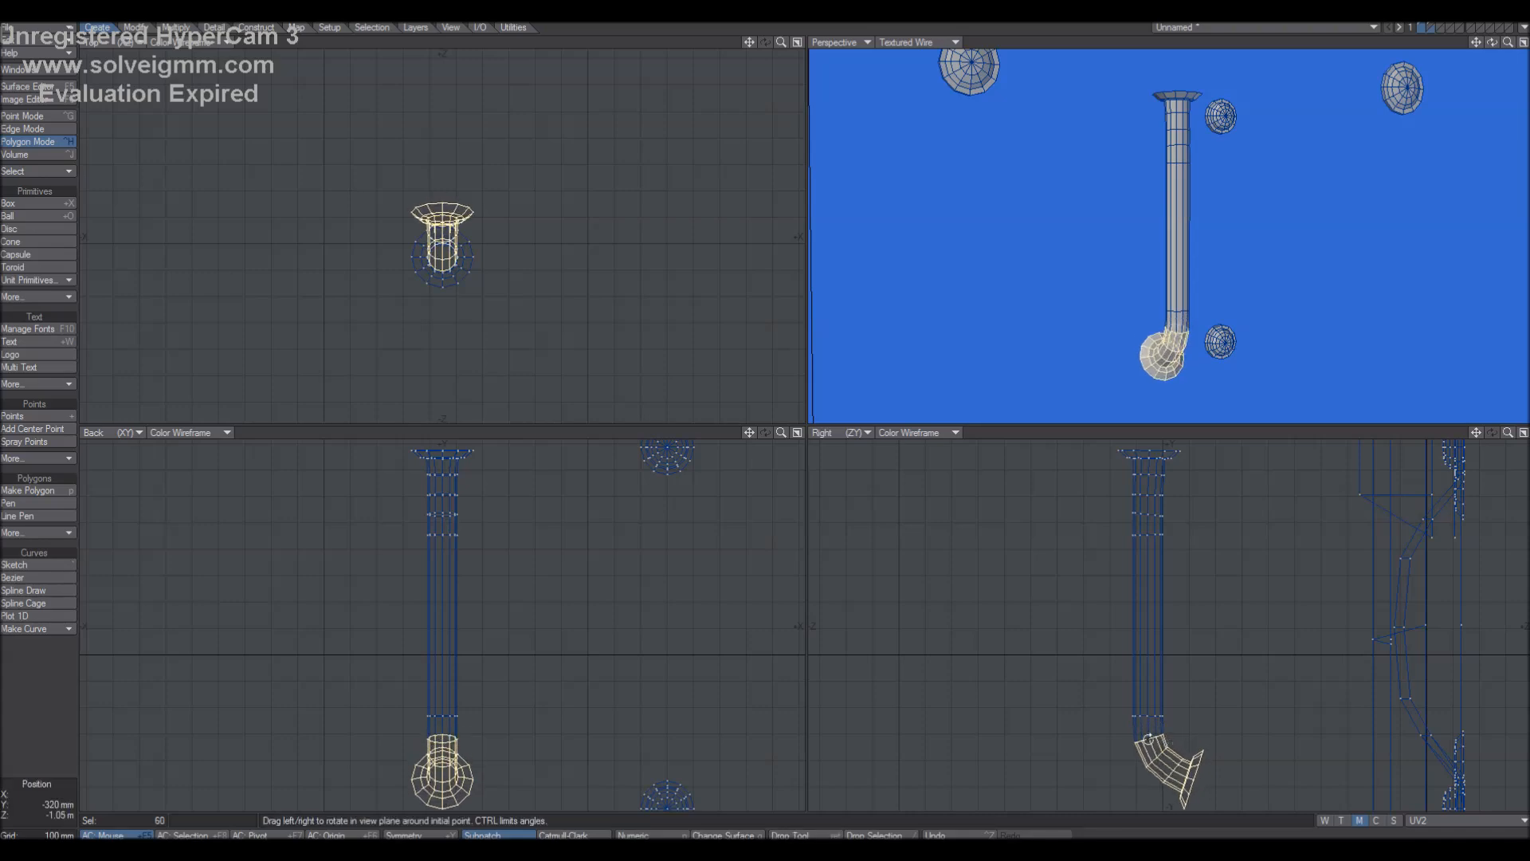
pyautogui.press('t')
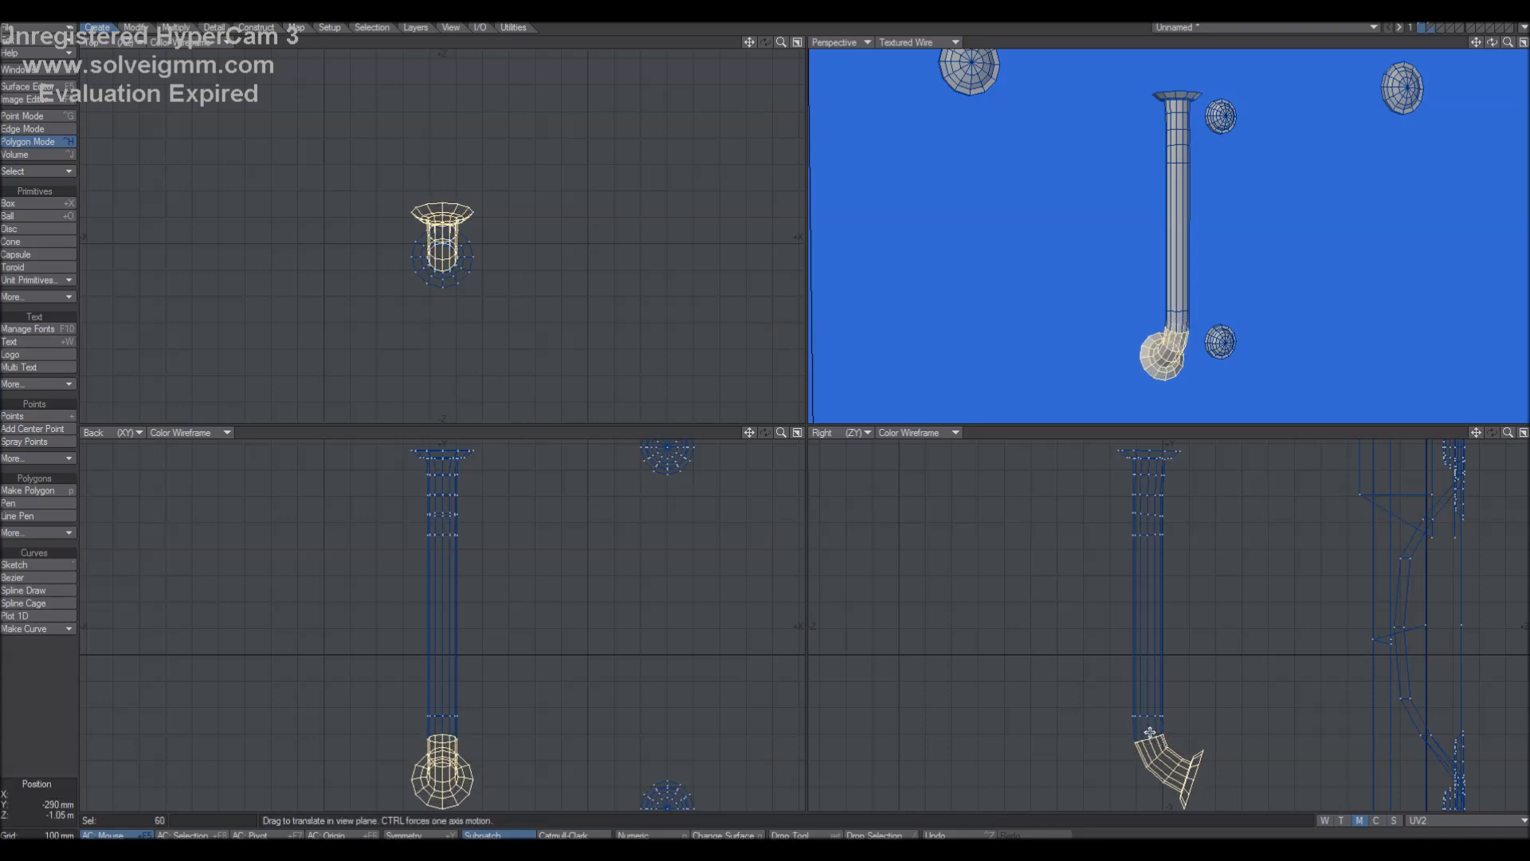
pyautogui.press('y')
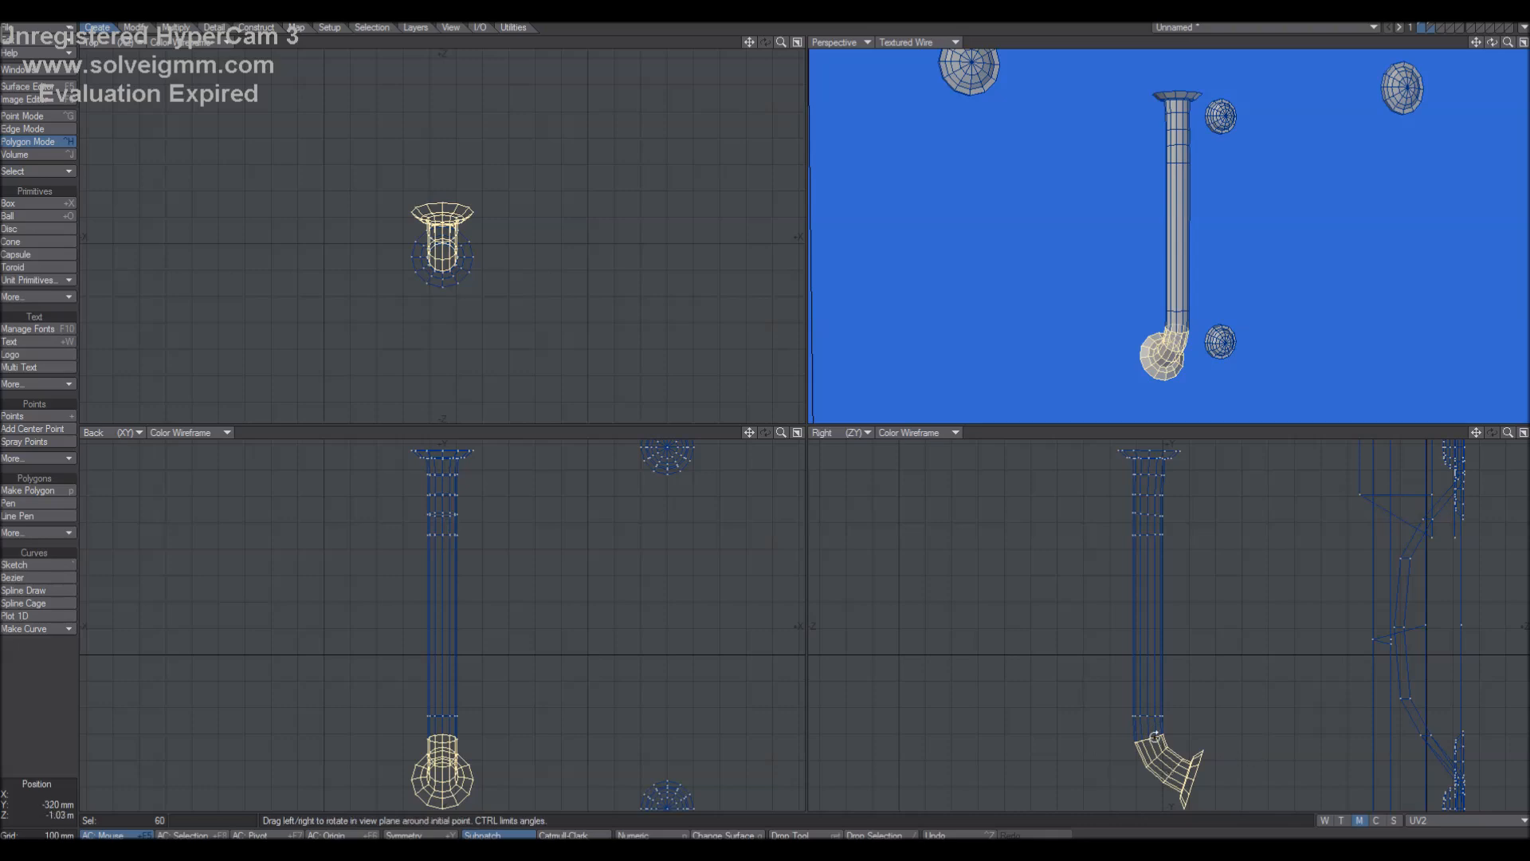
pyautogui.press('h')
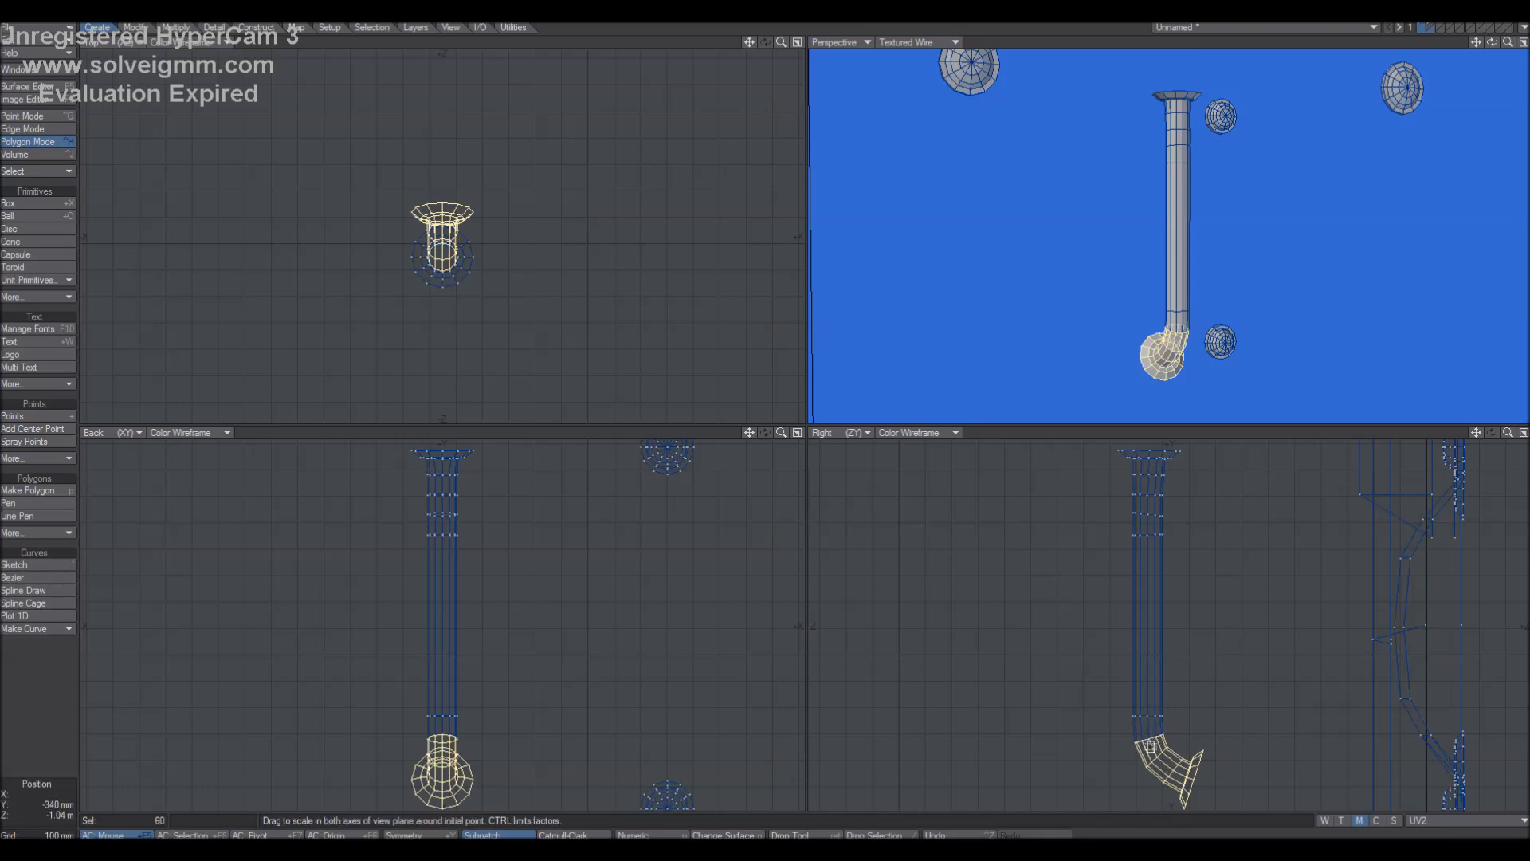
pyautogui.press('y')
pyautogui.moveTo(1149, 737); pyautogui.dragTo(1168, 739)
pyautogui.press('Return')
pyautogui.moveTo(1165, 742); pyautogui.dragTo(1153, 792)
pyautogui.press('y')
pyautogui.press('Return')
pyautogui.press('y')
pyautogui.press('Return')
pyautogui.press('y')
pyautogui.press('space')
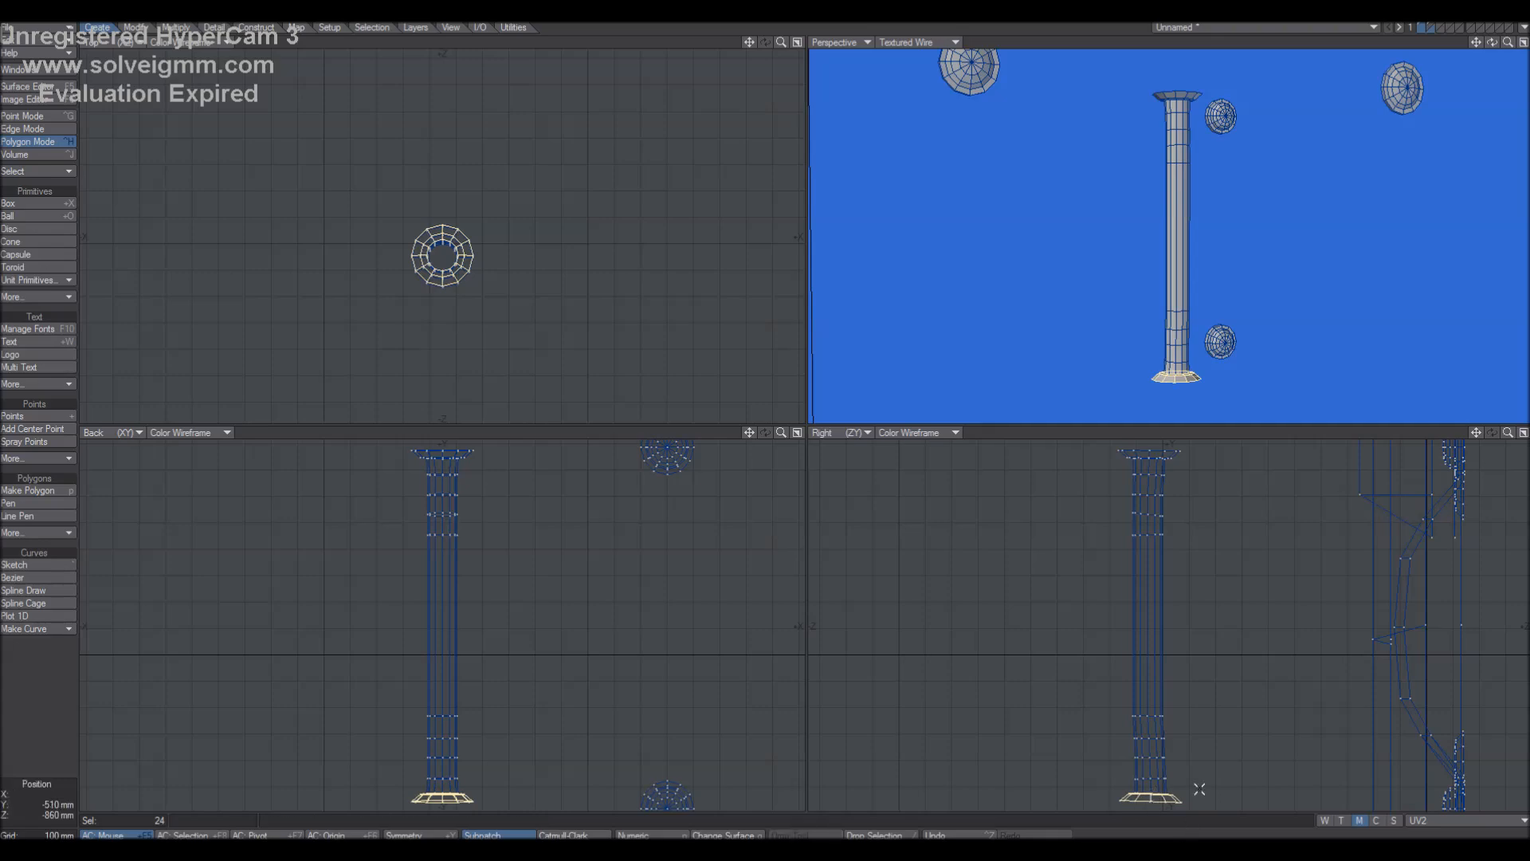
# Expand the selection to the whole straightened handle and move it out of the square to below the strap.
pyautogui.press(']')
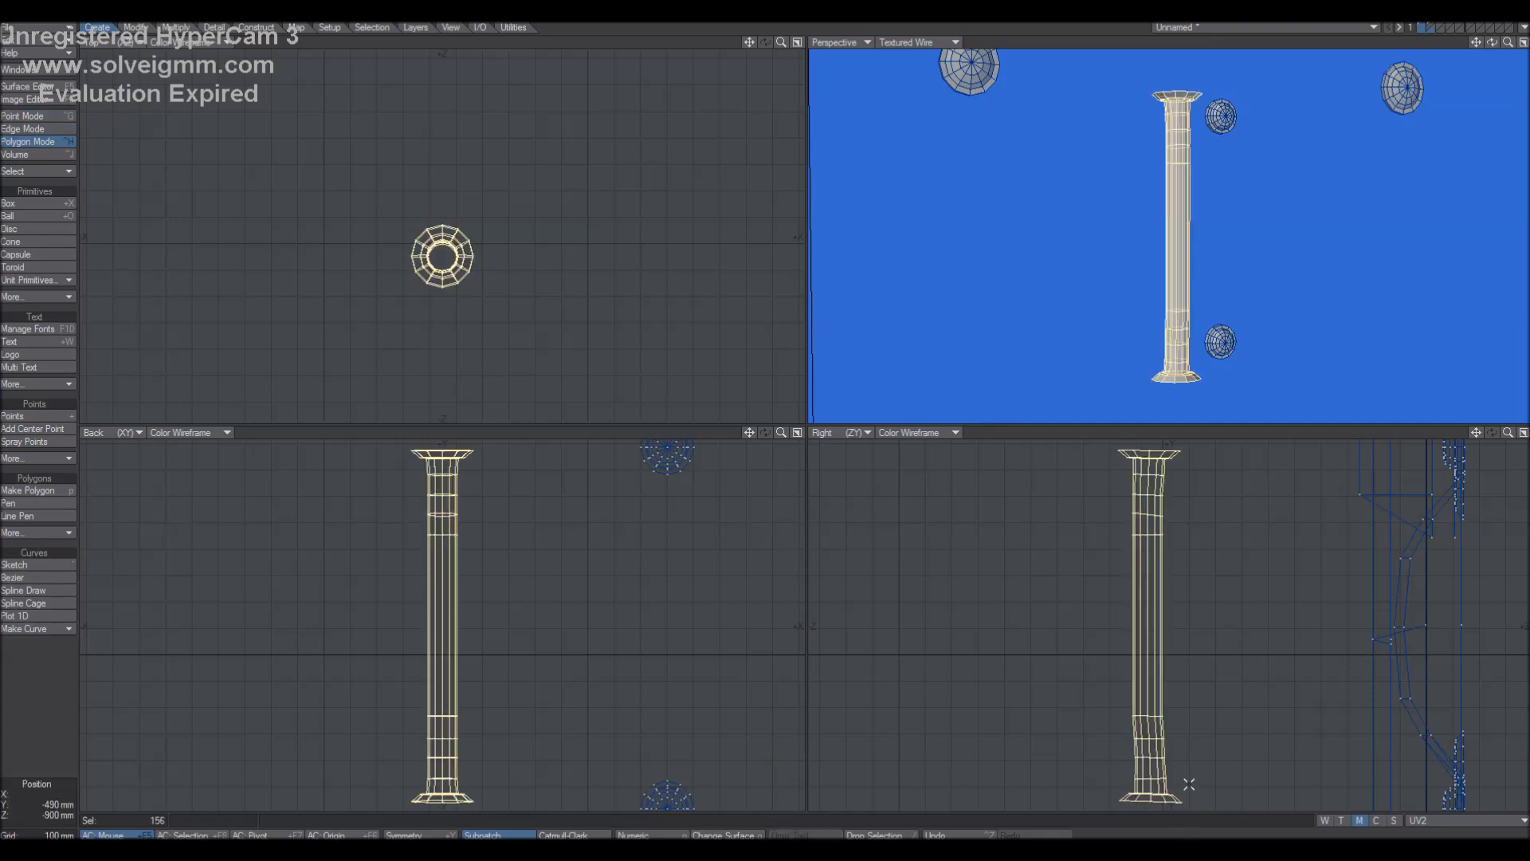
pyautogui.hotkey('shift', 'a')
pyautogui.press('a')
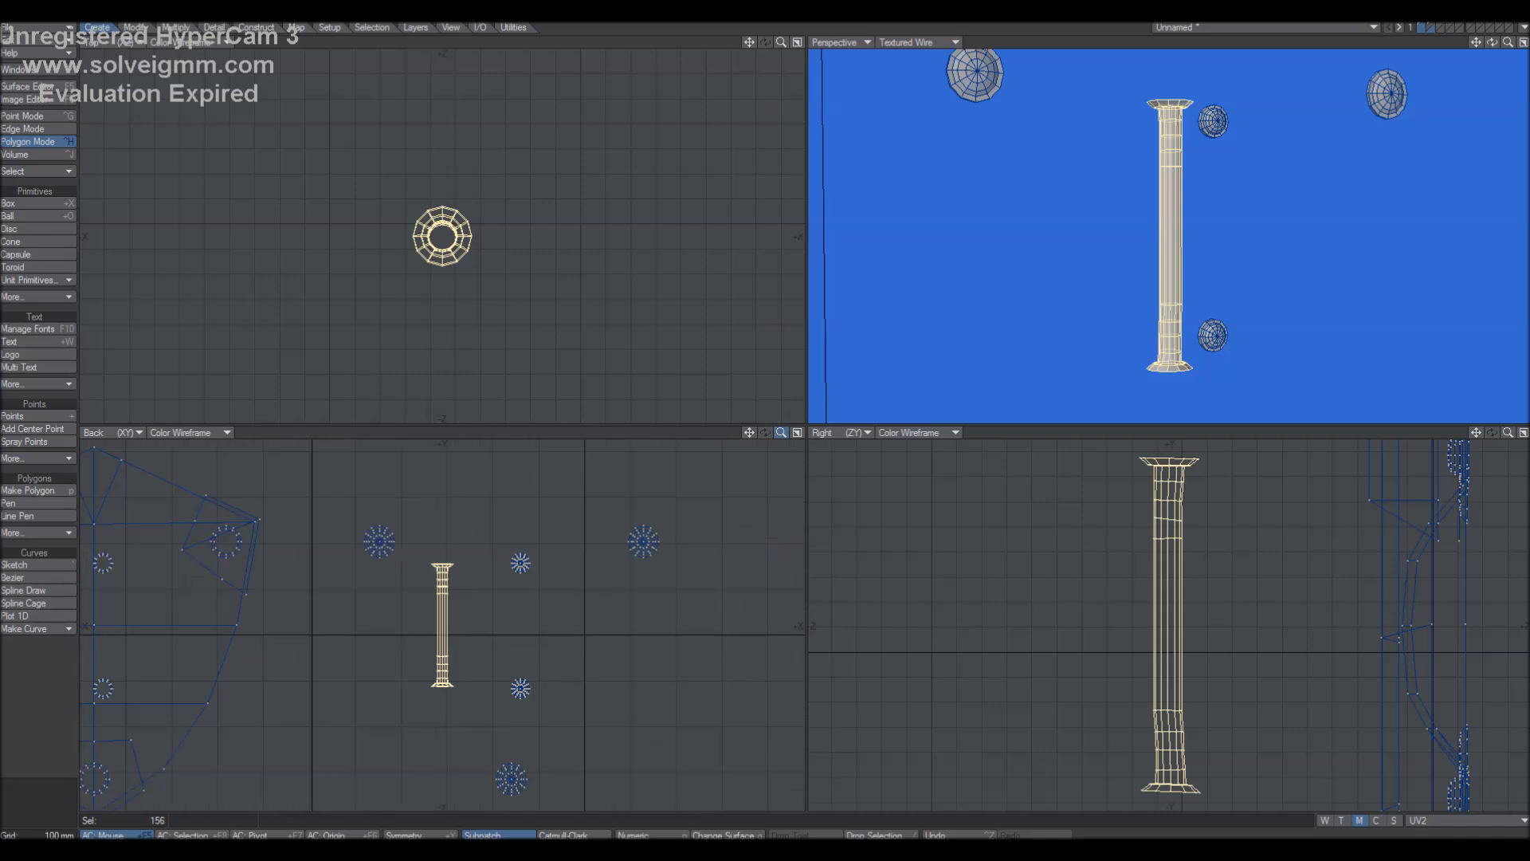
pyautogui.hotkey('ctrl', 'g')
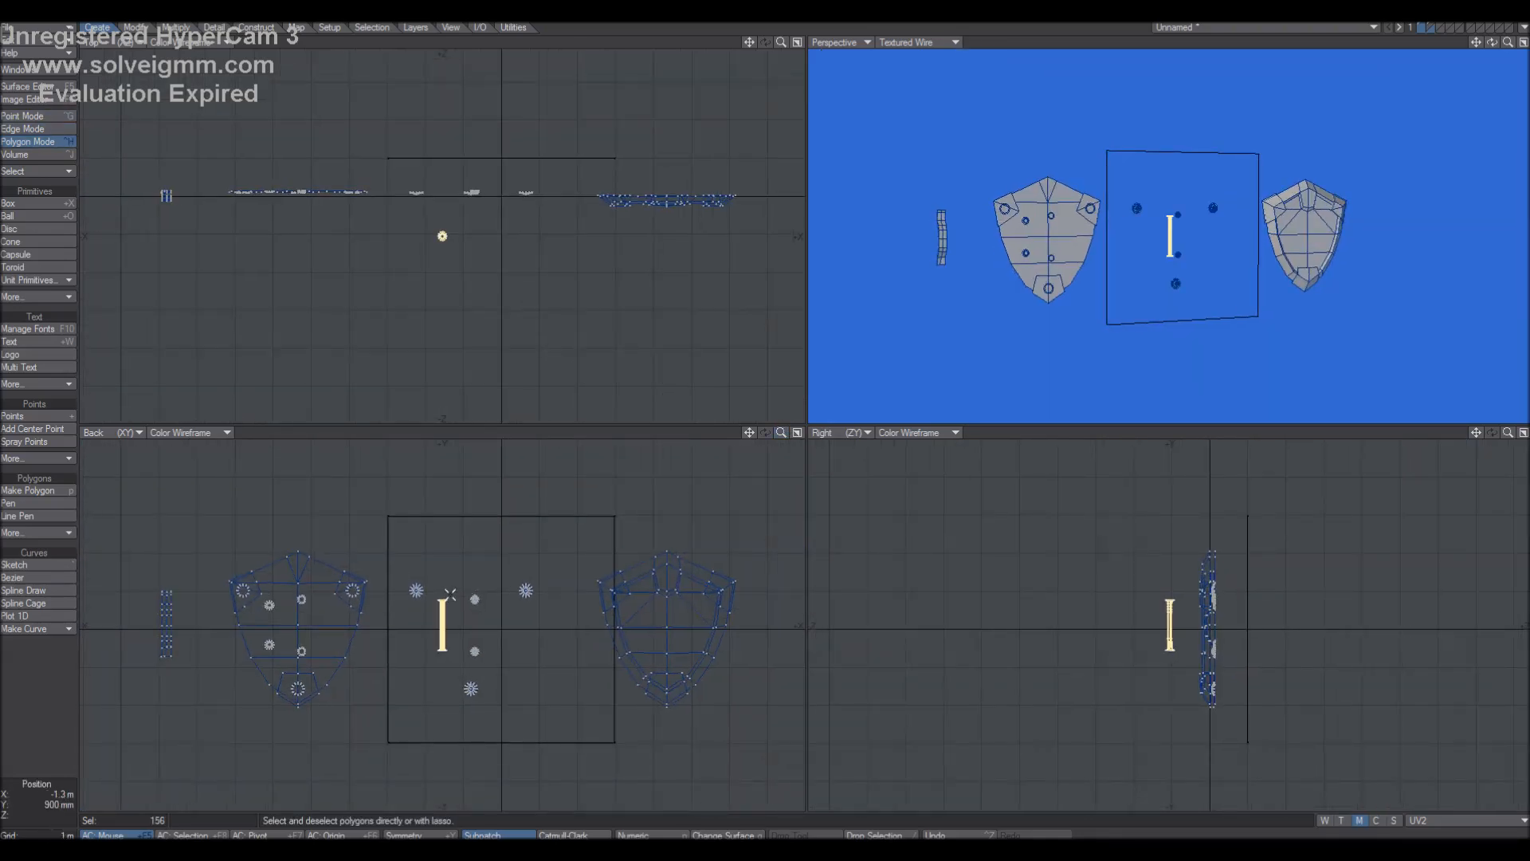
pyautogui.hotkey('ctrl', 'h')
pyautogui.moveTo(451, 587); pyautogui.dragTo(447, 585, button='right')
pyautogui.press('t')
pyautogui.moveTo(445, 613)
pyautogui.mouseDown()
pyautogui.moveTo(269, 694)
pyautogui.moveTo(182, 686)
pyautogui.mouseUp()
pyautogui.press('space')
# Select only the five loose rivets, move them out of the square to above the ringed shield piece, and deselect.
pyautogui.moveTo(239, 600)
pyautogui.mouseDown(button='right')
pyautogui.moveTo(308, 765)
pyautogui.moveTo(316, 749)
pyautogui.mouseUp(button='right')
pyautogui.moveTo(434, 556)
pyautogui.mouseDown(button='right')
pyautogui.moveTo(389, 615)
pyautogui.moveTo(560, 634)
pyautogui.moveTo(550, 548)
pyautogui.mouseUp(button='right')
pyautogui.press('t')
pyautogui.moveTo(549, 545); pyautogui.dragTo(309, 412)
pyautogui.press('space')
pyautogui.click(72, 726)
# Select the rimmed shield piece, move it into the lower-right corner of the square, and scale it down slightly to fit.
pyautogui.moveTo(690, 521)
pyautogui.mouseDown(button='right')
pyautogui.moveTo(547, 574)
pyautogui.moveTo(740, 513)
pyautogui.mouseUp(button='right')
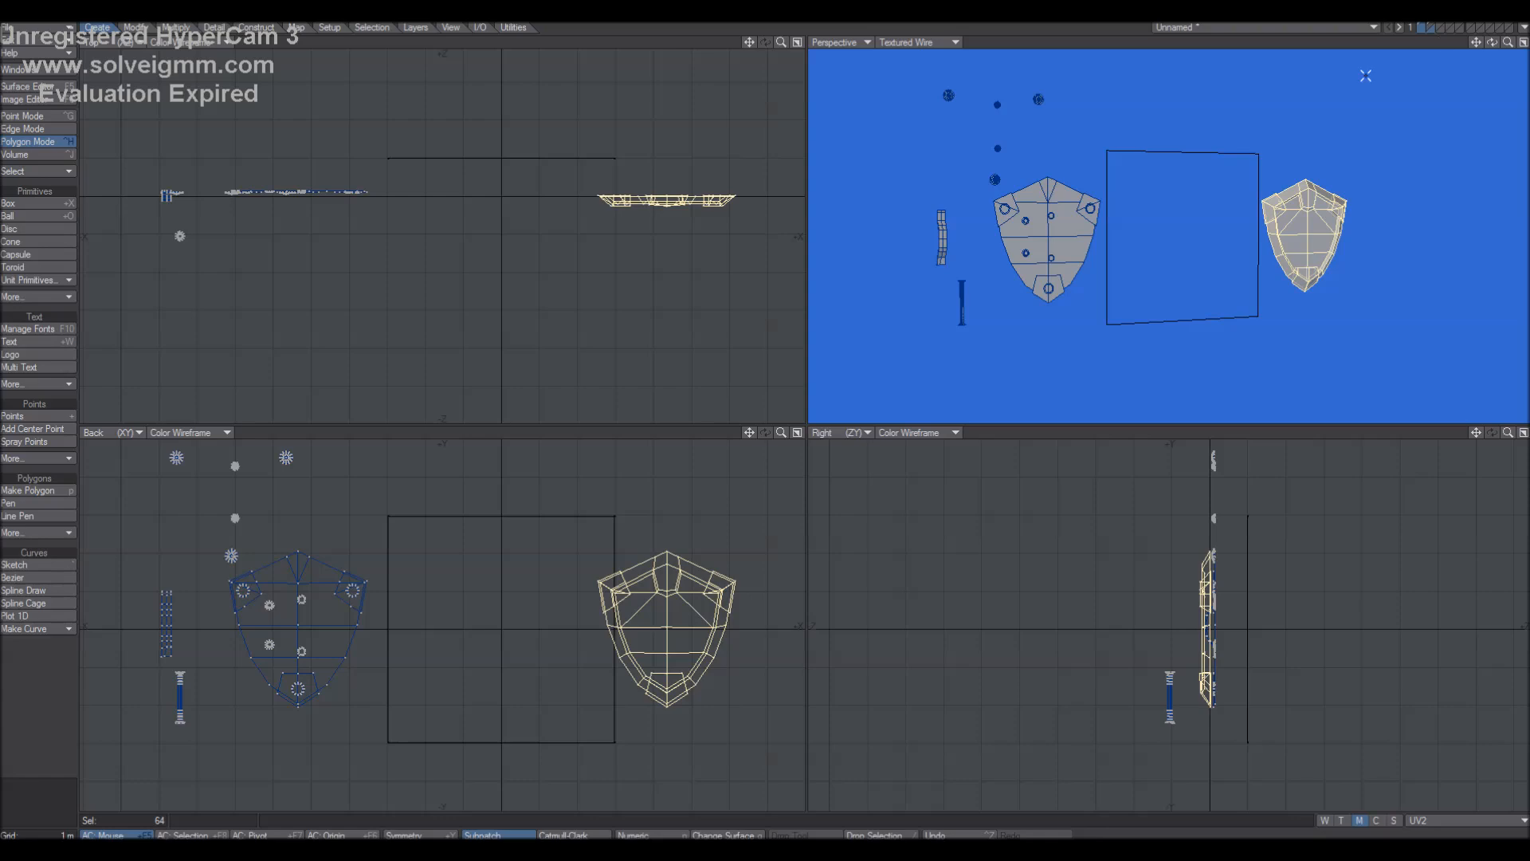
pyautogui.press('t')
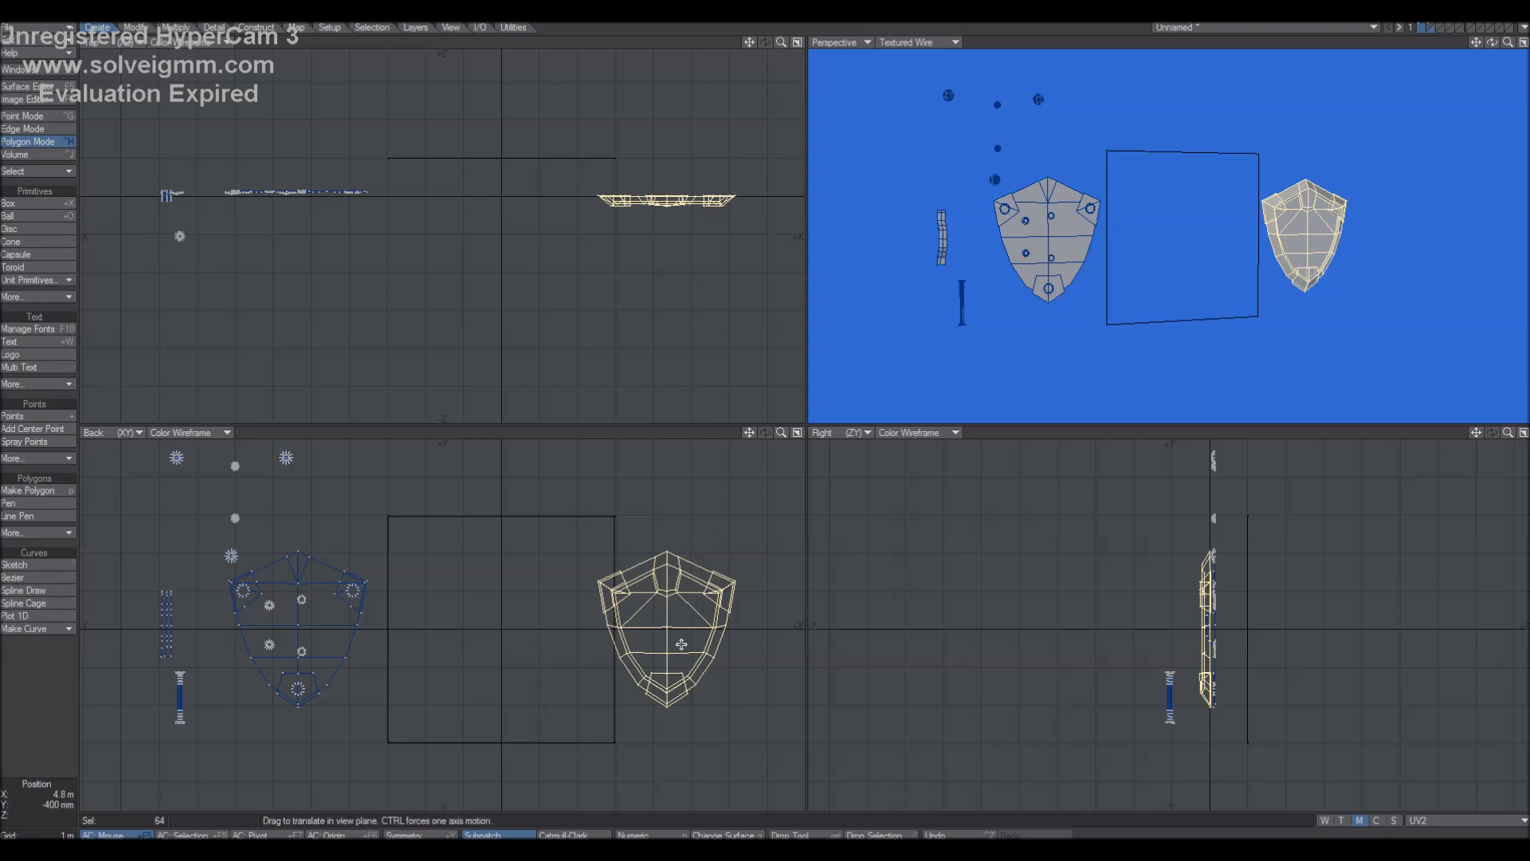
pyautogui.moveTo(666, 629); pyautogui.dragTo(541, 661)
pyautogui.hotkey('shift', 'h')
pyautogui.moveTo(605, 749); pyautogui.dragTo(598, 749)
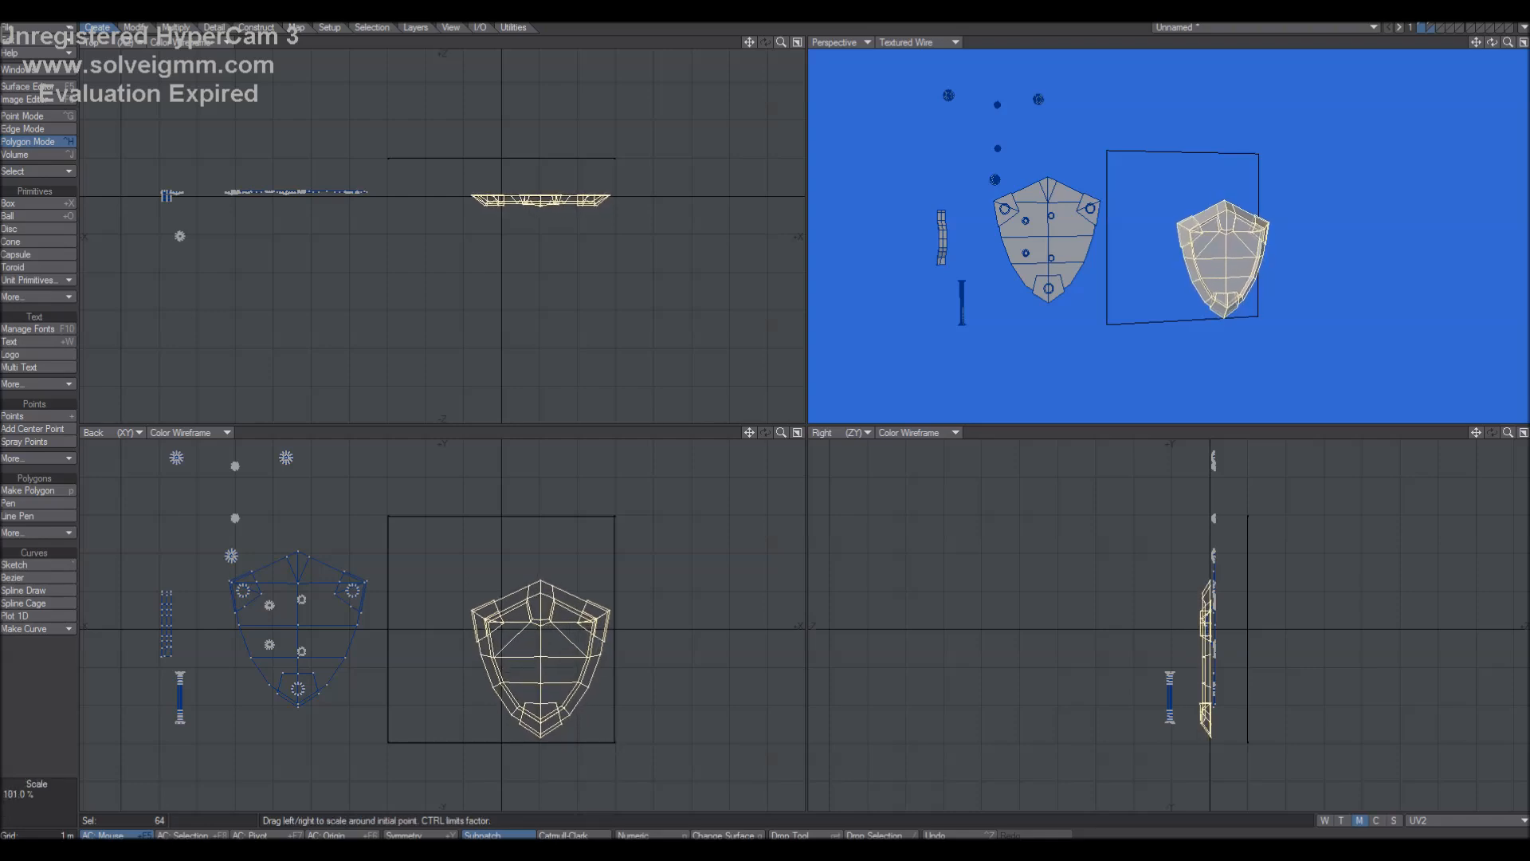
pyautogui.press('space')
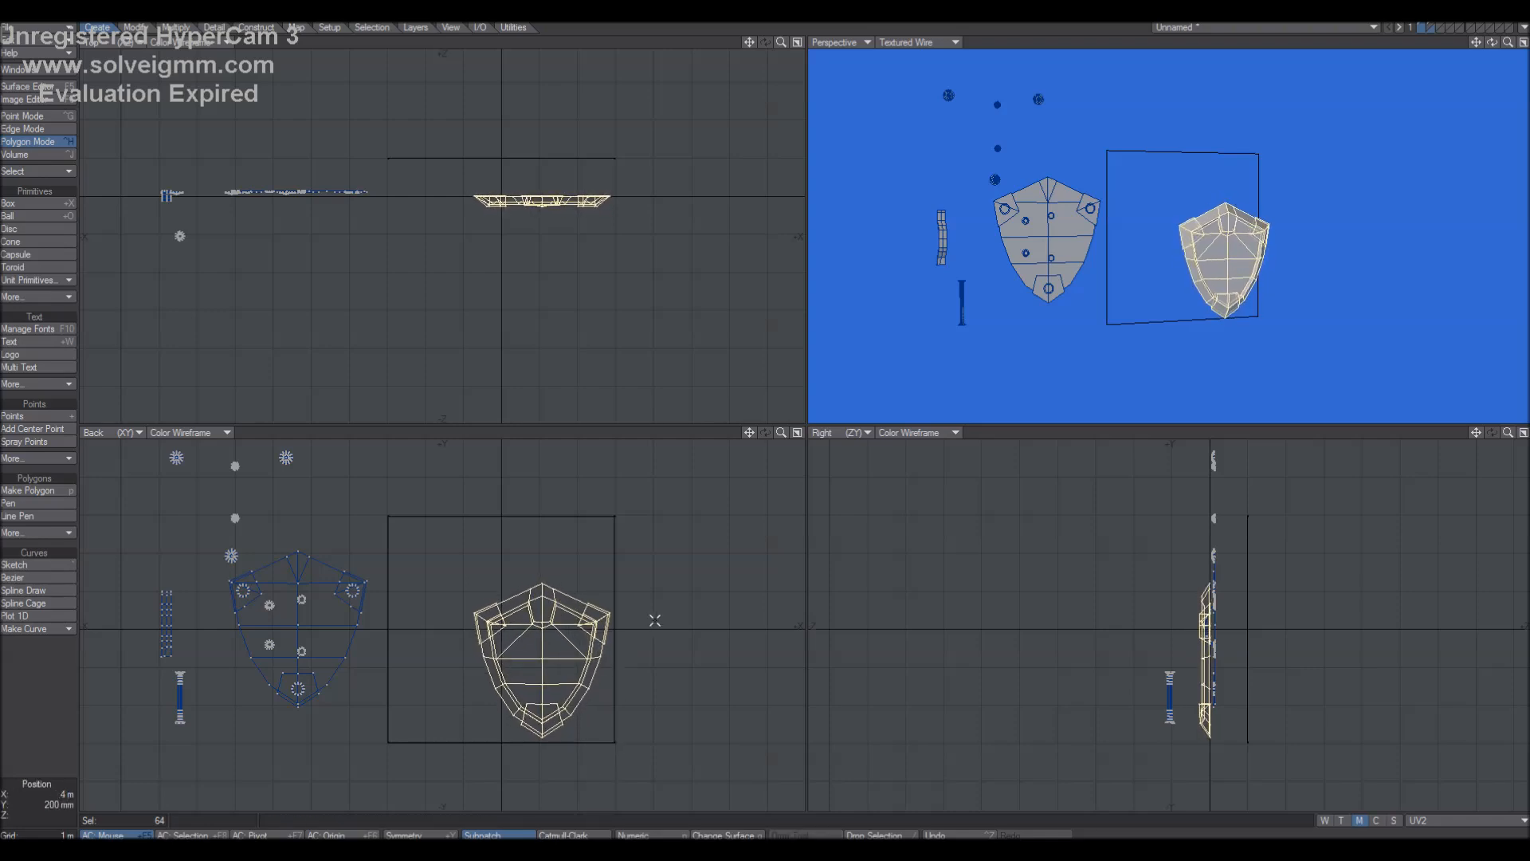
# Move the flat shield piece with the rivet rings into the square's upper-left corner and rotate it a quarter turn, tip facing right.
pyautogui.moveTo(638, 542)
pyautogui.mouseDown(button='right')
pyautogui.moveTo(441, 596)
pyautogui.moveTo(292, 546)
pyautogui.moveTo(342, 717)
pyautogui.moveTo(400, 596)
pyautogui.mouseUp(button='right')
pyautogui.press('t')
pyautogui.moveTo(404, 620); pyautogui.dragTo(559, 588)
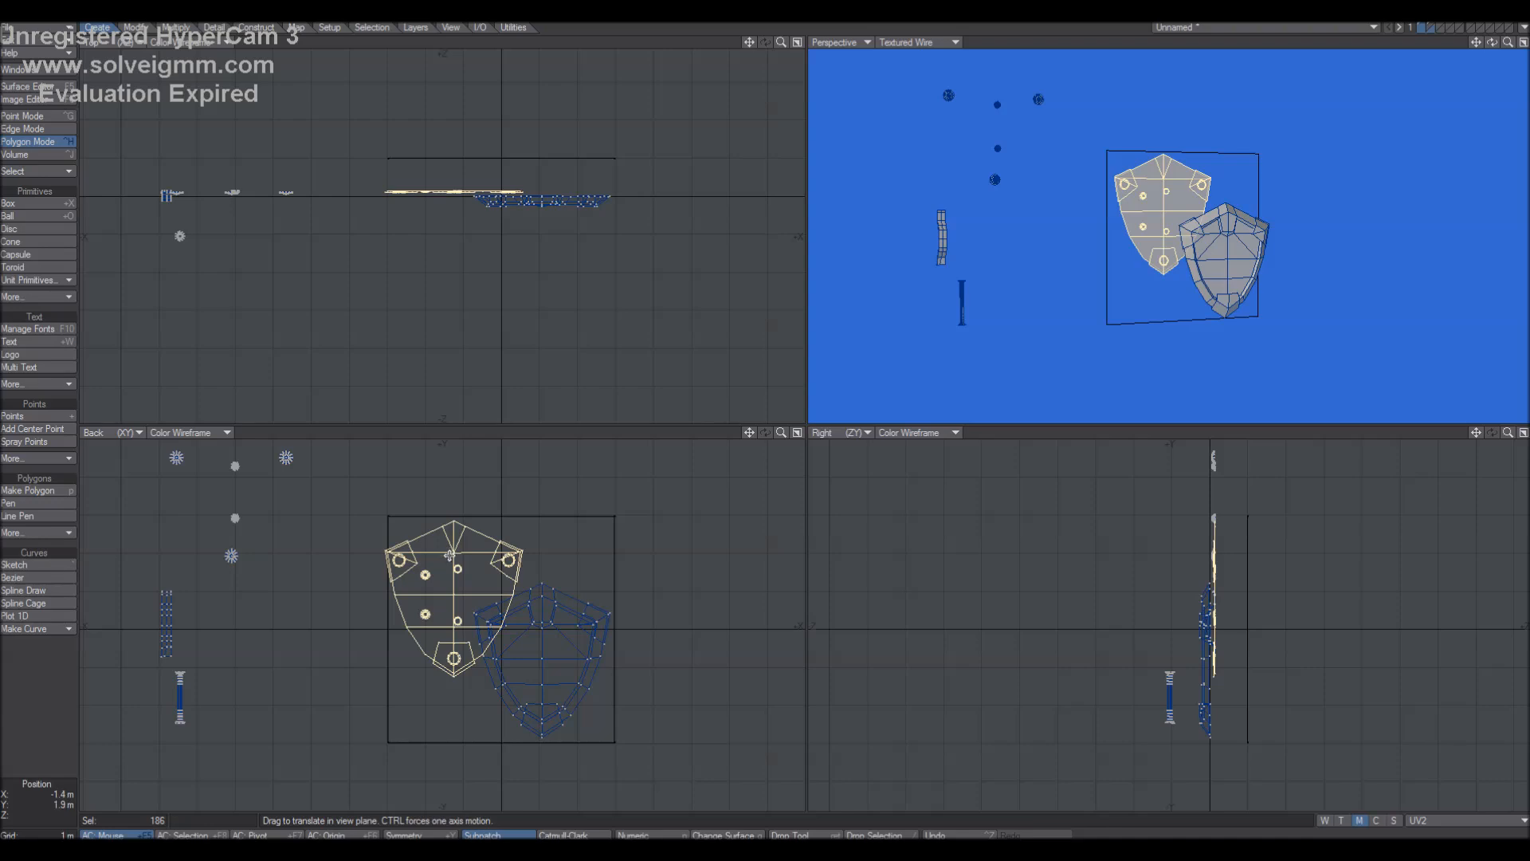
pyautogui.press('y')
pyautogui.moveTo(457, 569); pyautogui.dragTo(401, 544)
# Scale the rotated shield piece down slightly so it fits inside the square's upper-left corner, and deselect it.
pyautogui.hotkey('shift', 'h')
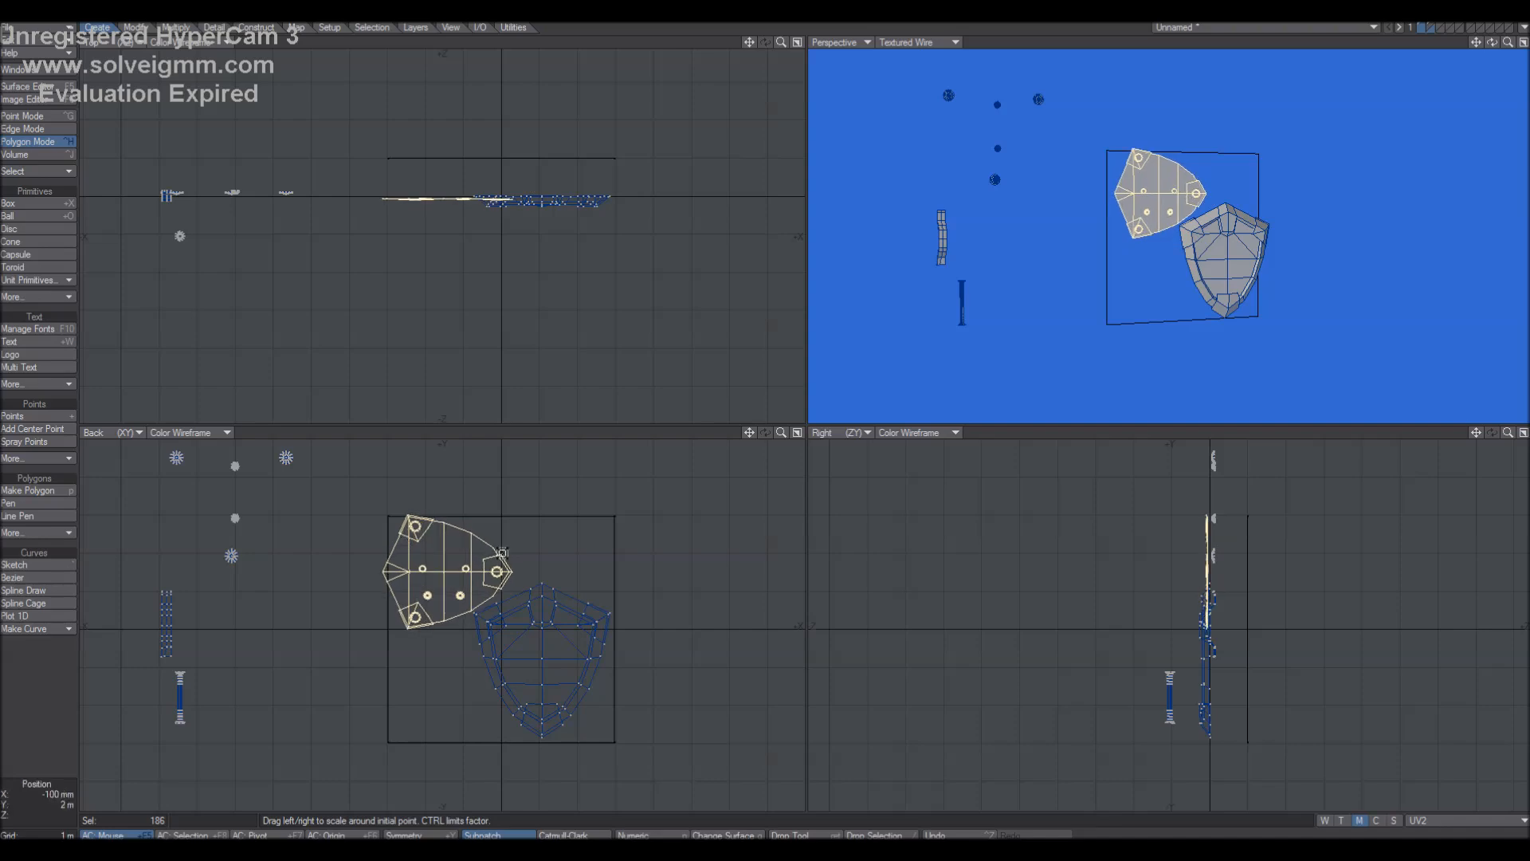
pyautogui.moveTo(510, 567); pyautogui.dragTo(508, 567)
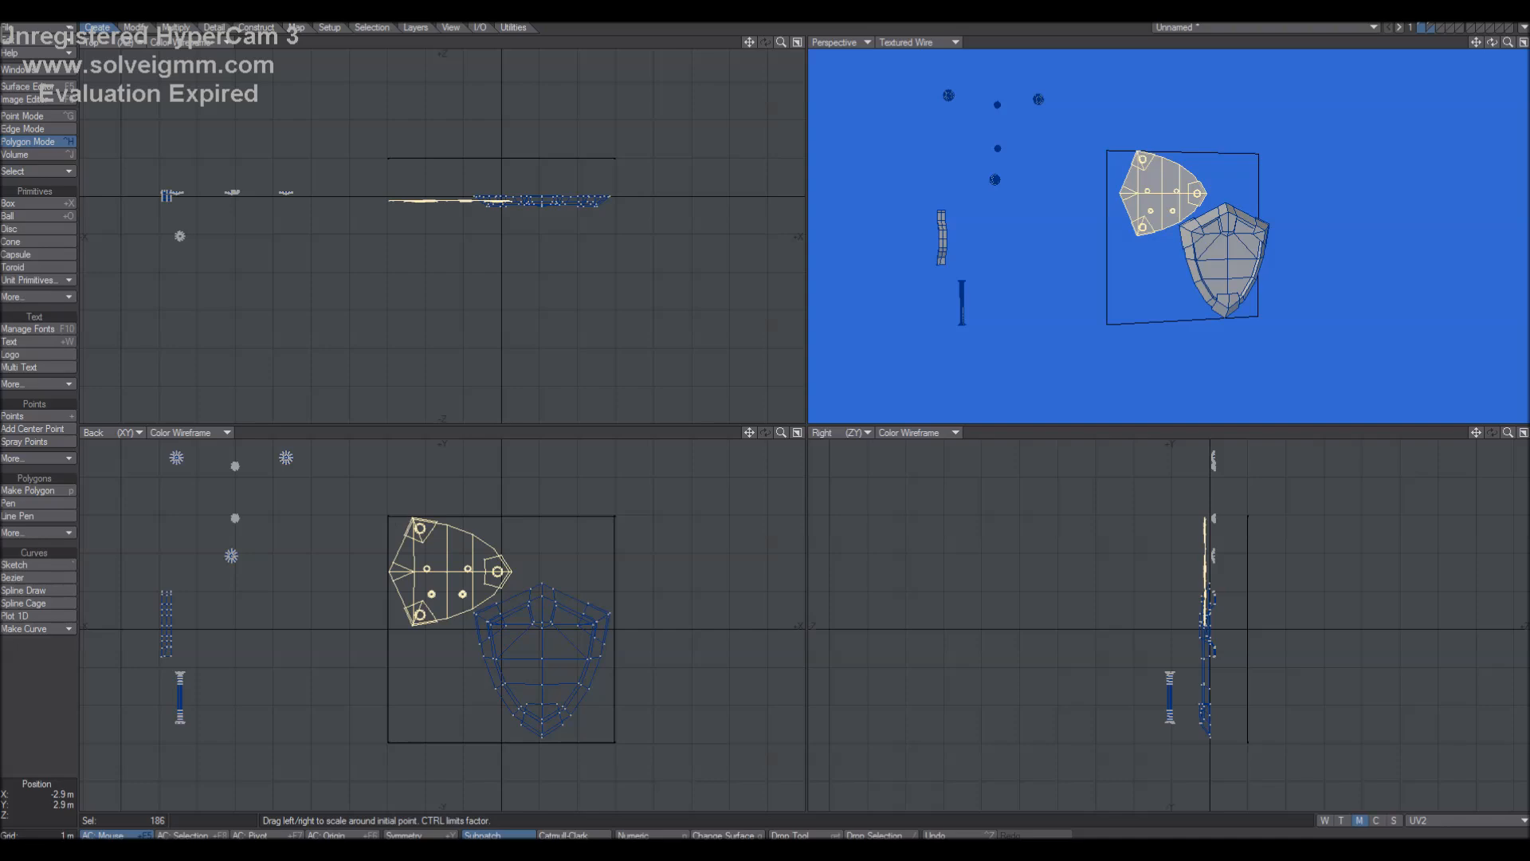
pyautogui.moveTo(390, 518); pyautogui.dragTo(392, 518)
pyautogui.press('space')
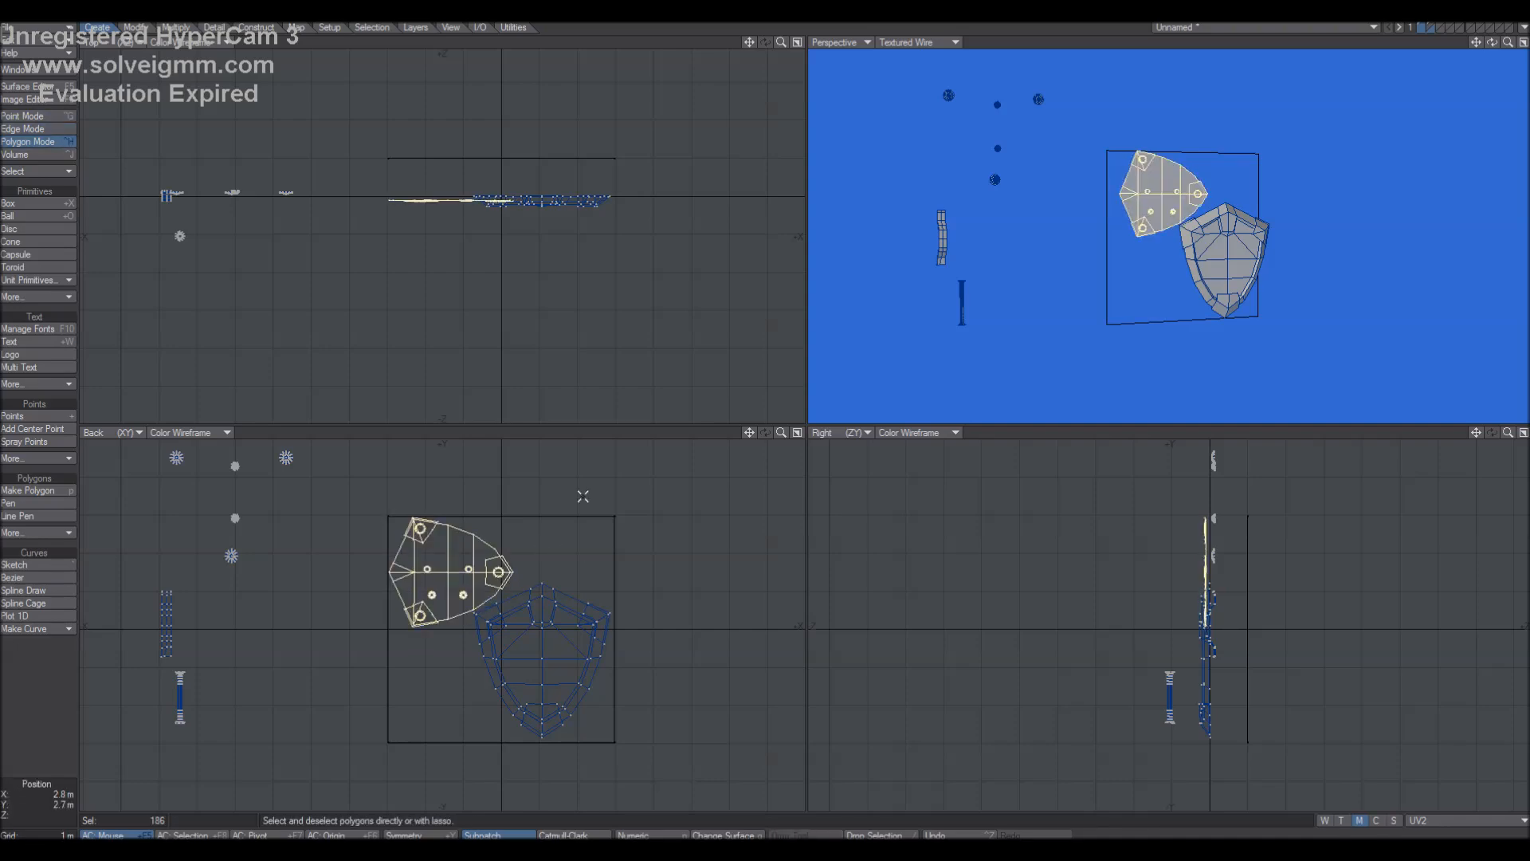
pyautogui.press('/')
# Select the straightened handle, move it into the square beside the rimmed shield piece, enlarge it to fit, and deselect.
pyautogui.moveTo(1492, 42); pyautogui.dragTo(1475, 42)
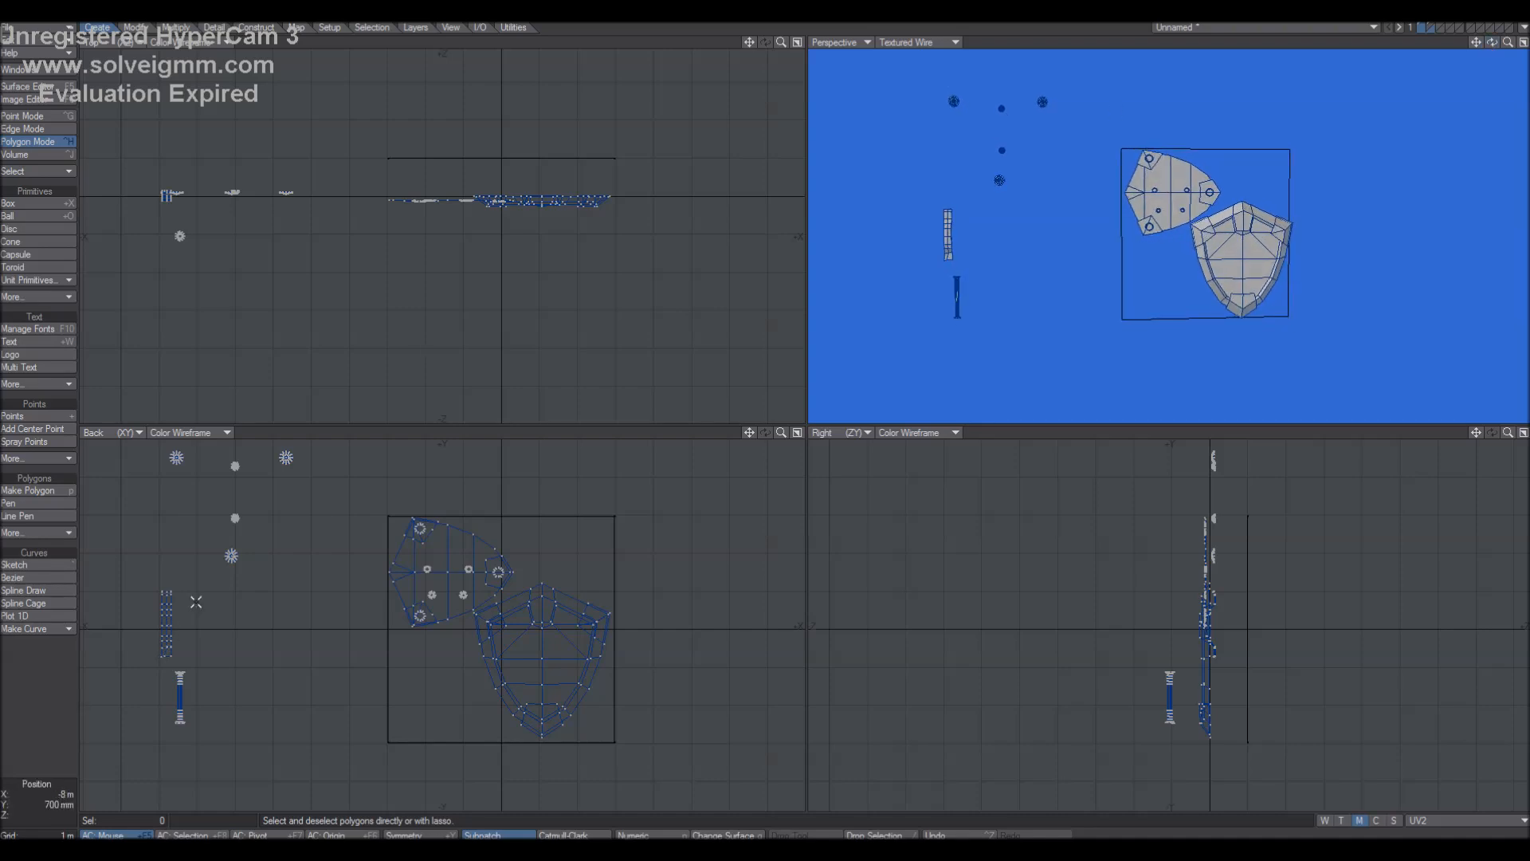
pyautogui.moveTo(189, 664); pyautogui.dragTo(195, 790, button='right')
pyautogui.press('t')
pyautogui.moveTo(256, 710); pyautogui.dragTo(582, 692)
pyautogui.hotkey('shift', 'h')
pyautogui.press('h')
pyautogui.press('t')
pyautogui.press('Return')
pyautogui.moveTo(489, 618); pyautogui.dragTo(530, 625, button='right')
# Select the strap, move it into the square's lower-left corner beside the handle, stretch it, and deselect.
pyautogui.moveTo(192, 584)
pyautogui.mouseDown(button='right')
pyautogui.moveTo(97, 669)
pyautogui.moveTo(266, 572)
pyautogui.mouseUp(button='right')
pyautogui.press('t')
pyautogui.moveTo(233, 619)
pyautogui.mouseDown()
pyautogui.moveTo(472, 684)
pyautogui.moveTo(415, 659)
pyautogui.moveTo(433, 661)
pyautogui.mouseUp()
pyautogui.press('h')
pyautogui.press('space')
pyautogui.moveTo(468, 633)
pyautogui.mouseDown(button='right')
pyautogui.moveTo(396, 615)
pyautogui.moveTo(456, 761)
pyautogui.mouseUp(button='right')
pyautogui.click(465, 694)
pyautogui.press('/')
# Select the whole strap again and stretch it to fill the space between the square's edge and the handle.
pyautogui.click(419, 687)
pyautogui.press(']')
pyautogui.press('h')
pyautogui.moveTo(405, 674)
pyautogui.mouseDown()
pyautogui.moveTo(428, 661)
pyautogui.moveTo(410, 642)
pyautogui.moveTo(414, 673)
pyautogui.mouseUp()
pyautogui.moveTo(431, 734); pyautogui.dragTo(436, 729)
pyautogui.press('space')
pyautogui.moveTo(482, 708)
pyautogui.mouseDown(button='right')
pyautogui.moveTo(335, 693)
pyautogui.moveTo(407, 757)
pyautogui.mouseUp(button='right')
pyautogui.moveTo(559, 667)
pyautogui.mouseDown()
pyautogui.moveTo(573, 655)
pyautogui.moveTo(526, 653)
pyautogui.mouseUp()
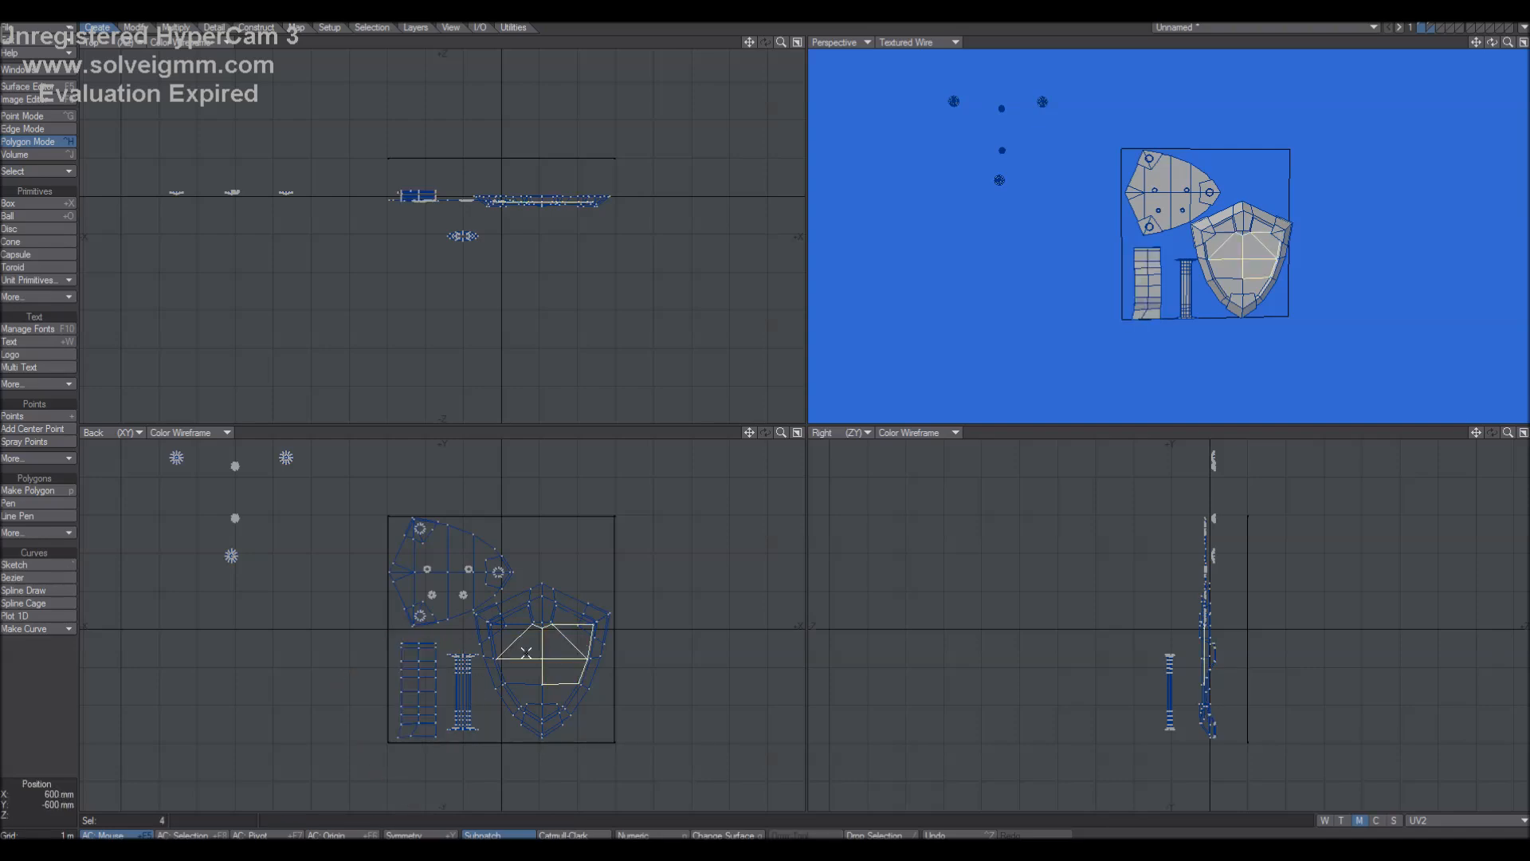
pyautogui.press('Delete')
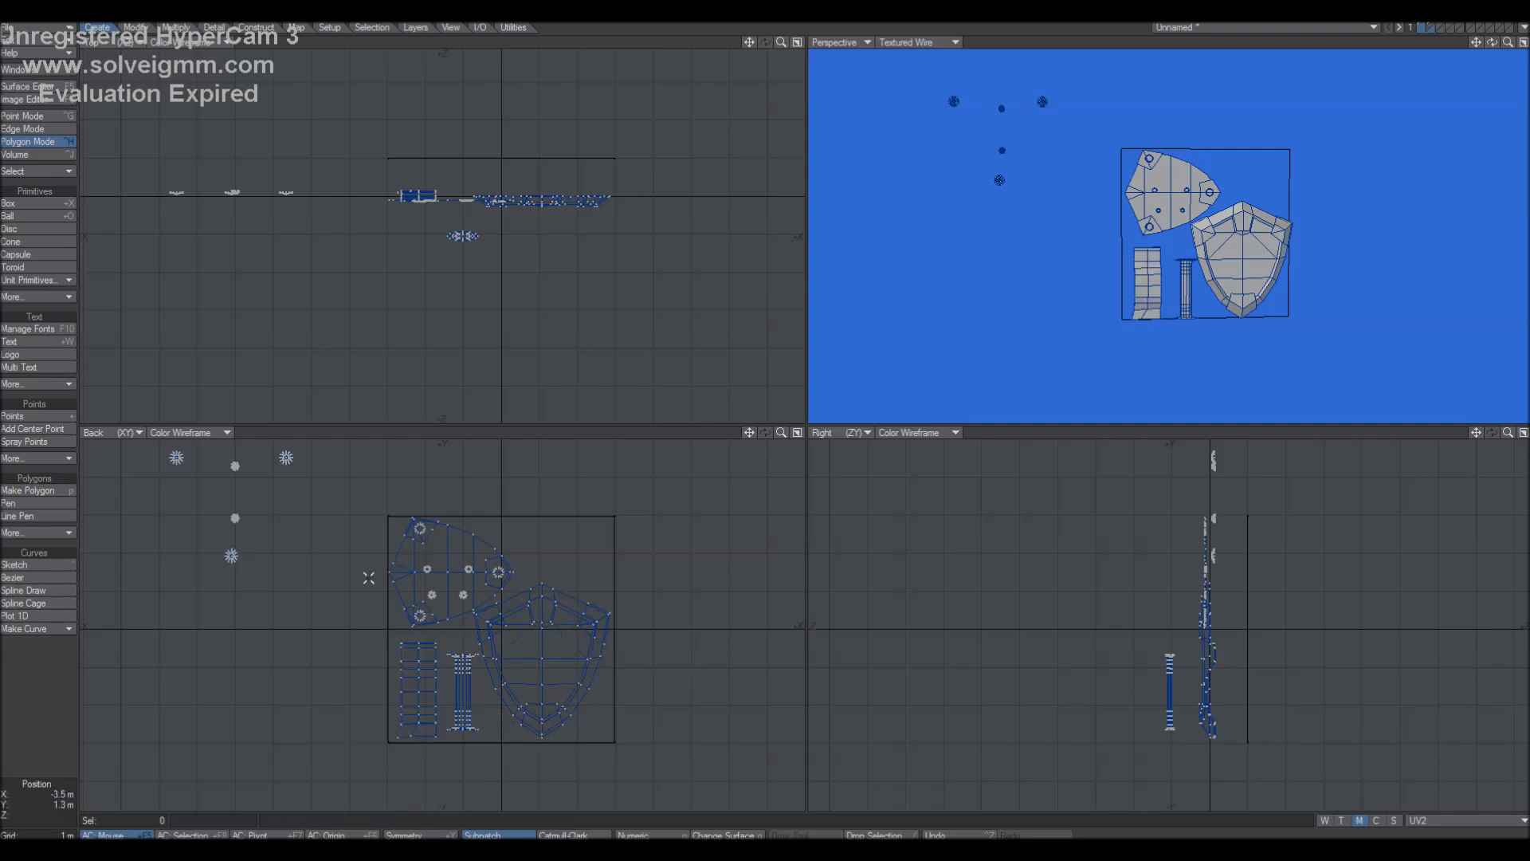
pyautogui.moveTo(1492, 41)
pyautogui.mouseDown()
pyautogui.moveTo(1508, 42)
pyautogui.moveTo(1492, 46)
pyautogui.mouseUp()
# Select the whole handle, move it back in depth into line with the other laid-out pieces, and deselect.
pyautogui.moveTo(462, 674); pyautogui.dragTo(482, 661)
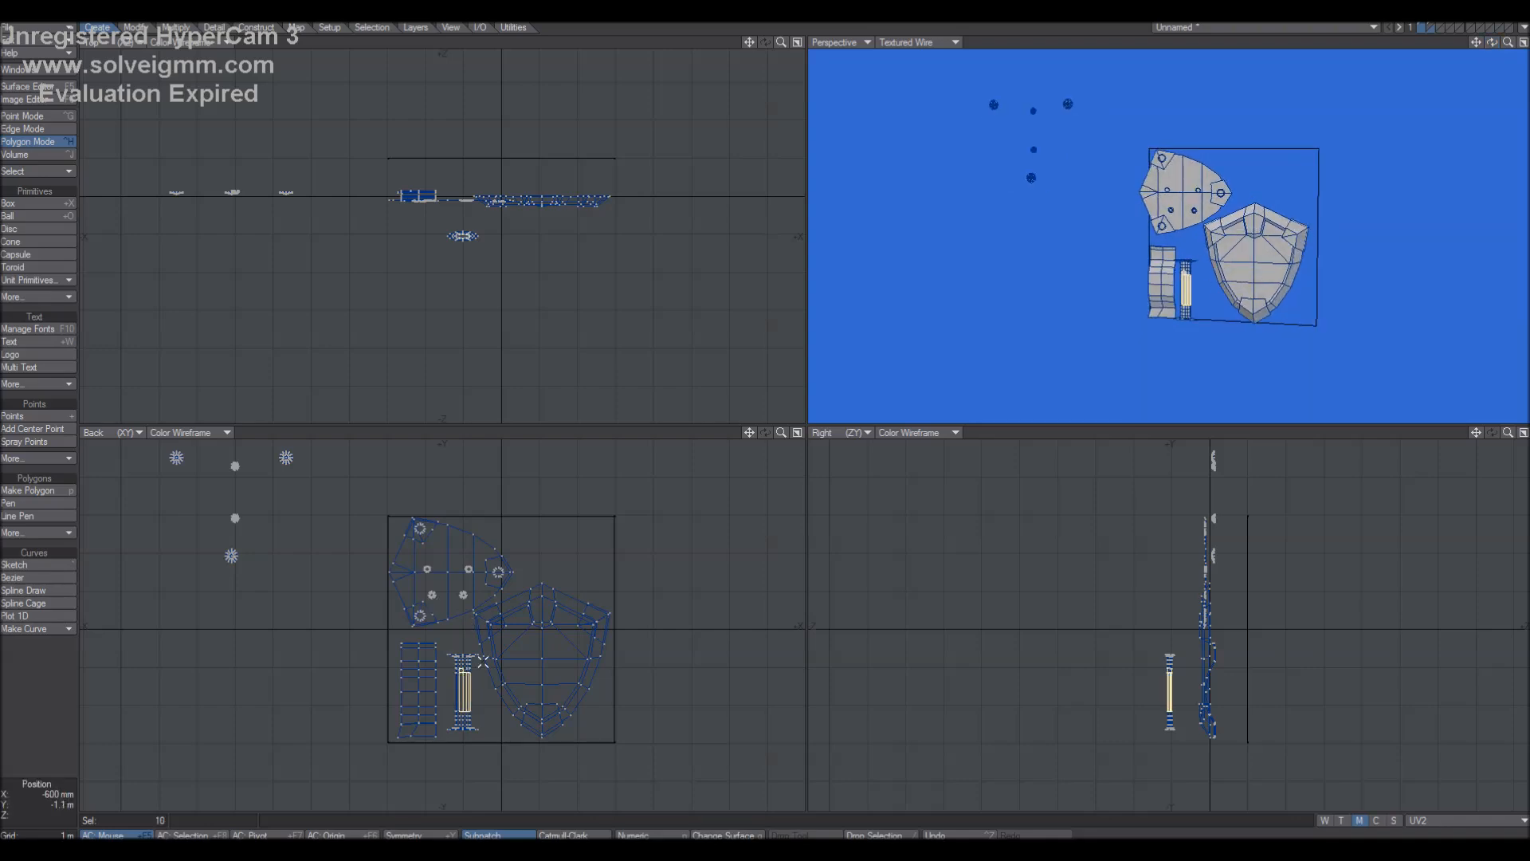
pyautogui.press(']')
pyautogui.press('t')
pyautogui.moveTo(982, 653); pyautogui.dragTo(1021, 652)
pyautogui.press('space')
pyautogui.press('/')
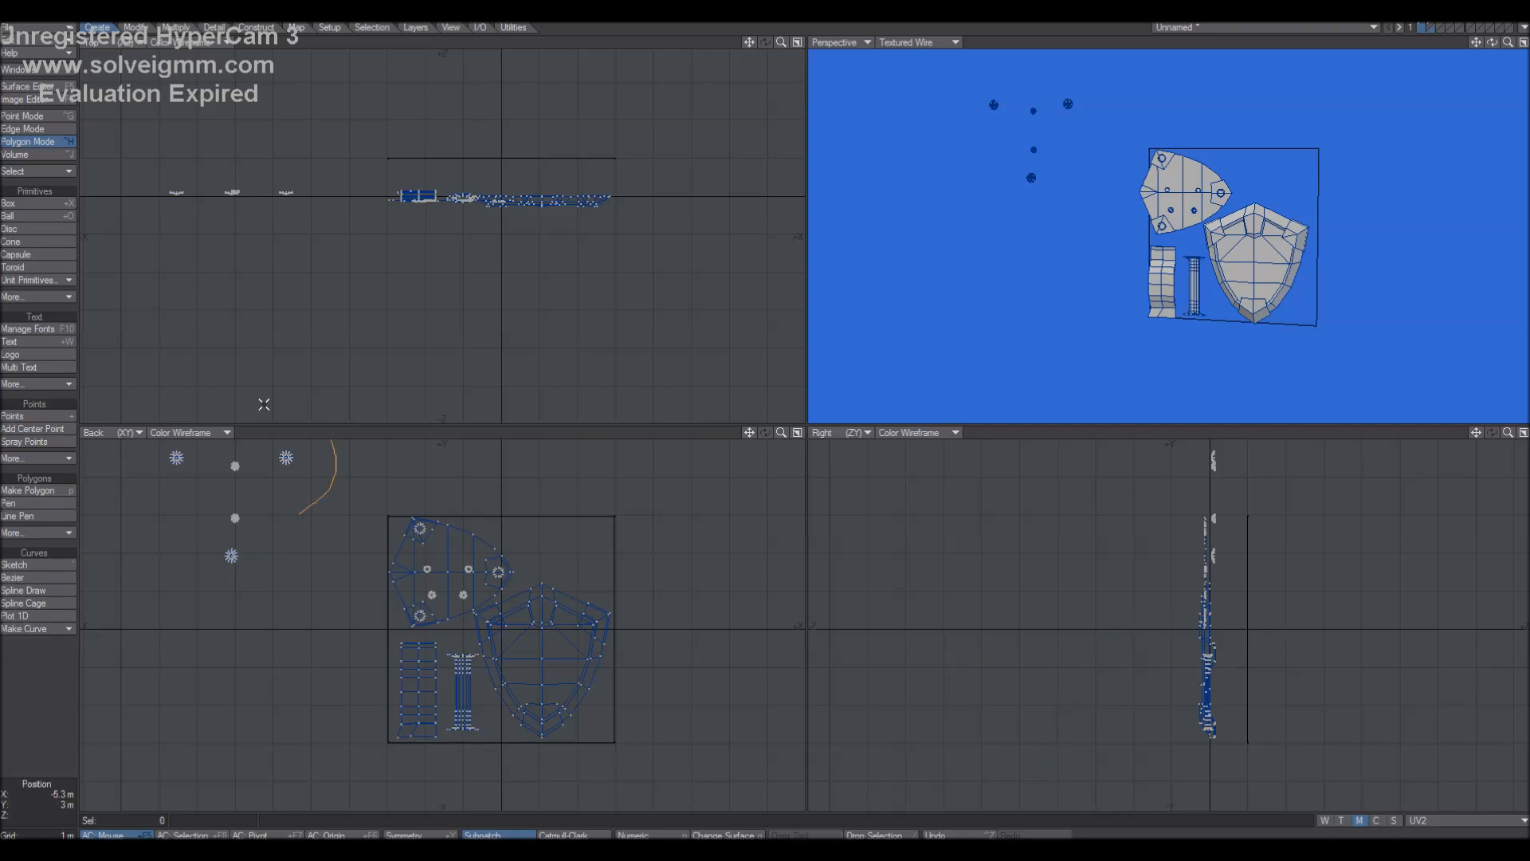
# Move two of the large rivets beside the third so that all three large rivets form a close horizontal row.
pyautogui.press('2')
pyautogui.press('a')
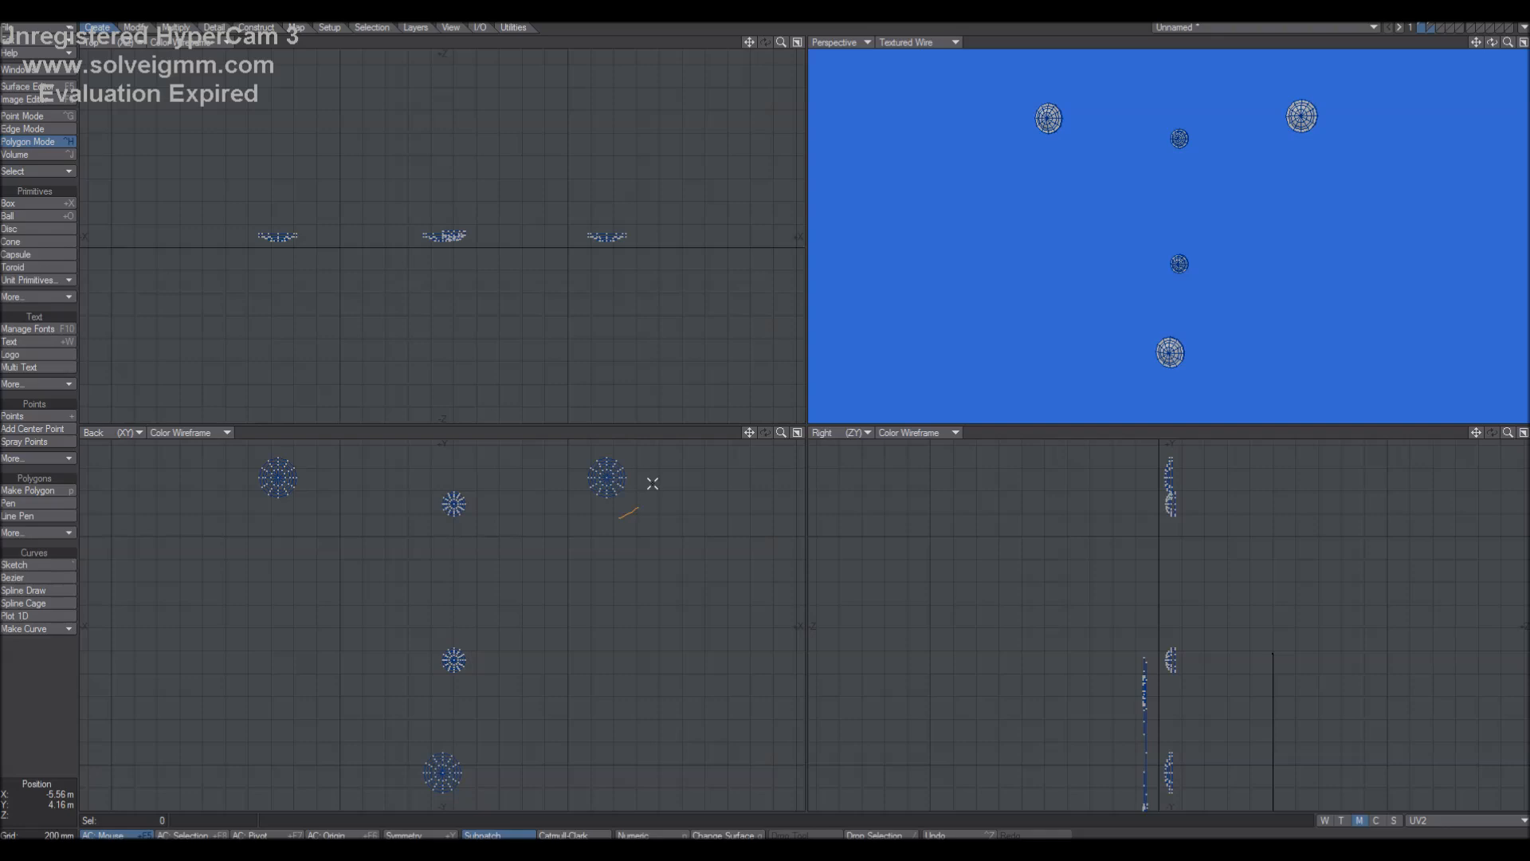
pyautogui.moveTo(645, 478); pyautogui.dragTo(632, 536, button='right')
pyautogui.press('t')
pyautogui.moveTo(665, 512); pyautogui.dragTo(344, 513)
pyautogui.press('Return')
pyautogui.moveTo(357, 514)
pyautogui.mouseDown(button='right')
pyautogui.moveTo(382, 601)
pyautogui.moveTo(510, 529)
pyautogui.mouseUp(button='right')
pyautogui.moveTo(506, 760); pyautogui.dragTo(522, 767, button='right')
pyautogui.press('t')
pyautogui.moveTo(522, 767); pyautogui.dragTo(444, 474)
pyautogui.press('Return')
pyautogui.moveTo(423, 542)
pyautogui.mouseDown(button='right')
pyautogui.moveTo(437, 525)
pyautogui.moveTo(478, 573)
pyautogui.mouseUp(button='right')
# Move the upper small rivet below the last large rivet in the row and scale it up to about the same size.
pyautogui.moveTo(536, 501); pyautogui.dragTo(434, 550, button='right')
pyautogui.press('t')
pyautogui.moveTo(434, 550); pyautogui.dragTo(344, 566)
pyautogui.hotkey('shift', 'h')
pyautogui.moveTo(364, 507); pyautogui.dragTo(411, 500)
pyautogui.press('Return')
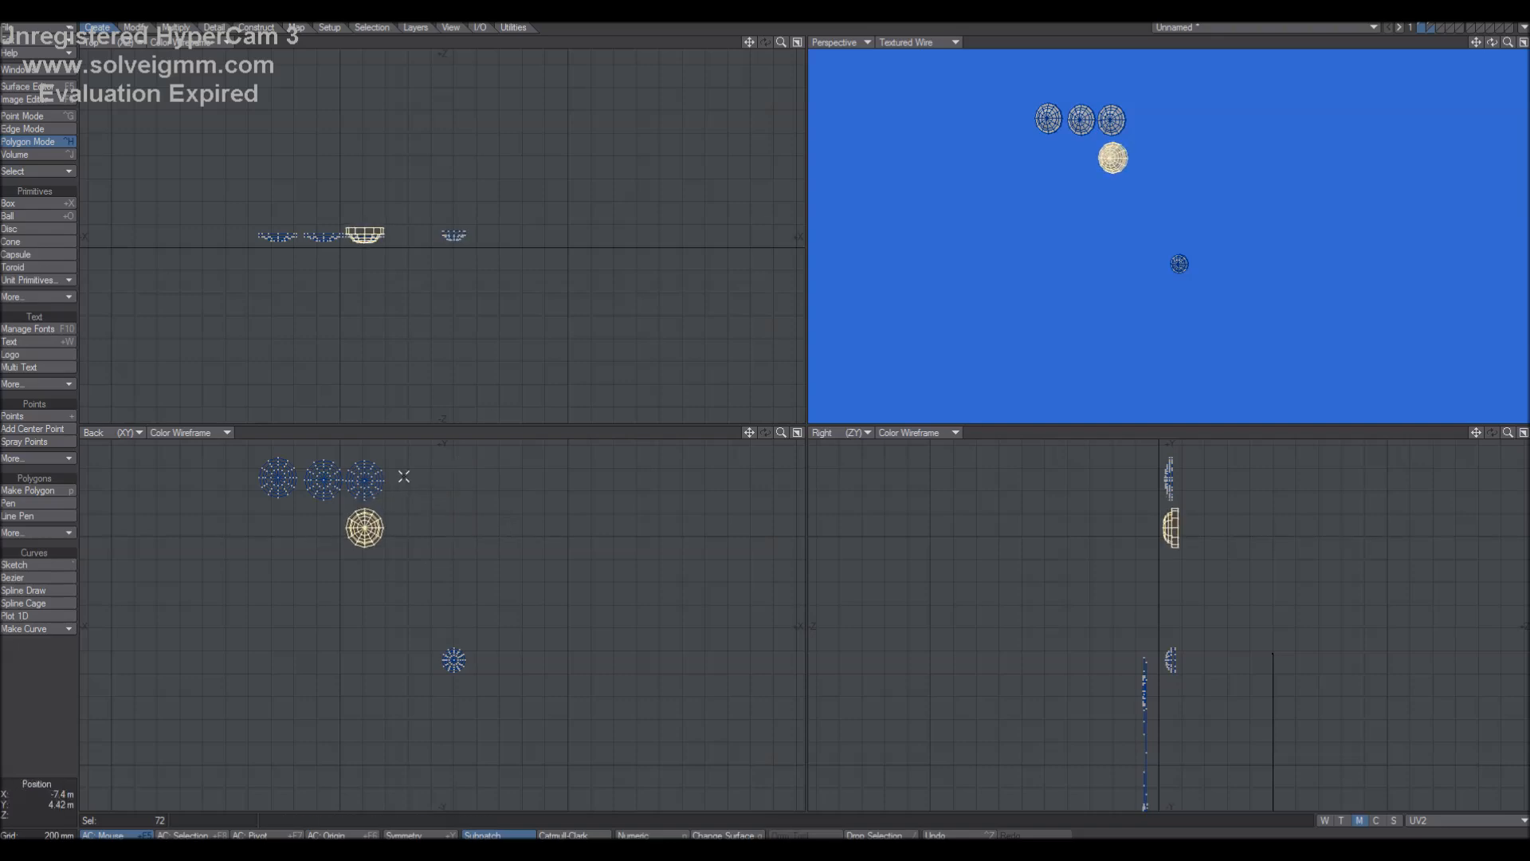
pyautogui.moveTo(404, 476); pyautogui.dragTo(389, 586, button='right')
# Move the remaining small rivet into the second row next to the enlarged one and scale it up to match.
pyautogui.moveTo(502, 632); pyautogui.dragTo(533, 686, button='right')
pyautogui.press('t')
pyautogui.moveTo(454, 660)
pyautogui.mouseDown()
pyautogui.moveTo(340, 529)
pyautogui.moveTo(319, 528)
pyautogui.moveTo(334, 501)
pyautogui.moveTo(363, 504)
pyautogui.mouseUp()
pyautogui.hotkey('shift', 'h')
pyautogui.press('Return')
# Select all five rivets, move them into the square's upper-right corner, and enlarge them to fill the free space above the shield.
pyautogui.moveTo(364, 486)
pyautogui.mouseDown(button='right')
pyautogui.moveTo(495, 484)
pyautogui.moveTo(290, 619)
pyautogui.moveTo(435, 594)
pyautogui.mouseUp(button='right')
pyautogui.press('a')
pyautogui.press('t')
pyautogui.moveTo(422, 580); pyautogui.dragTo(797, 645)
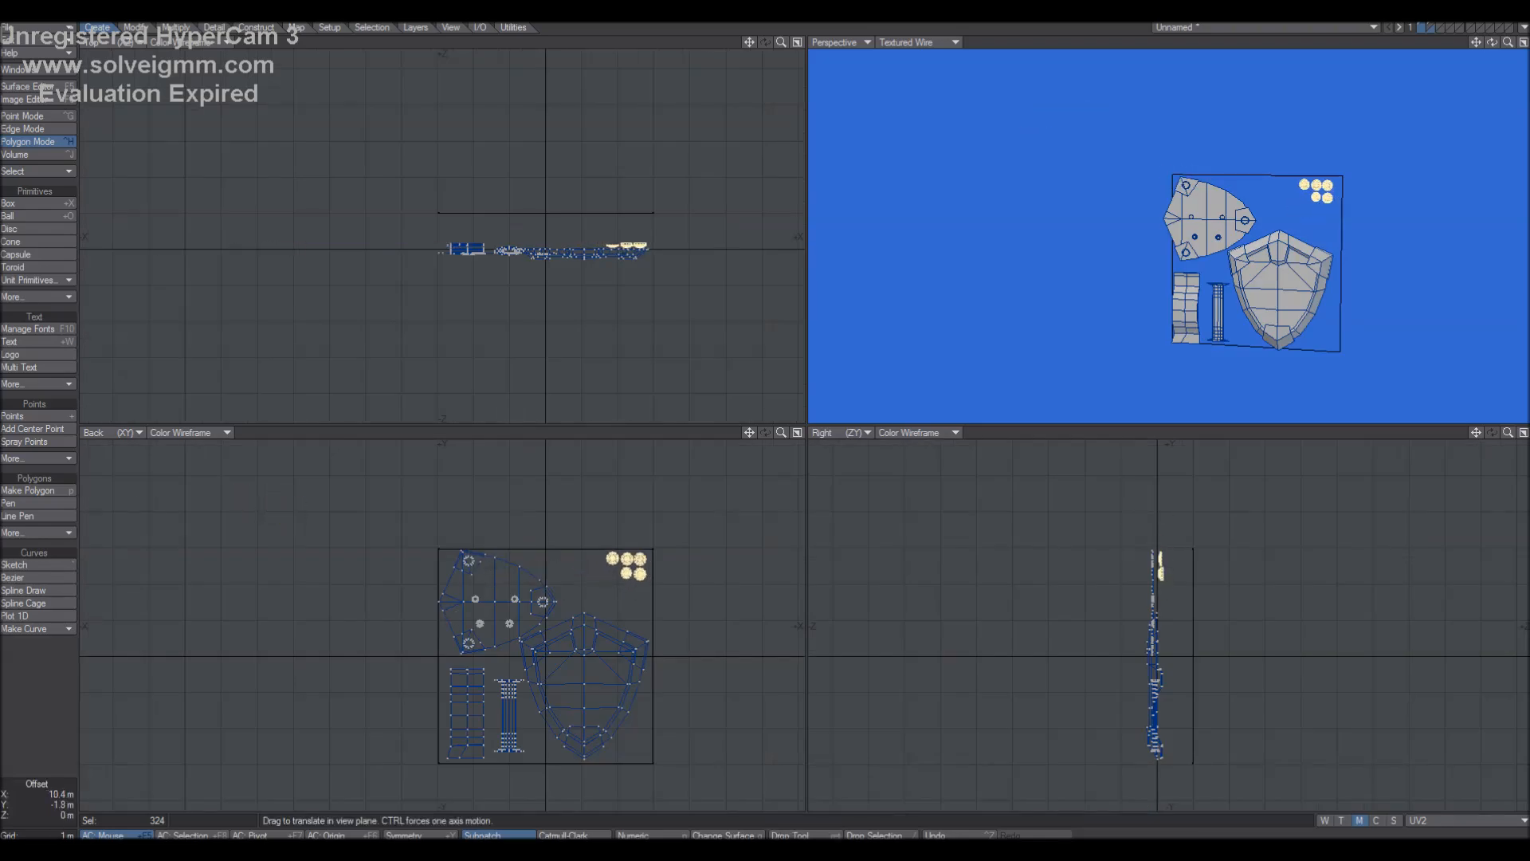
pyautogui.press('h')
pyautogui.moveTo(650, 551); pyautogui.dragTo(754, 551)
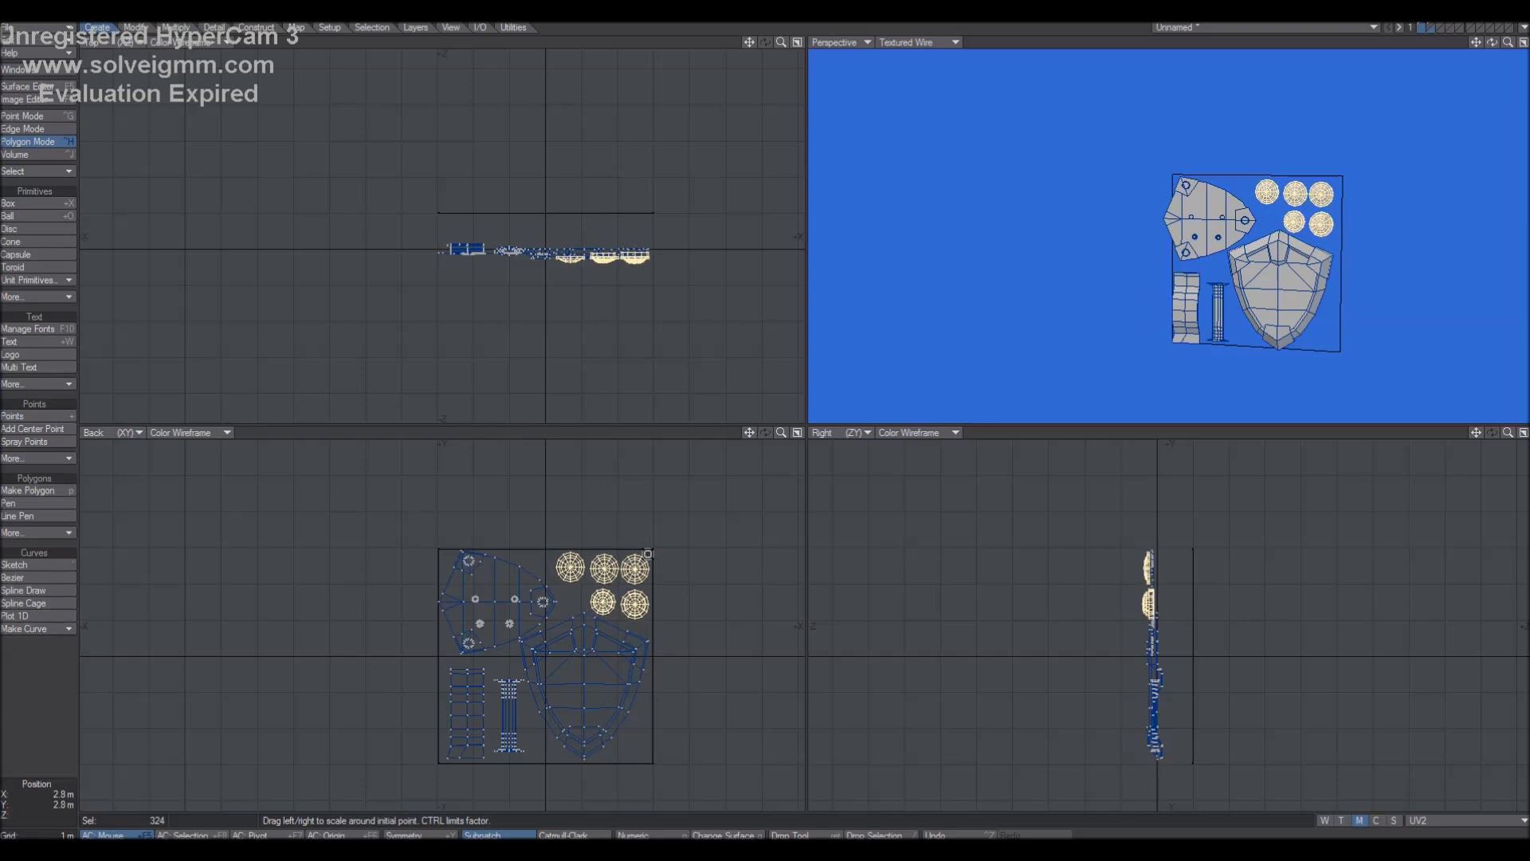
# Try to move the middle large rivet of the upper row exactly over the outer one in the square's corner.
pyautogui.hotkey('shift', 'a')
pyautogui.press('space')
pyautogui.press('space')
pyautogui.press('space')
pyautogui.press('space')
pyautogui.click(75, 737)
pyautogui.moveTo(386, 547); pyautogui.dragTo(593, 537)
pyautogui.press(']')
pyautogui.press('t')
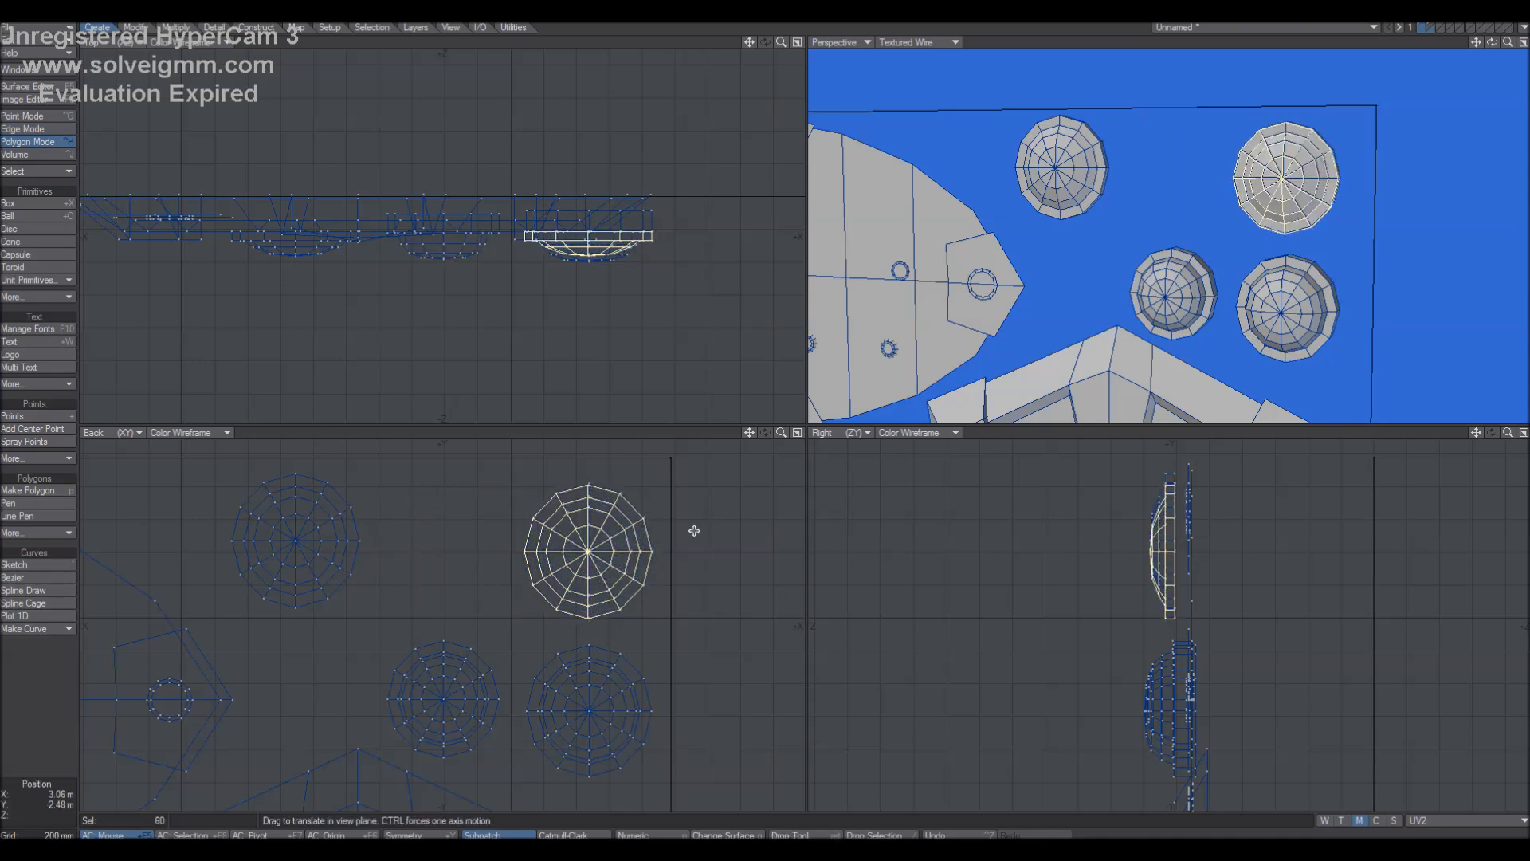
# Undo the rivet's move onto its neighbour and clear the rivet selection.
pyautogui.hotkey('ctrl', 'c')
pyautogui.hotkey('ctrl', 'z')
pyautogui.hotkey('ctrl', 'v')
pyautogui.press('space')
pyautogui.press('space')
pyautogui.press('space')
pyautogui.press('space')
pyautogui.moveTo(581, 492)
pyautogui.mouseDown(button='right')
pyautogui.moveTo(393, 468)
pyautogui.moveTo(636, 530)
pyautogui.mouseUp(button='right')
pyautogui.click(14, 729)
pyautogui.moveTo(1323, 315)
pyautogui.mouseDown()
pyautogui.moveTo(1168, 315)
pyautogui.moveTo(1065, 131)
pyautogui.moveTo(1029, 181)
pyautogui.mouseUp()
pyautogui.click(6, 765)
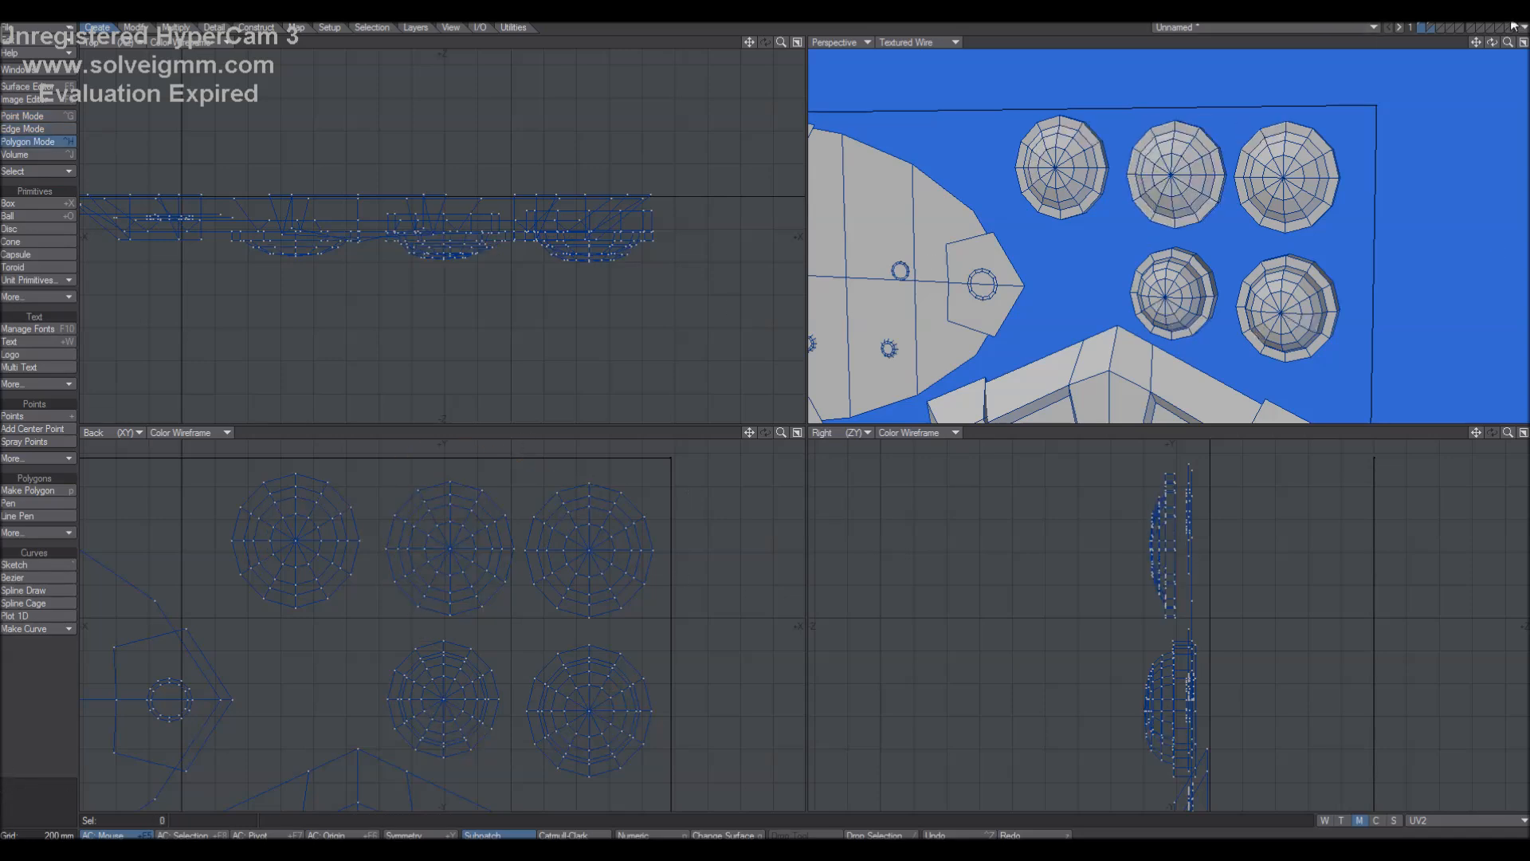
# Bring the square's layer into the foreground together with the layer of the packed shield pieces.
pyautogui.press('a')
pyautogui.moveTo(1492, 46); pyautogui.dragTo(1277, 309)
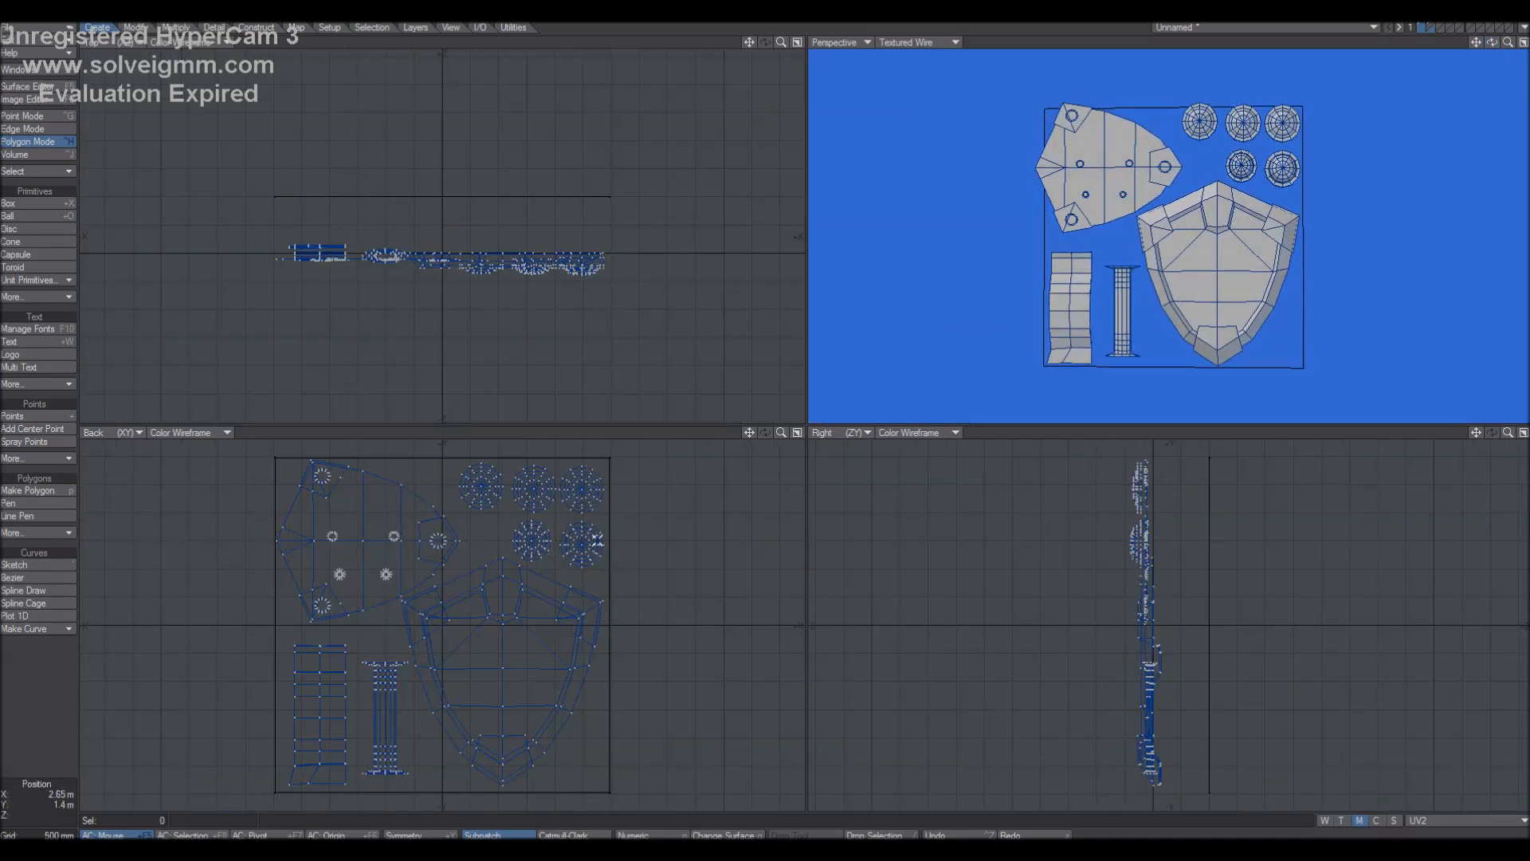
pyautogui.moveTo(1492, 45)
pyautogui.mouseDown()
pyautogui.moveTo(1355, 56)
pyautogui.moveTo(1522, 53)
pyautogui.moveTo(1510, 64)
pyautogui.moveTo(1500, 48)
pyautogui.mouseUp()
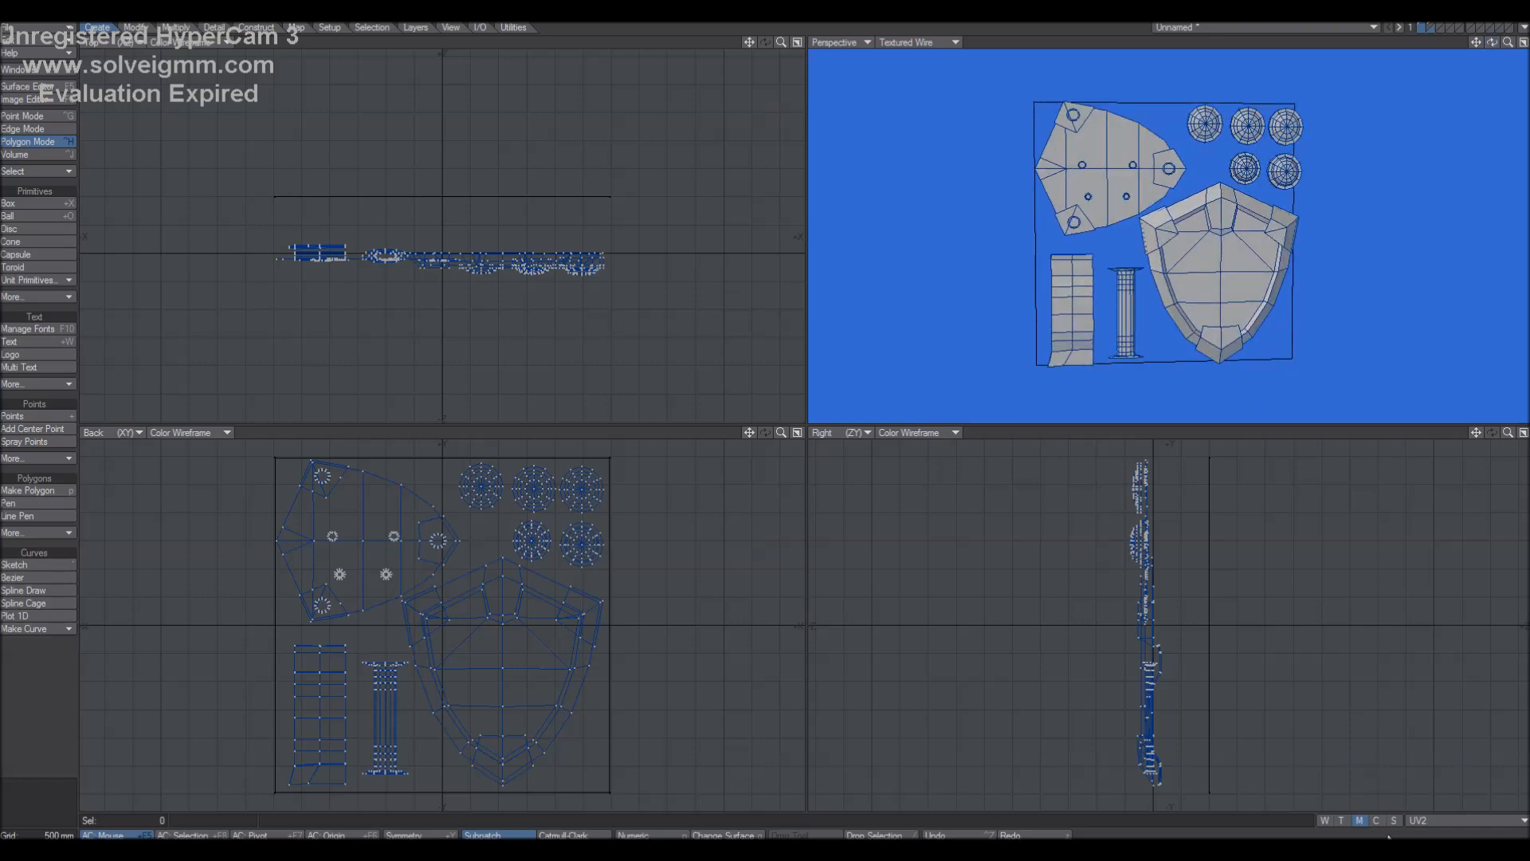
pyautogui.click(1430, 30)
pyautogui.moveTo(1489, 46)
pyautogui.mouseDown()
pyautogui.moveTo(1371, 49)
pyautogui.moveTo(1522, 49)
pyautogui.moveTo(1495, 46)
pyautogui.mouseUp()
pyautogui.click(32, 503)
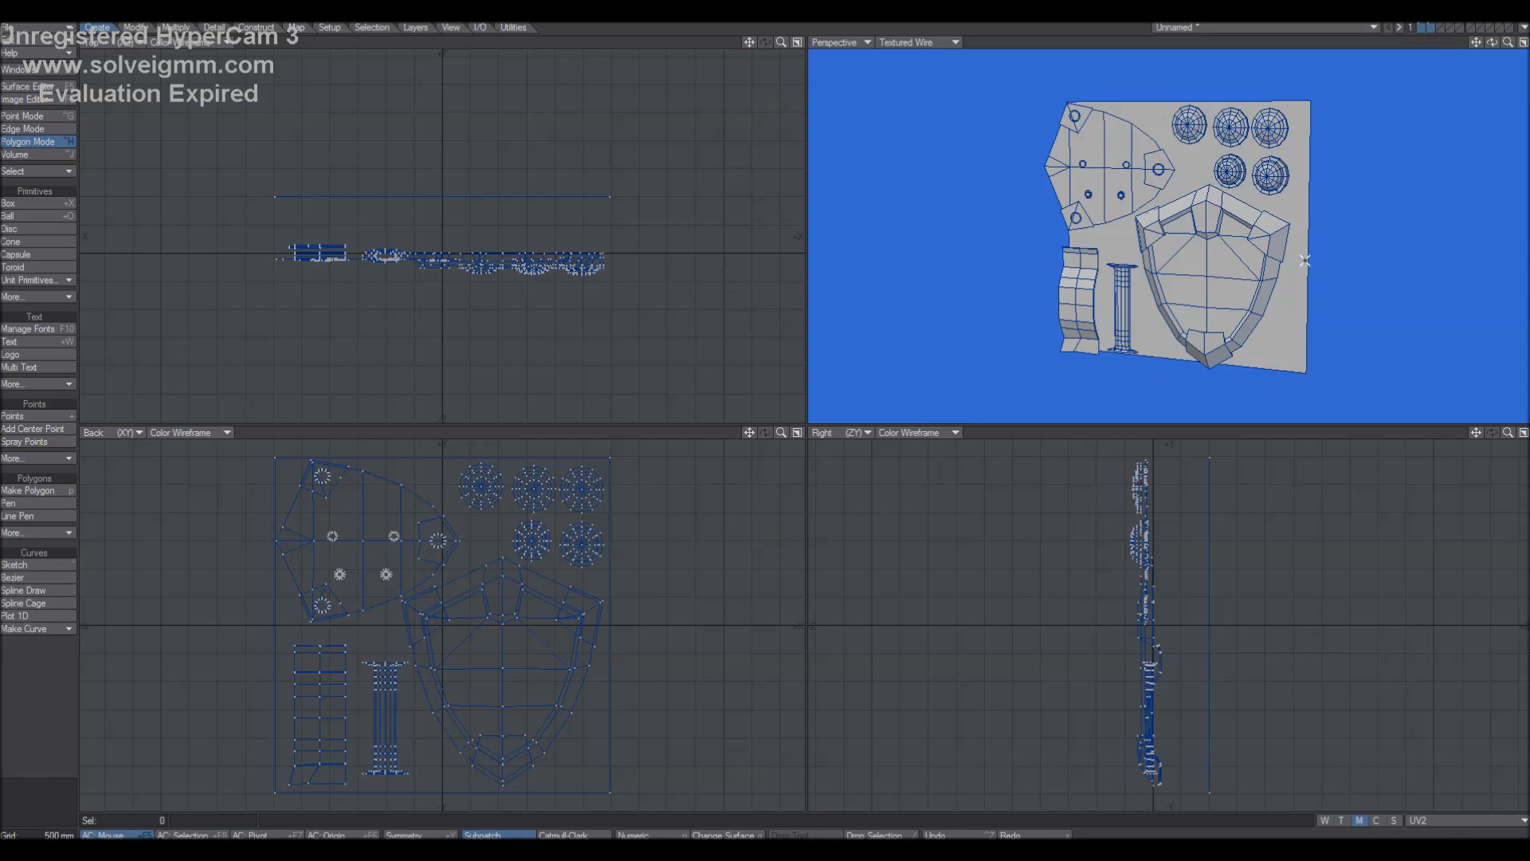
# Create a UV texture map named UVMAP with Planar mapping on the Z axis, Linear subpatch interpolation and Automatic settings.
pyautogui.click(1340, 821)
pyautogui.click(1447, 822)
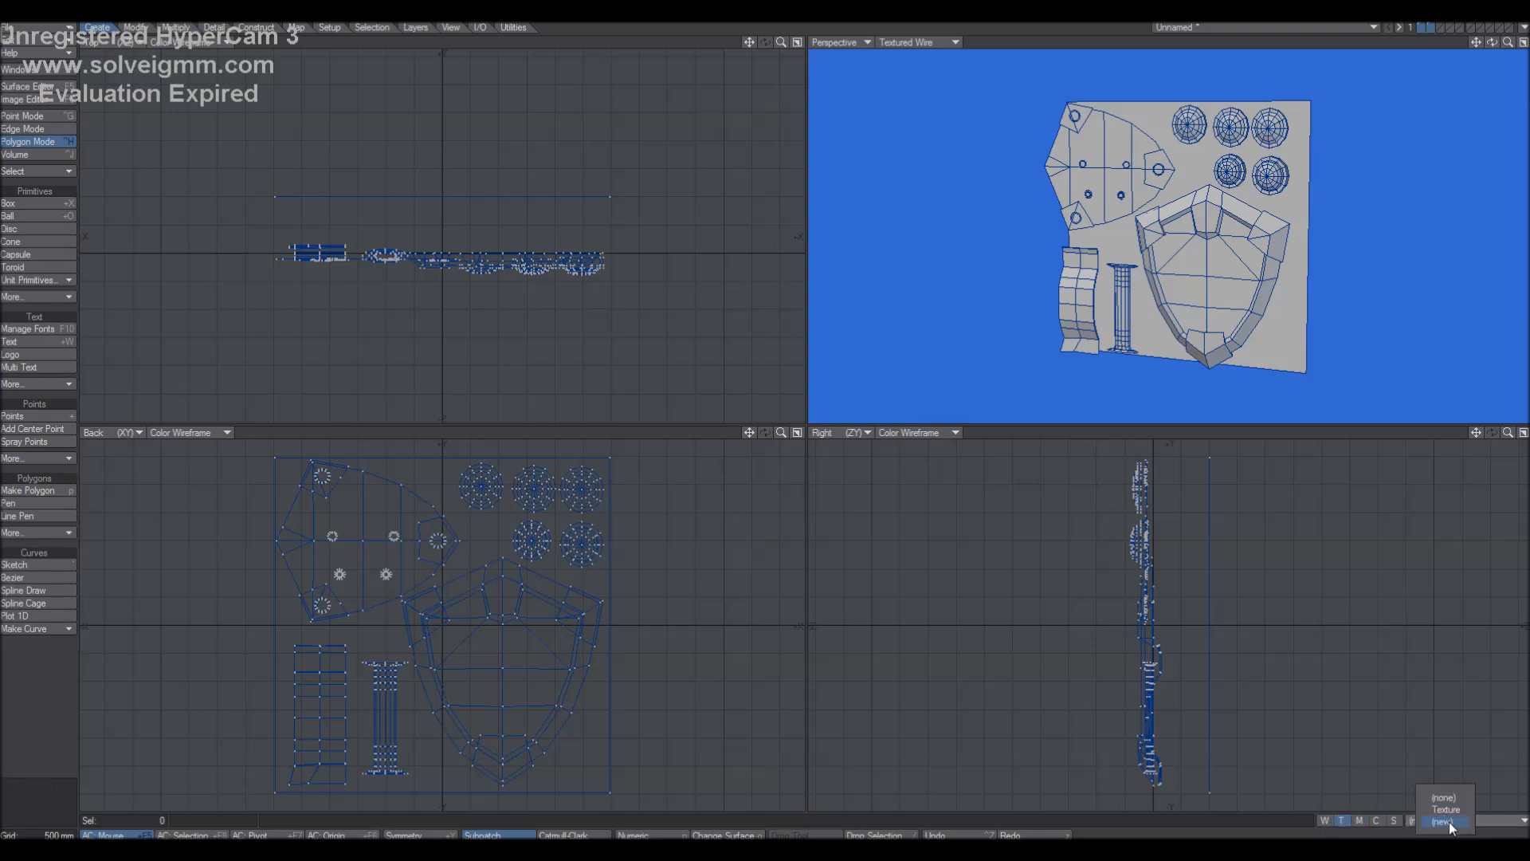
pyautogui.click(1444, 821)
pyautogui.write('UVMAP')
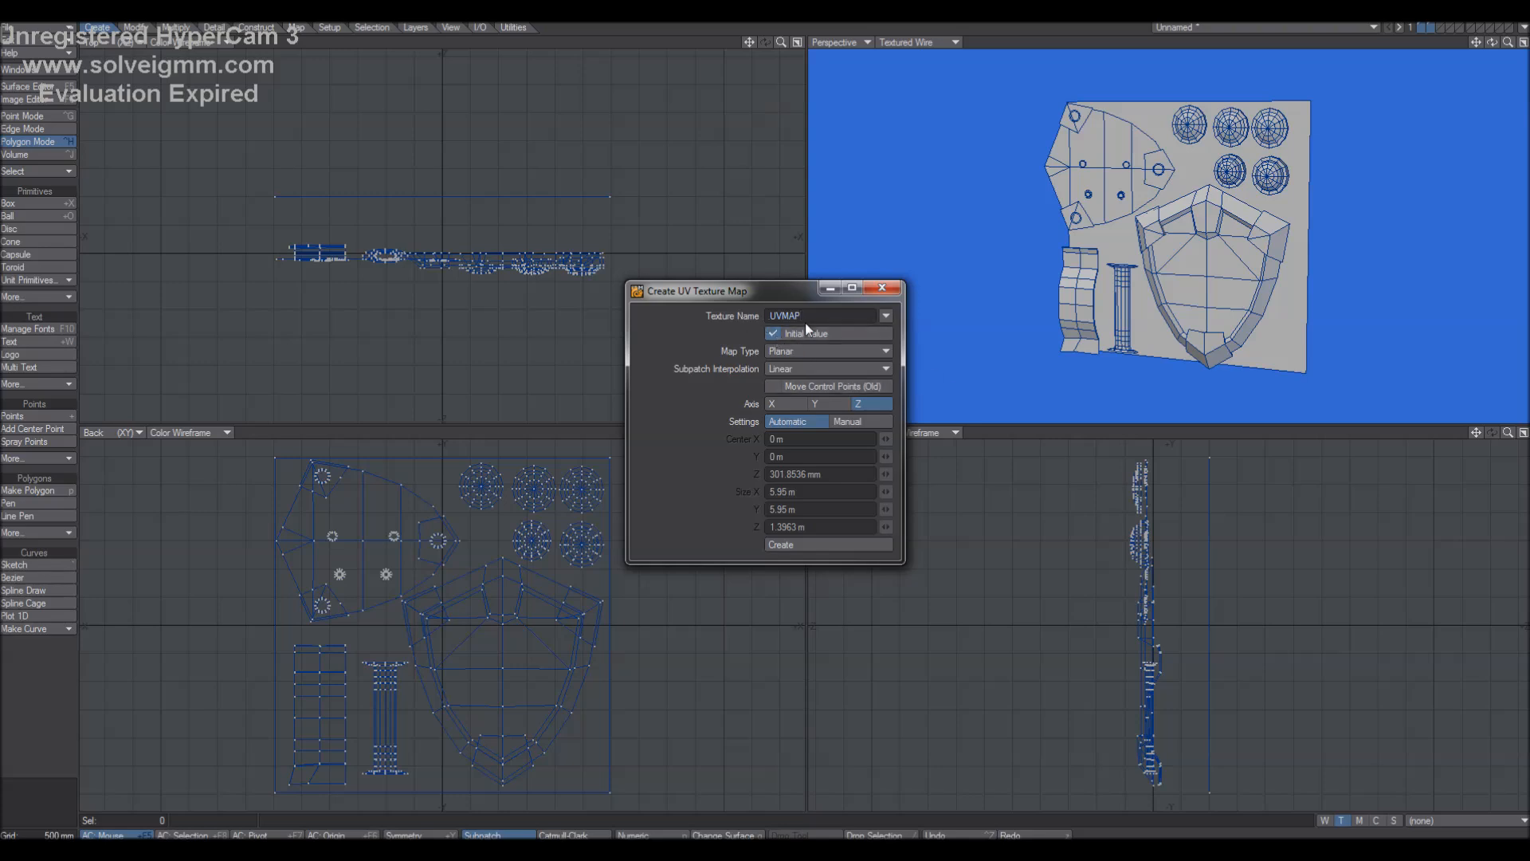
pyautogui.click(800, 355)
pyautogui.click(804, 357)
pyautogui.click(801, 369)
pyautogui.click(808, 372)
pyautogui.moveTo(1492, 41); pyautogui.dragTo(1283, 157)
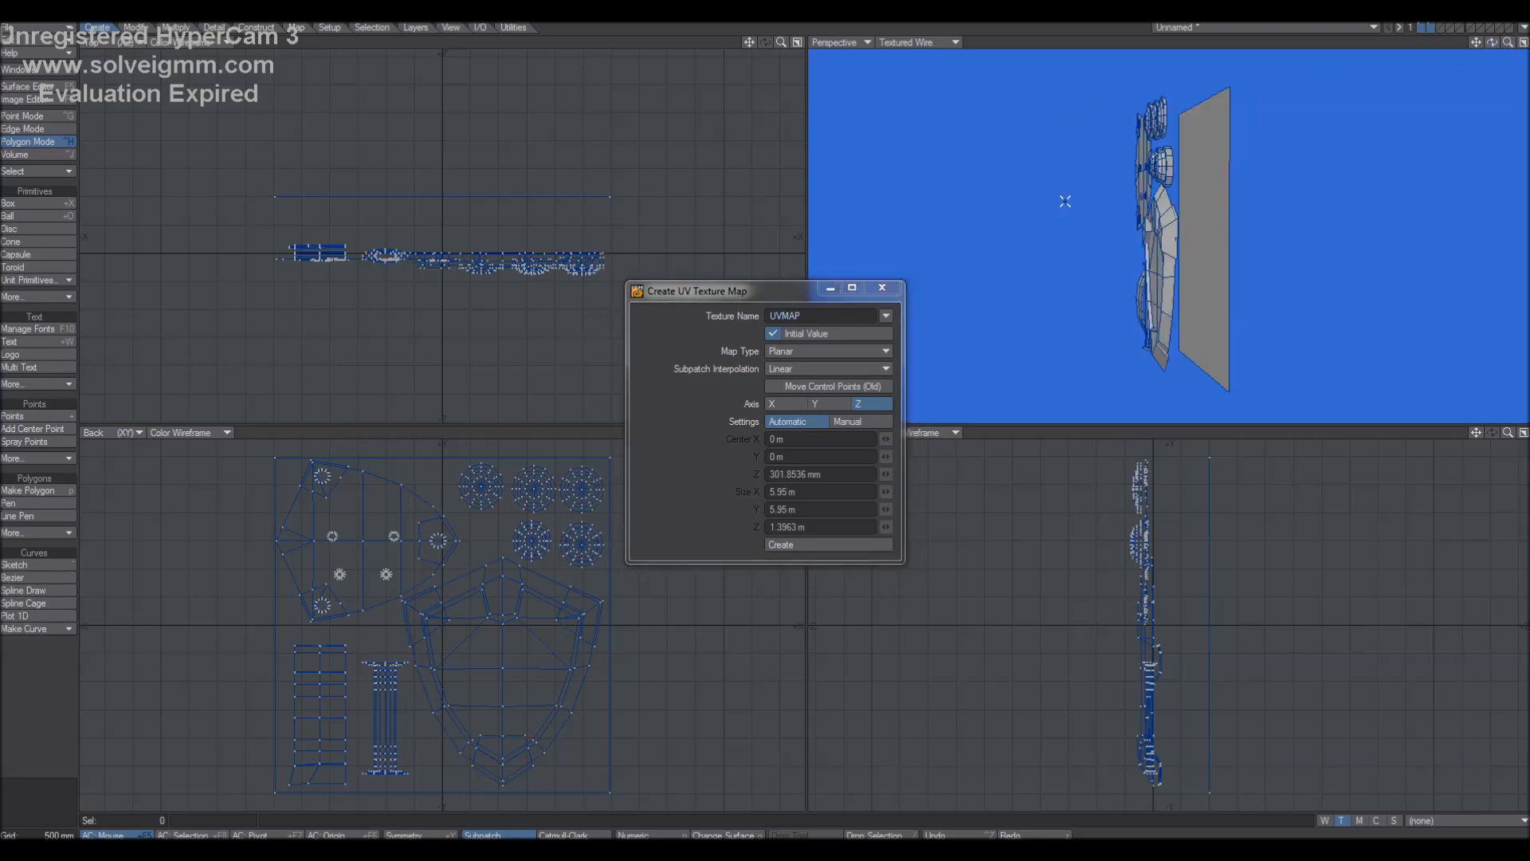
pyautogui.click(792, 544)
pyautogui.click(881, 286)
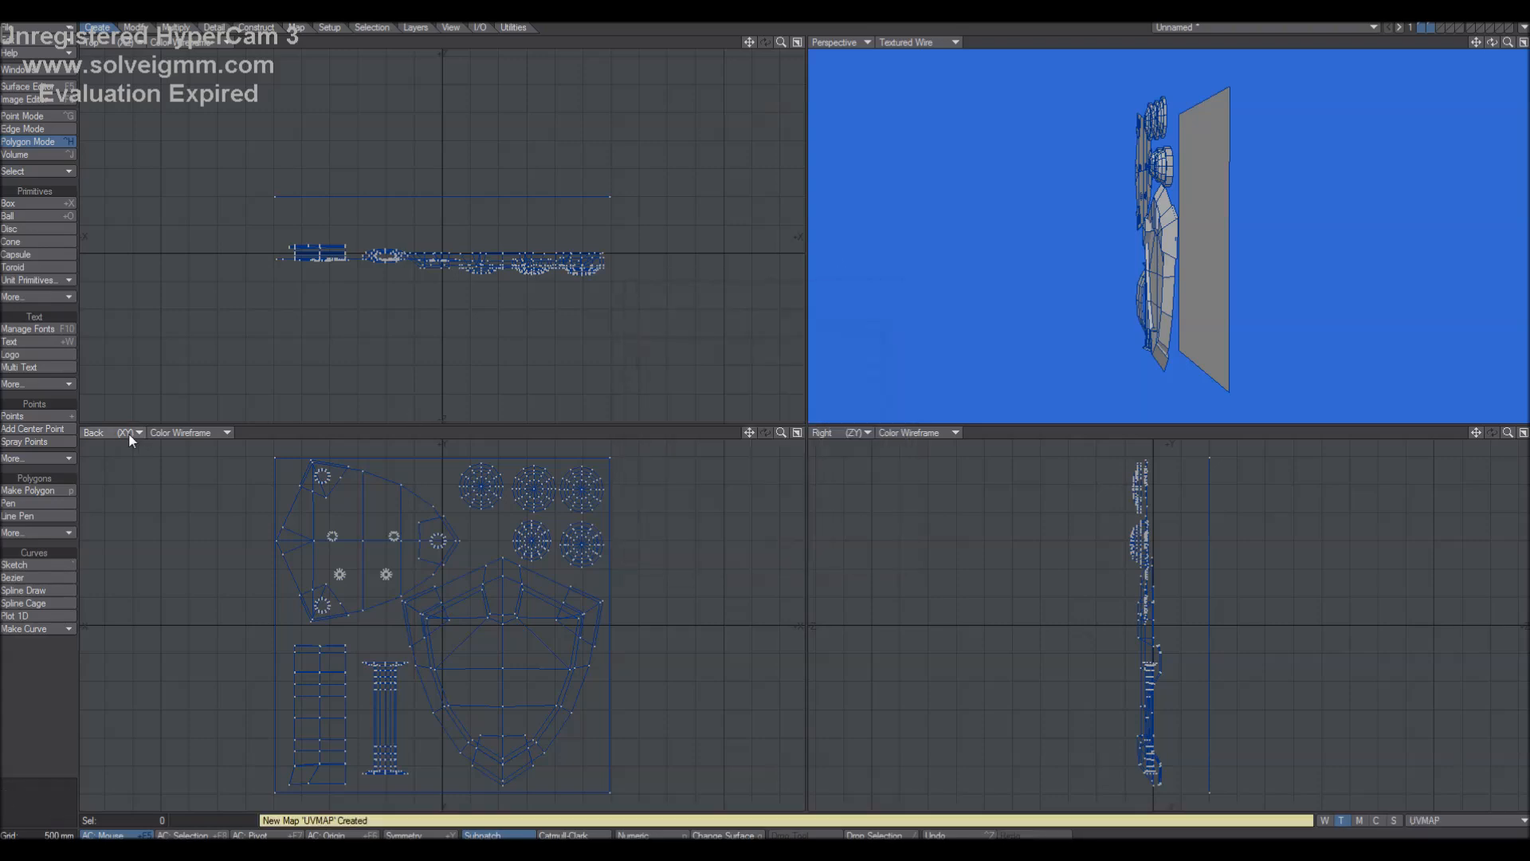
# Switch the Back view to UV Texture and fit the UV layout in it.
pyautogui.click(124, 433)
pyautogui.click(123, 495)
pyautogui.press('a')
pyautogui.moveTo(686, 513)
pyautogui.mouseDown(button='right')
pyautogui.moveTo(655, 444)
pyautogui.moveTo(846, 401)
pyautogui.mouseUp(button='right')
pyautogui.moveTo(1492, 42); pyautogui.dragTo(1403, 45)
pyautogui.hotkey('ctrl', 'g')
pyautogui.hotkey('ctrl', 'h')
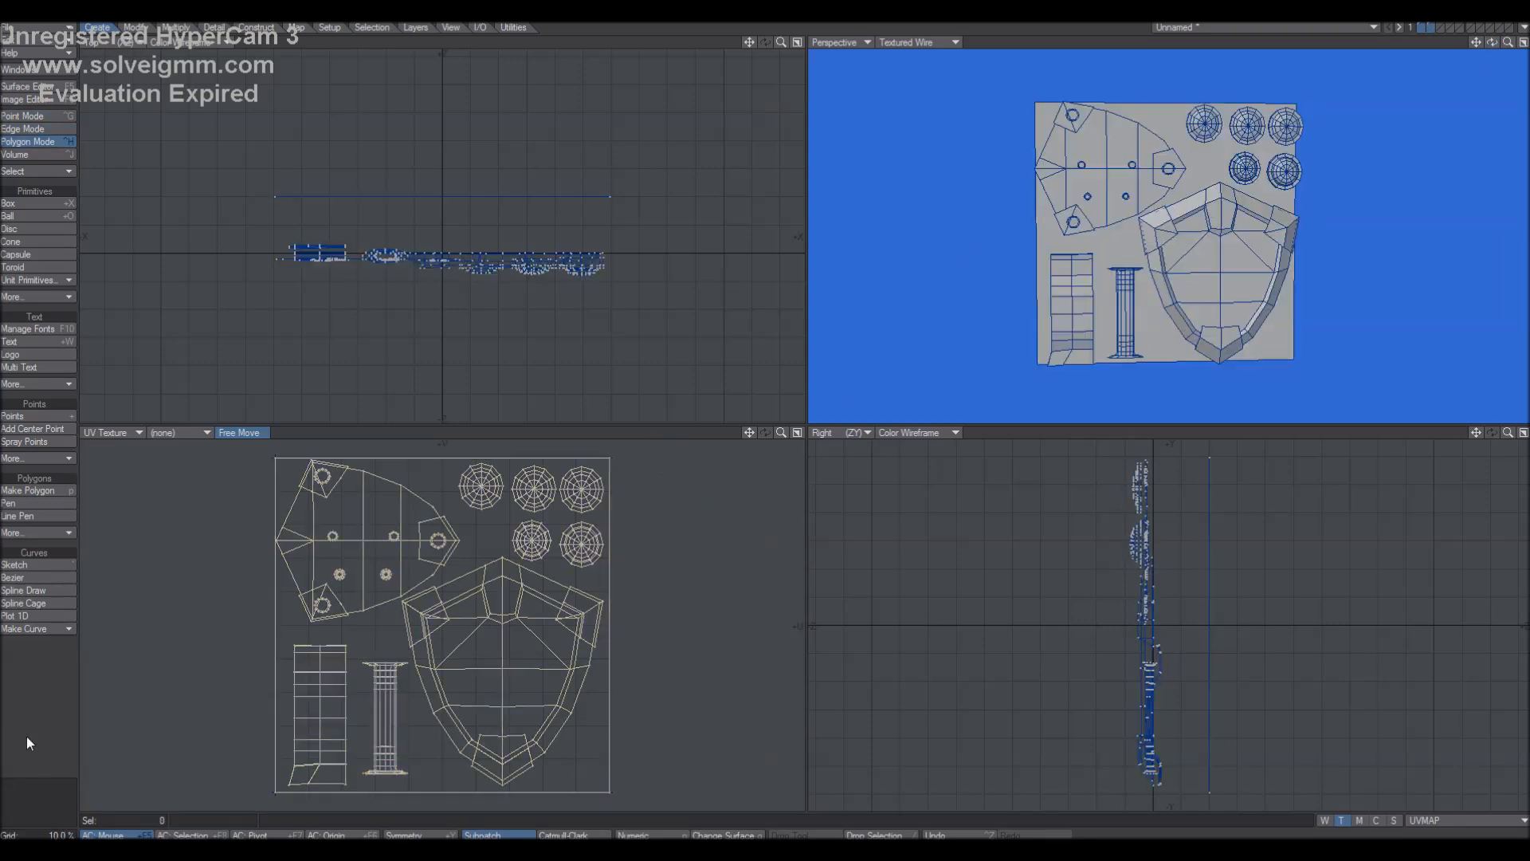
# Examine how the square and the packed shield pieces lie in the UV layout and the perspective view.
pyautogui.click(276, 468)
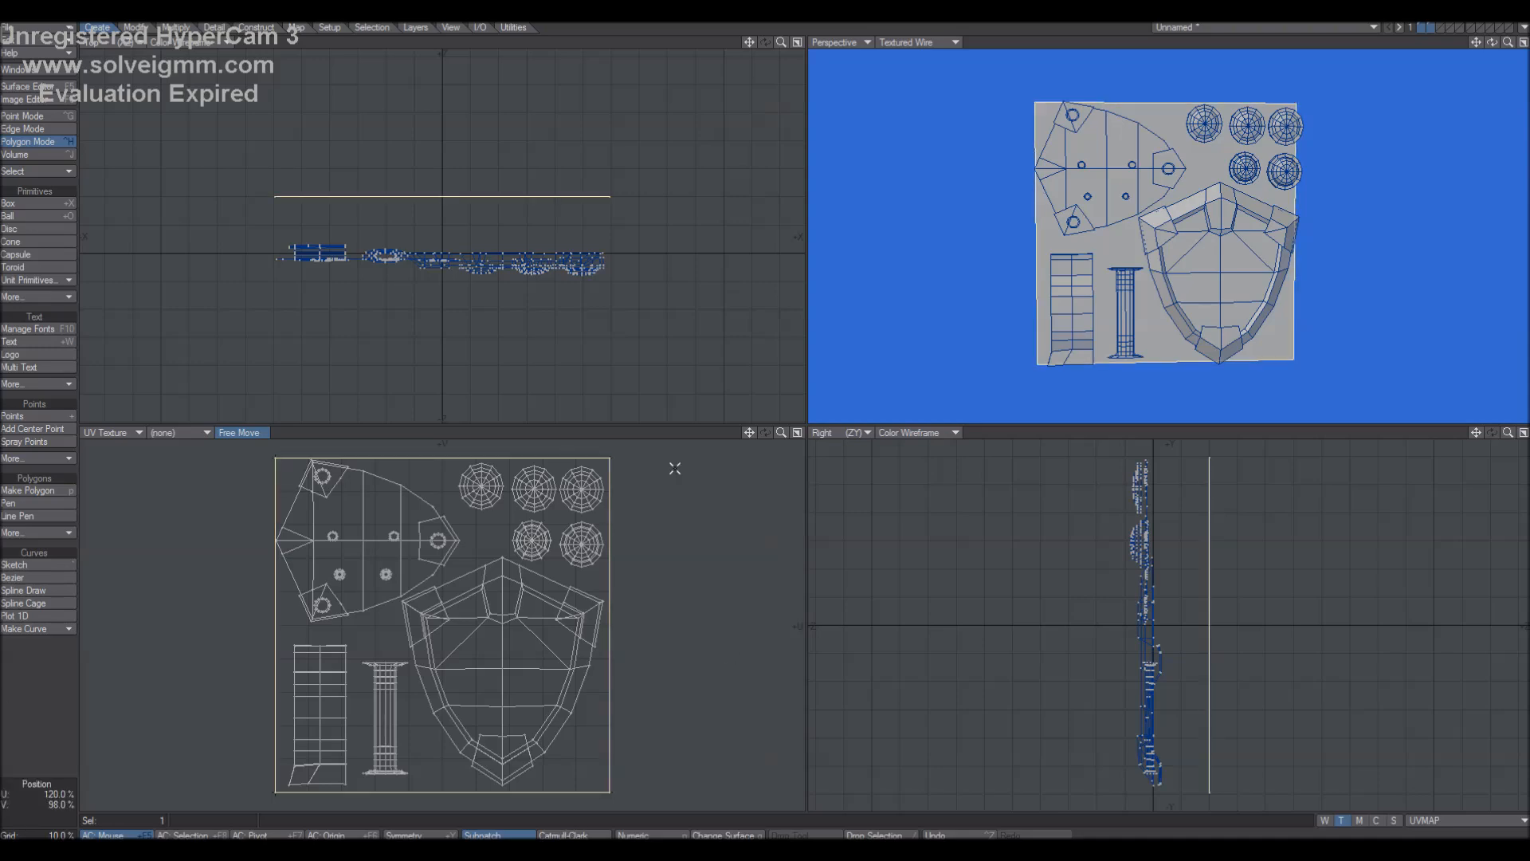
pyautogui.click(609, 465)
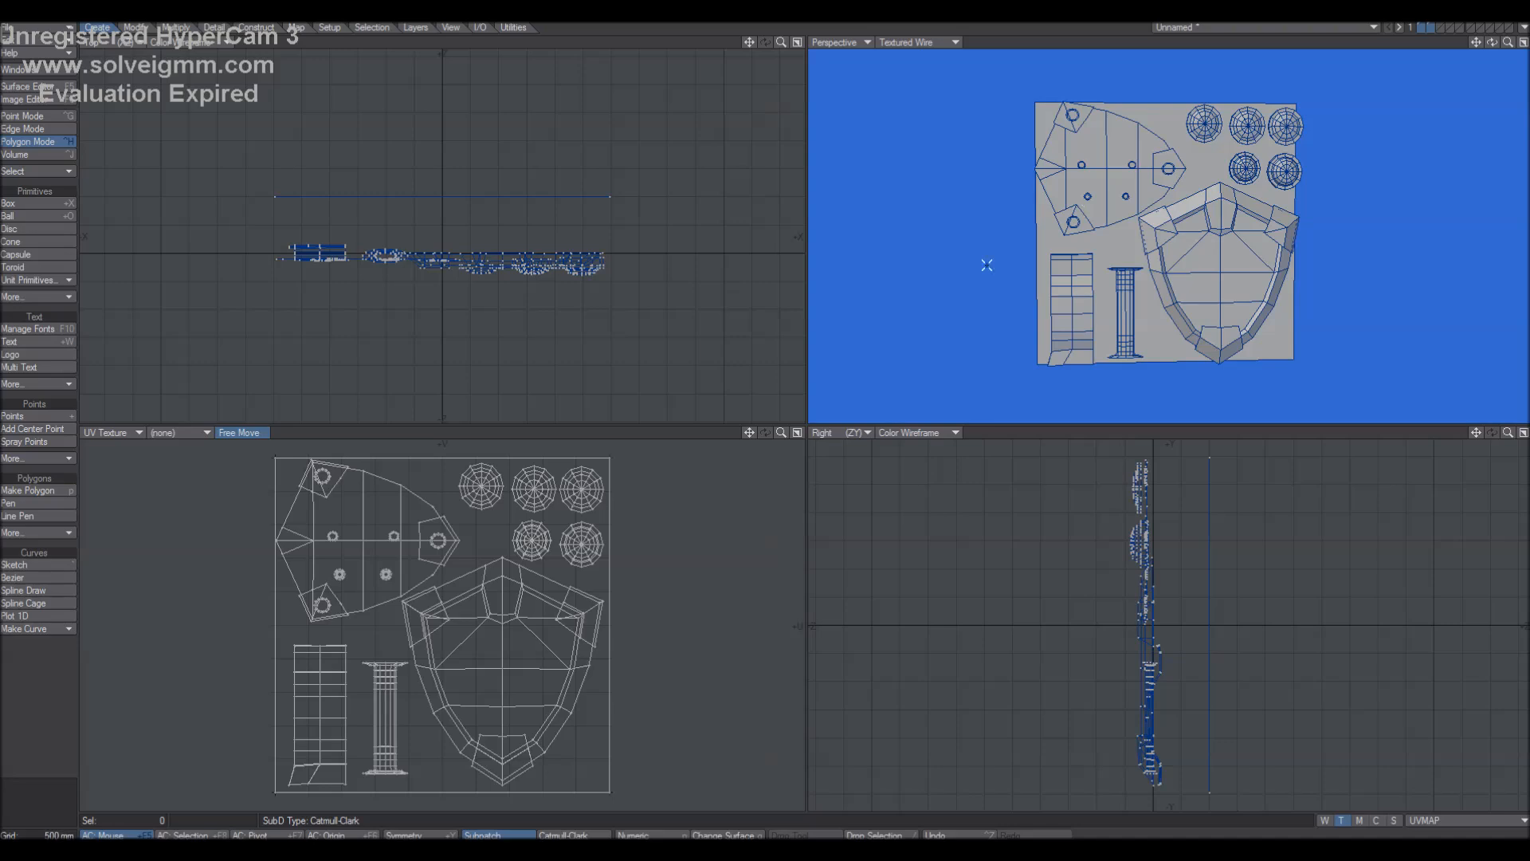
pyautogui.moveTo(1489, 46); pyautogui.dragTo(1490, 46)
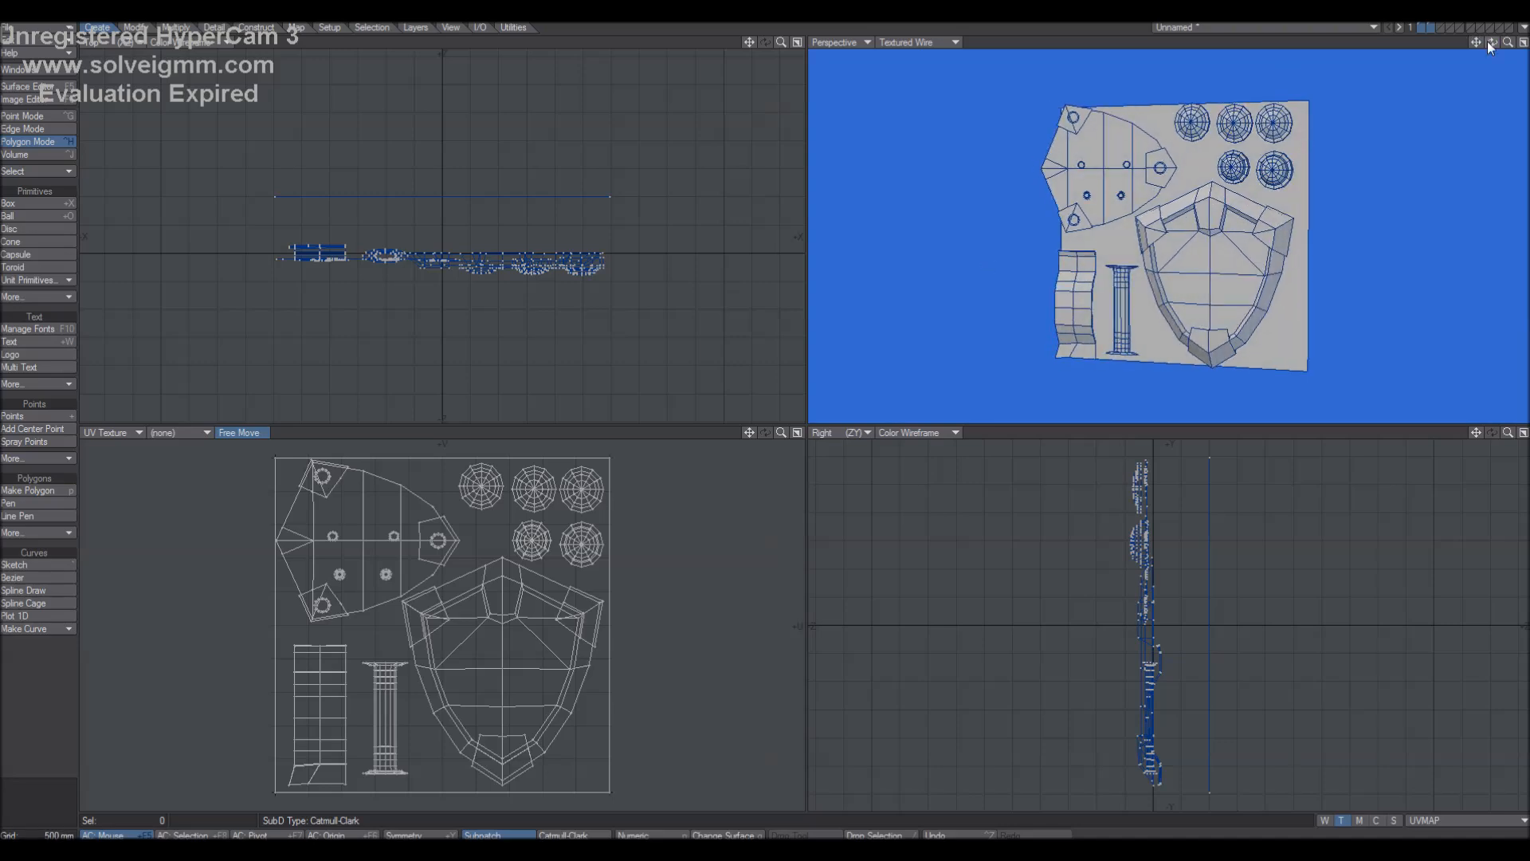
pyautogui.moveTo(1489, 48); pyautogui.dragTo(1489, 47)
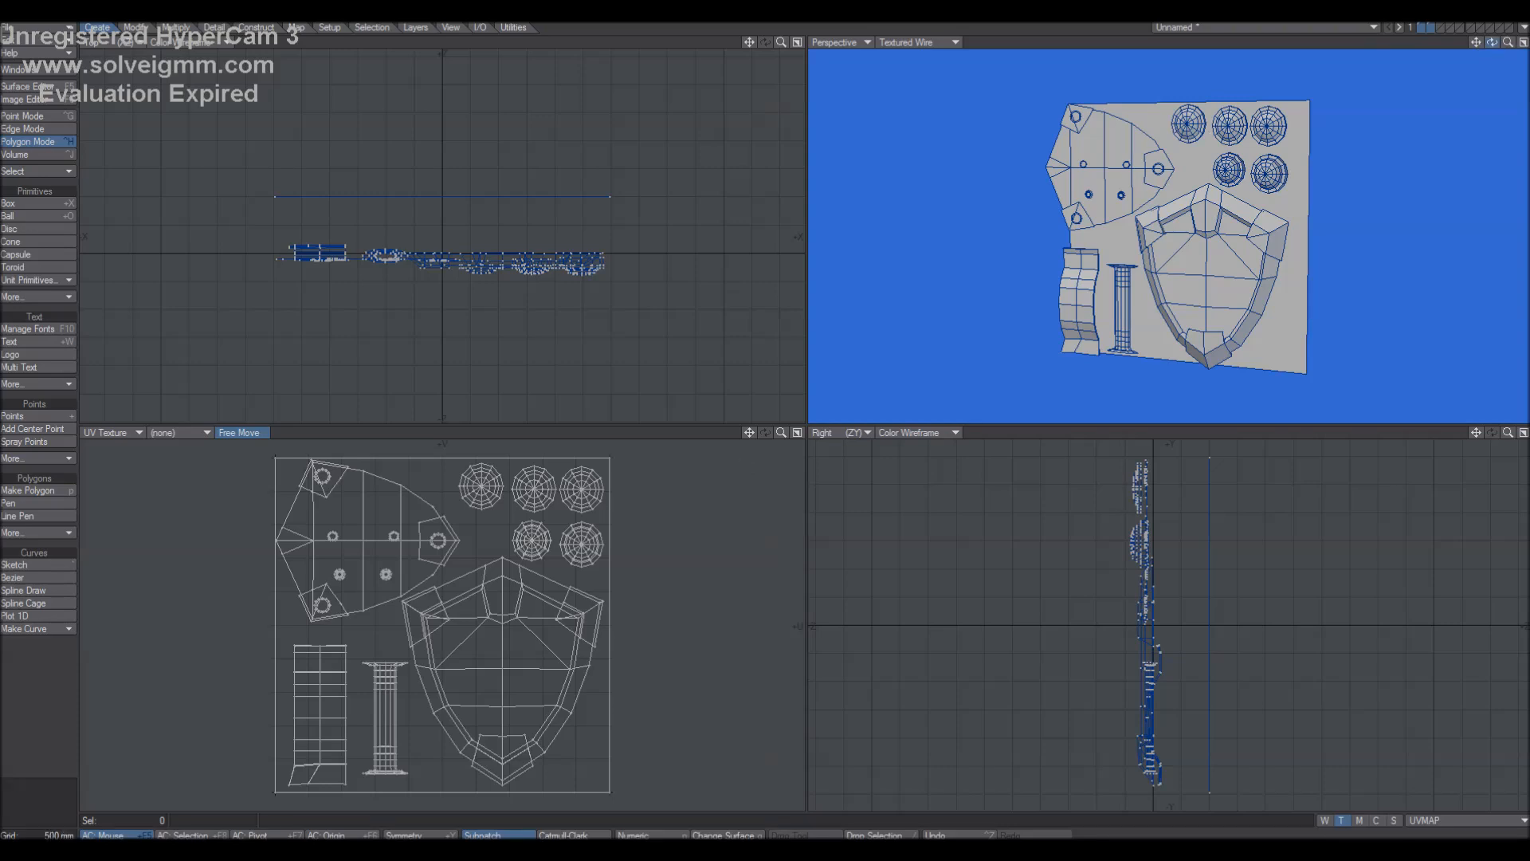
pyautogui.moveTo(1492, 43); pyautogui.dragTo(1439, 81)
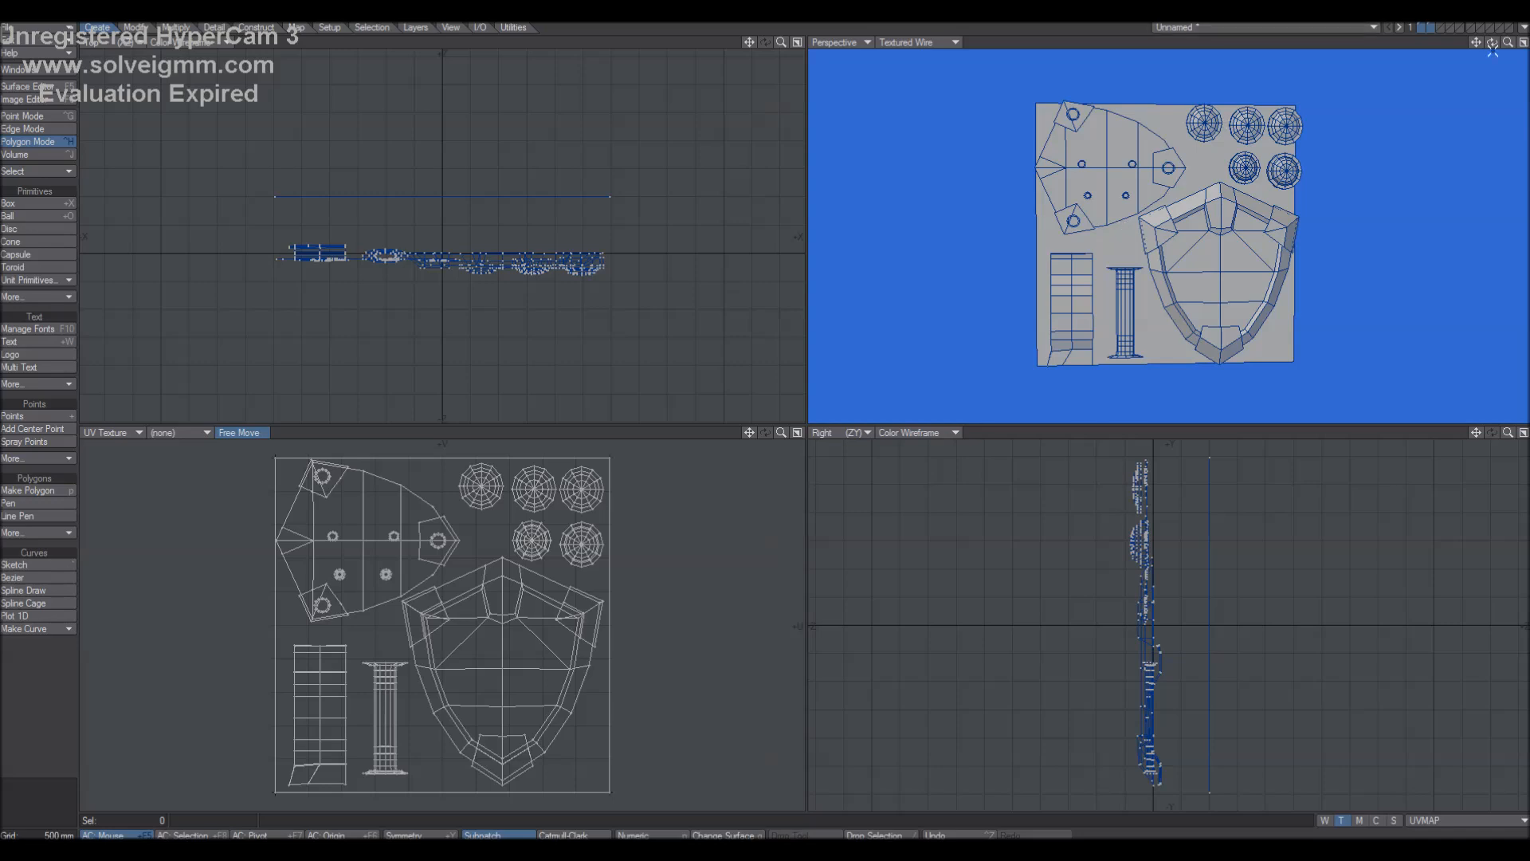
pyautogui.moveTo(1492, 42)
pyautogui.mouseDown()
pyautogui.moveTo(1466, 44)
pyautogui.moveTo(1488, 43)
pyautogui.mouseUp()
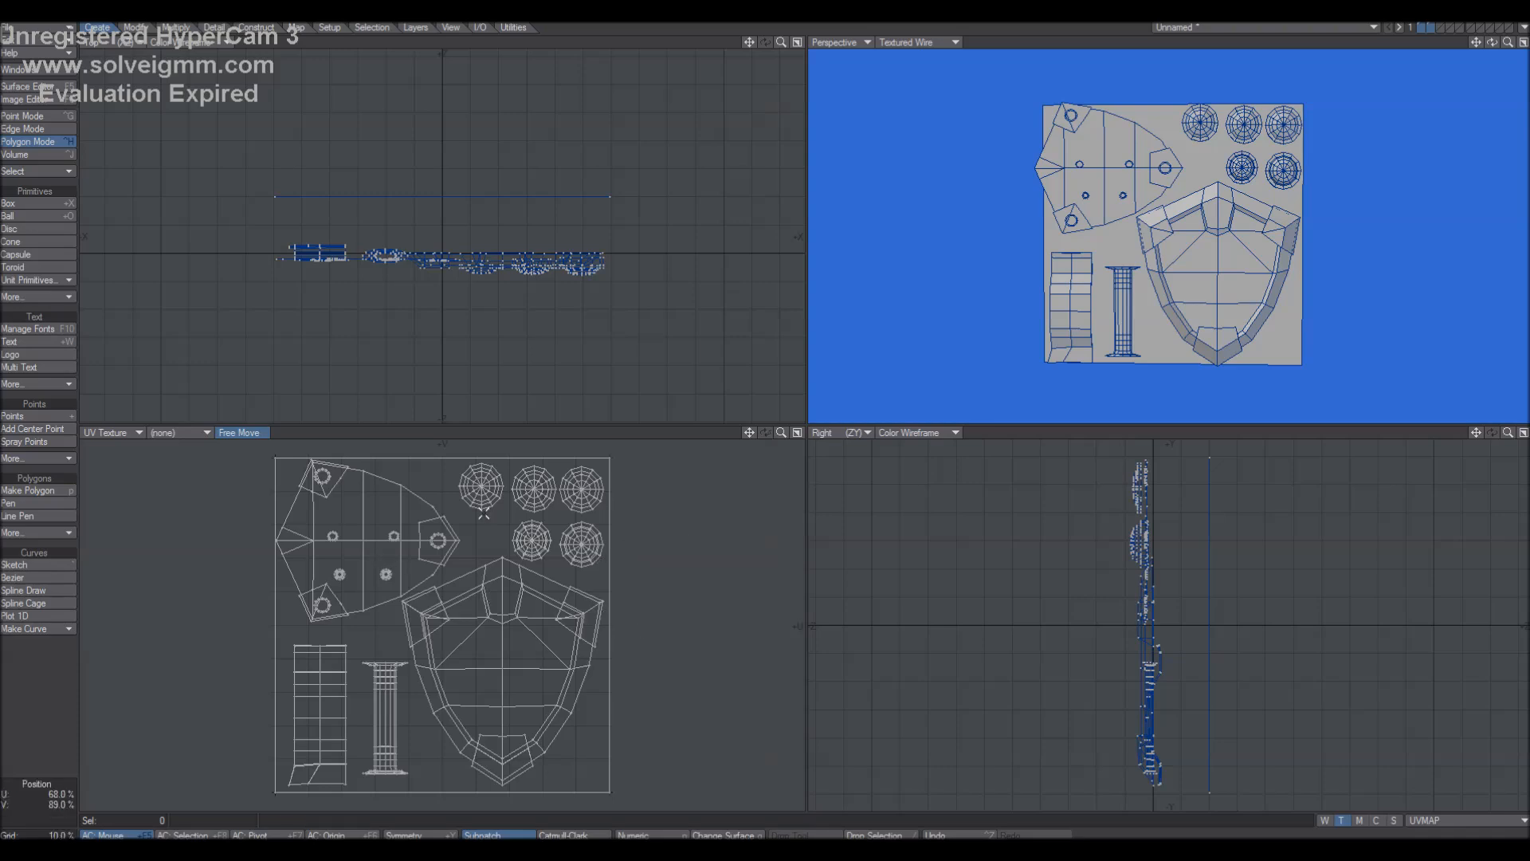
pyautogui.moveTo(718, 559); pyautogui.dragTo(669, 478, button='right')
pyautogui.click(235, 60)
pyautogui.moveTo(717, 443)
pyautogui.mouseDown(button='right')
pyautogui.moveTo(83, 801)
pyautogui.moveTo(718, 804)
pyautogui.mouseUp(button='right')
pyautogui.click(38, 692)
# Set up an Encapsulated PostScript export of the Texture UV view with Draw Grid off, and cancel it.
pyautogui.click(35, 28)
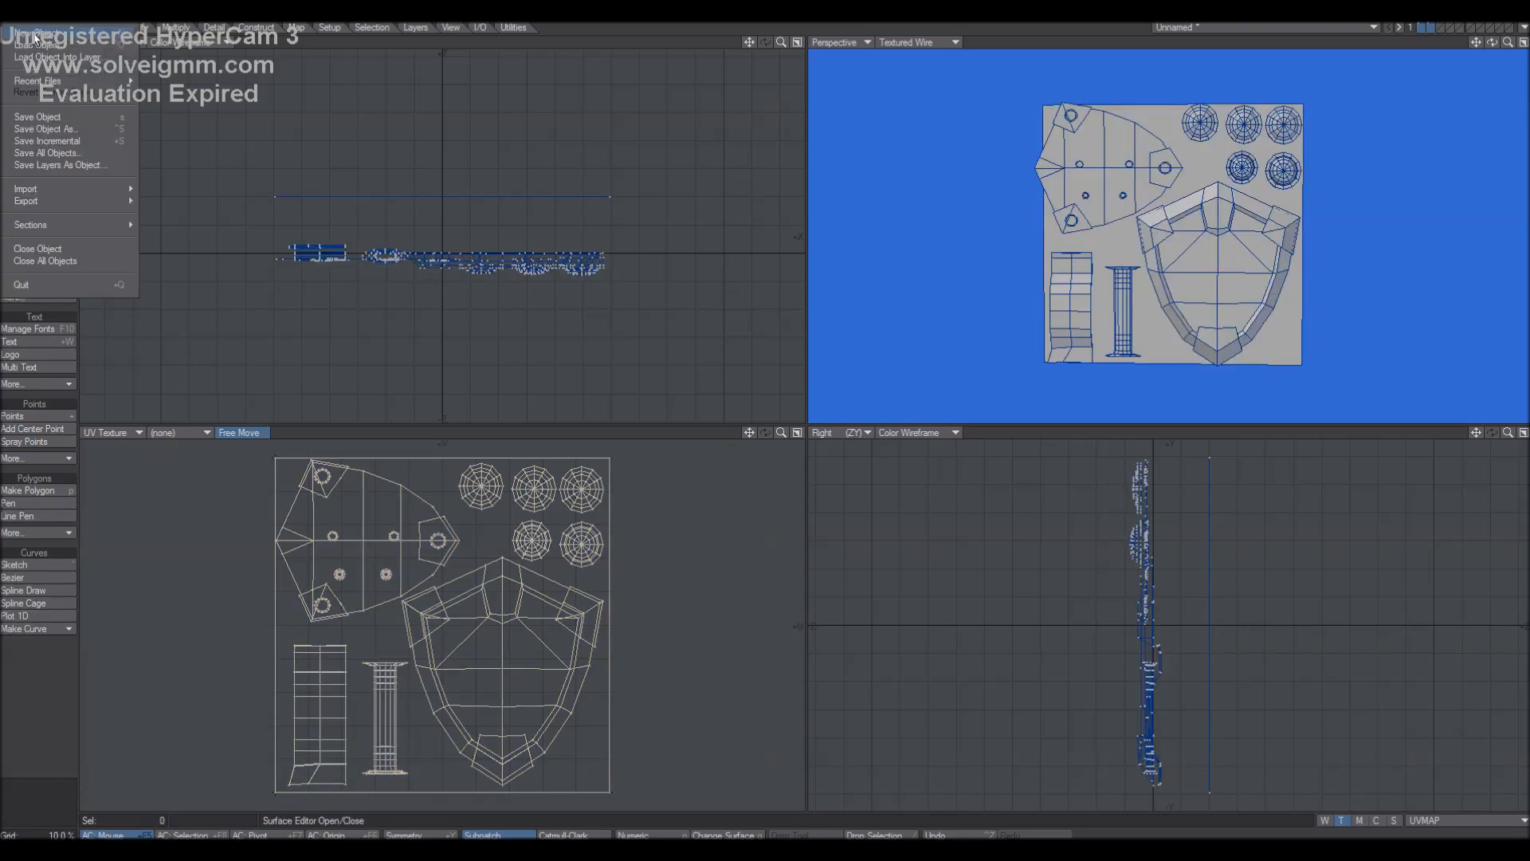
pyautogui.click(73, 208)
pyautogui.click(35, 29)
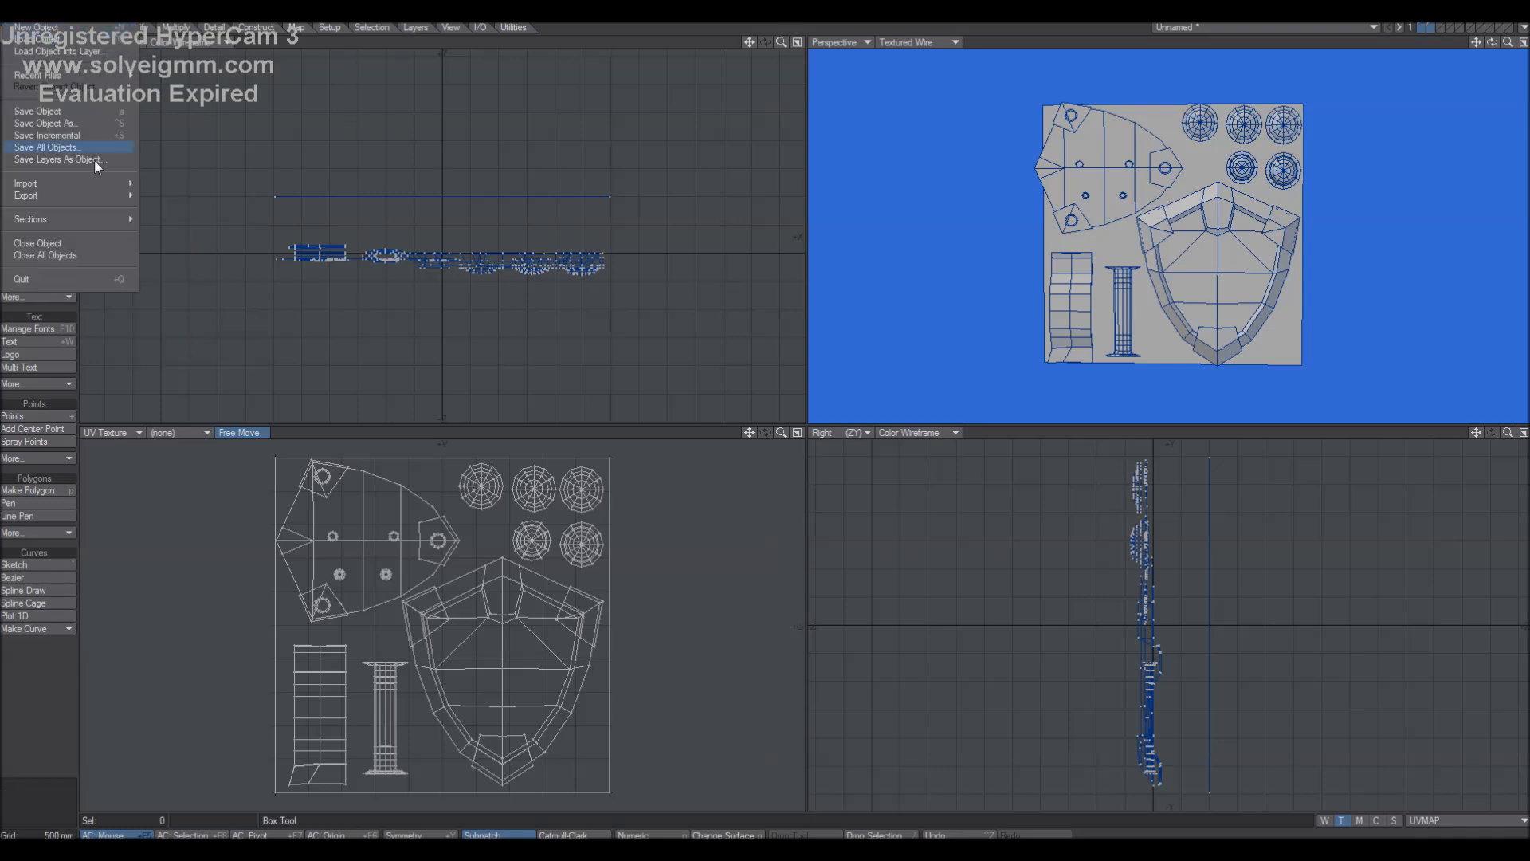
pyautogui.moveTo(81, 196)
pyautogui.click(197, 327)
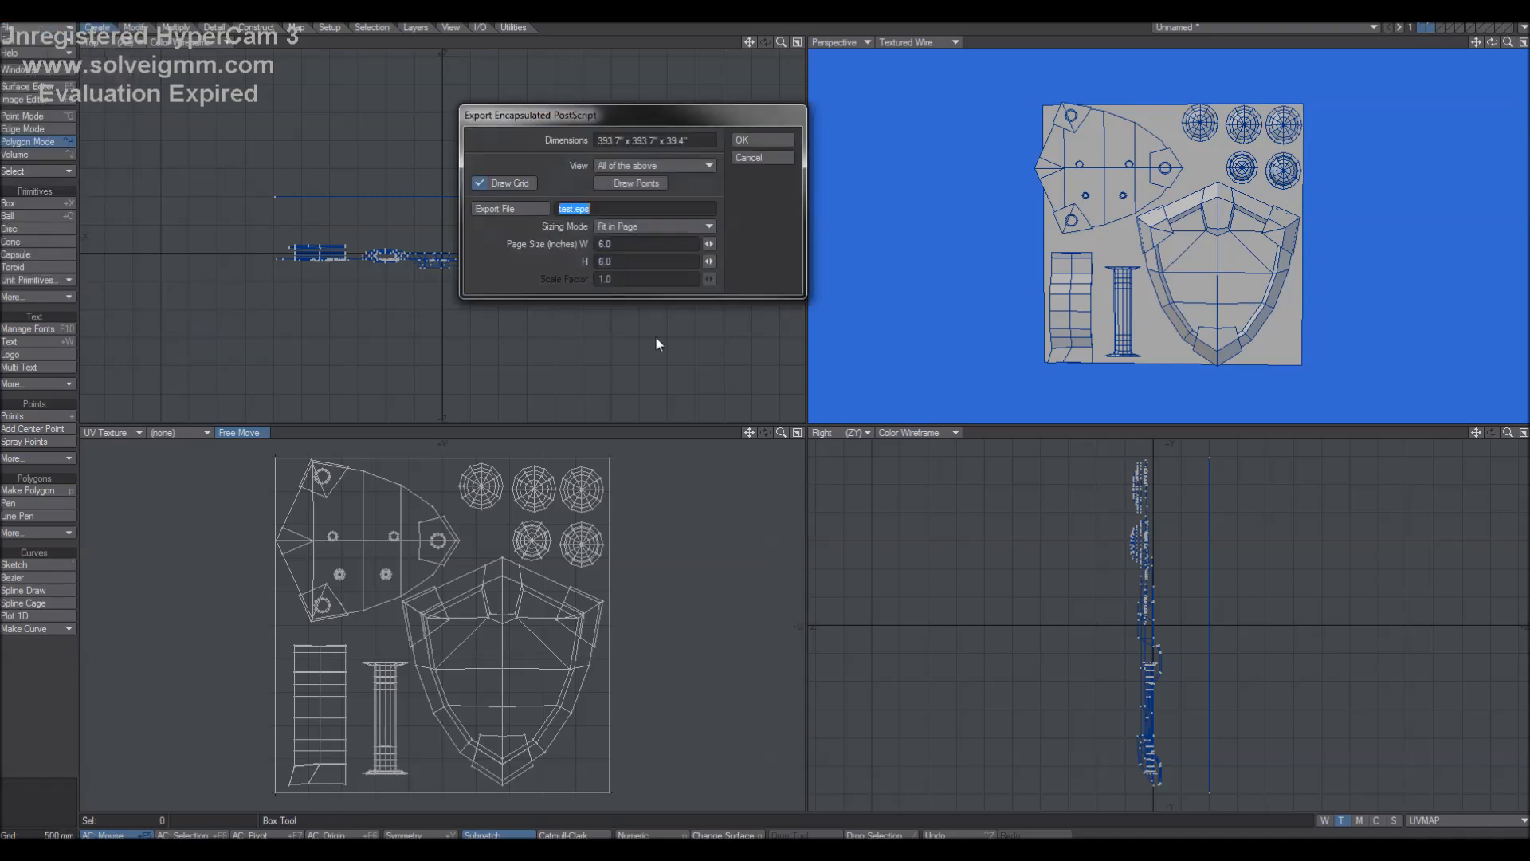
pyautogui.click(502, 185)
pyautogui.click(647, 168)
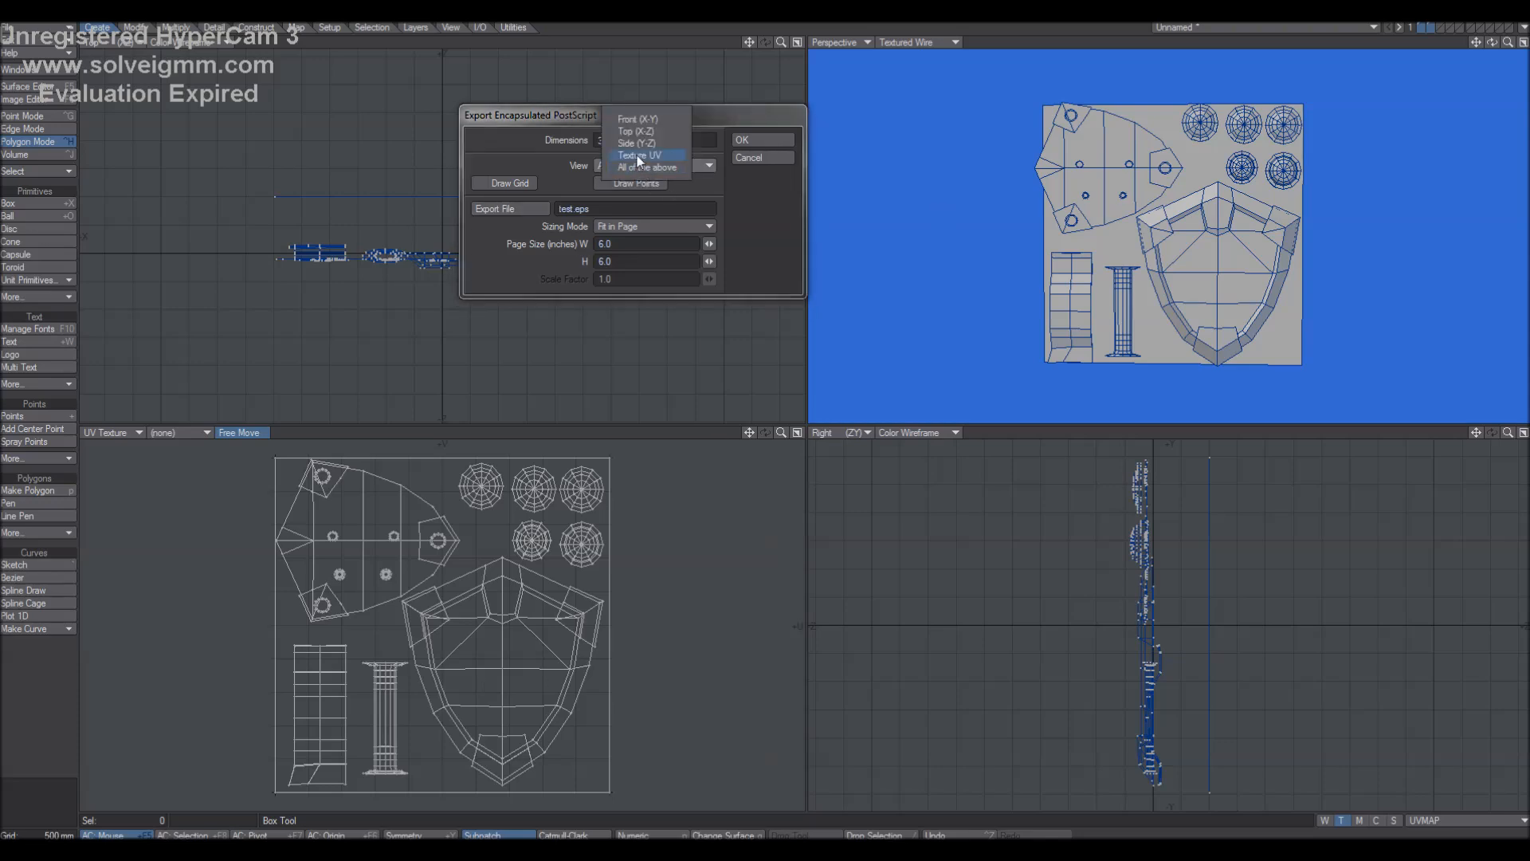
pyautogui.click(639, 156)
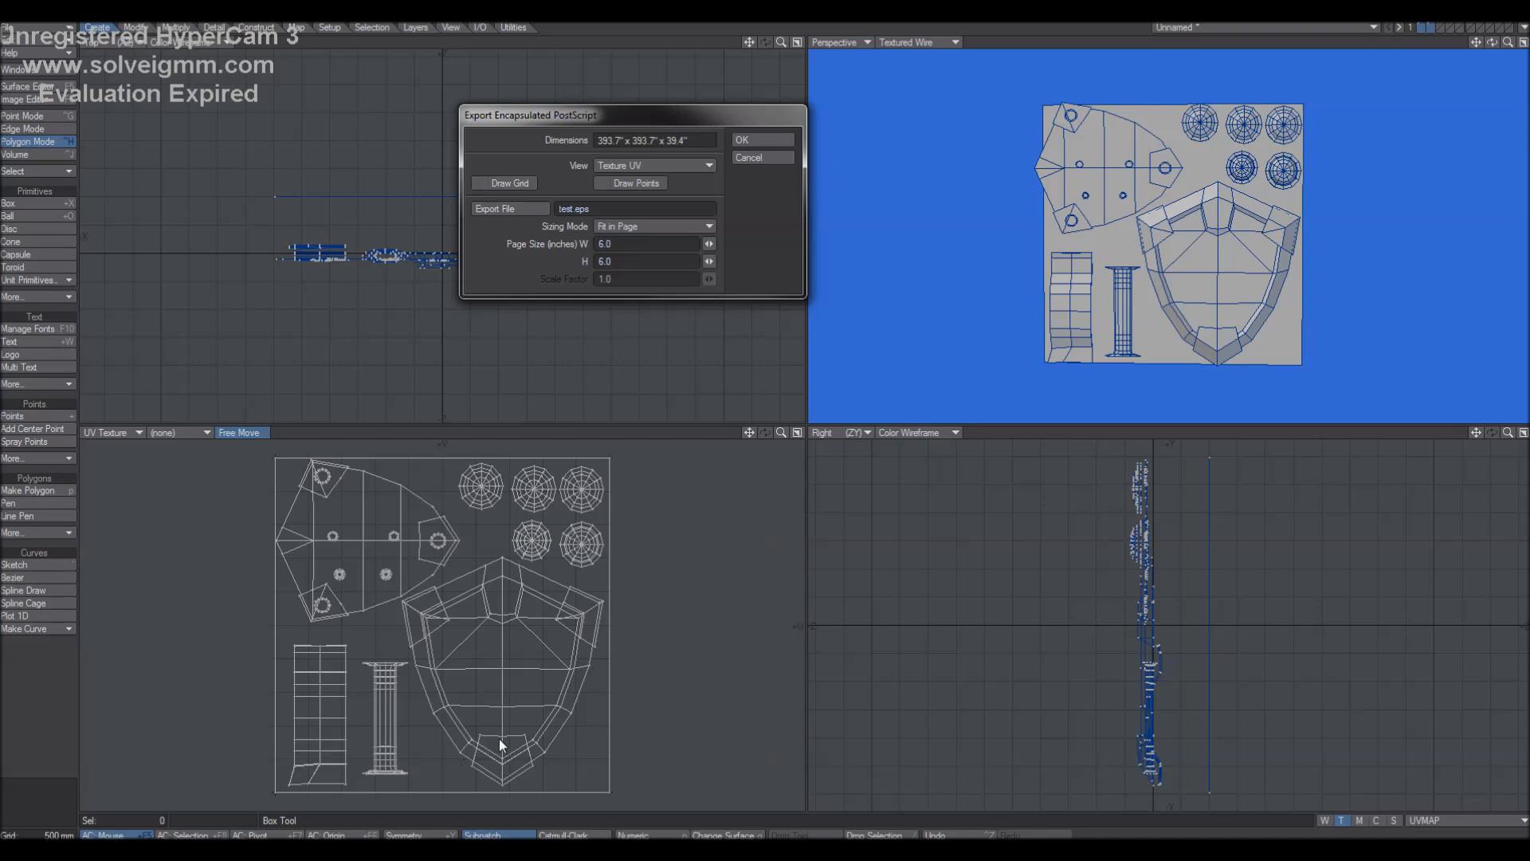
pyautogui.click(651, 165)
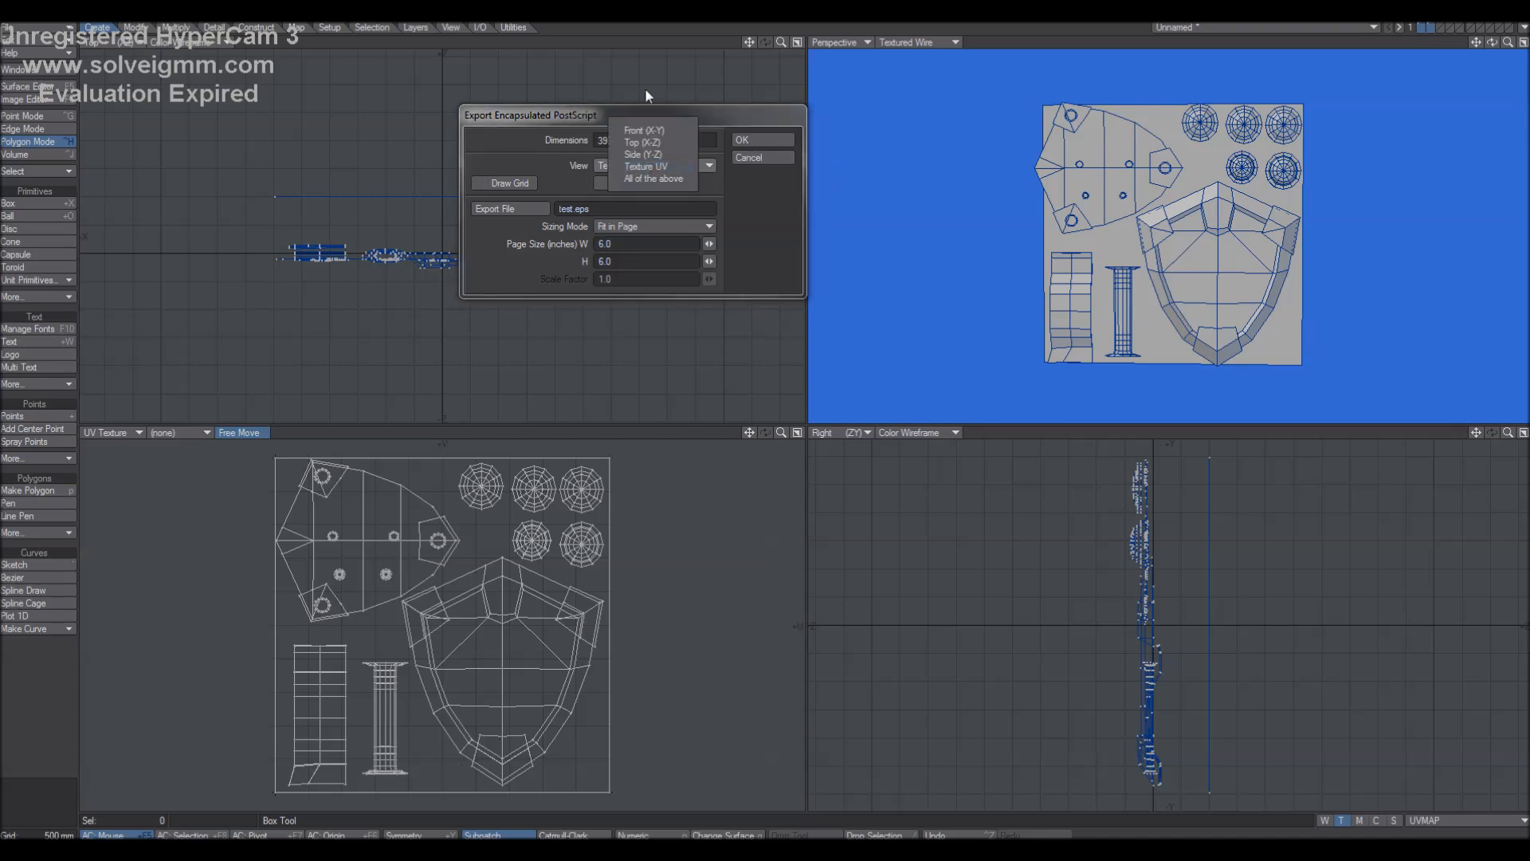
pyautogui.click(666, 167)
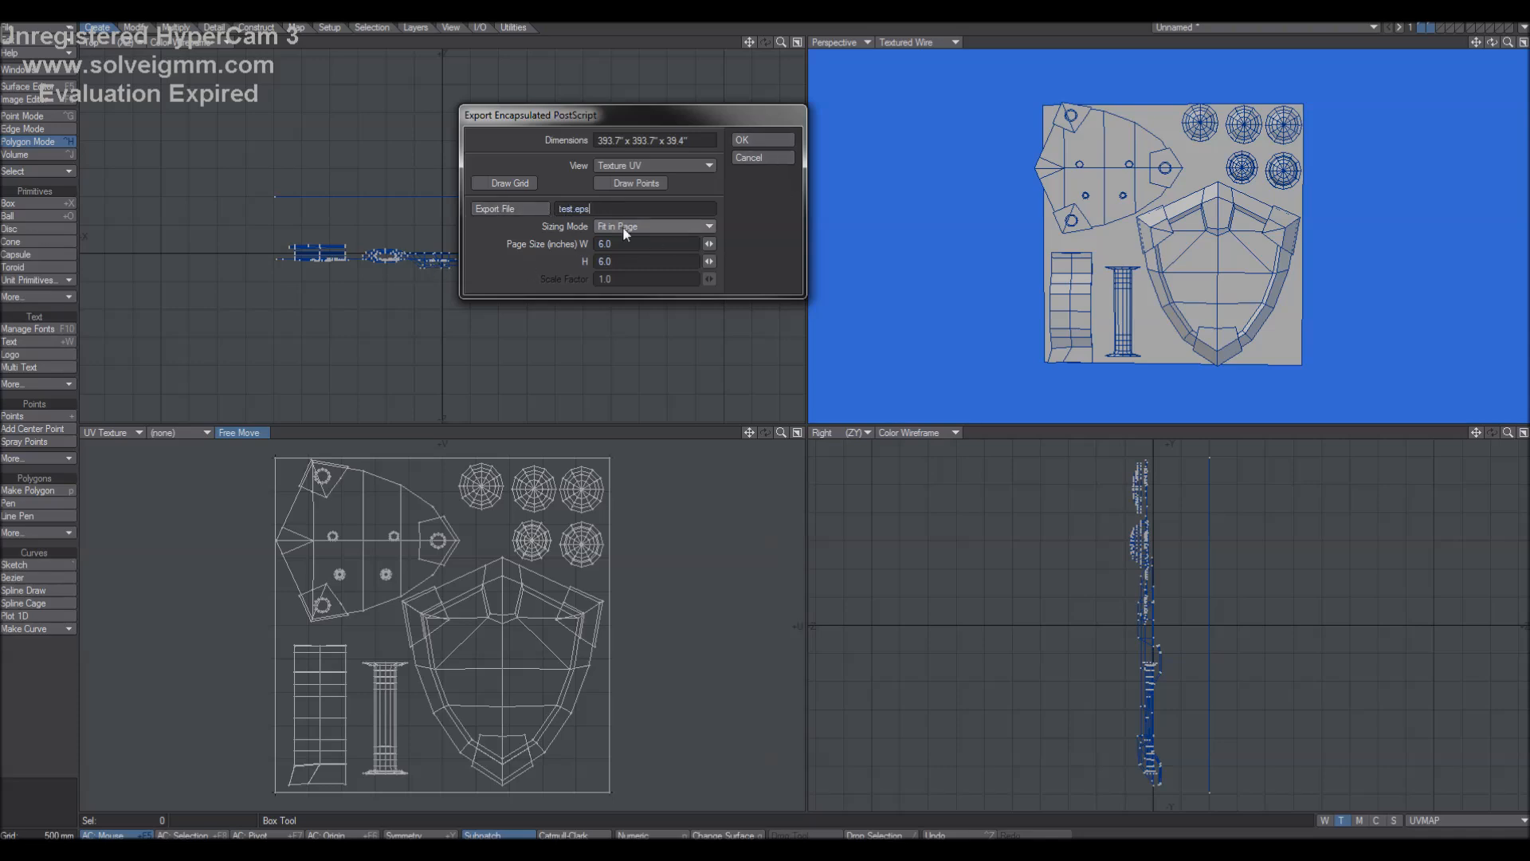
pyautogui.click(761, 157)
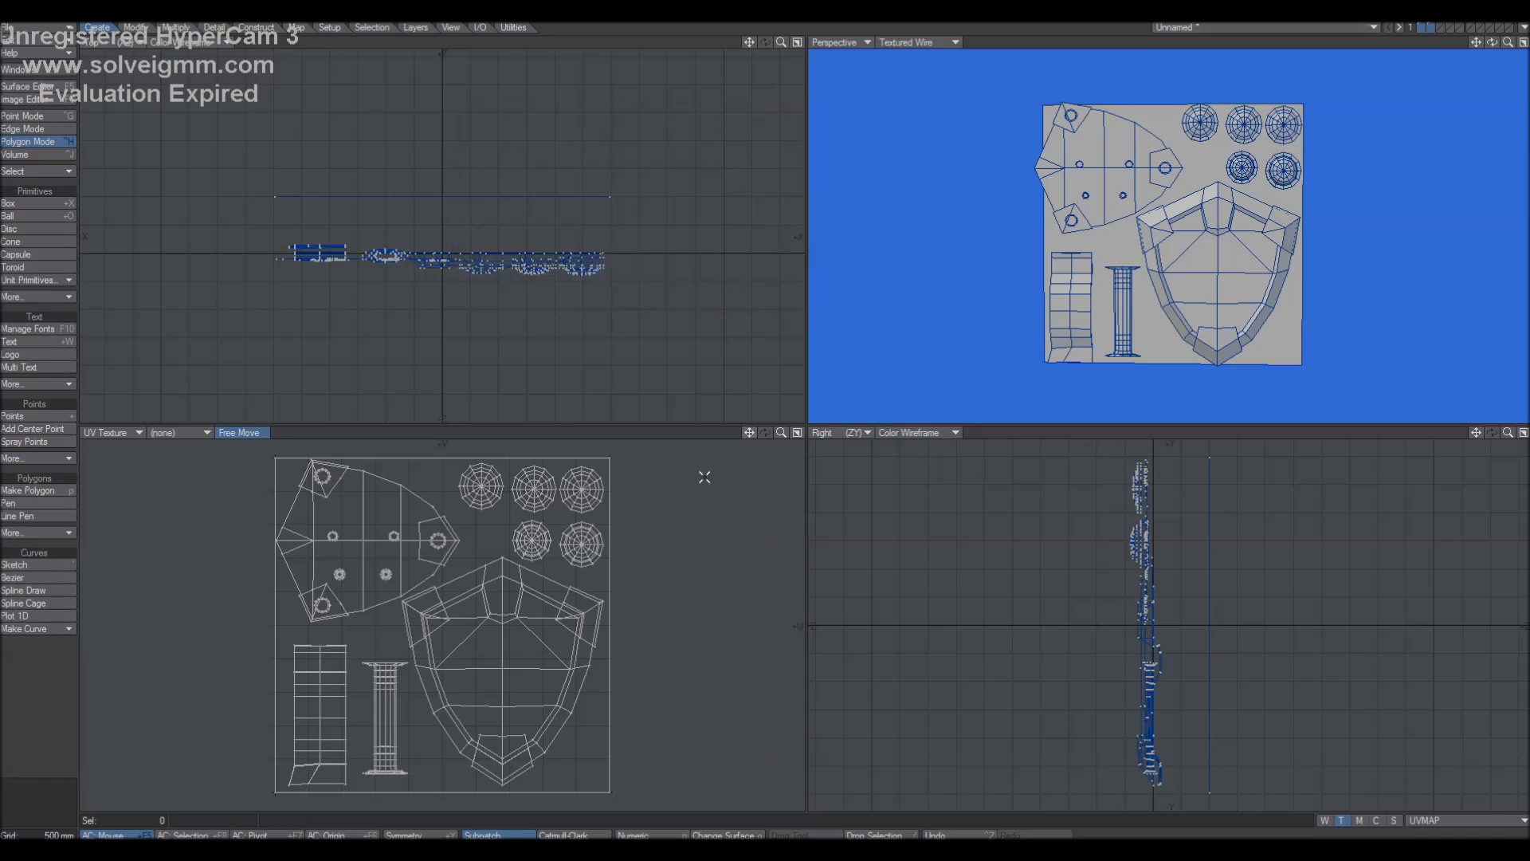
# Switch the active morph map from UV2 back to base to reassemble the shield.
pyautogui.moveTo(1493, 43); pyautogui.dragTo(1460, 59)
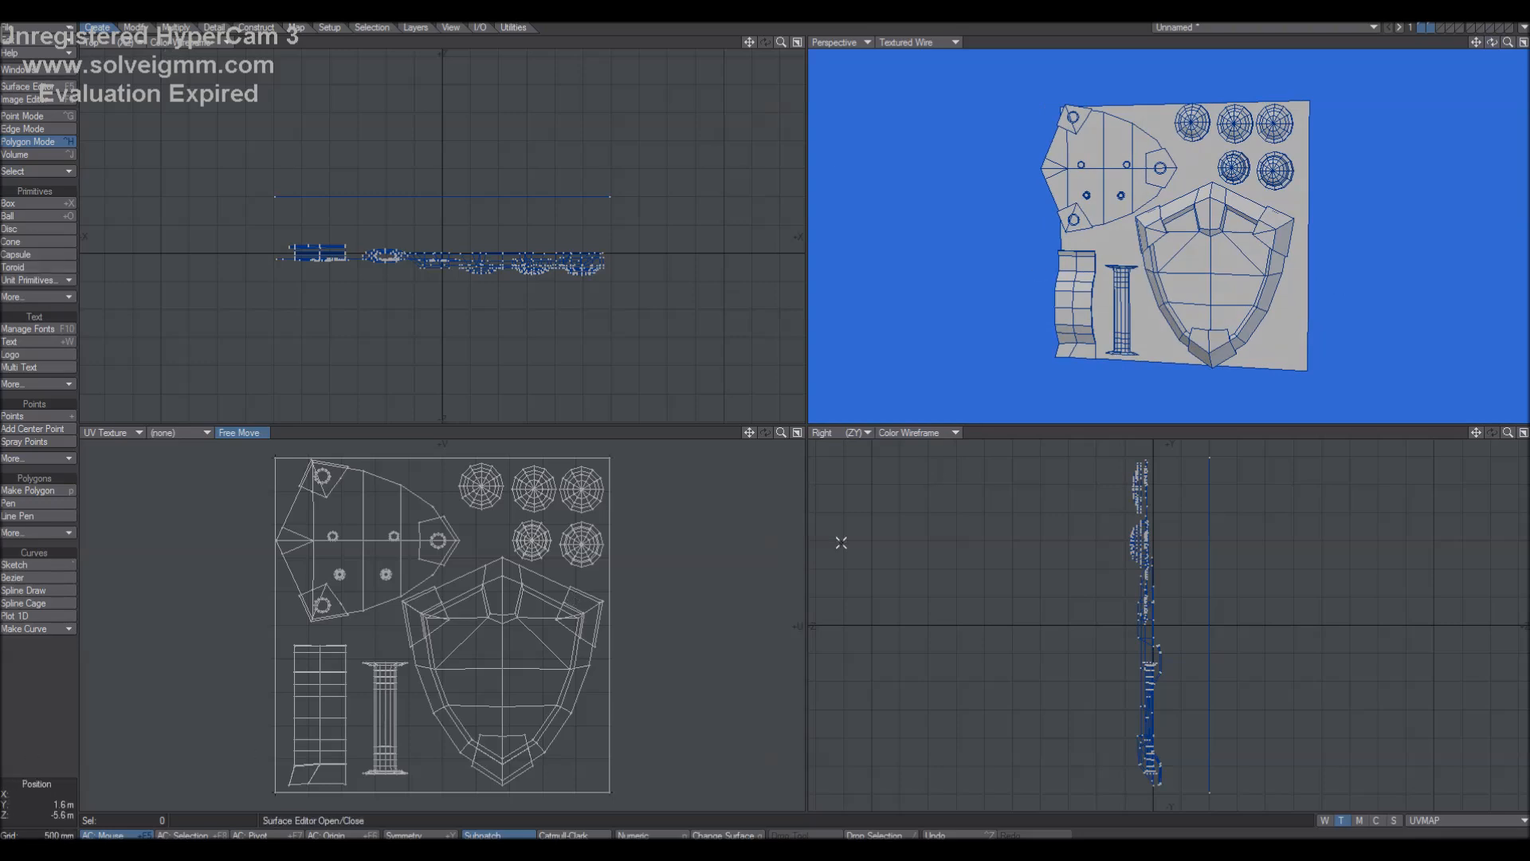
pyautogui.moveTo(1494, 41); pyautogui.dragTo(1322, 126)
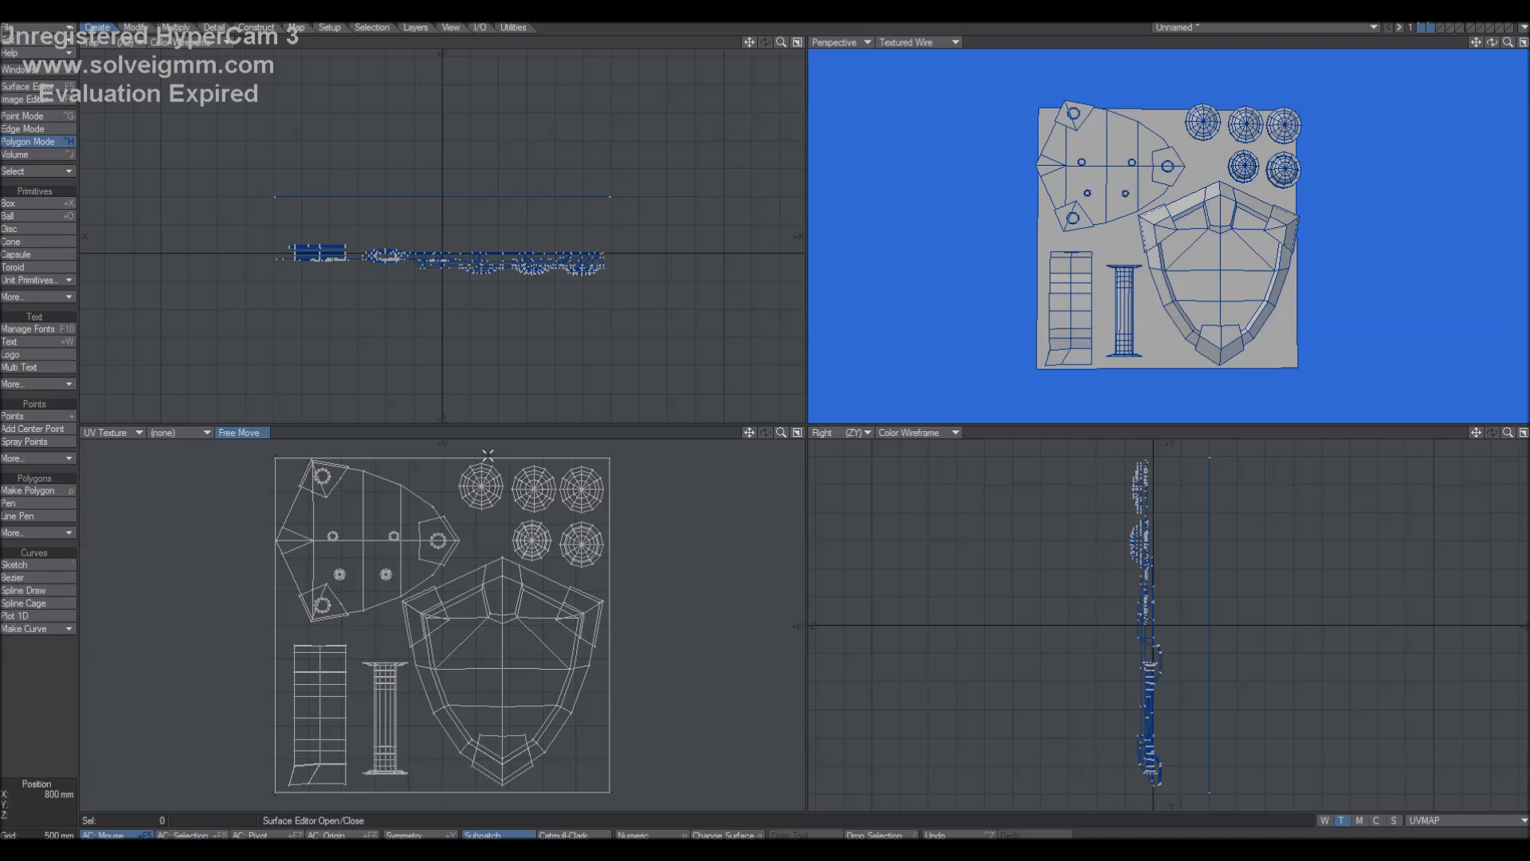
pyautogui.click(124, 438)
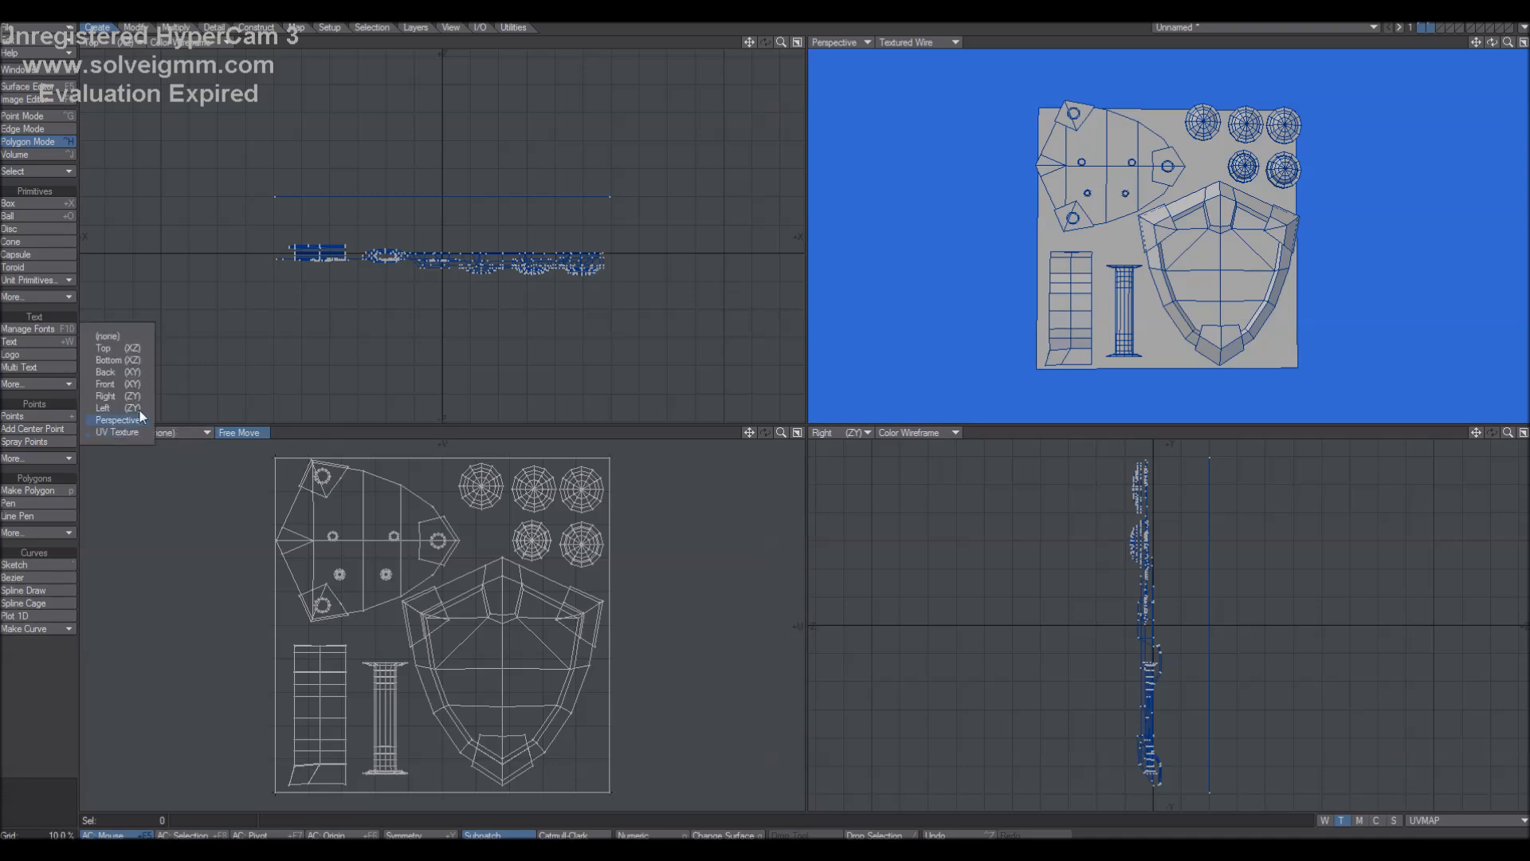
pyautogui.click(1445, 831)
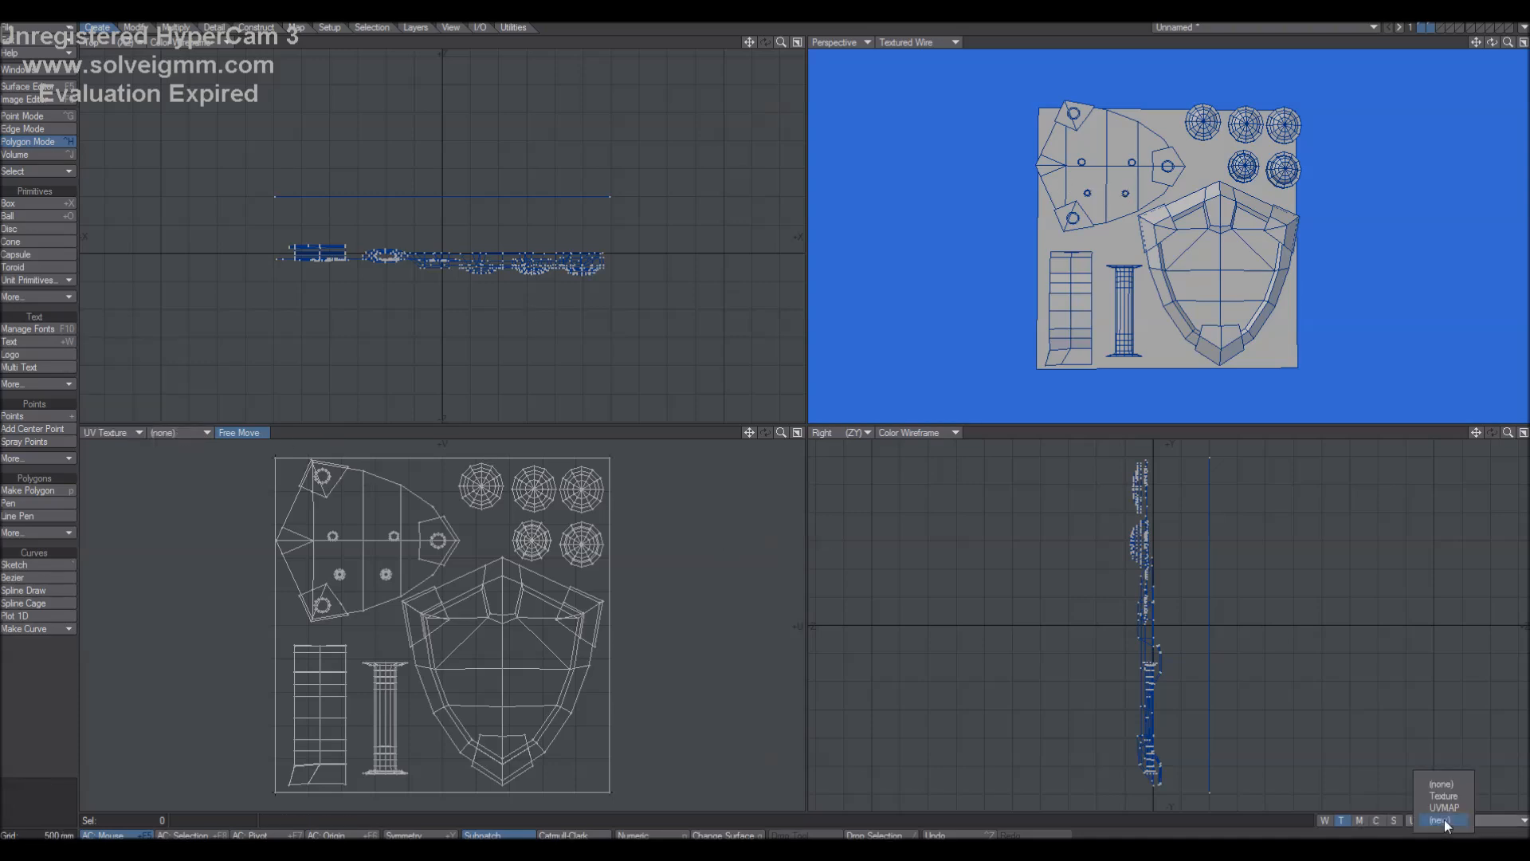
pyautogui.moveTo(1493, 43); pyautogui.dragTo(1442, 45)
pyautogui.click(1427, 827)
pyautogui.click(1359, 822)
pyautogui.click(1438, 821)
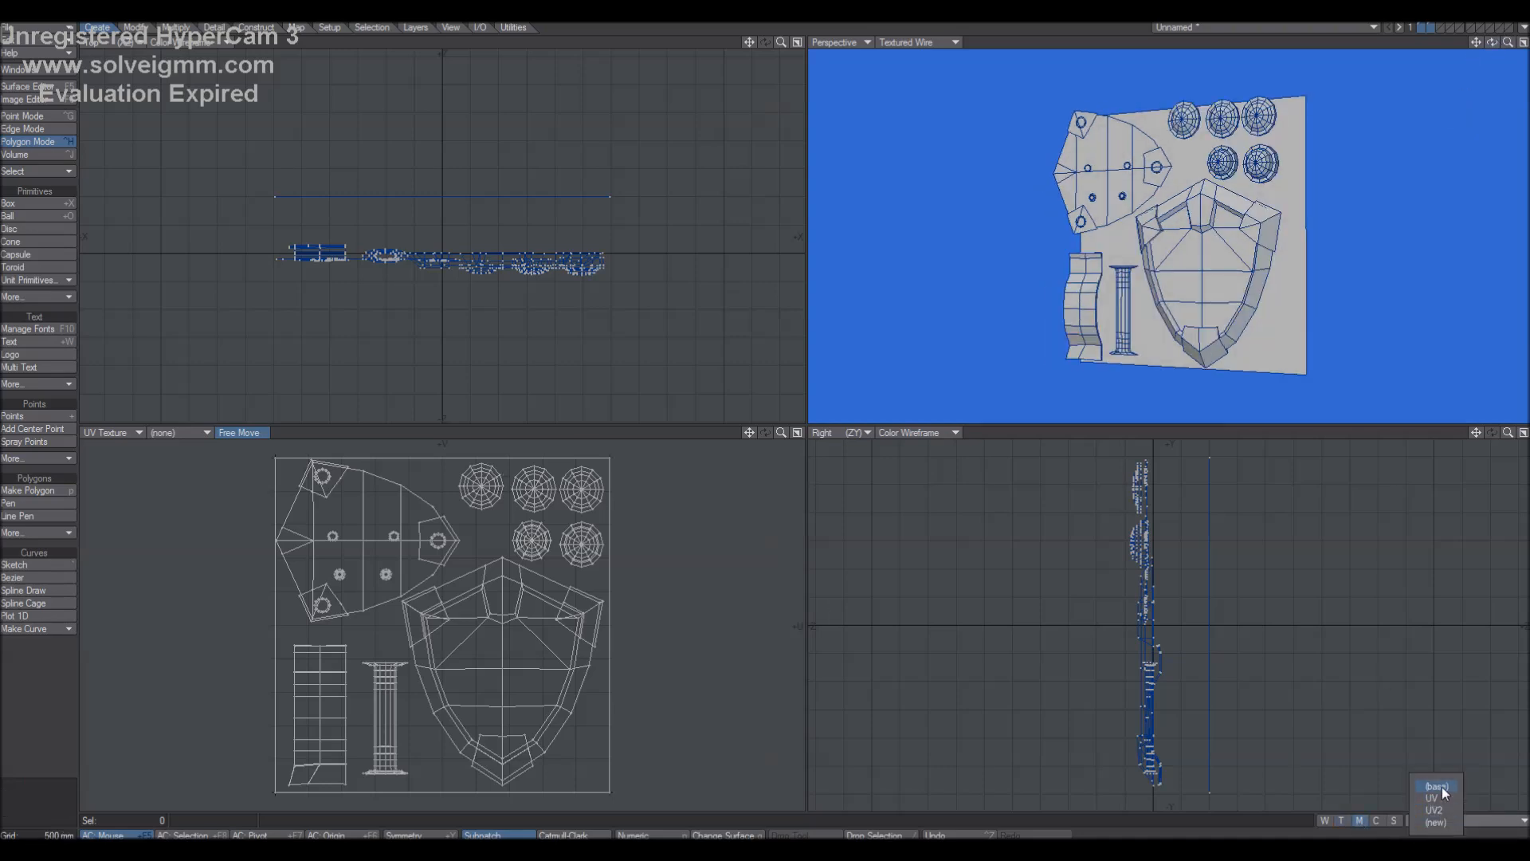
pyautogui.click(1441, 788)
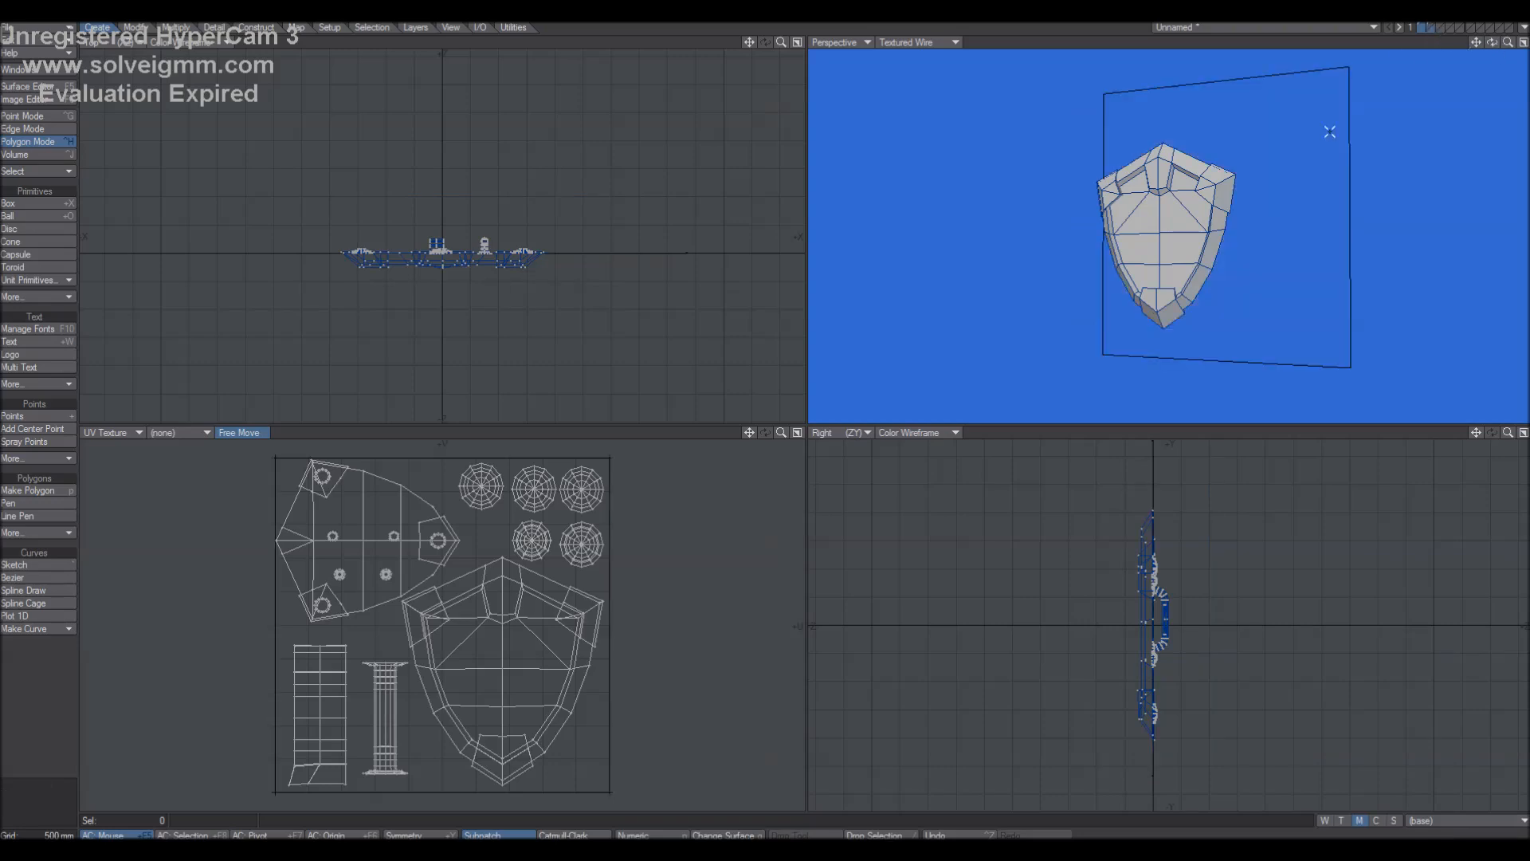
# Show only the shield's layer and examine the rivets and handles on the shield's back.
pyautogui.click(1431, 27)
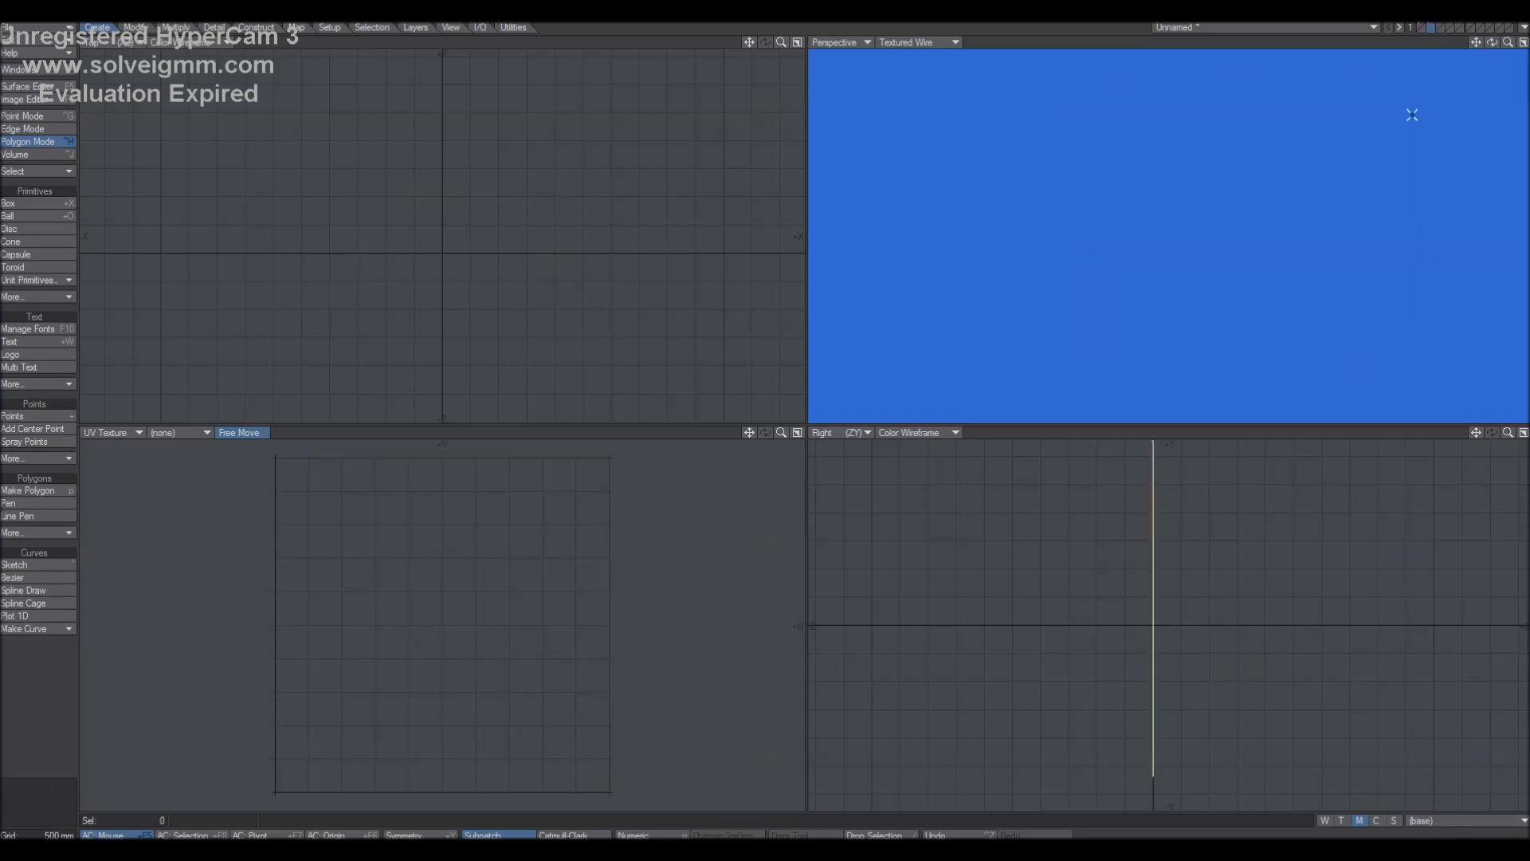
pyautogui.click(1419, 27)
pyautogui.moveTo(1491, 43); pyautogui.dragTo(1284, 56)
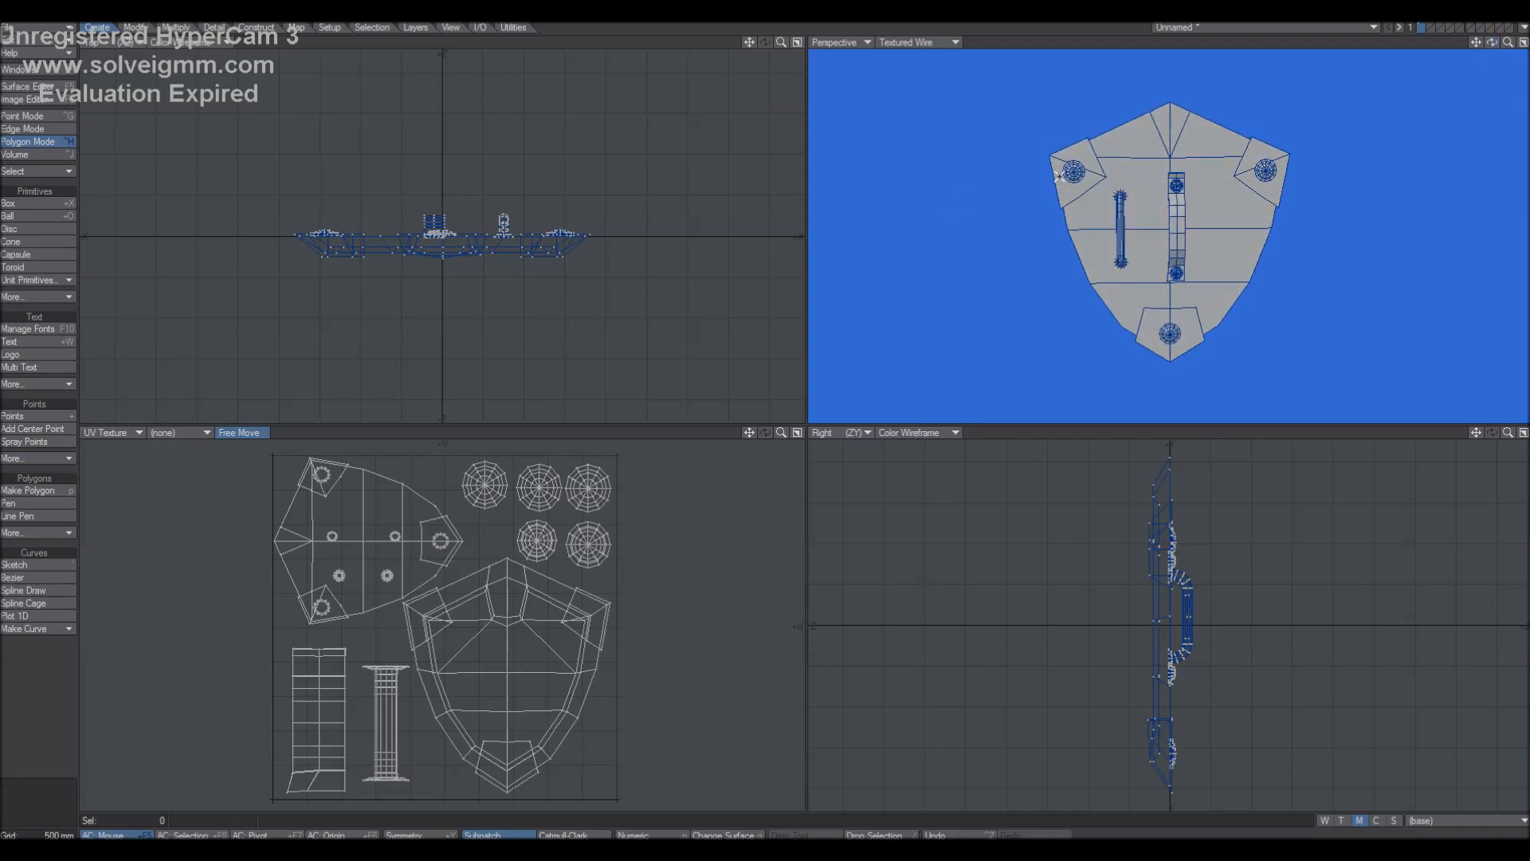
pyautogui.click(1181, 332)
pyautogui.click(1268, 171)
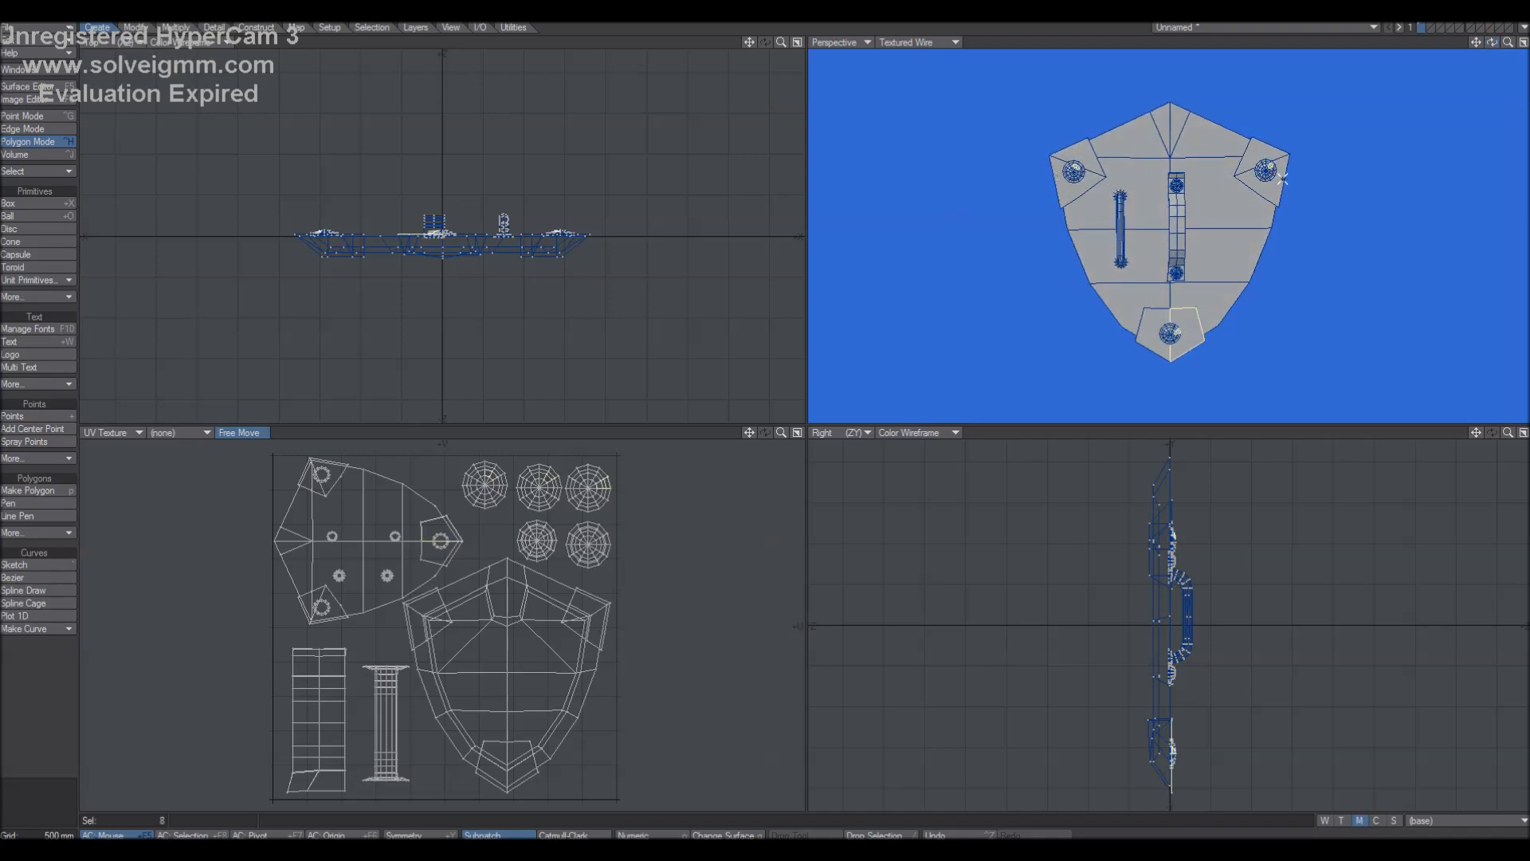
pyautogui.click(1046, 302)
pyautogui.moveTo(1491, 42)
pyautogui.mouseDown()
pyautogui.moveTo(1434, 44)
pyautogui.moveTo(1471, 43)
pyautogui.mouseUp()
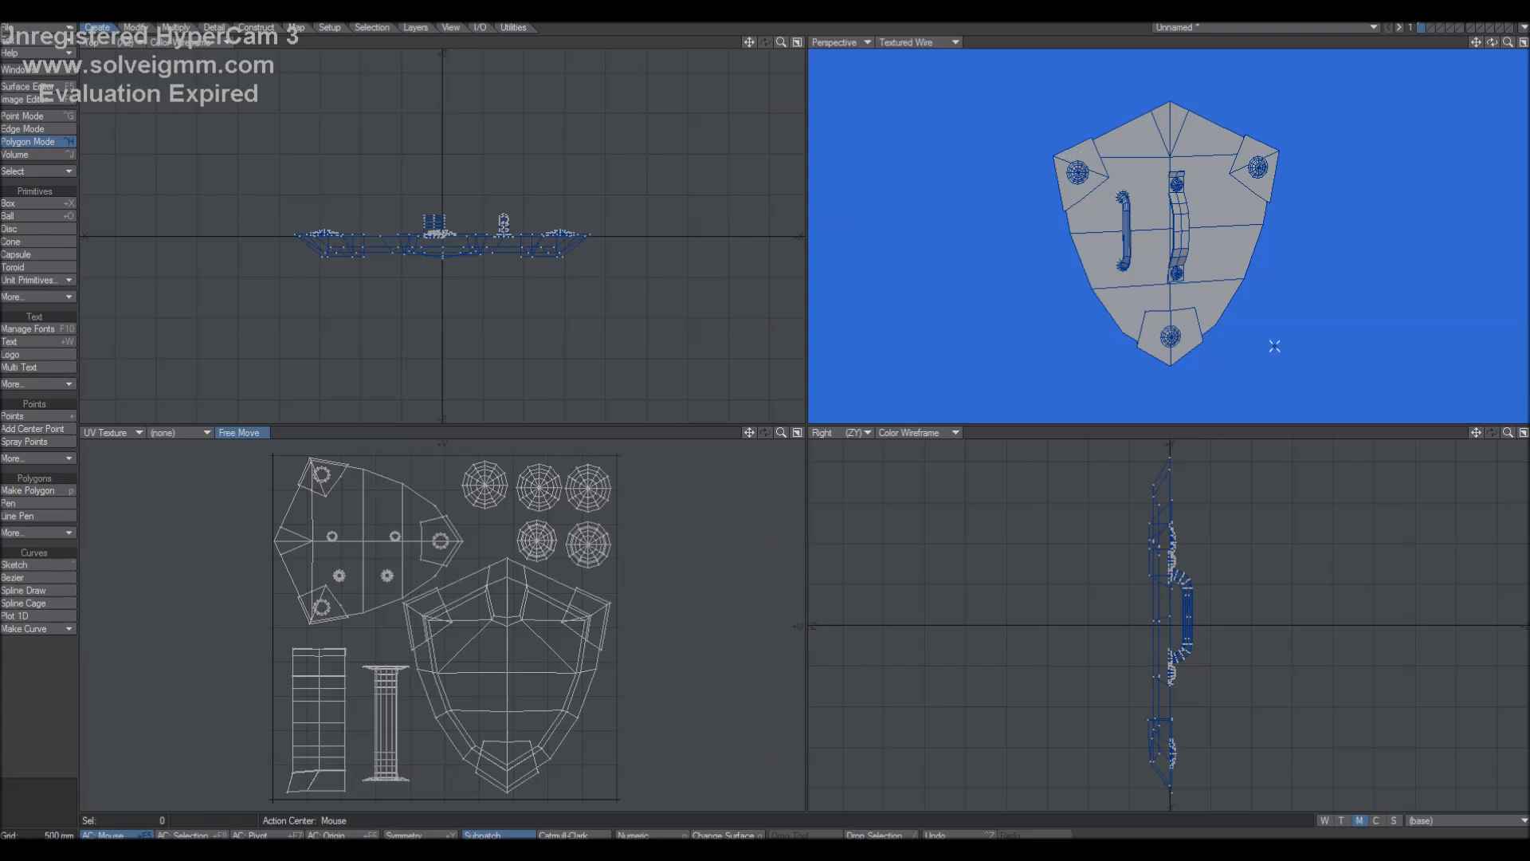
pyautogui.moveTo(1491, 42); pyautogui.dragTo(1474, 43)
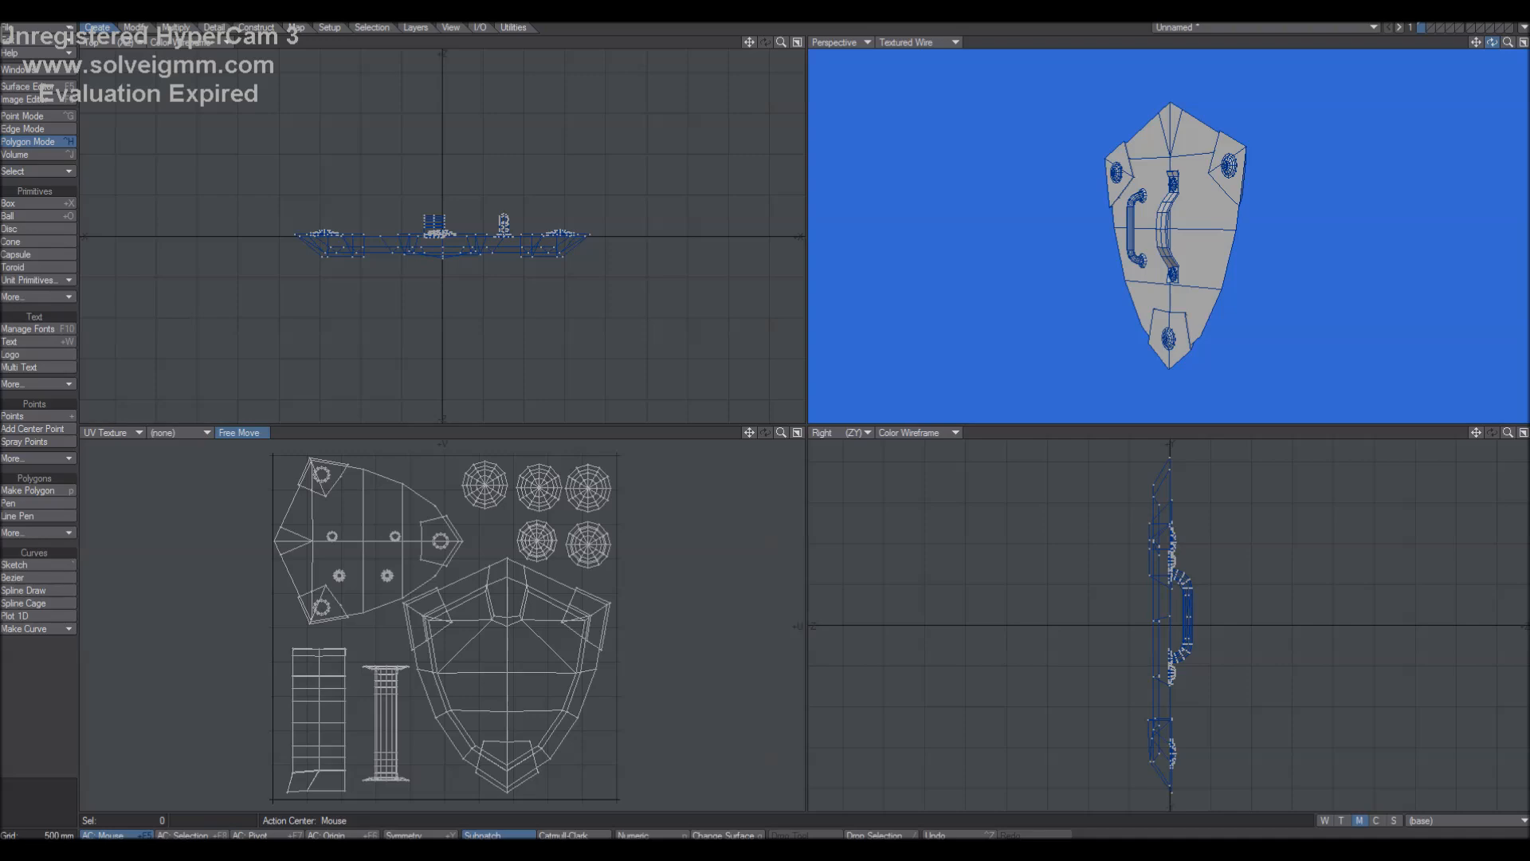
# With the UV2 morph map active, select the circular rivet and handle-end polygons overlapping the shield's back plate and delete them.
pyautogui.moveTo(1474, 43)
pyautogui.mouseDown()
pyautogui.moveTo(1507, 43)
pyautogui.moveTo(1491, 43)
pyautogui.mouseUp()
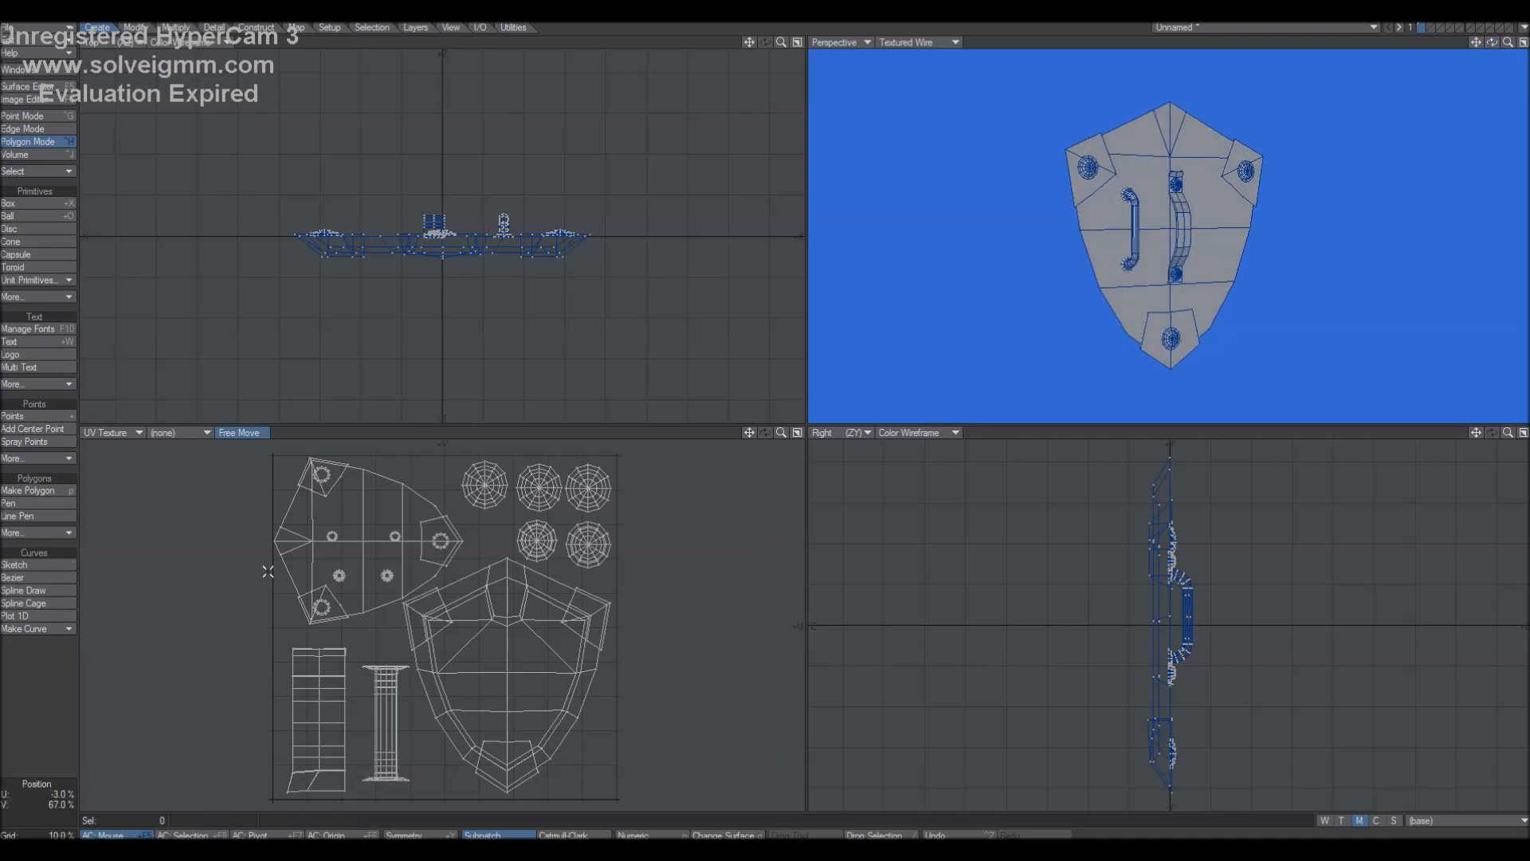
pyautogui.moveTo(339, 553)
pyautogui.mouseDown(button='right')
pyautogui.moveTo(346, 543)
pyautogui.moveTo(341, 591)
pyautogui.moveTo(350, 580)
pyautogui.mouseUp(button='right')
pyautogui.moveTo(373, 560)
pyautogui.keyDown('shift'); pyautogui.mouseDown(button='right')
pyautogui.moveTo(389, 591)
pyautogui.moveTo(376, 581)
pyautogui.mouseUp(button='right'); pyautogui.keyUp('shift')
pyautogui.press('/')
pyautogui.click(1419, 819)
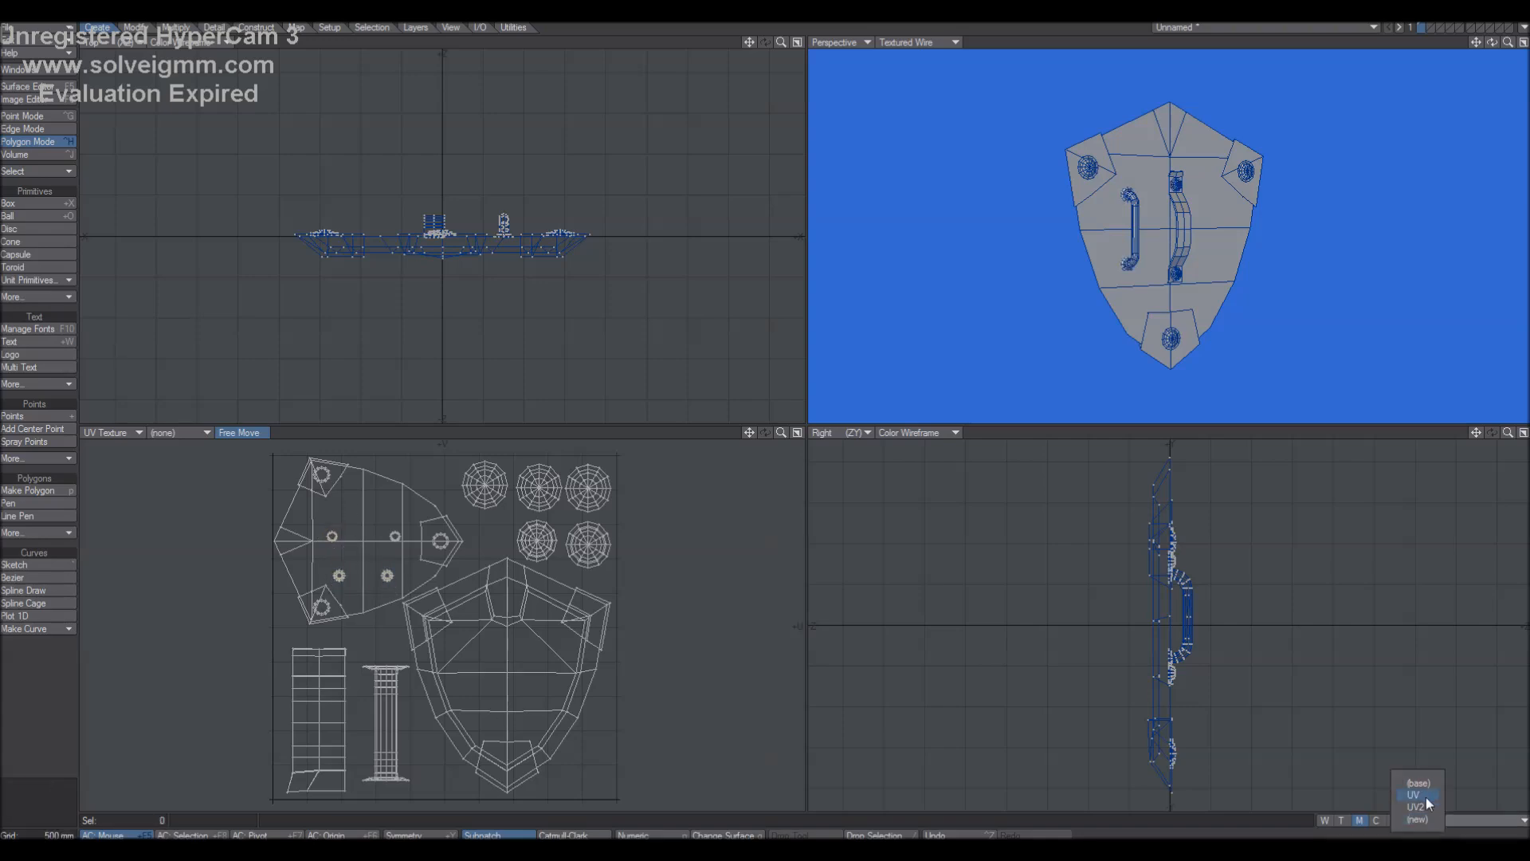
pyautogui.click(1423, 805)
pyautogui.moveTo(388, 561)
pyautogui.mouseDown(button='right')
pyautogui.moveTo(386, 588)
pyautogui.moveTo(400, 540)
pyautogui.moveTo(325, 519)
pyautogui.moveTo(347, 561)
pyautogui.mouseUp(button='right')
pyautogui.keyDown('shift'); pyautogui.moveTo(334, 598); pyautogui.dragTo(347, 603, button='right'); pyautogui.keyUp('shift')
pyautogui.moveTo(433, 558)
pyautogui.keyDown('shift'); pyautogui.mouseDown(button='right')
pyautogui.moveTo(449, 544)
pyautogui.moveTo(434, 552)
pyautogui.mouseUp(button='right'); pyautogui.keyUp('shift')
pyautogui.press(']')
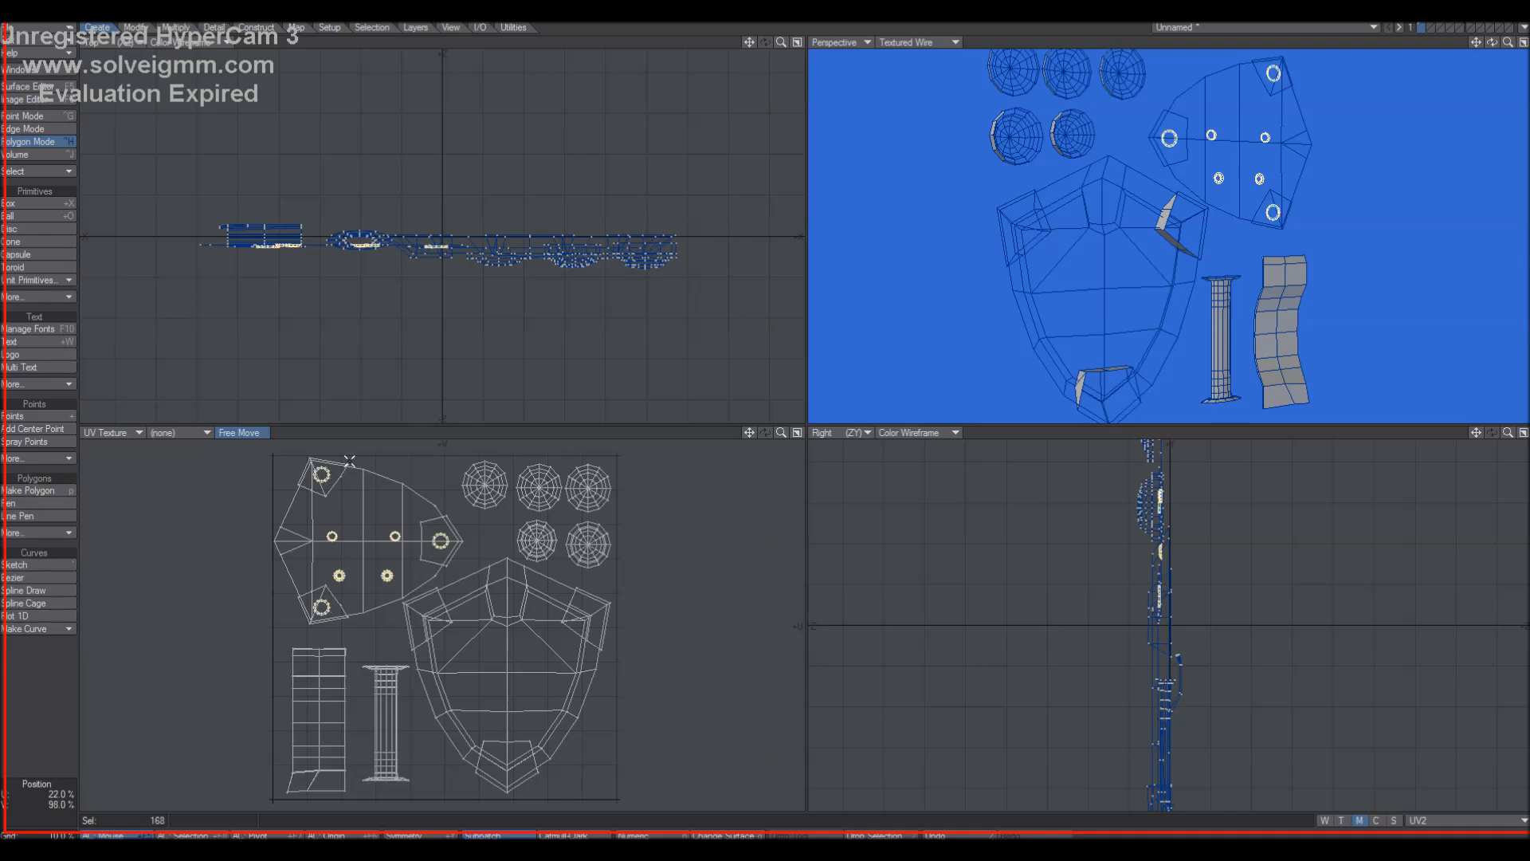
pyautogui.press('Delete')
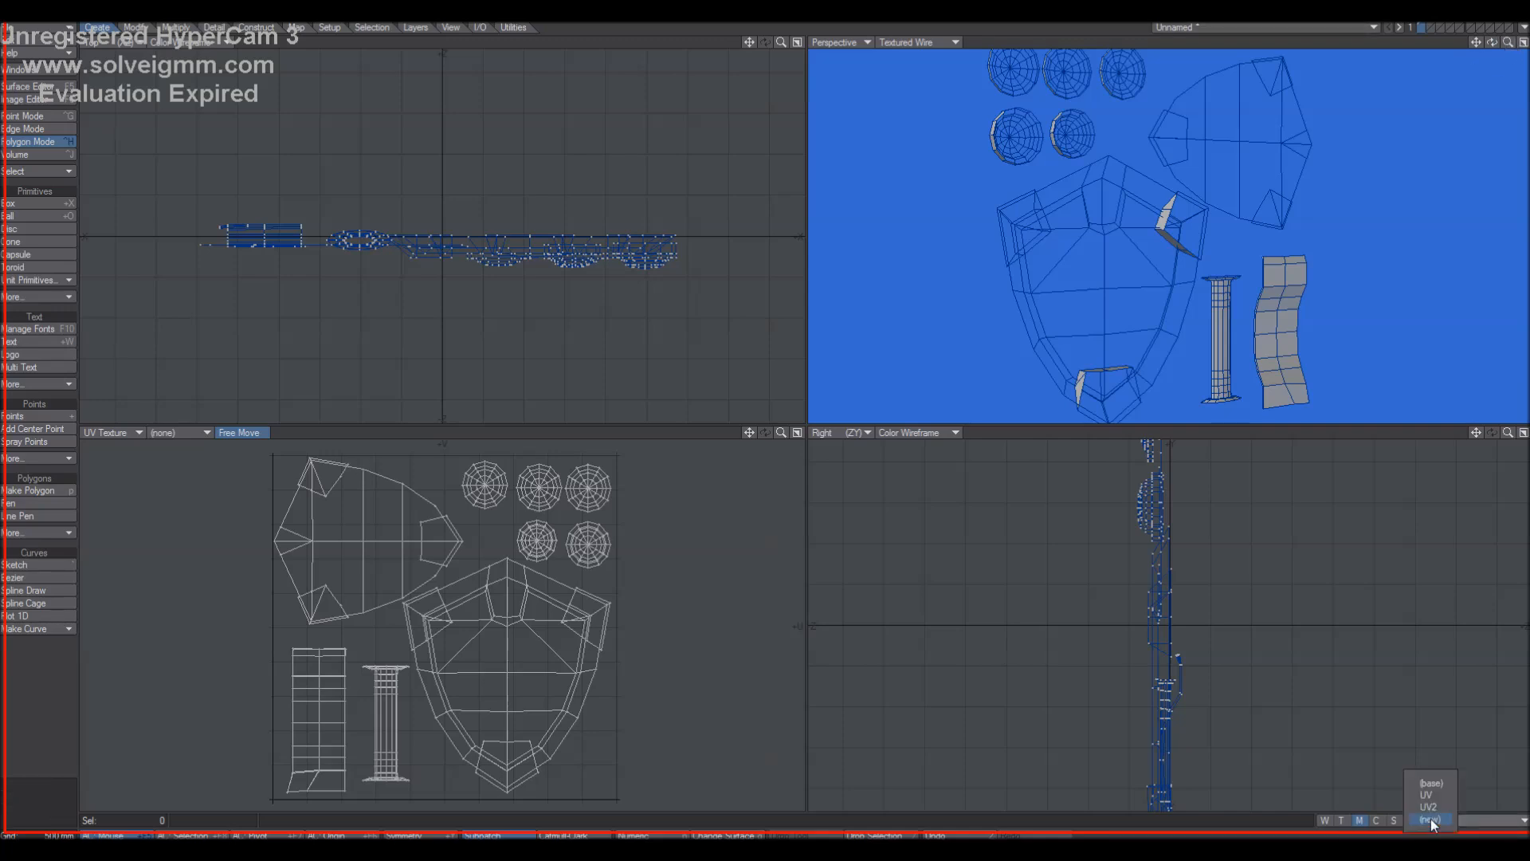
# Switch the active morph map back to base, check the selection across the assembled shield, and clear it.
pyautogui.click(1438, 783)
pyautogui.moveTo(1492, 41)
pyautogui.mouseDown()
pyautogui.moveTo(1274, 43)
pyautogui.moveTo(1370, 44)
pyautogui.mouseUp()
pyautogui.moveTo(708, 561); pyautogui.dragTo(159, 811, button='right')
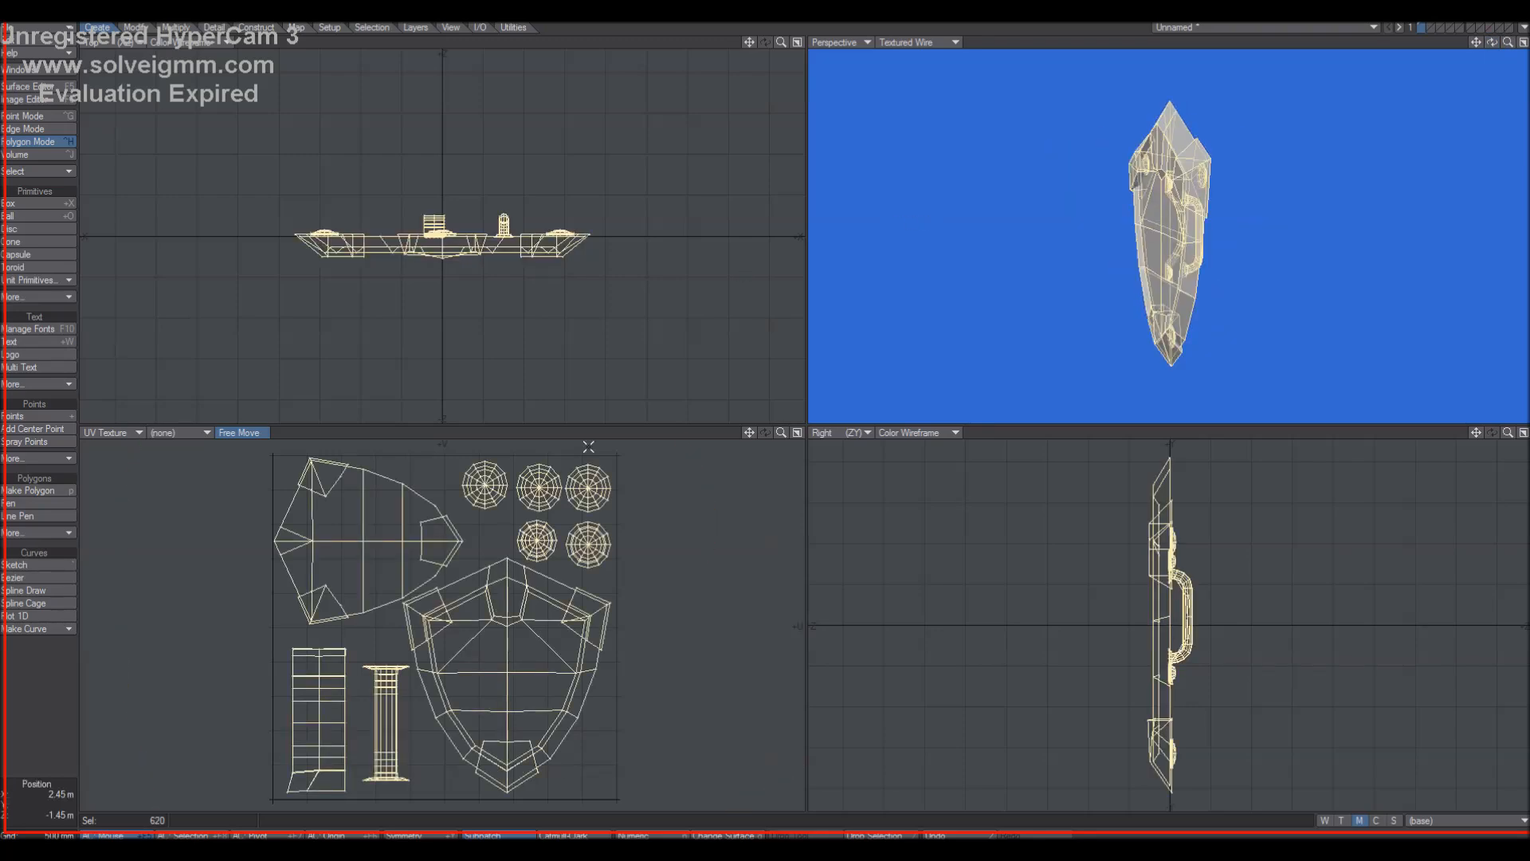
pyautogui.click(9, 751)
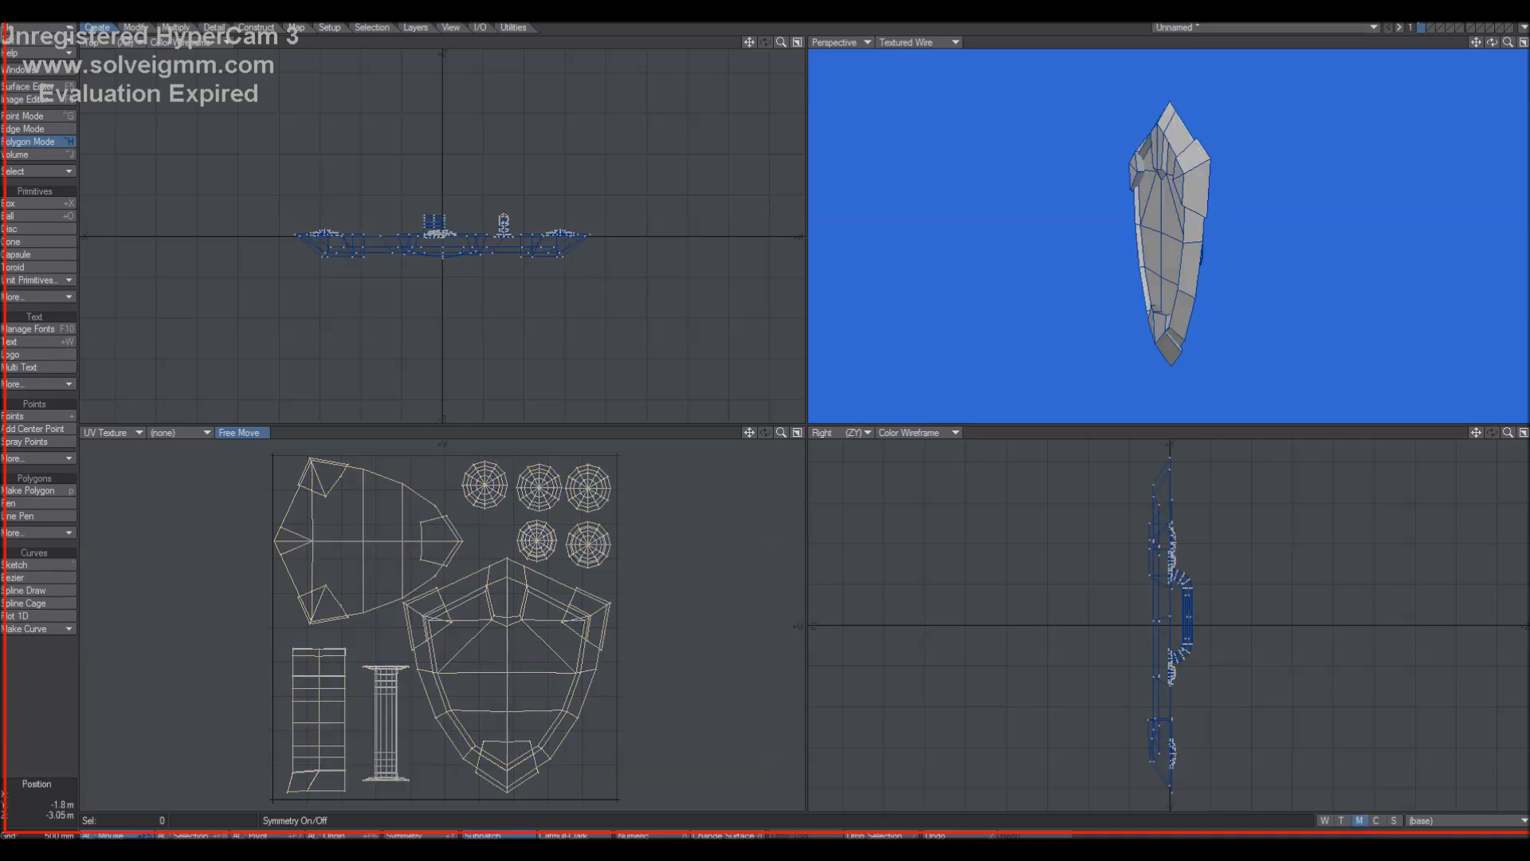
# Make UVMAP the active texture map and add a UV-projected color texture to the Default surface.
pyautogui.click(1340, 822)
pyautogui.click(28, 87)
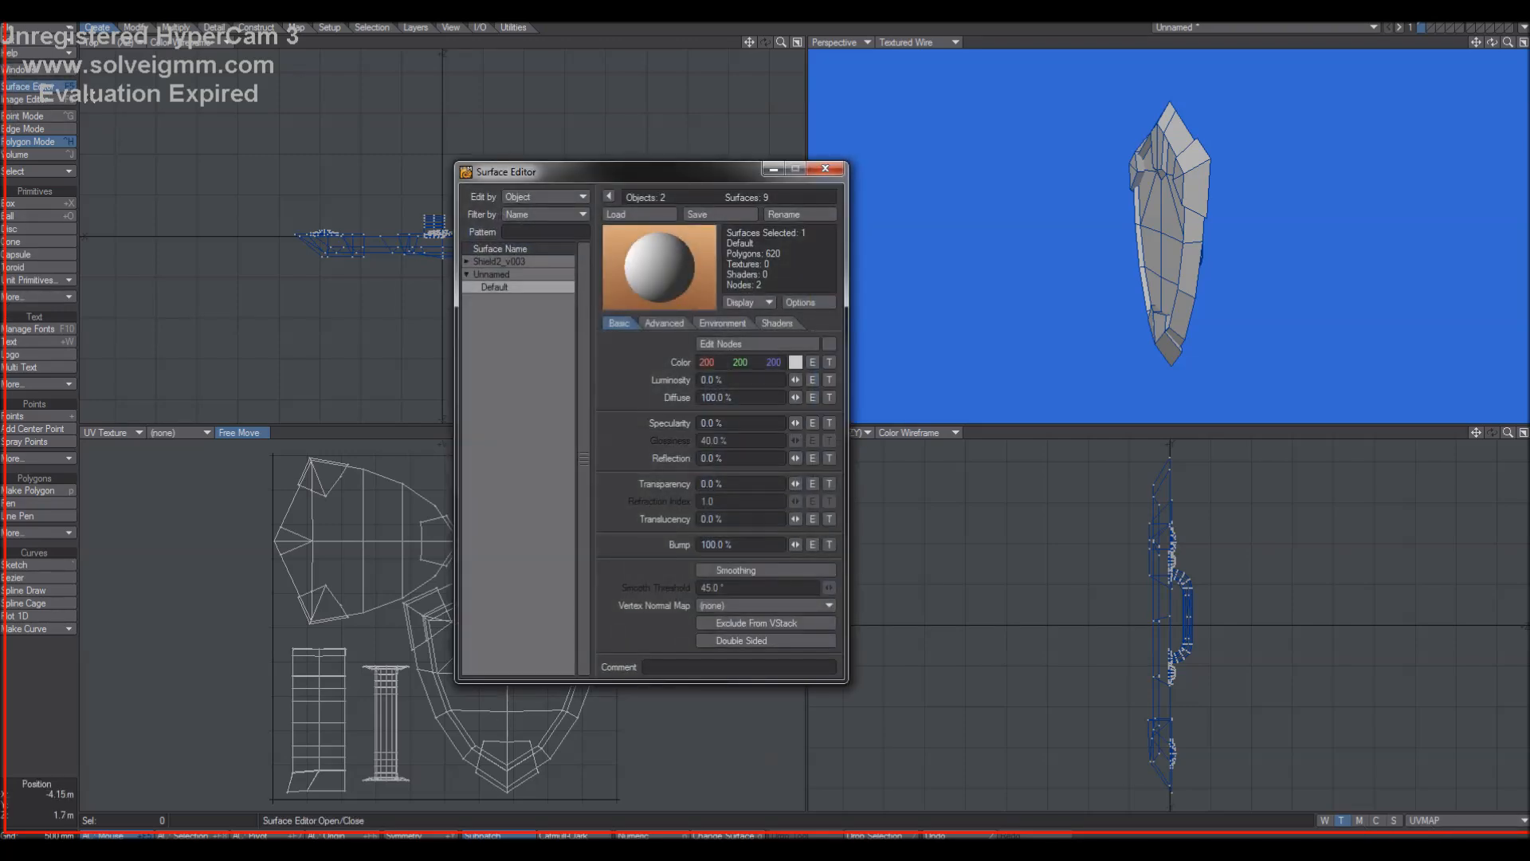
pyautogui.click(829, 362)
pyautogui.moveTo(317, 403); pyautogui.dragTo(936, 175)
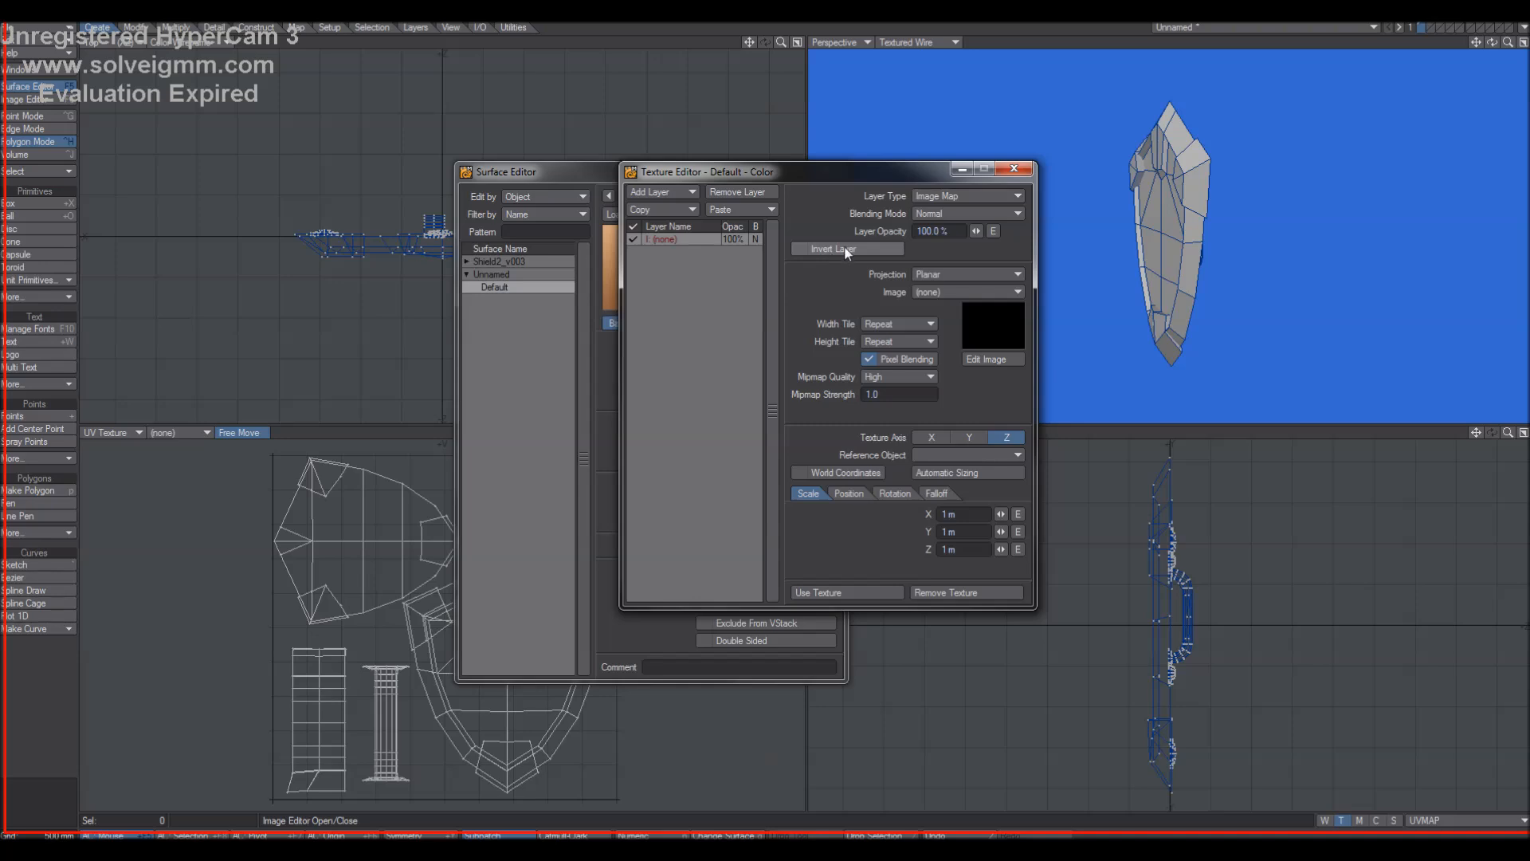
pyautogui.click(953, 275)
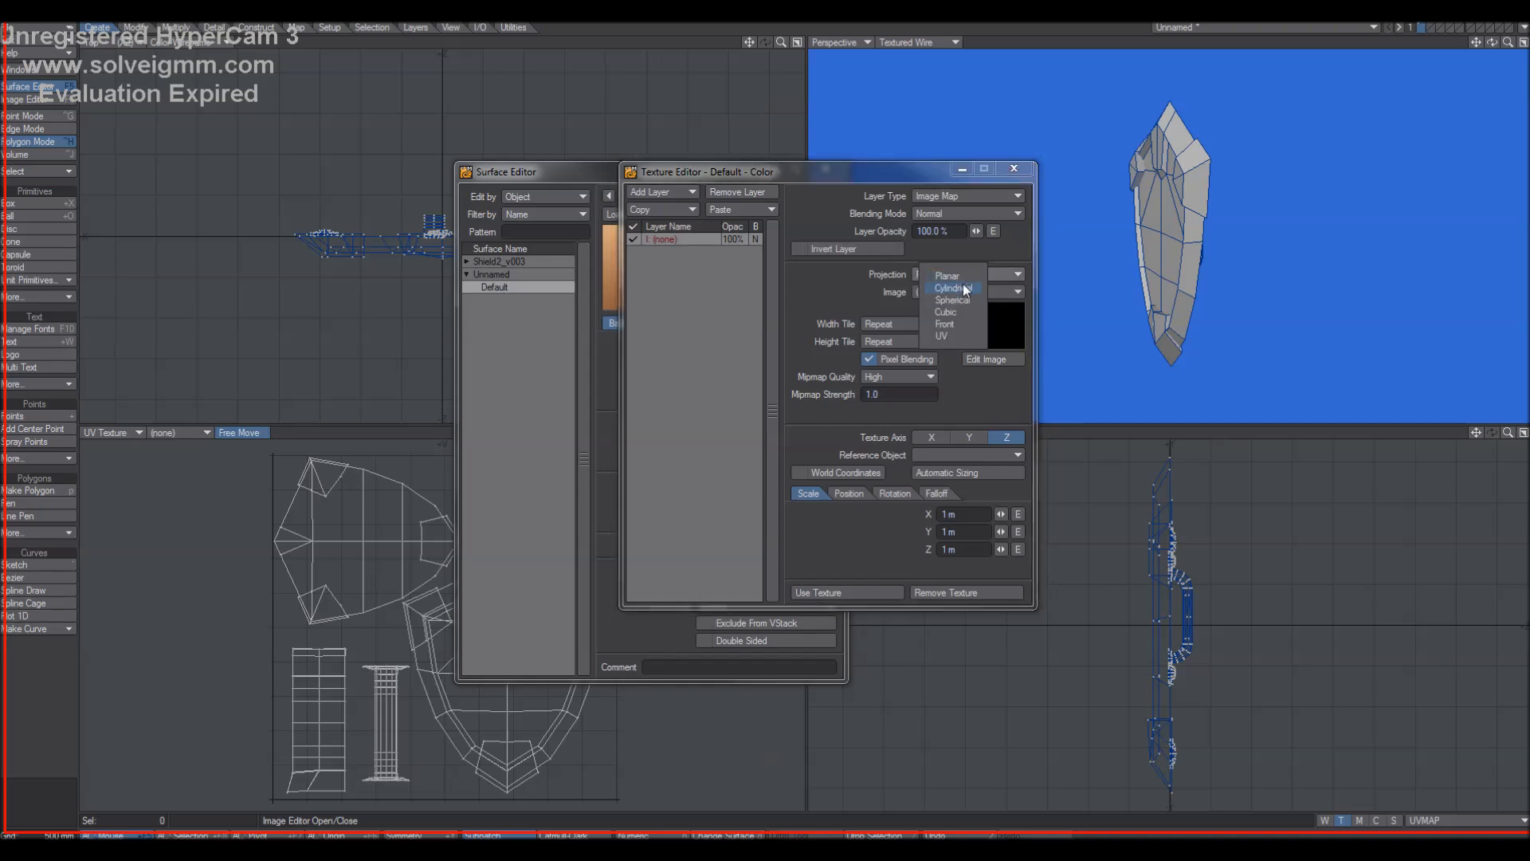
pyautogui.click(949, 335)
# Assign the UVMAP UV map and the metal.psd image to the Default surface's color texture.
pyautogui.click(949, 292)
pyautogui.click(946, 312)
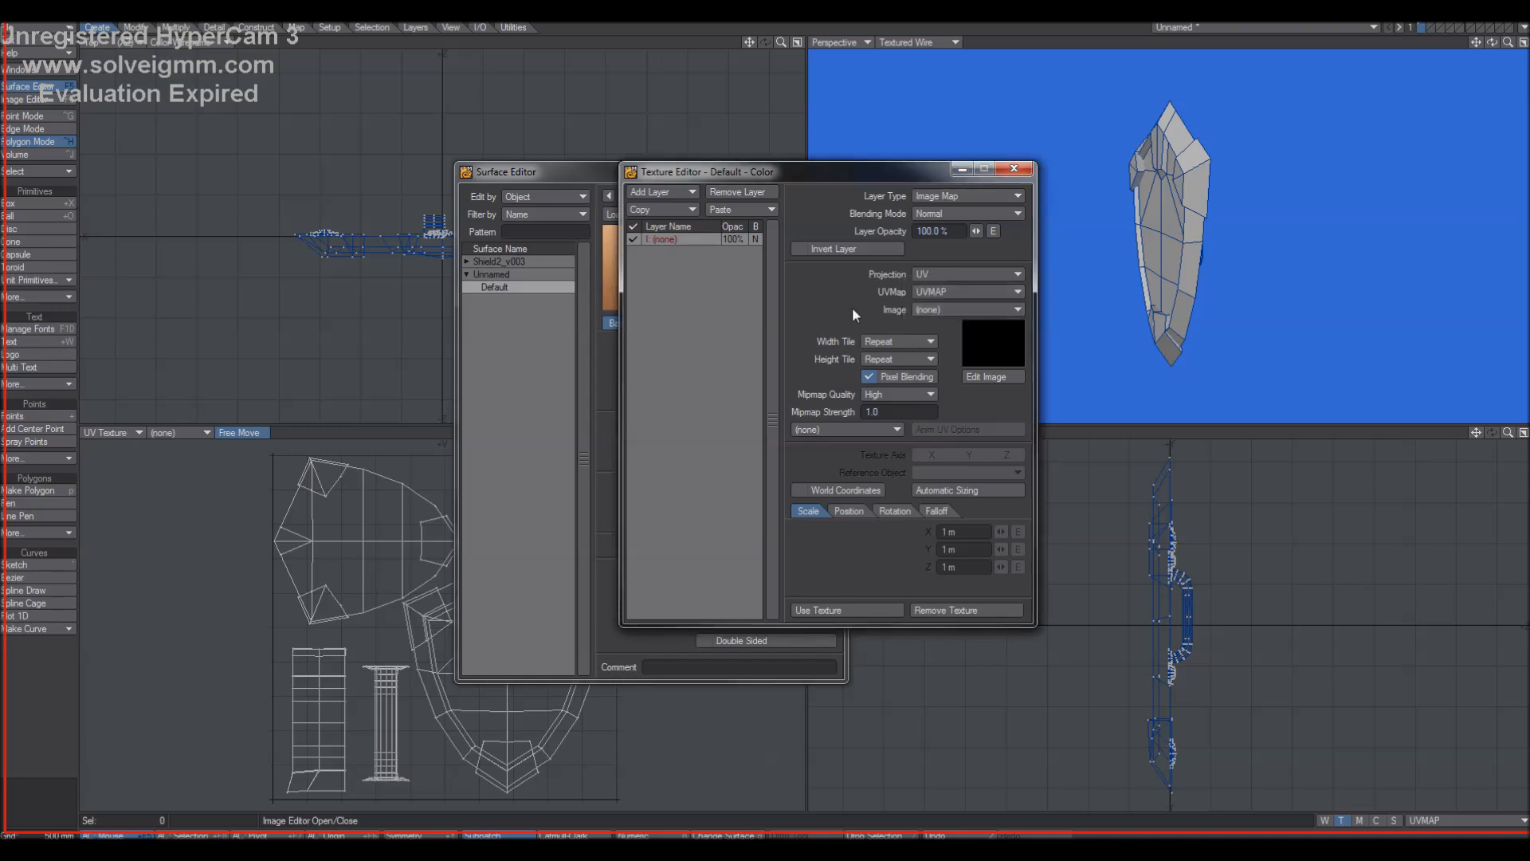
pyautogui.click(952, 298)
pyautogui.click(949, 298)
pyautogui.click(944, 310)
pyautogui.click(954, 325)
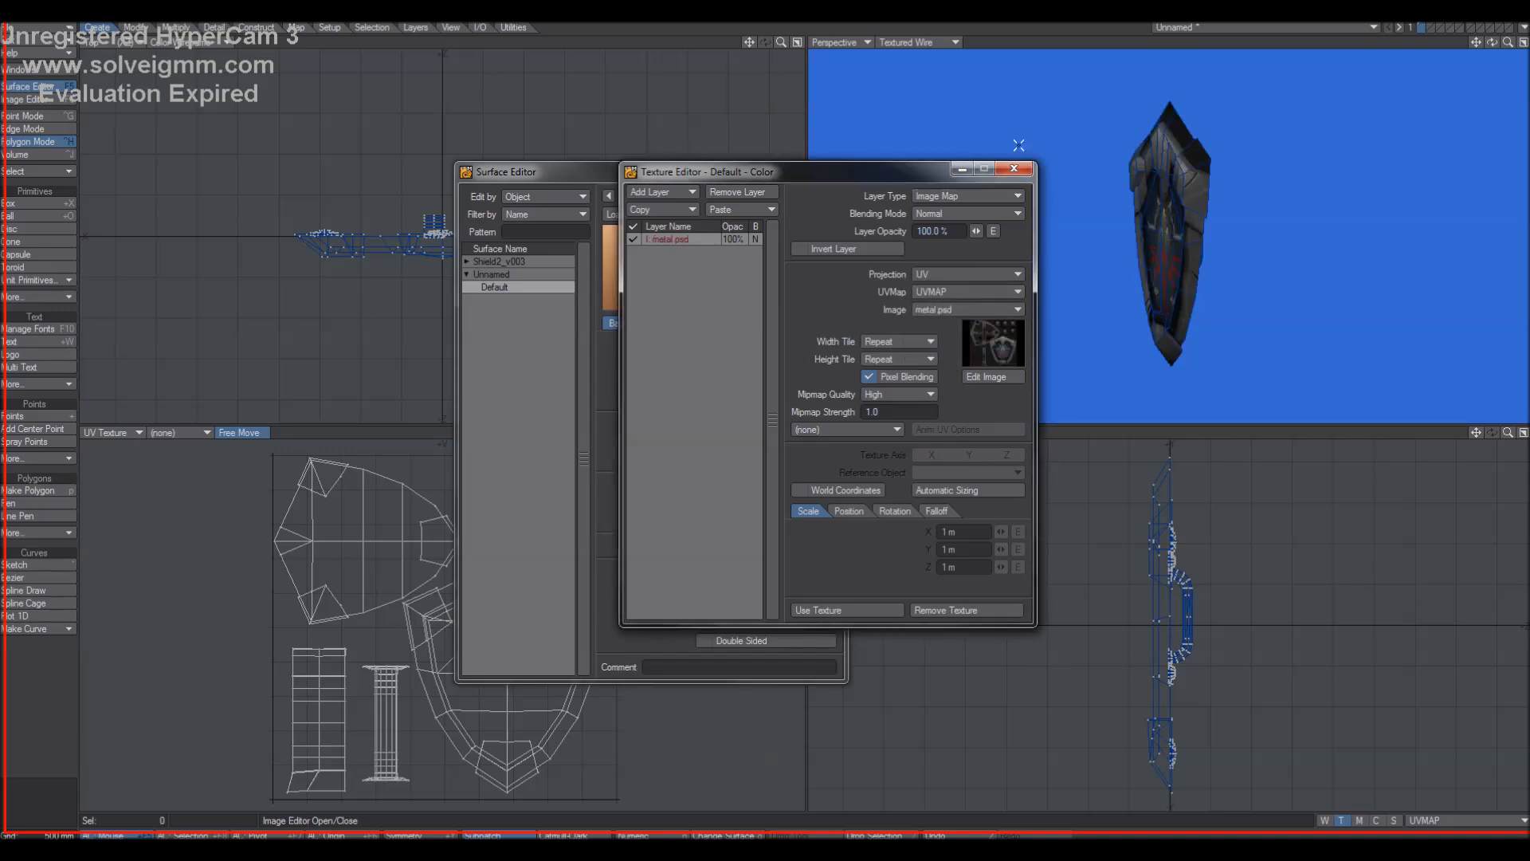
# Change the color texture's UV map to Texture and close the texture and surface editors.
pyautogui.moveTo(1492, 42)
pyautogui.mouseDown()
pyautogui.moveTo(1499, 56)
pyautogui.moveTo(1434, 48)
pyautogui.moveTo(1503, 45)
pyautogui.mouseUp()
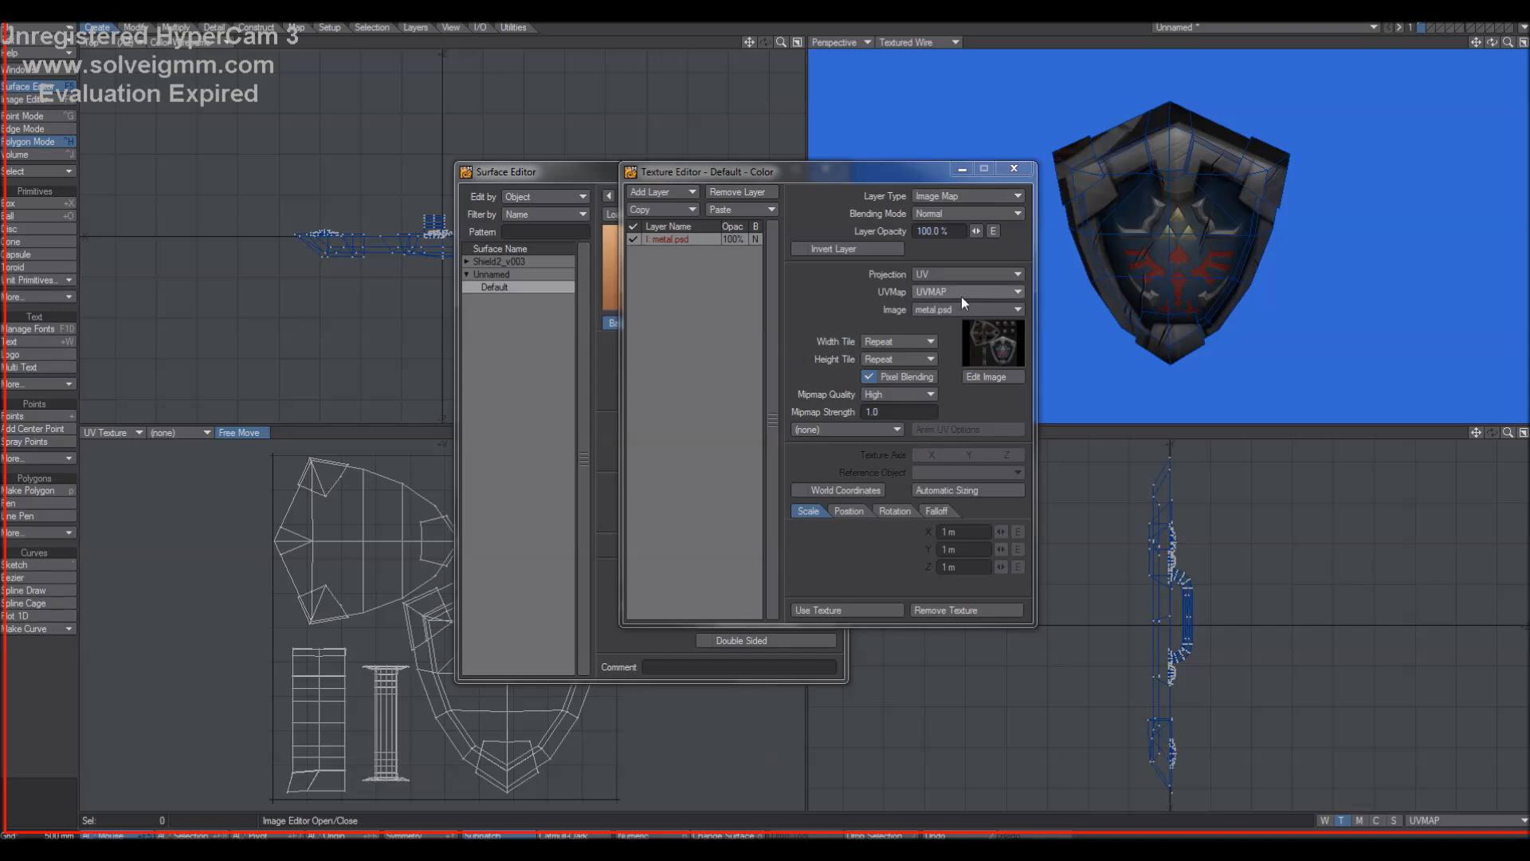
pyautogui.click(961, 294)
pyautogui.click(968, 285)
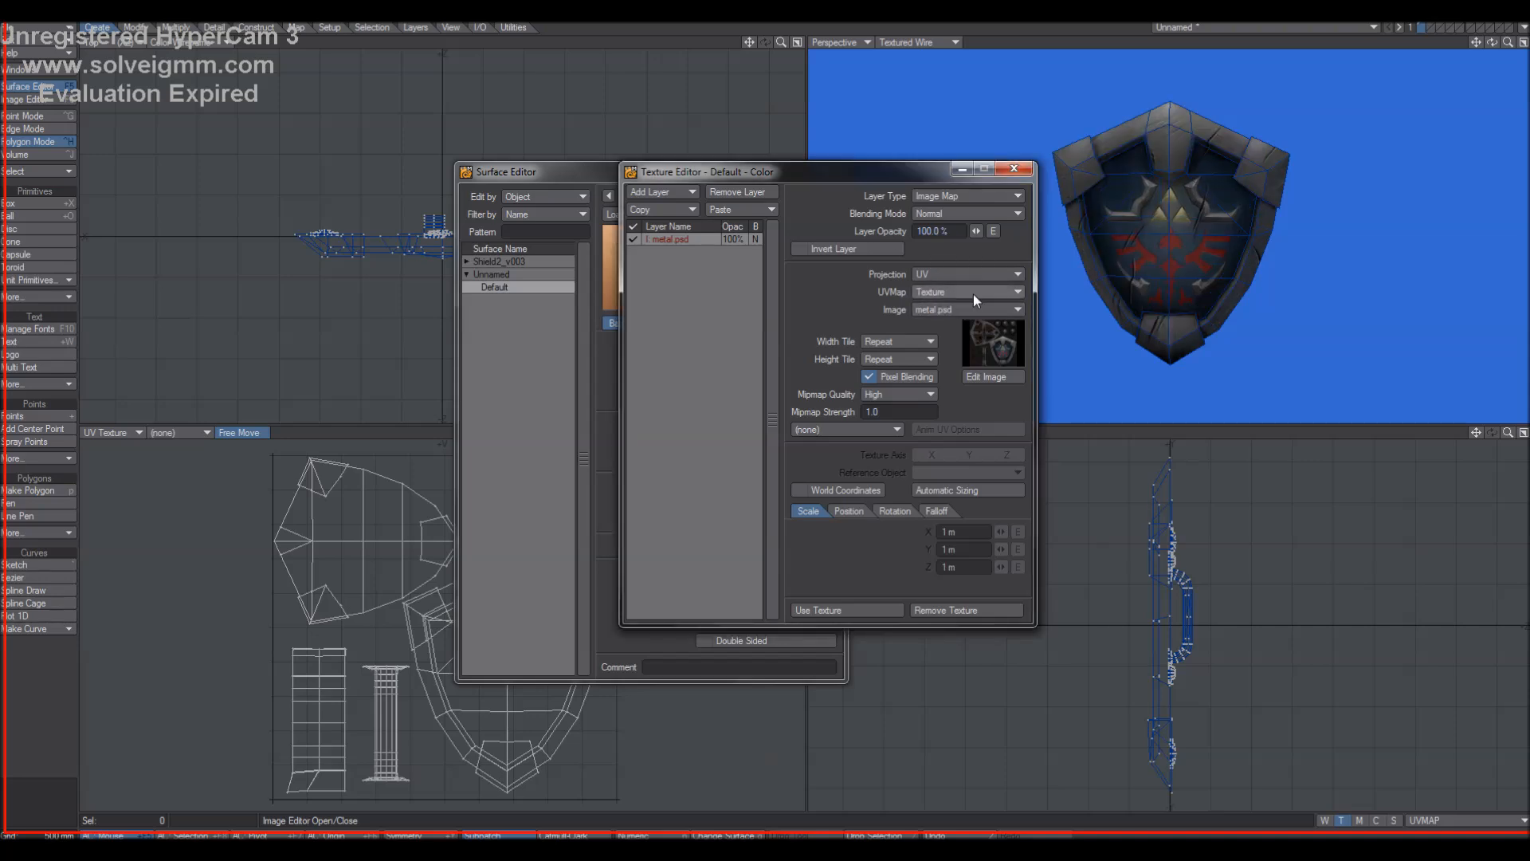
pyautogui.click(1014, 168)
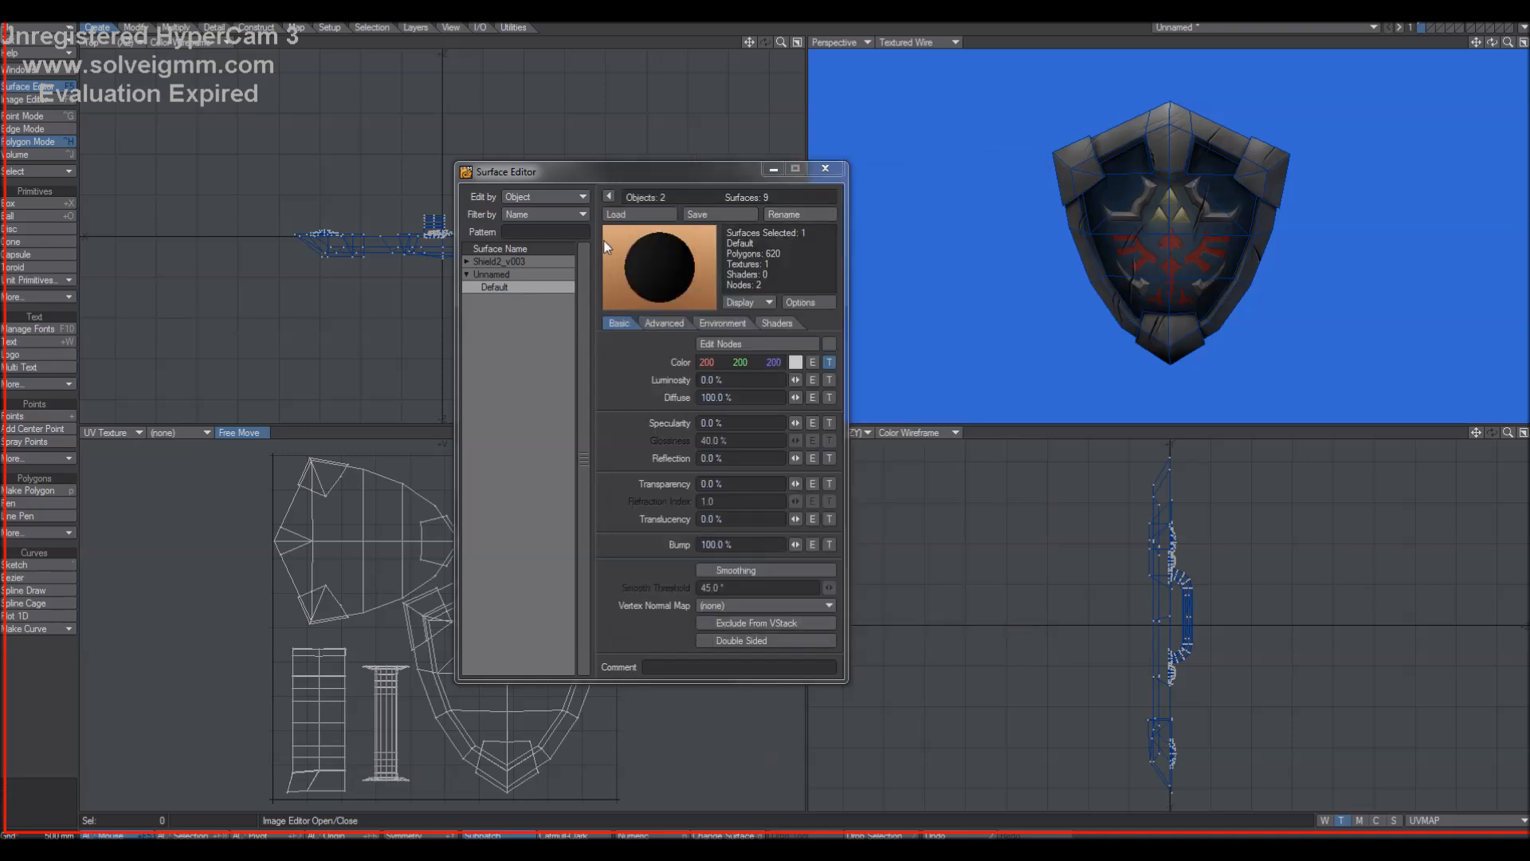
pyautogui.click(825, 168)
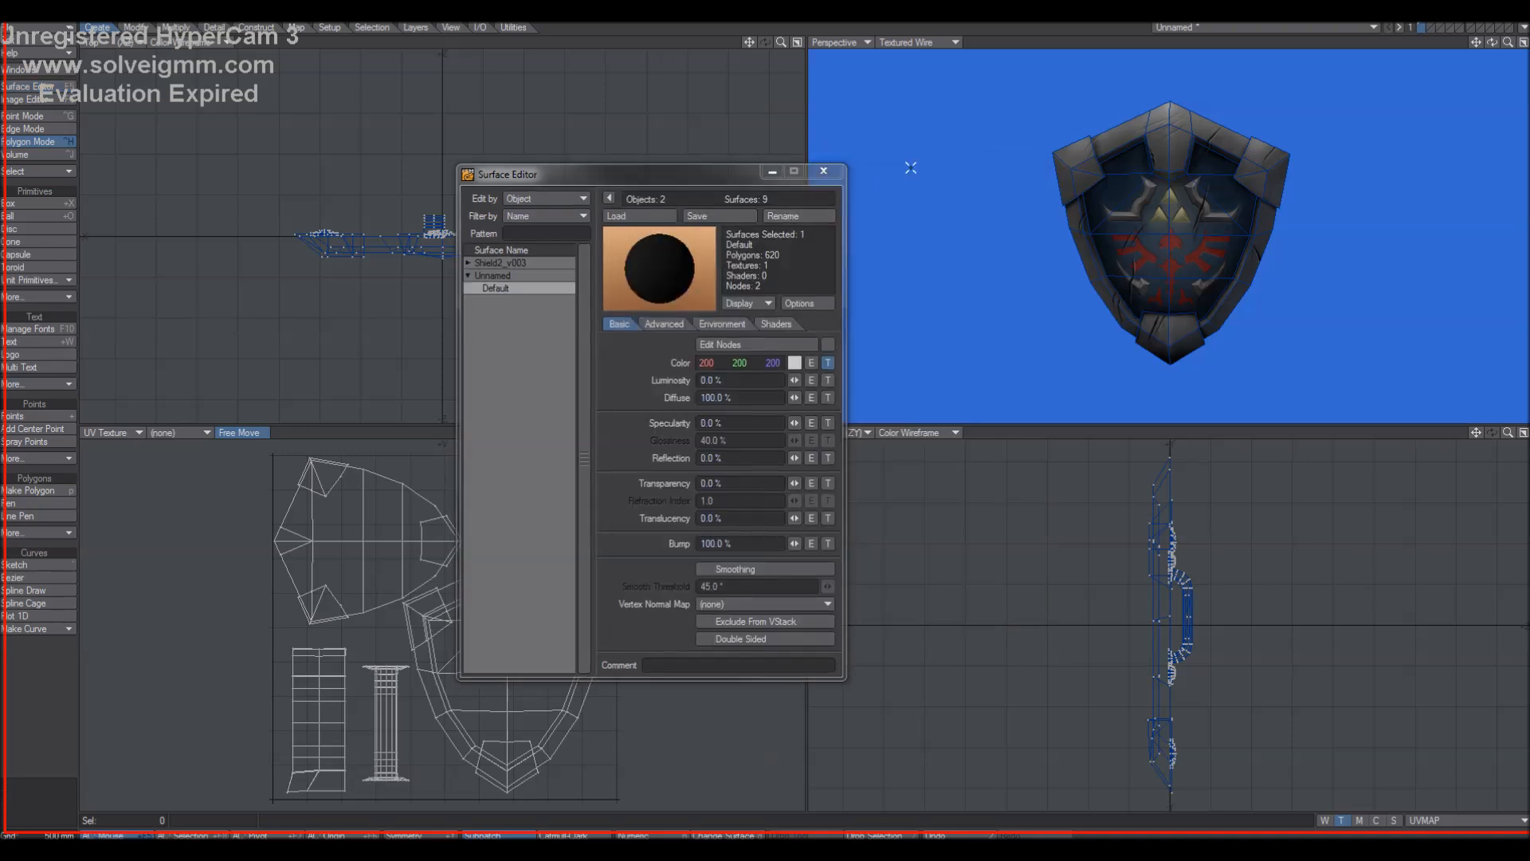
# Assign a new surface named "Sheild" with Smoothing enabled to the whole shield.
pyautogui.press('q')
pyautogui.moveTo(658, 129); pyautogui.dragTo(772, 200)
pyautogui.write('Sheild')
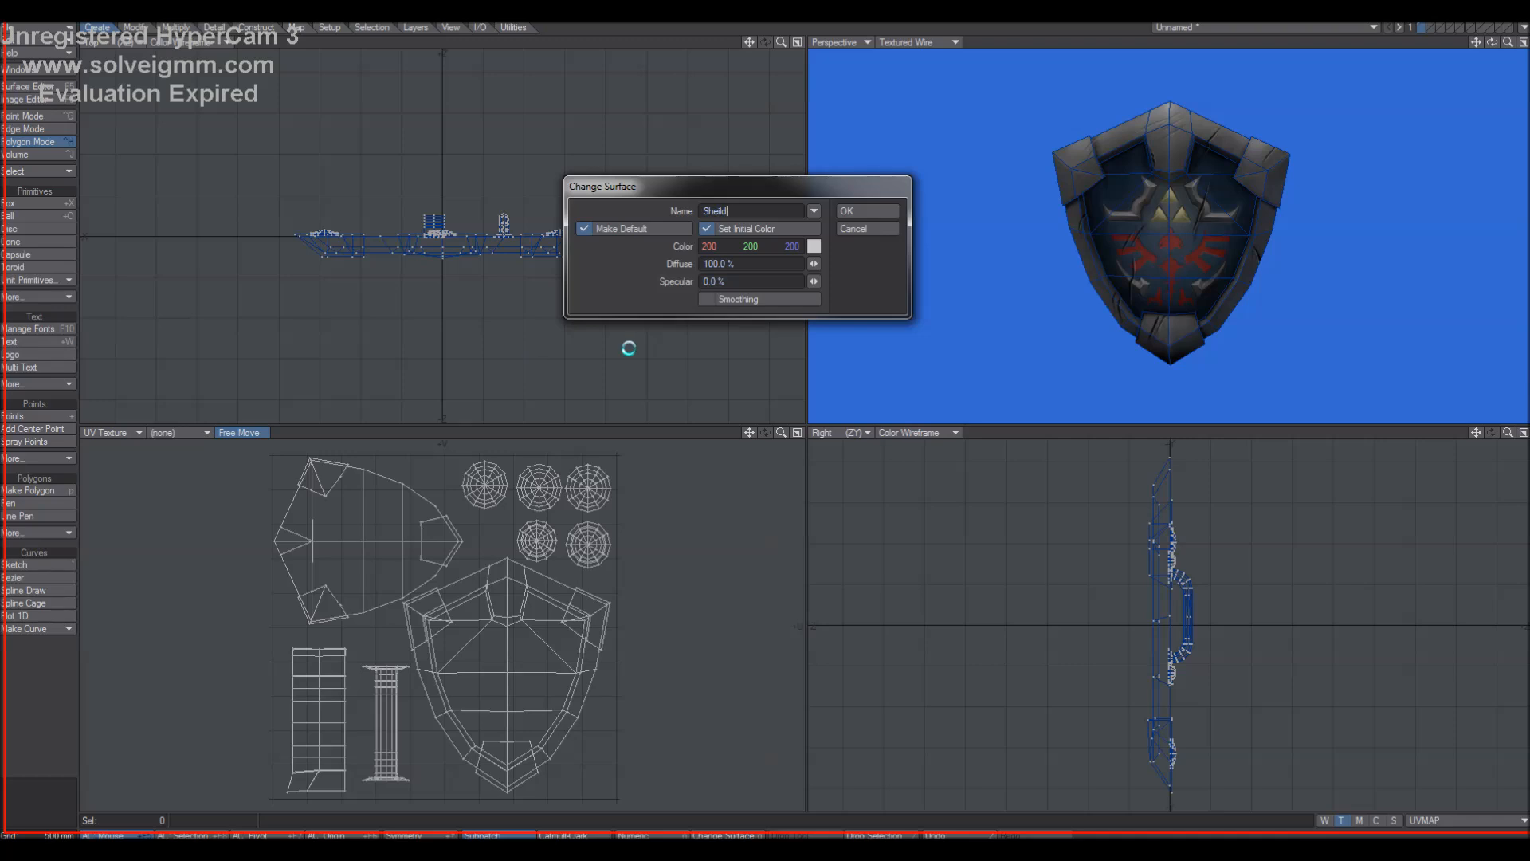
pyautogui.click(765, 300)
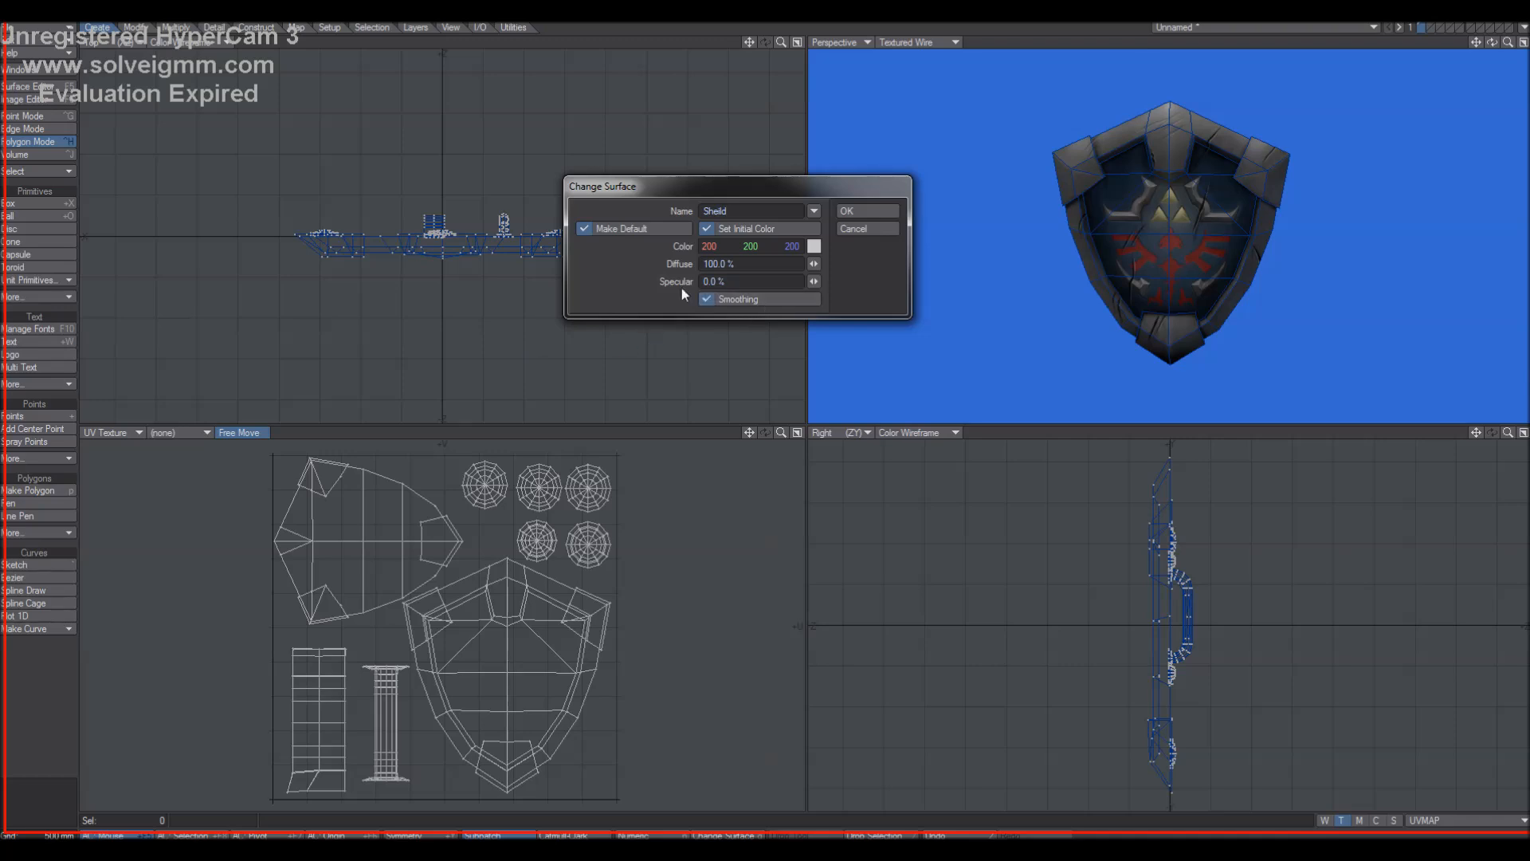
pyautogui.click(842, 211)
# Copy the Default surface's settings onto the Sheild surface and close the Surface Editor.
pyautogui.click(35, 88)
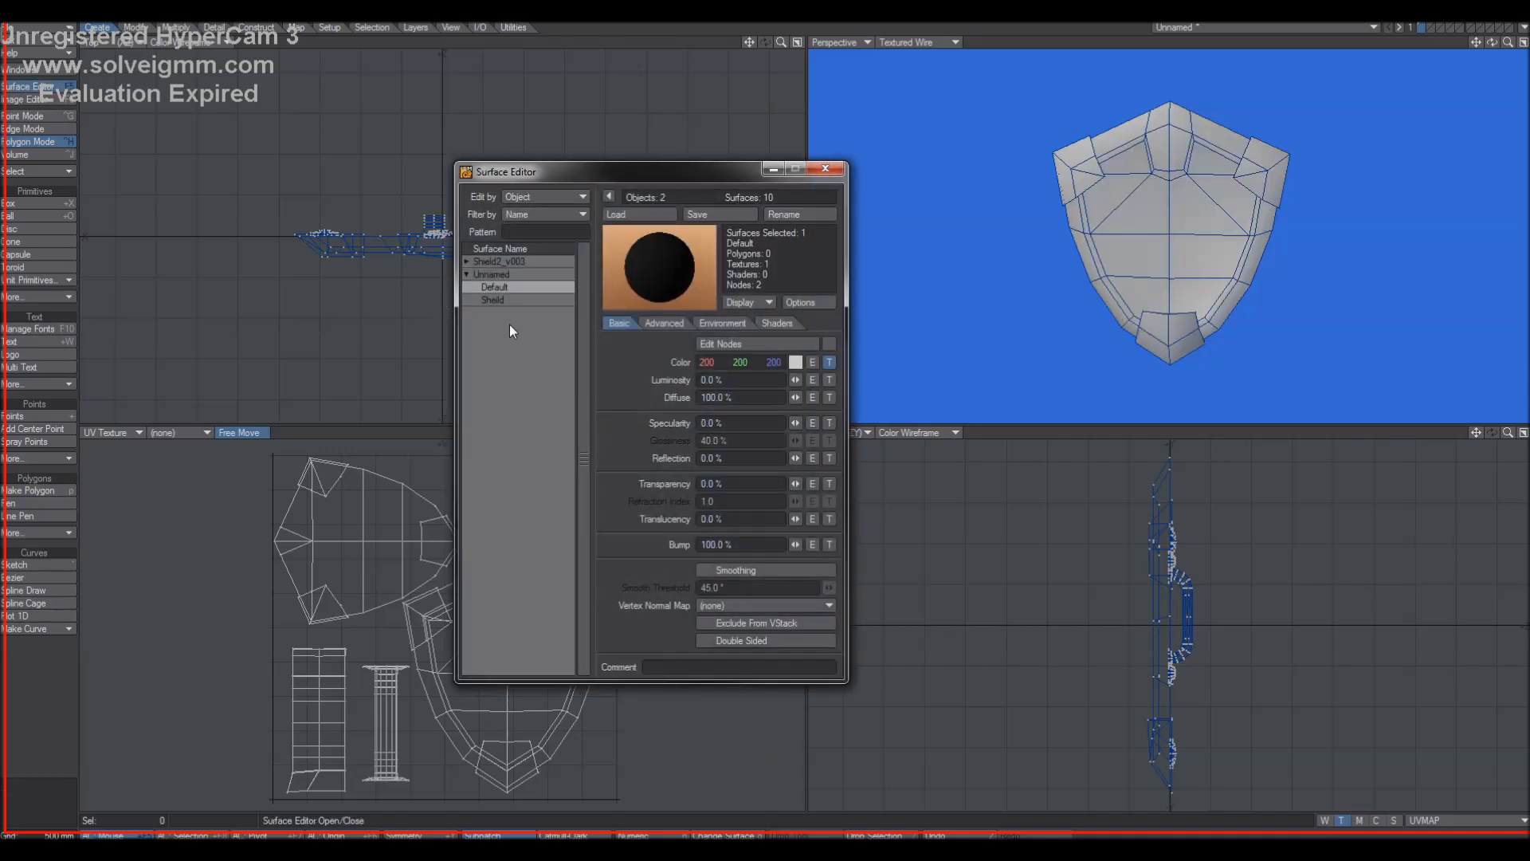
pyautogui.click(513, 300)
pyautogui.click(522, 288)
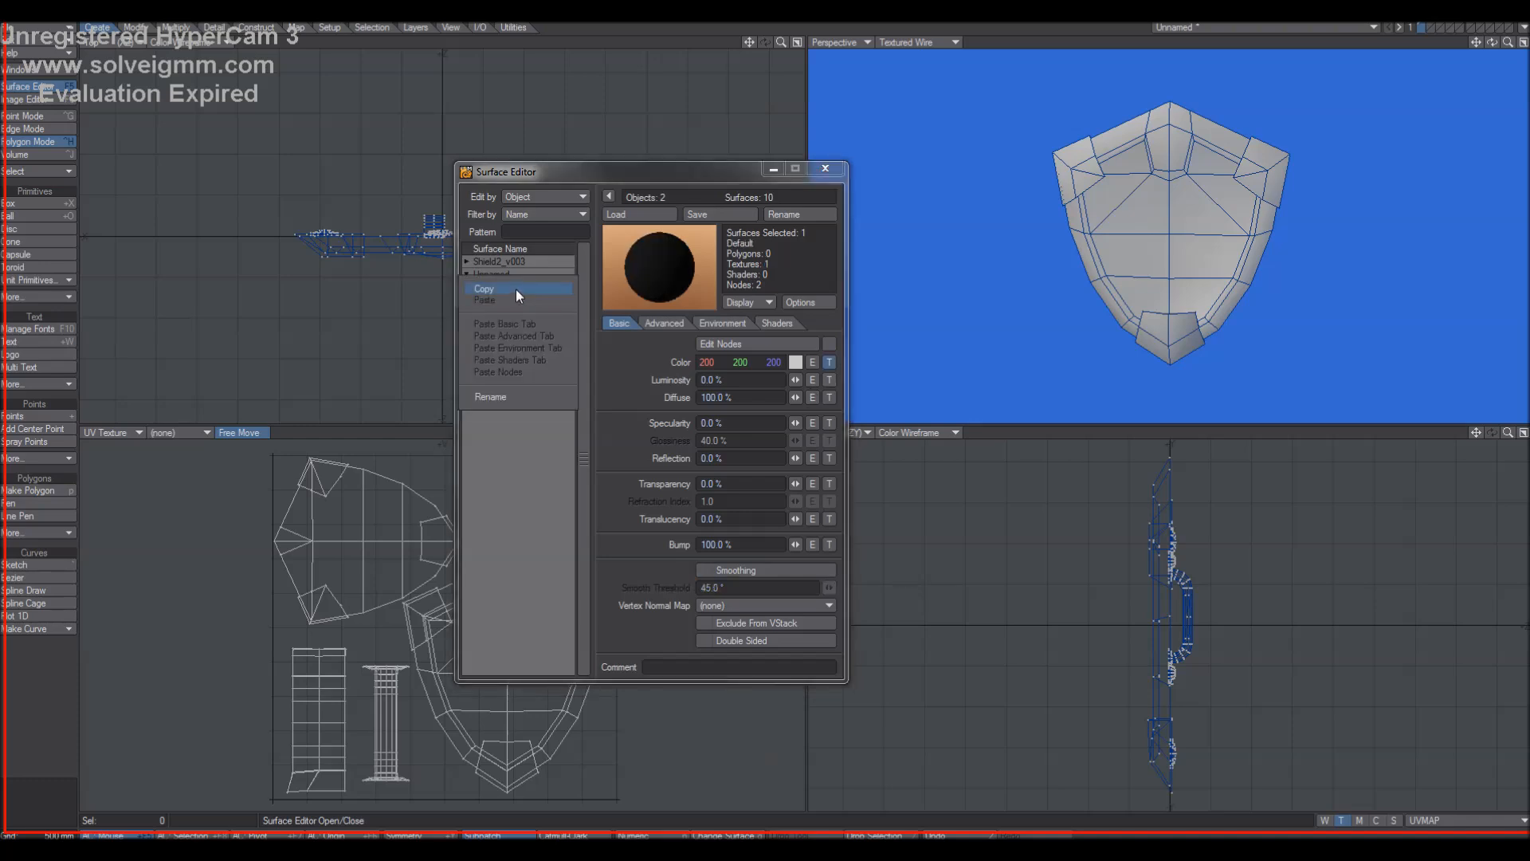
pyautogui.click(525, 299)
pyautogui.click(521, 311)
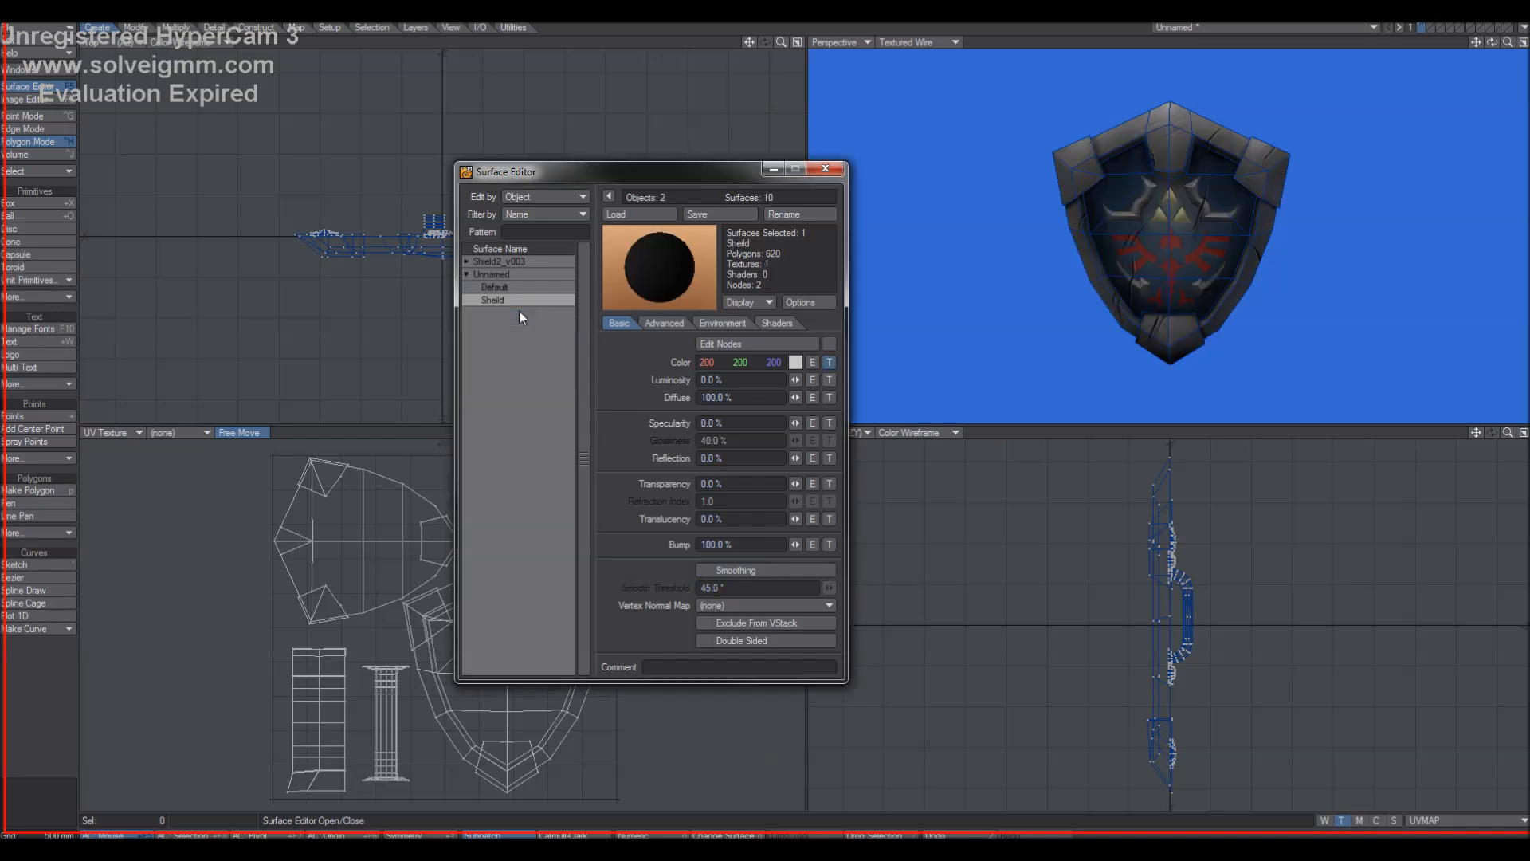
pyautogui.press('F5')
# Set the perspective view's shading to Texture and show metal.psd behind the UV layout.
pyautogui.click(920, 42)
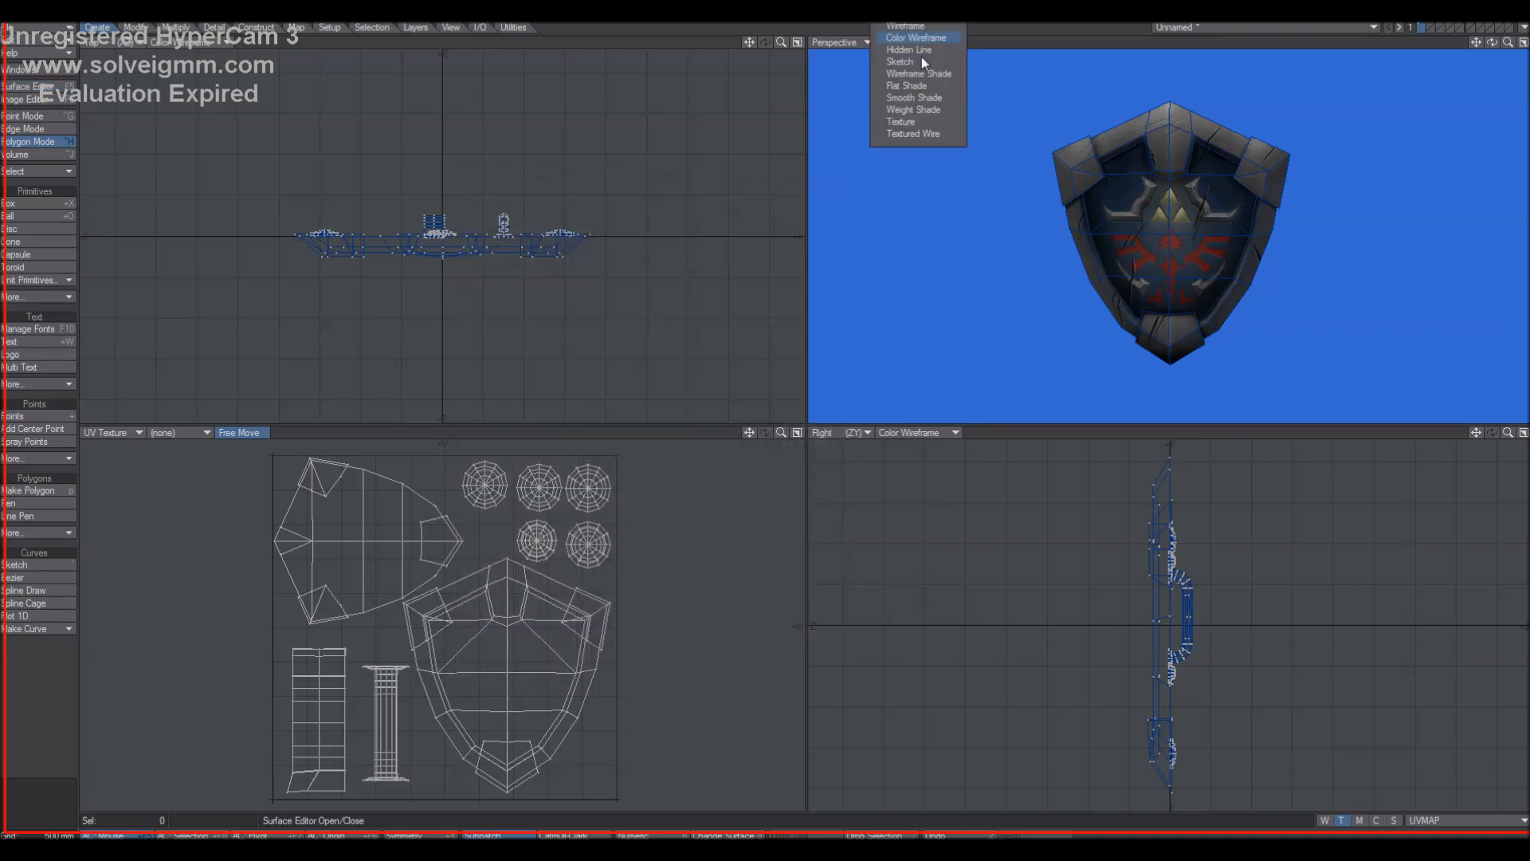
pyautogui.click(915, 121)
pyautogui.click(191, 433)
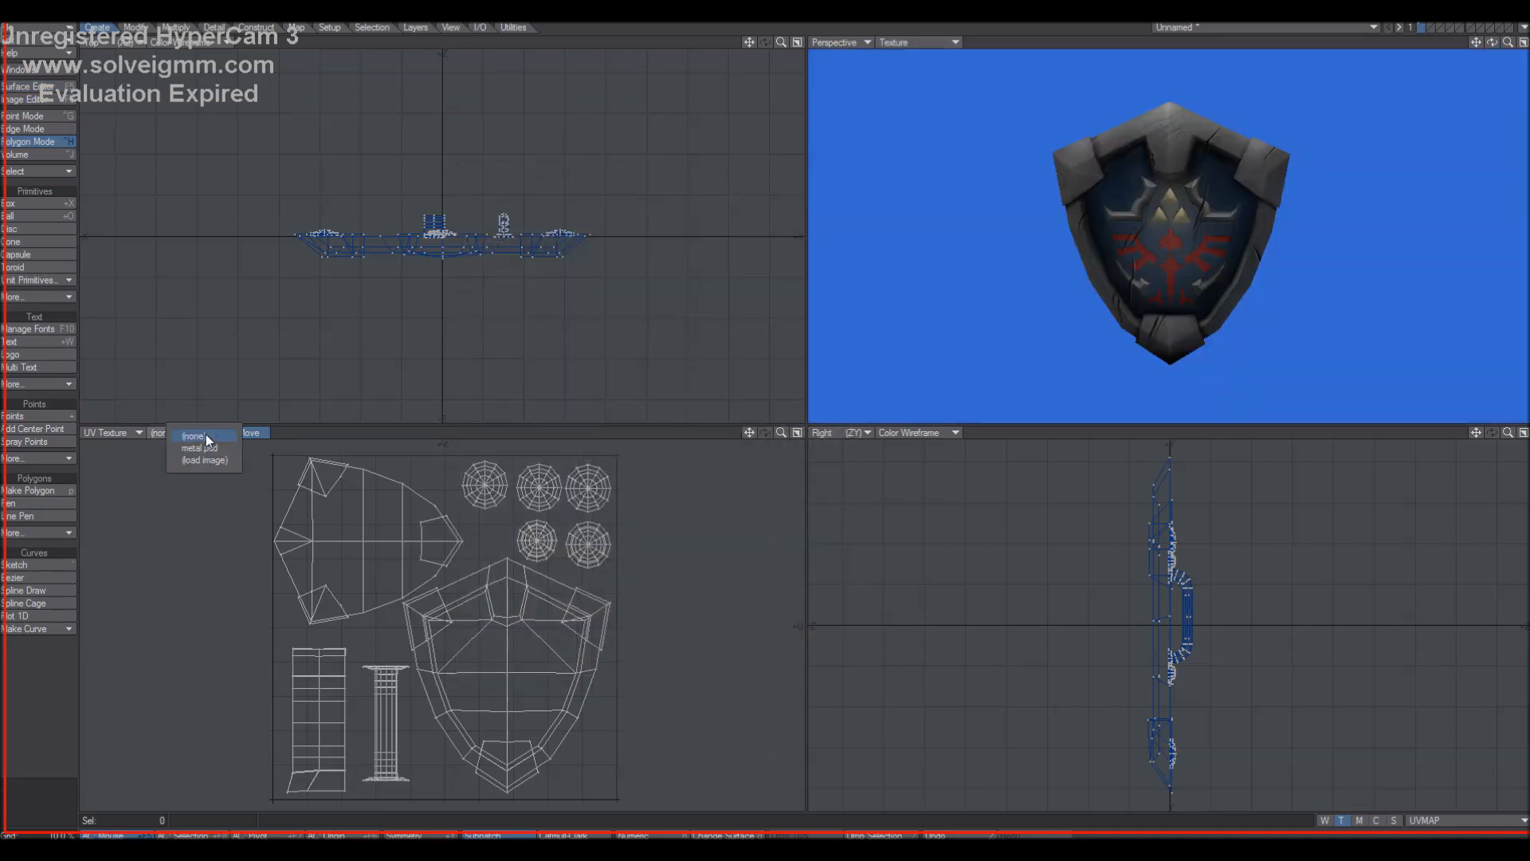
pyautogui.click(200, 448)
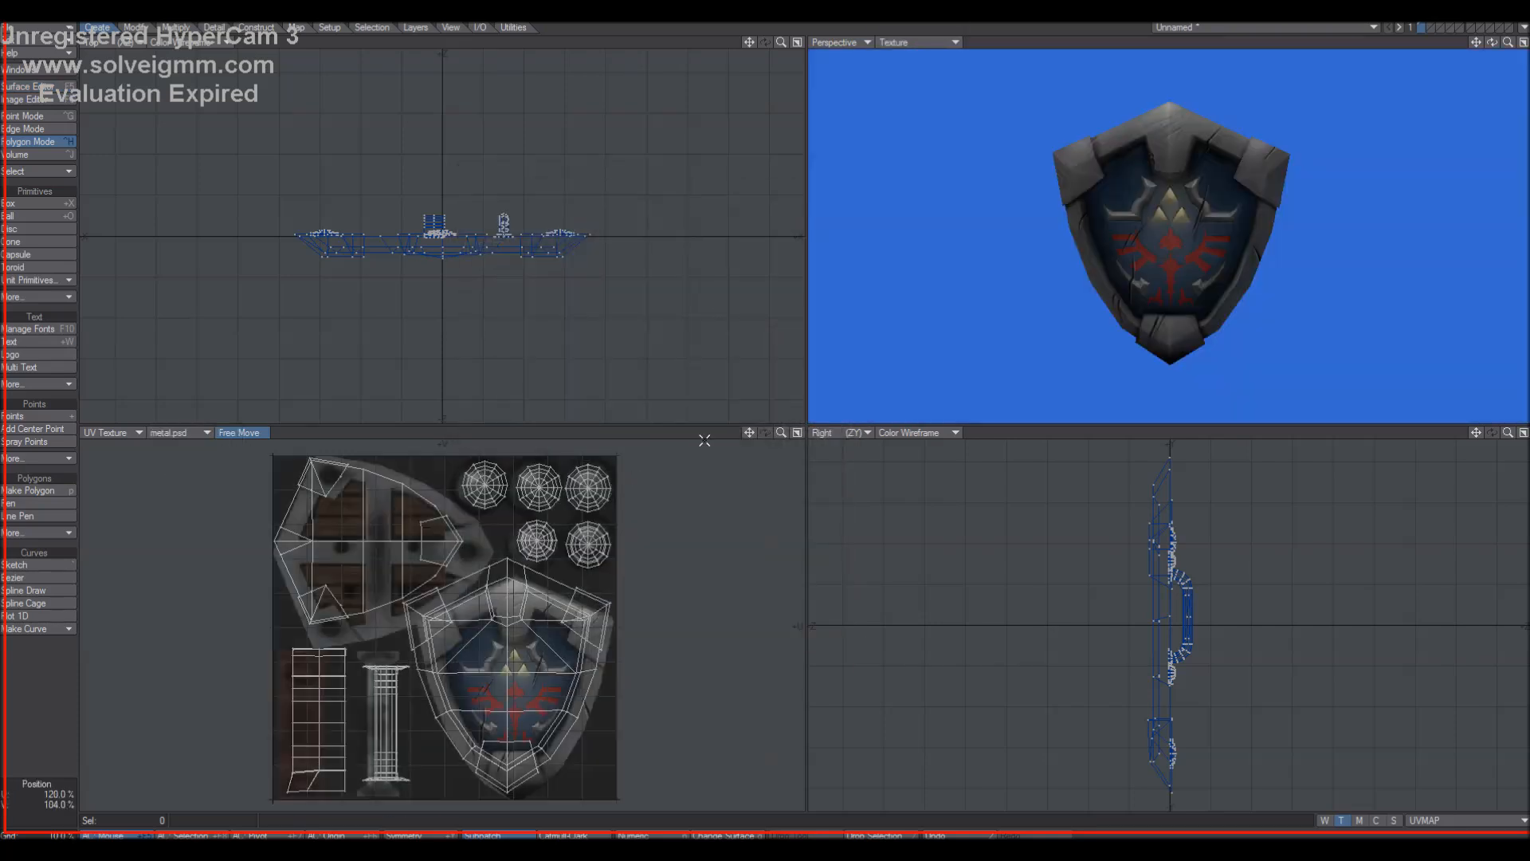
# Switch the active UV map to Texture and examine the textured shield from several angles.
pyautogui.click(1425, 822)
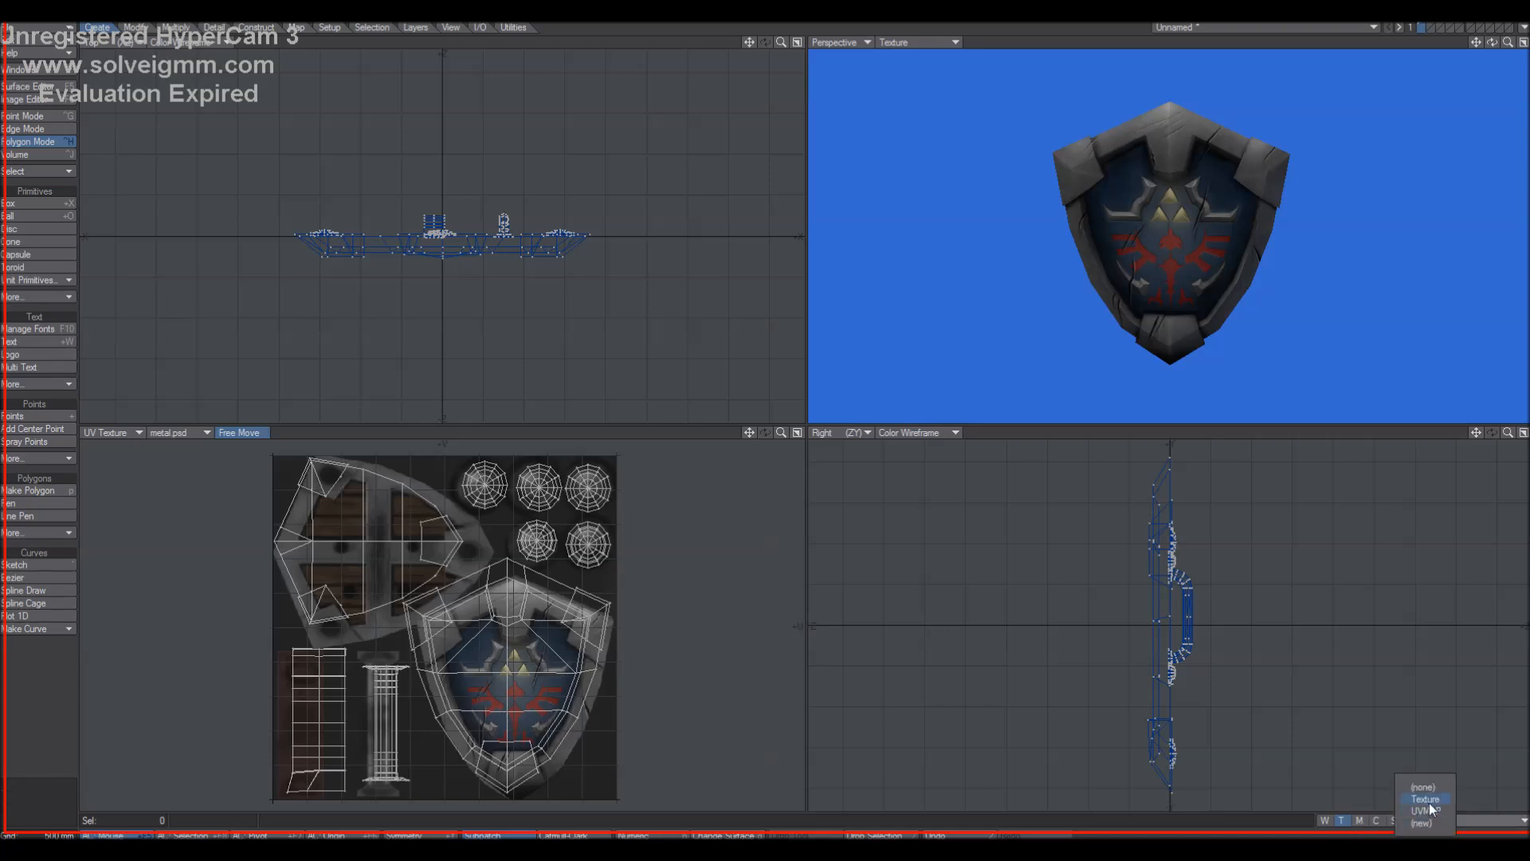
pyautogui.click(1426, 799)
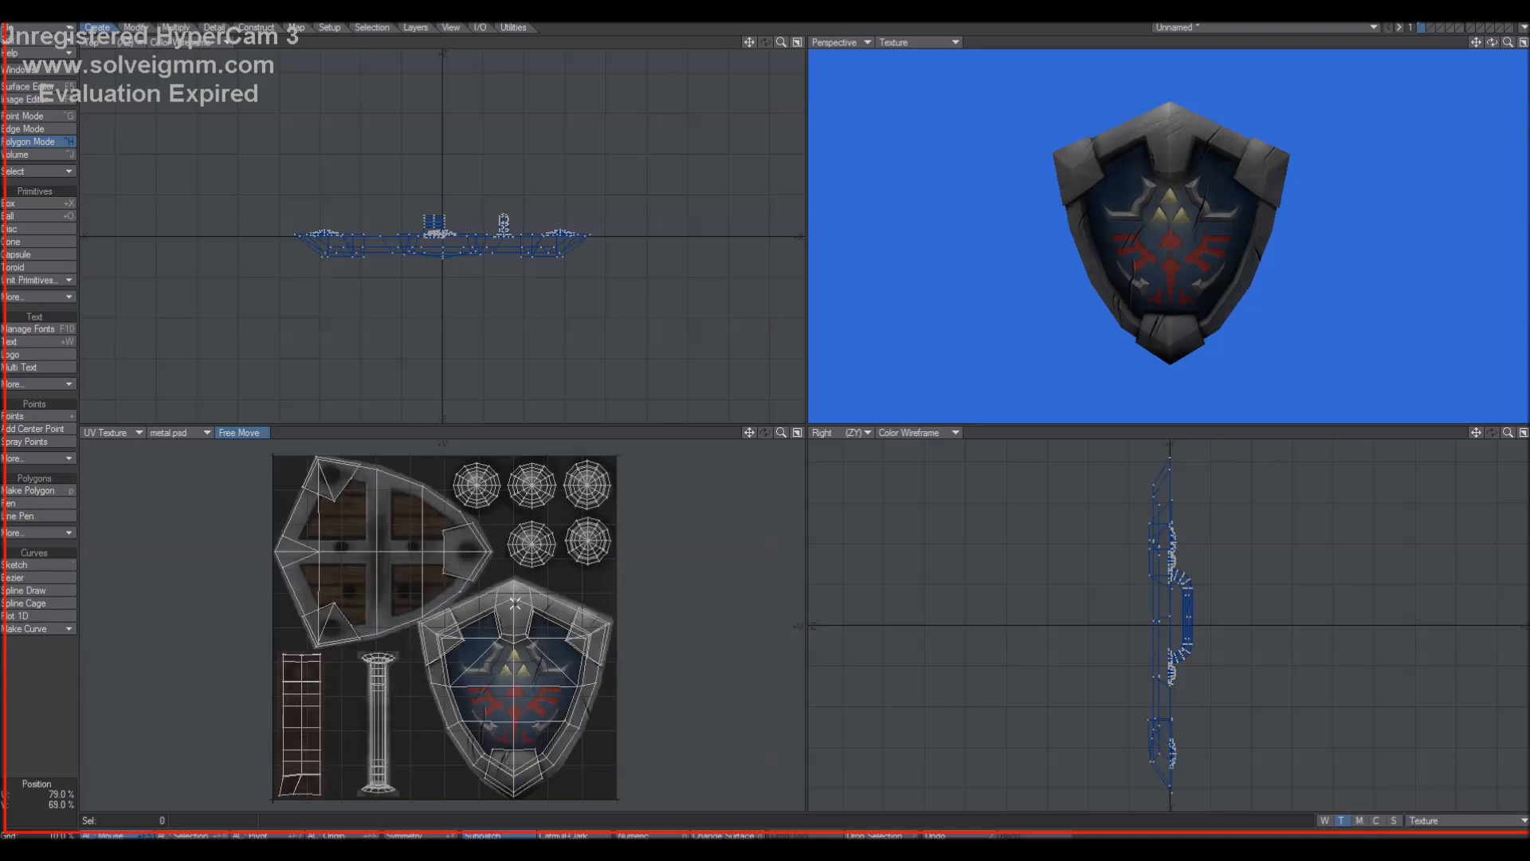
pyautogui.moveTo(1492, 42); pyautogui.dragTo(1259, 62)
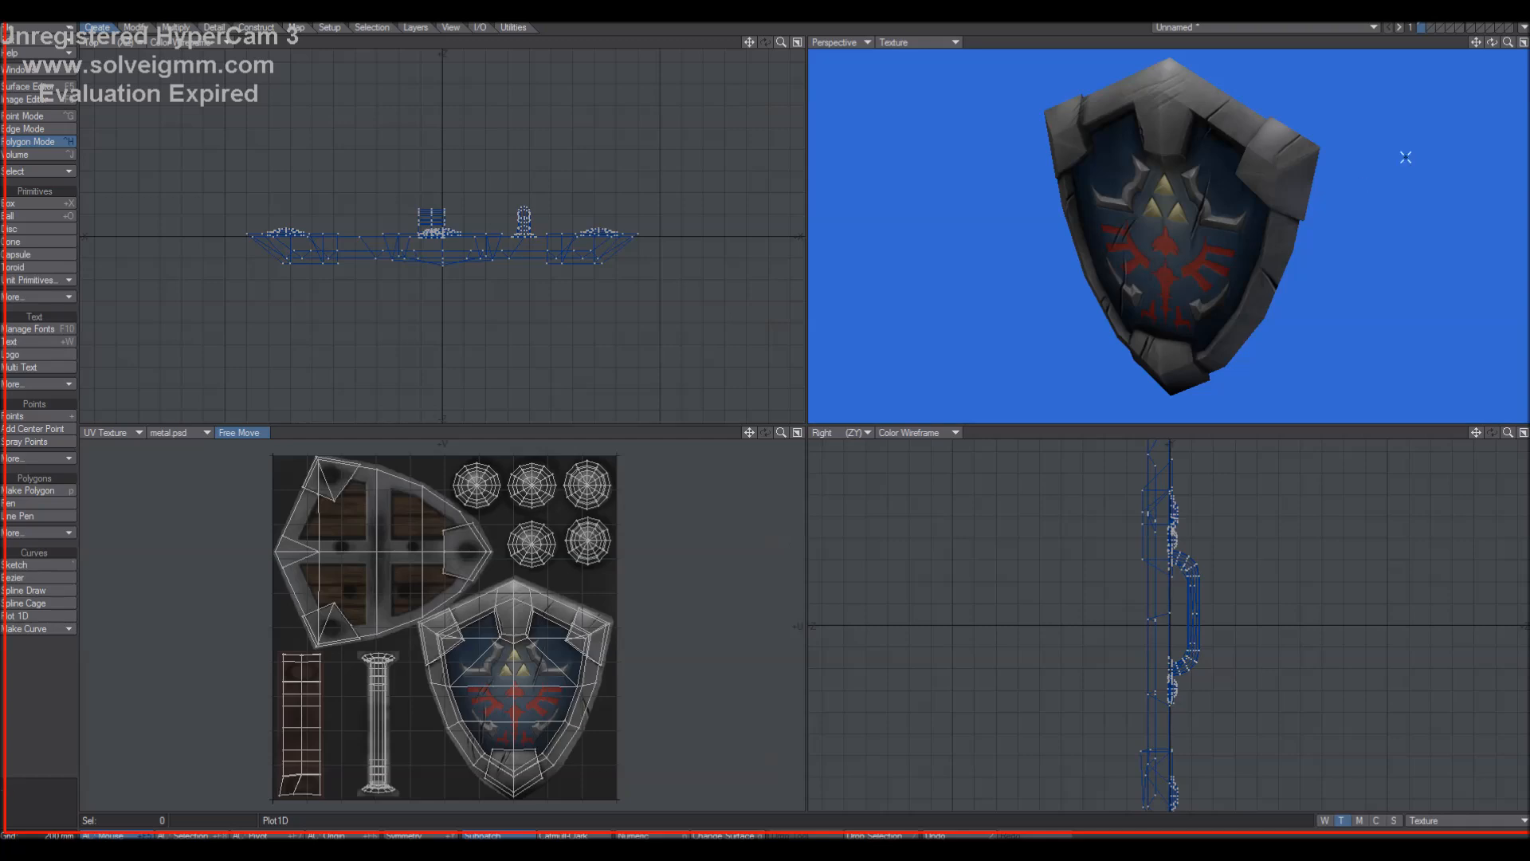
pyautogui.moveTo(1492, 42); pyautogui.dragTo(1479, 44)
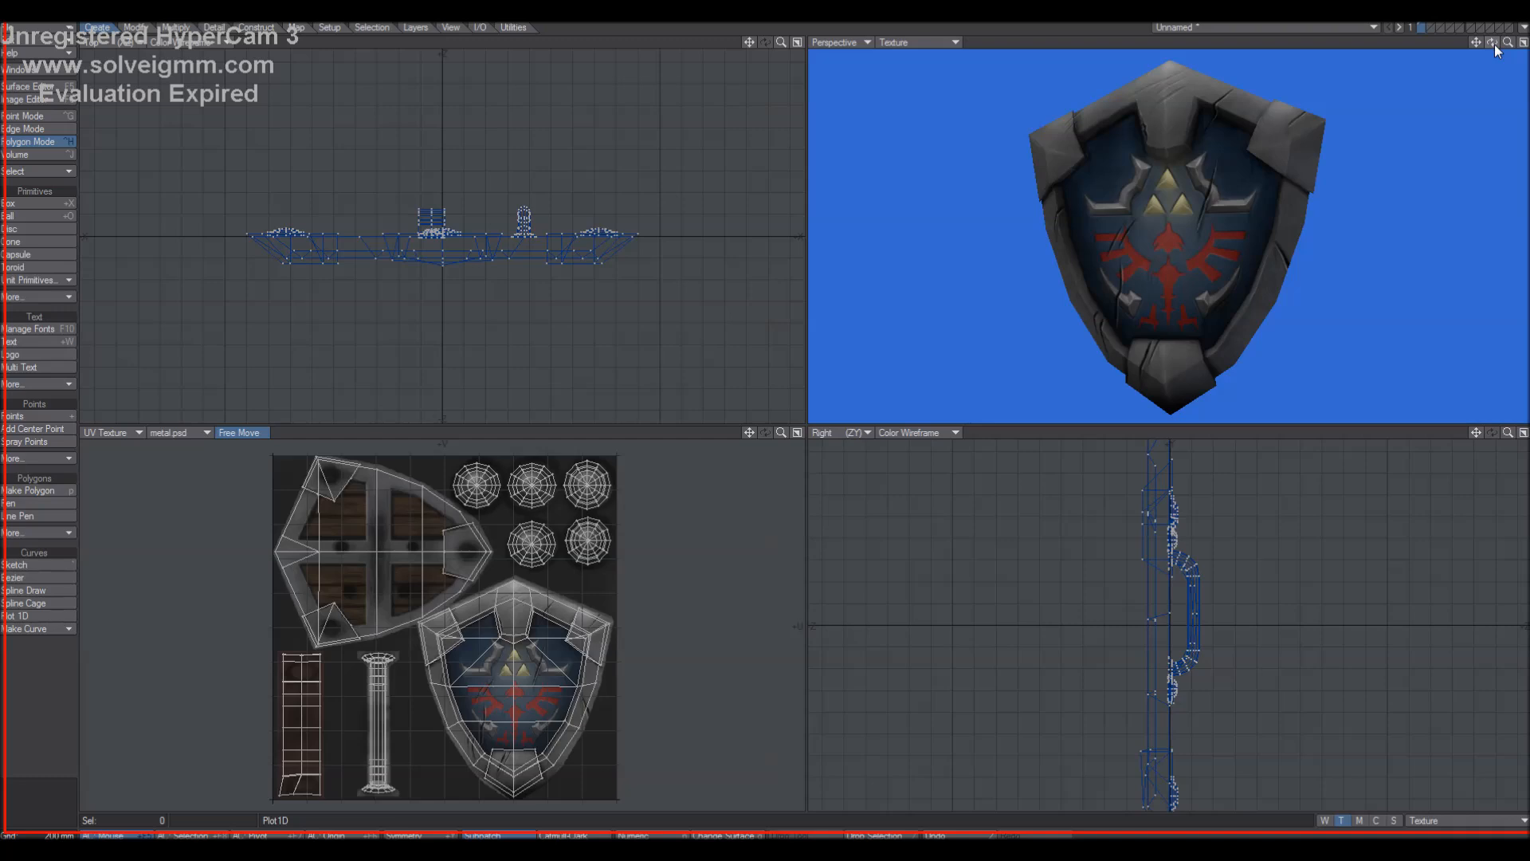
pyautogui.moveTo(1495, 46); pyautogui.dragTo(1164, 45)
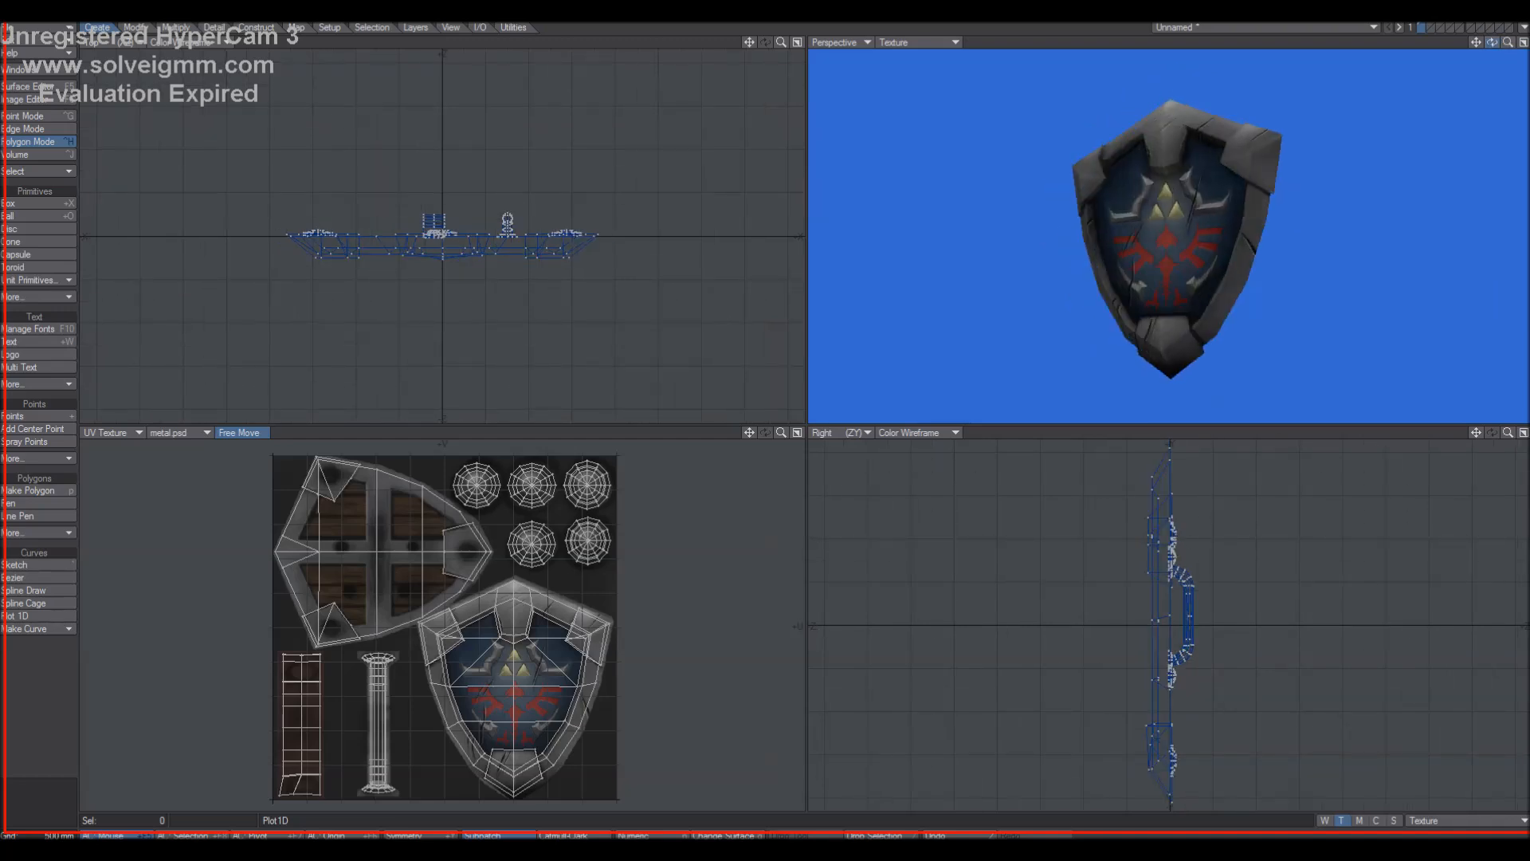